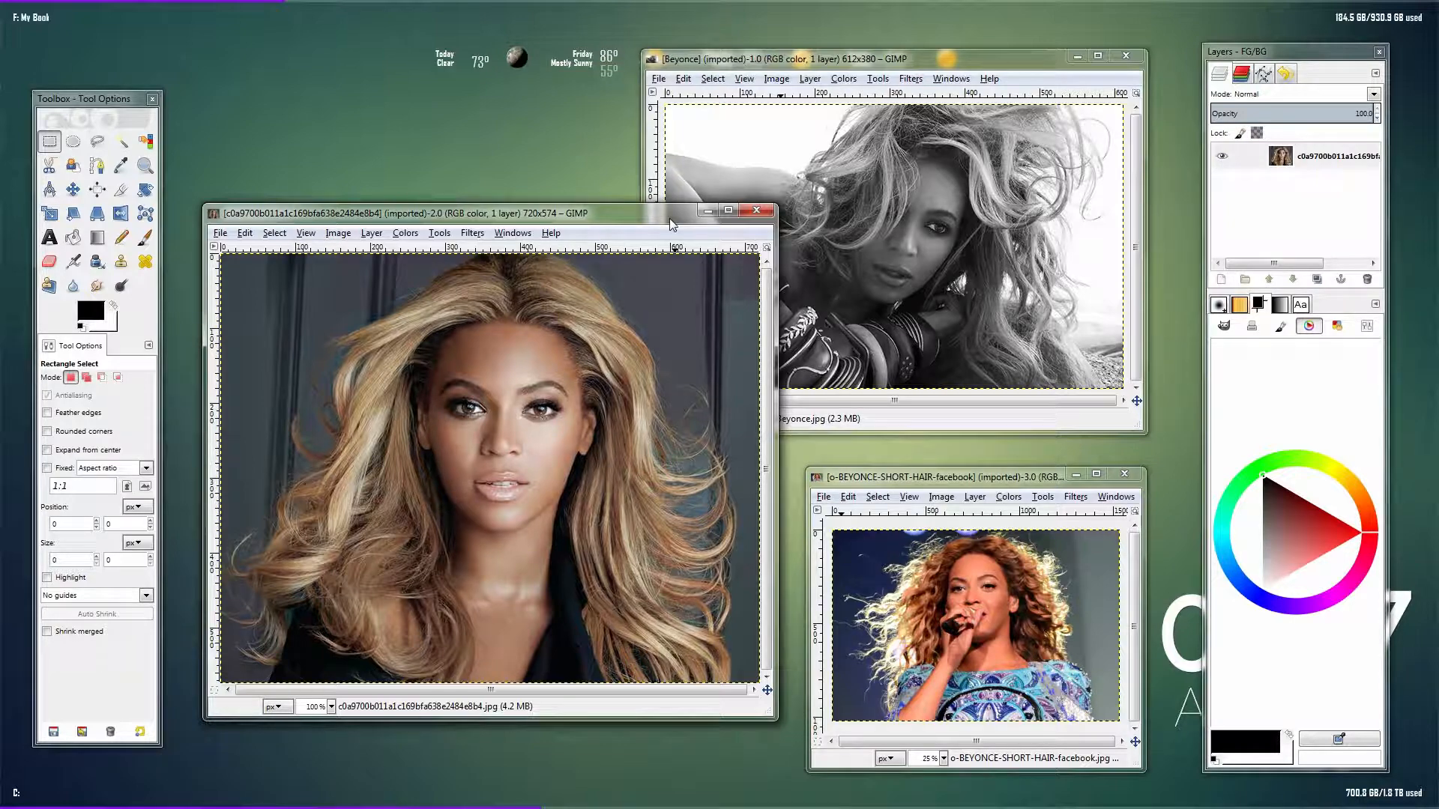
Maximize the long-haired colour portrait and examine its hair edges up close from the crown down to the lower curls
{"action": "double_click", "coordinate": [669, 218]}
{"action": "scroll", "coordinate": [757, 357], "scroll_direction": "up", "scroll_amount": 4, "text": "ctrl"}
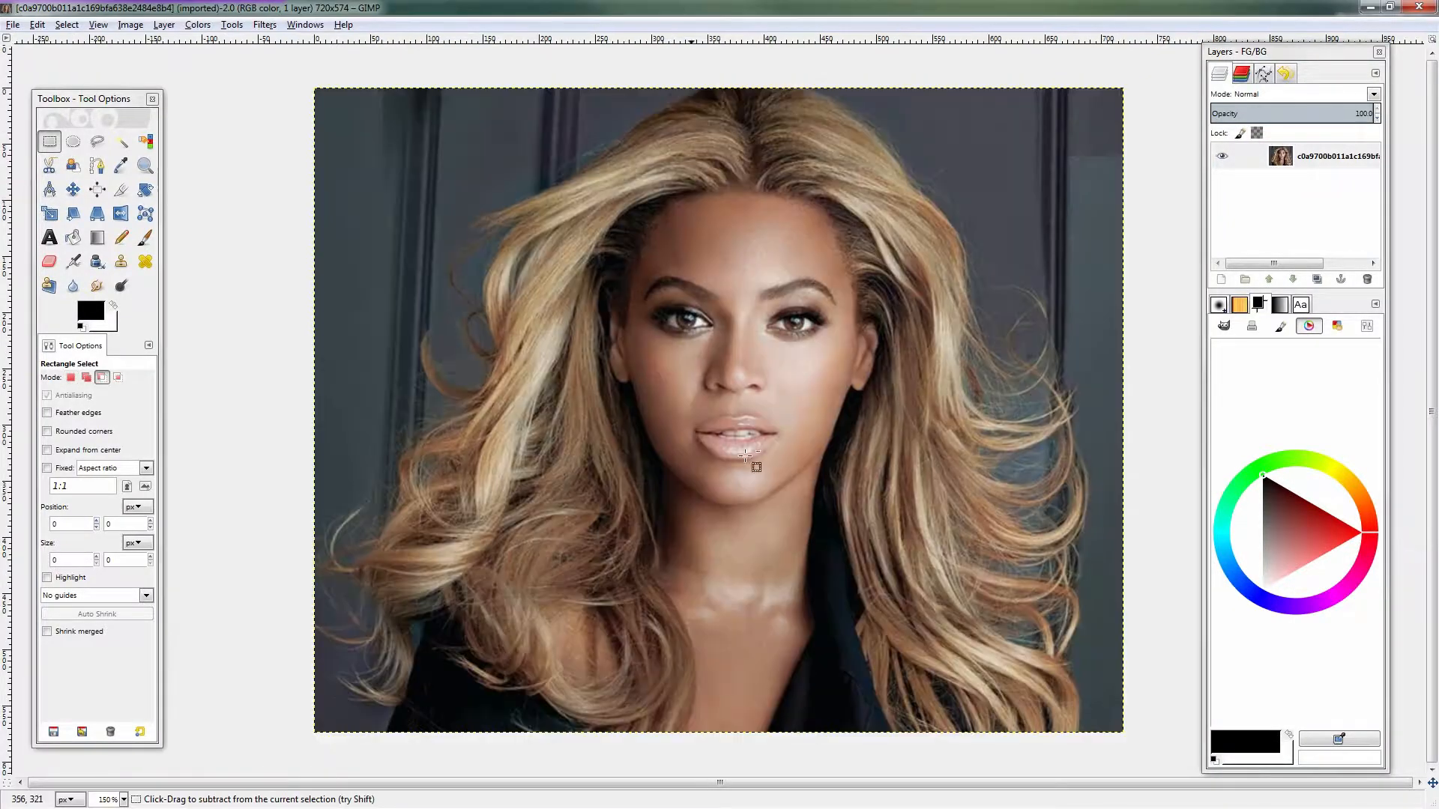
{"action": "scroll", "coordinate": [756, 357], "scroll_direction": "up", "scroll_amount": 8}
{"action": "scroll", "coordinate": [723, 347], "scroll_direction": "right", "scroll_amount": 6}
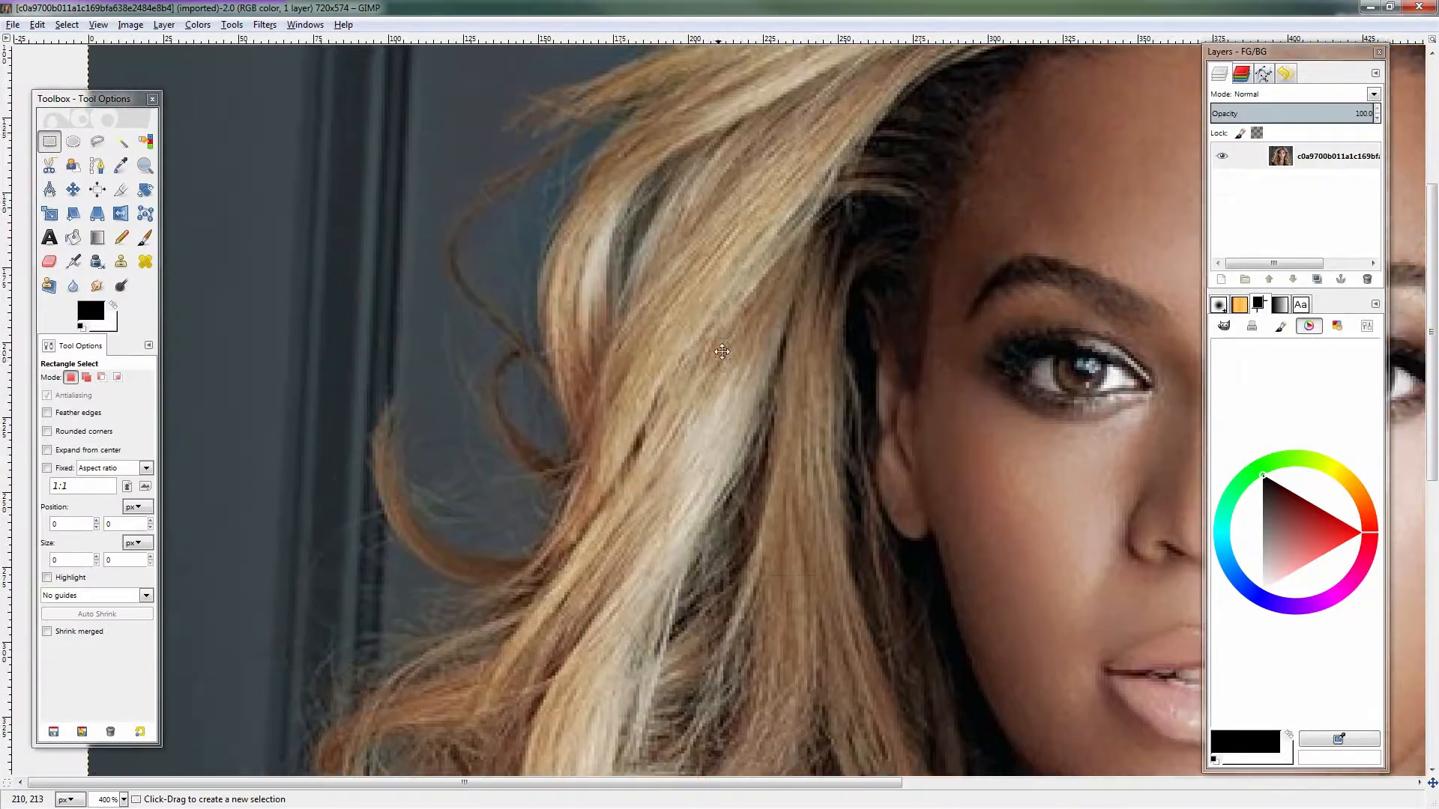
{"action": "scroll", "coordinate": [606, 339], "scroll_direction": "down", "scroll_amount": 1}
{"action": "scroll", "coordinate": [606, 338], "scroll_direction": "left", "scroll_amount": 1}
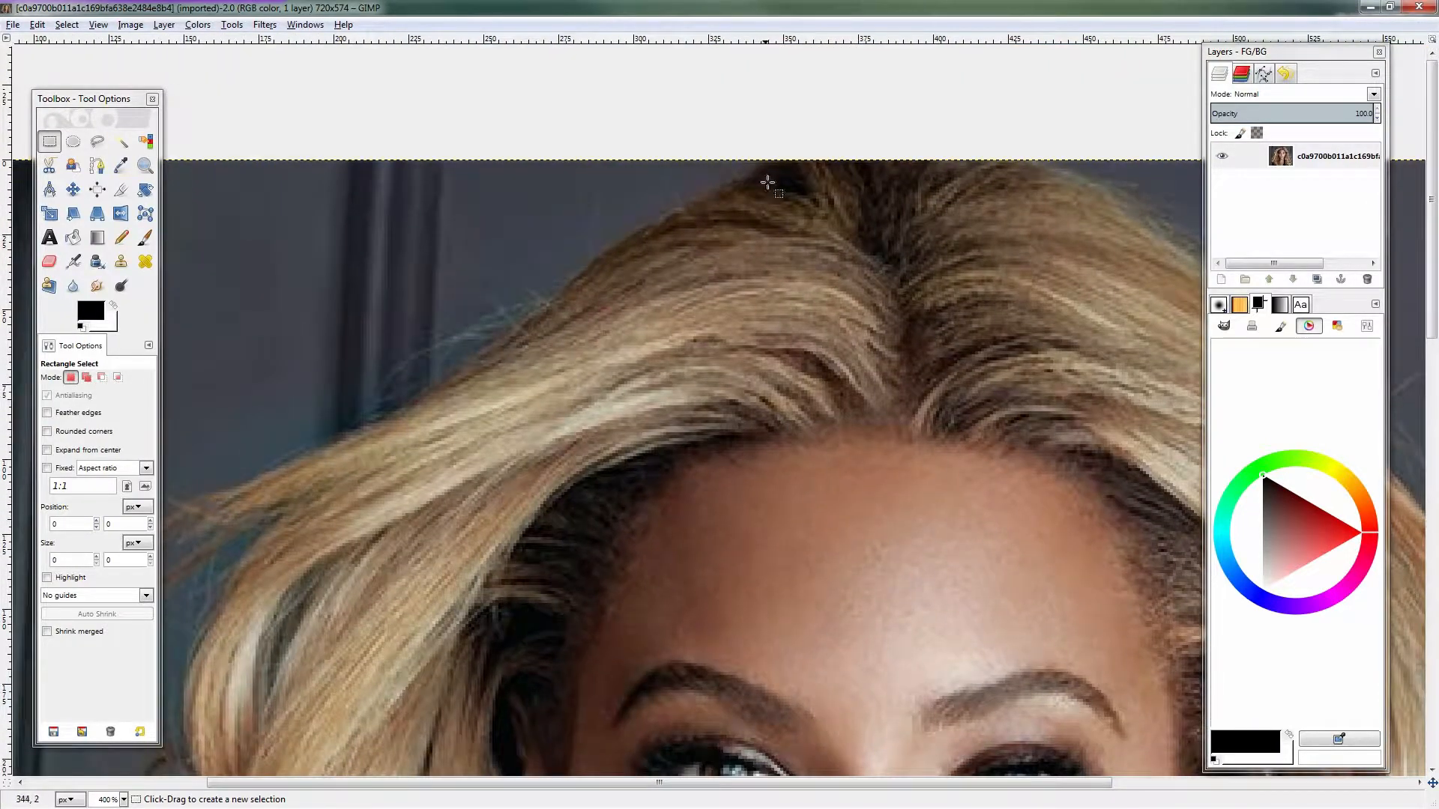
{"action": "scroll", "coordinate": [398, 474], "scroll_direction": "down", "scroll_amount": 4}
{"action": "scroll", "coordinate": [398, 474], "scroll_direction": "left", "scroll_amount": 4}
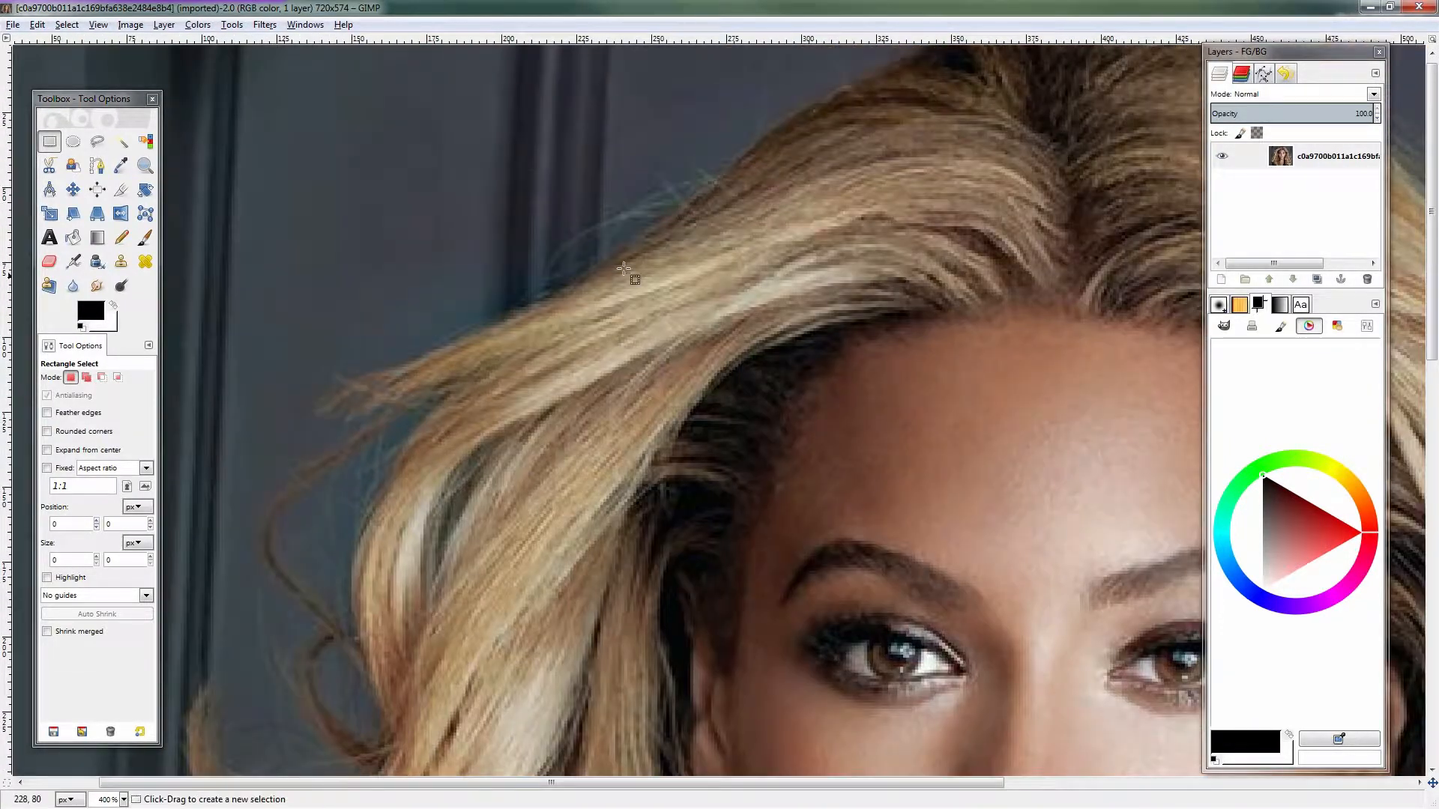
{"action": "scroll", "coordinate": [282, 425], "scroll_direction": "down", "scroll_amount": 4}
{"action": "scroll", "coordinate": [281, 425], "scroll_direction": "left", "scroll_amount": 5}
{"action": "scroll", "coordinate": [375, 299], "scroll_direction": "right", "scroll_amount": 4}
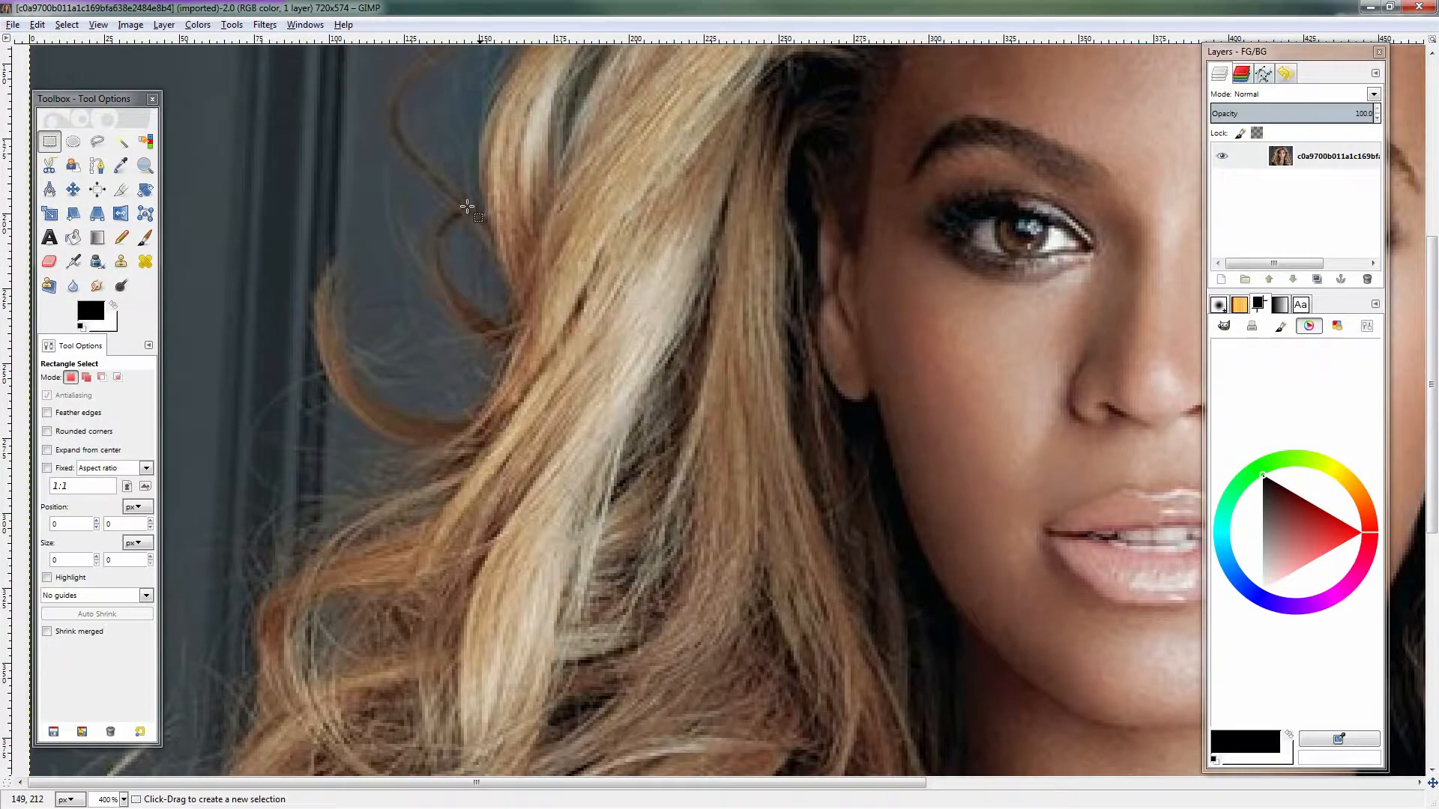
{"action": "scroll", "coordinate": [465, 202], "scroll_direction": "left", "scroll_amount": 2}
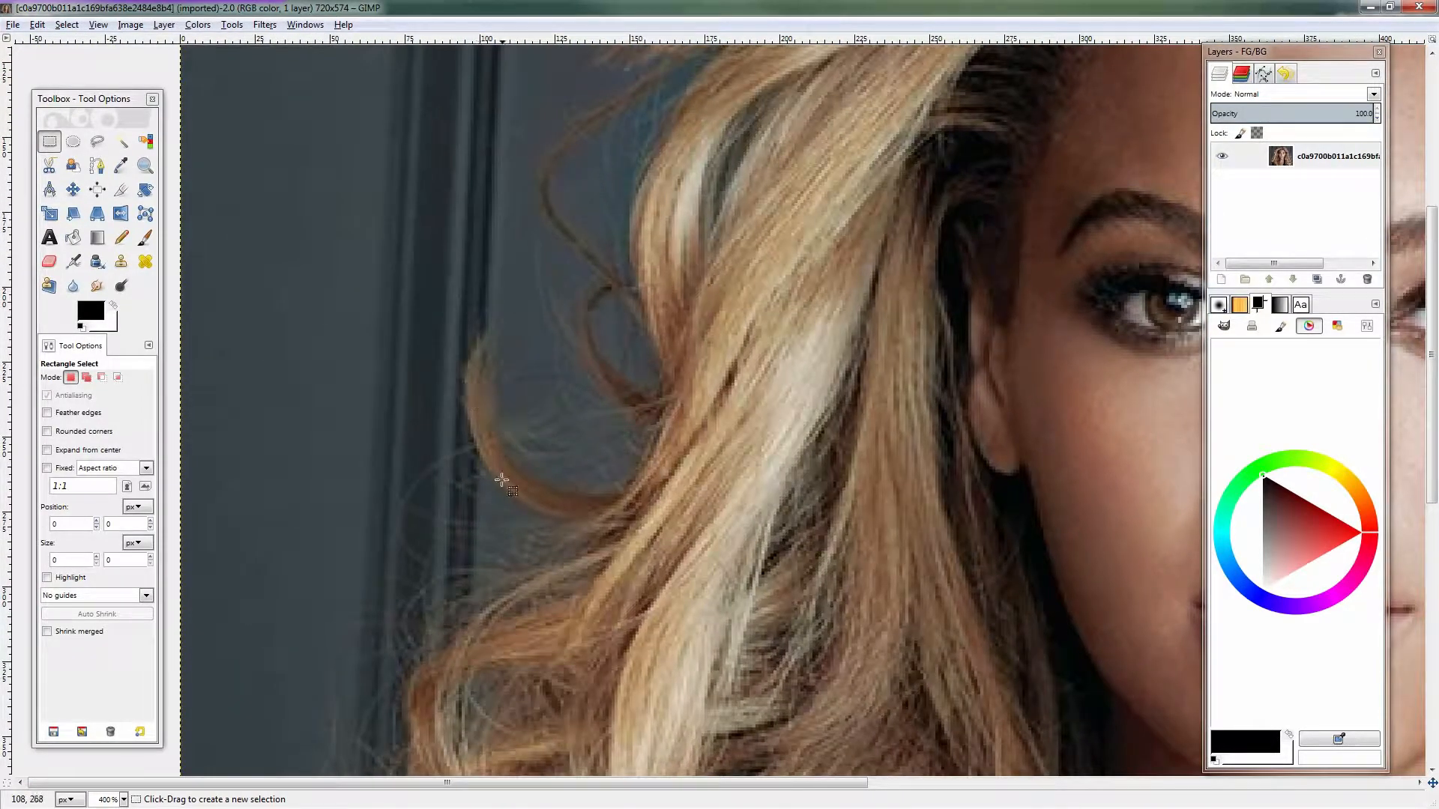
{"action": "scroll", "coordinate": [490, 612], "scroll_direction": "down", "scroll_amount": 4}
{"action": "scroll", "coordinate": [853, 241], "scroll_direction": "left", "scroll_amount": 1}
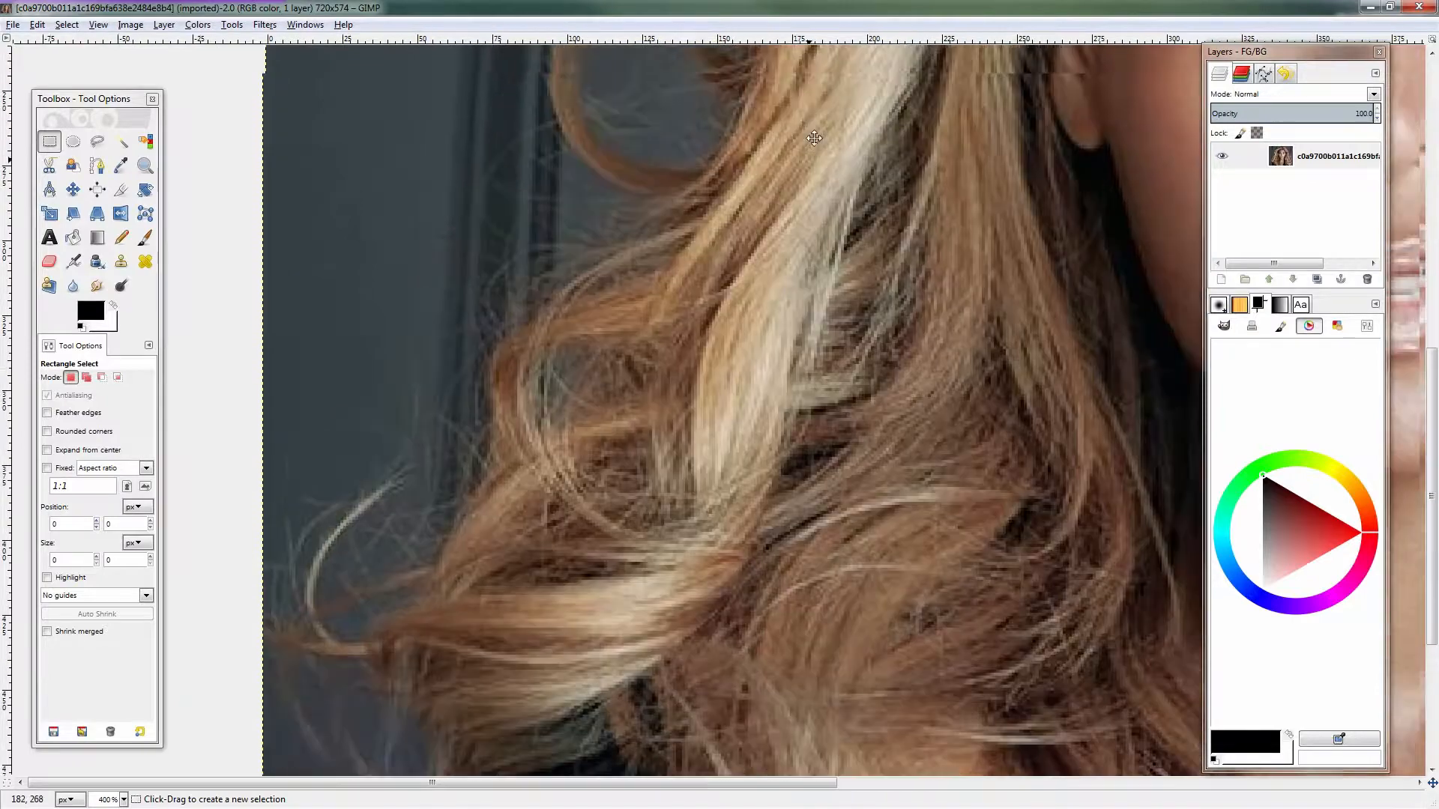
{"action": "scroll", "coordinate": [853, 241], "scroll_direction": "down", "scroll_amount": 1, "text": "ctrl"}
{"action": "scroll", "coordinate": [809, 277], "scroll_direction": "up", "scroll_amount": 1, "text": "ctrl"}
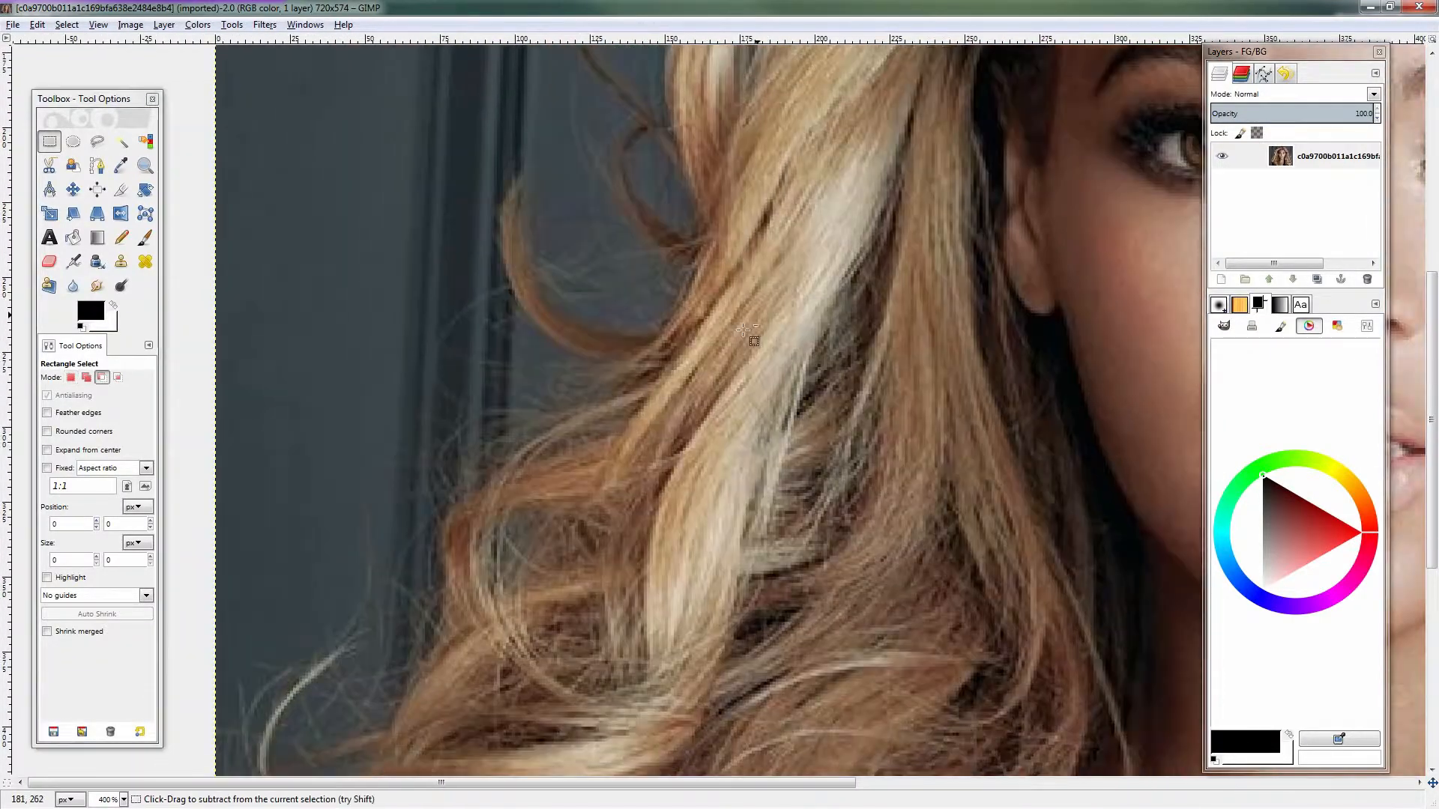
Examine the portrait's overall hair outline against the dark background at a wider view
{"action": "scroll", "coordinate": [759, 314], "scroll_direction": "down", "scroll_amount": 3, "text": "ctrl"}
{"action": "scroll", "coordinate": [617, 332], "scroll_direction": "up", "scroll_amount": 1, "text": "ctrl"}
{"action": "scroll", "coordinate": [449, 360], "scroll_direction": "left", "scroll_amount": 5}
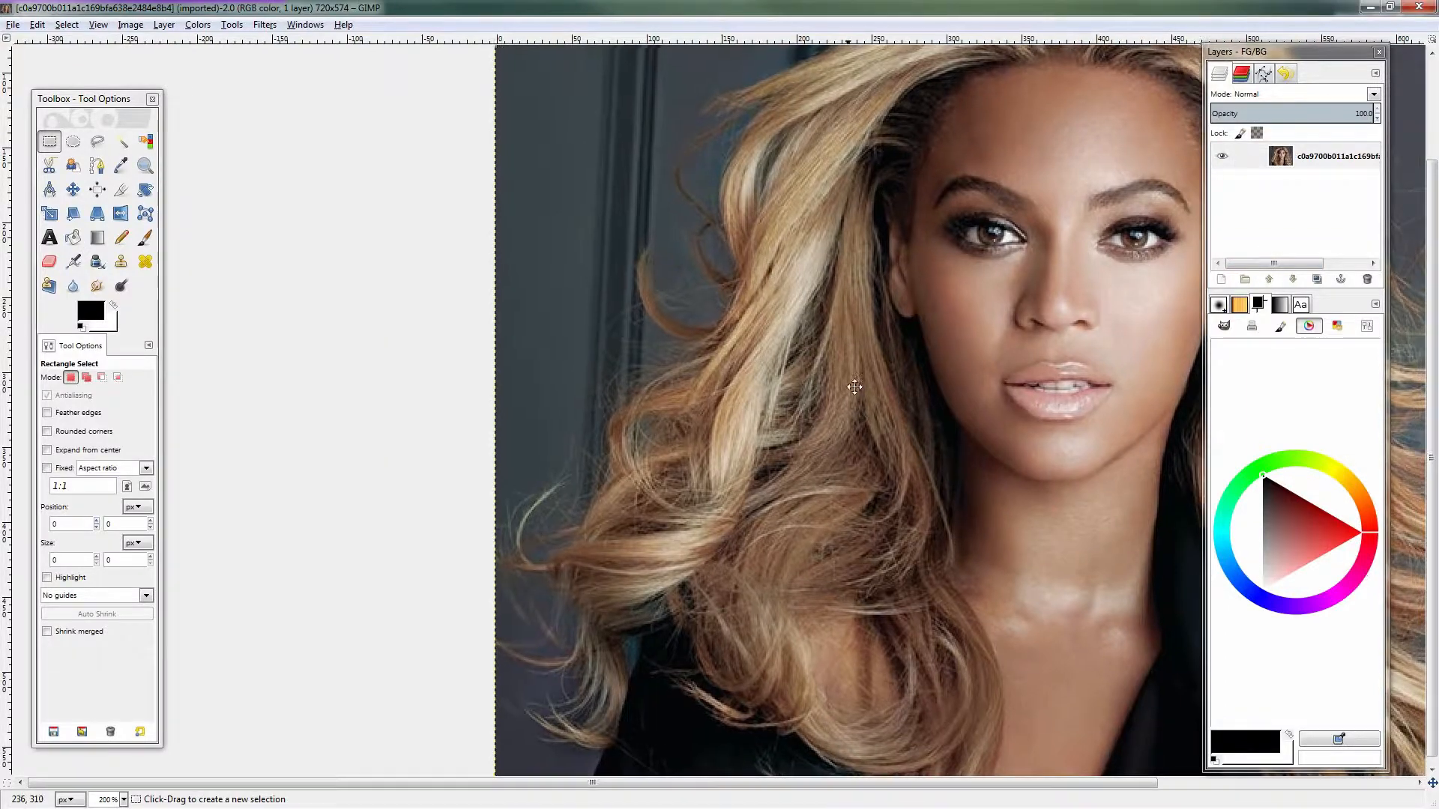
{"action": "scroll", "coordinate": [813, 417], "scroll_direction": "up", "scroll_amount": 3}
{"action": "scroll", "coordinate": [813, 417], "scroll_direction": "right", "scroll_amount": 3}
{"action": "scroll", "coordinate": [667, 437], "scroll_direction": "down", "scroll_amount": 5}
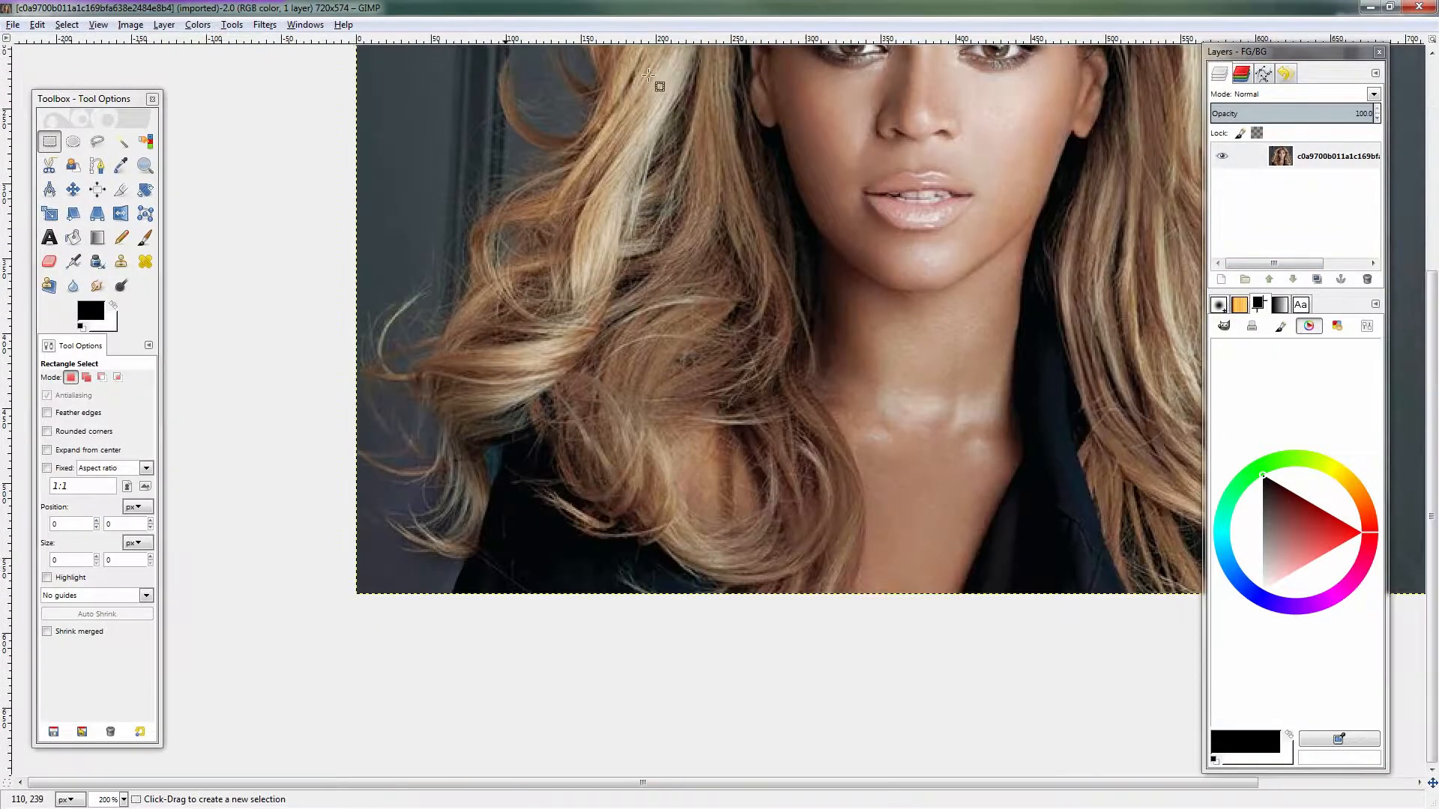
{"action": "scroll", "coordinate": [649, 224], "scroll_direction": "up", "scroll_amount": 5}
{"action": "scroll", "coordinate": [649, 224], "scroll_direction": "right", "scroll_amount": 2}
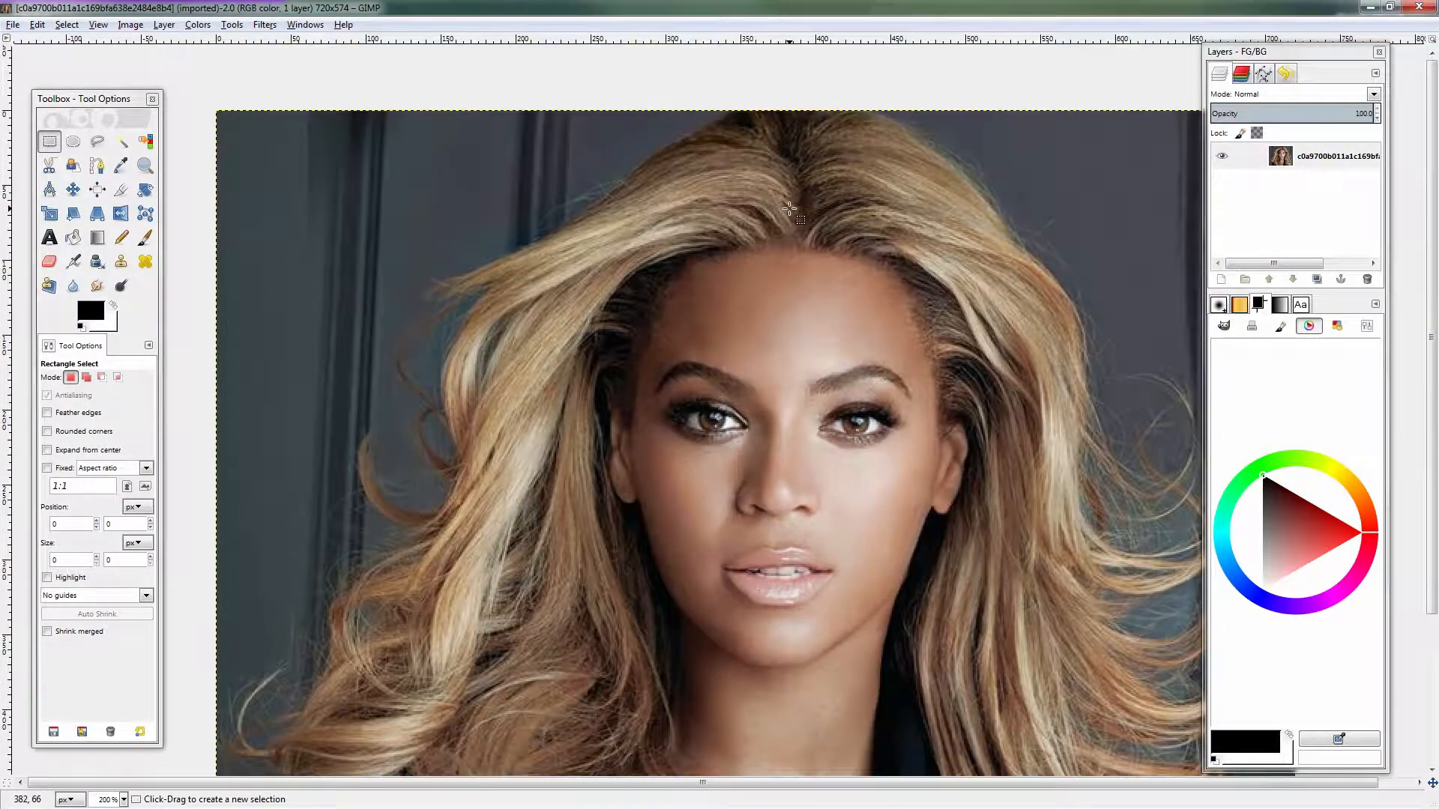
{"action": "scroll", "coordinate": [646, 412], "scroll_direction": "down", "scroll_amount": 3}
{"action": "scroll", "coordinate": [646, 411], "scroll_direction": "left", "scroll_amount": 2}
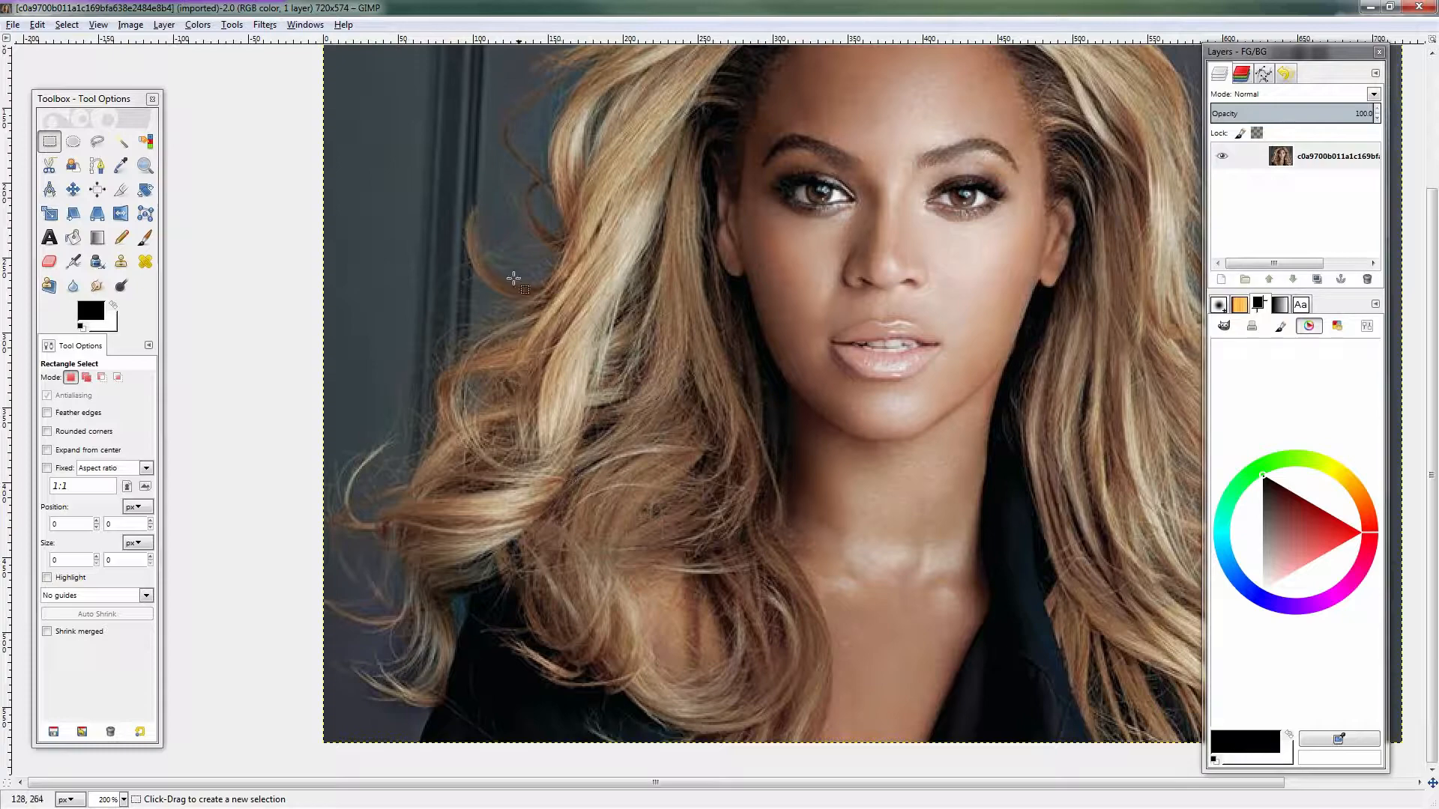
{"action": "scroll", "coordinate": [645, 390], "scroll_direction": "up", "scroll_amount": 3}
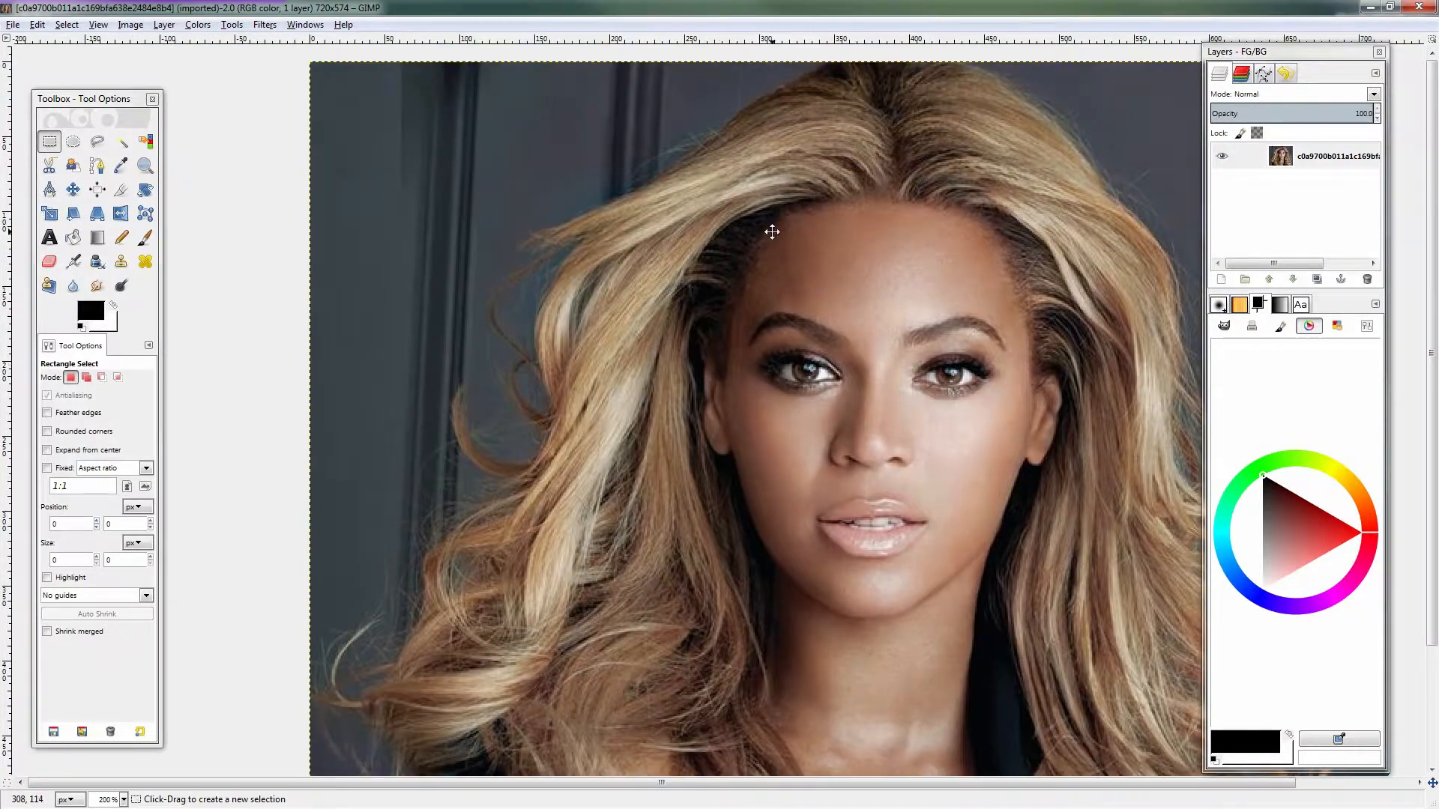
{"action": "left_click_drag", "start_coordinate": [772, 231], "coordinate": [718, 256]}
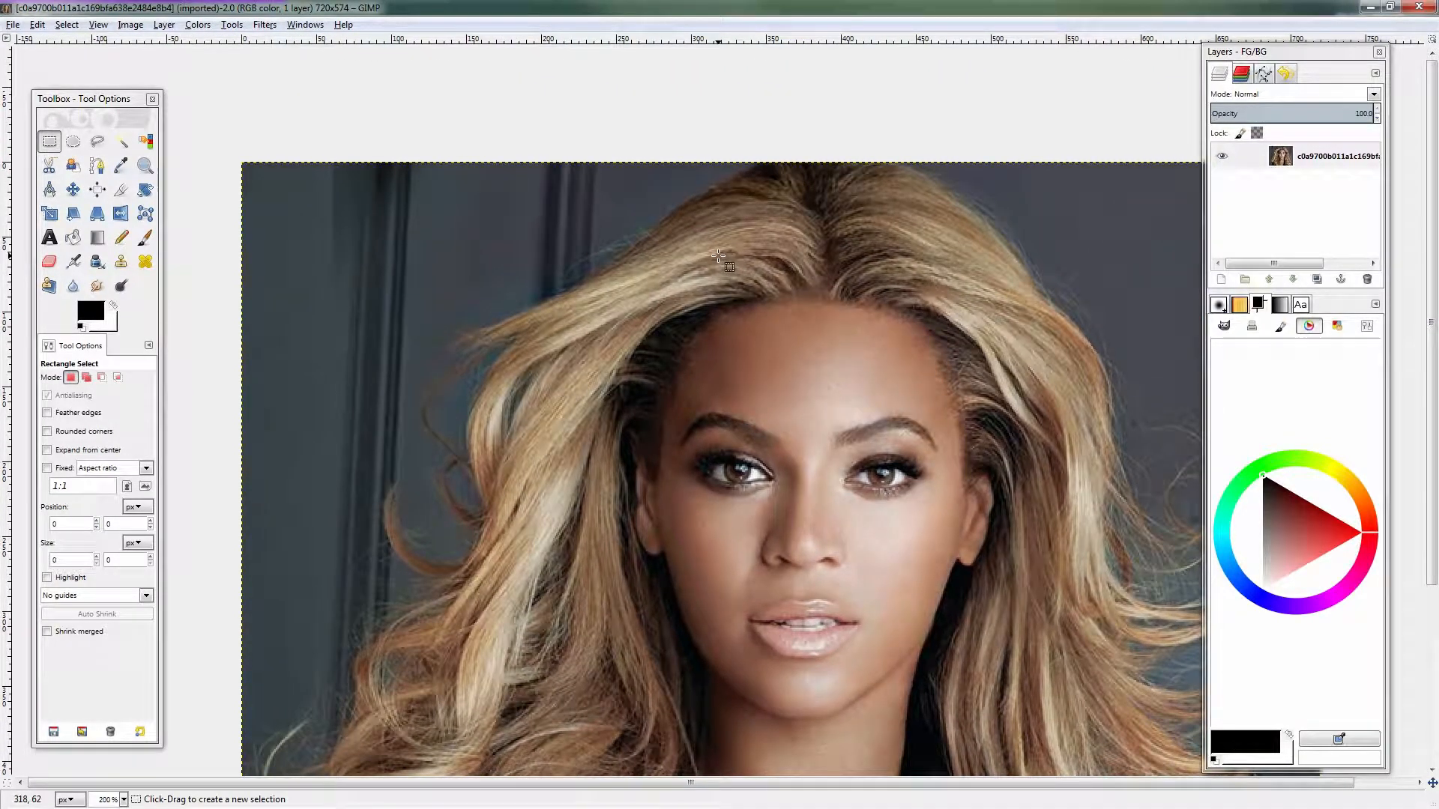
Start a path at the image's upper edge beside the crown and trace the hair's left outline downward
{"action": "key", "text": "b"}
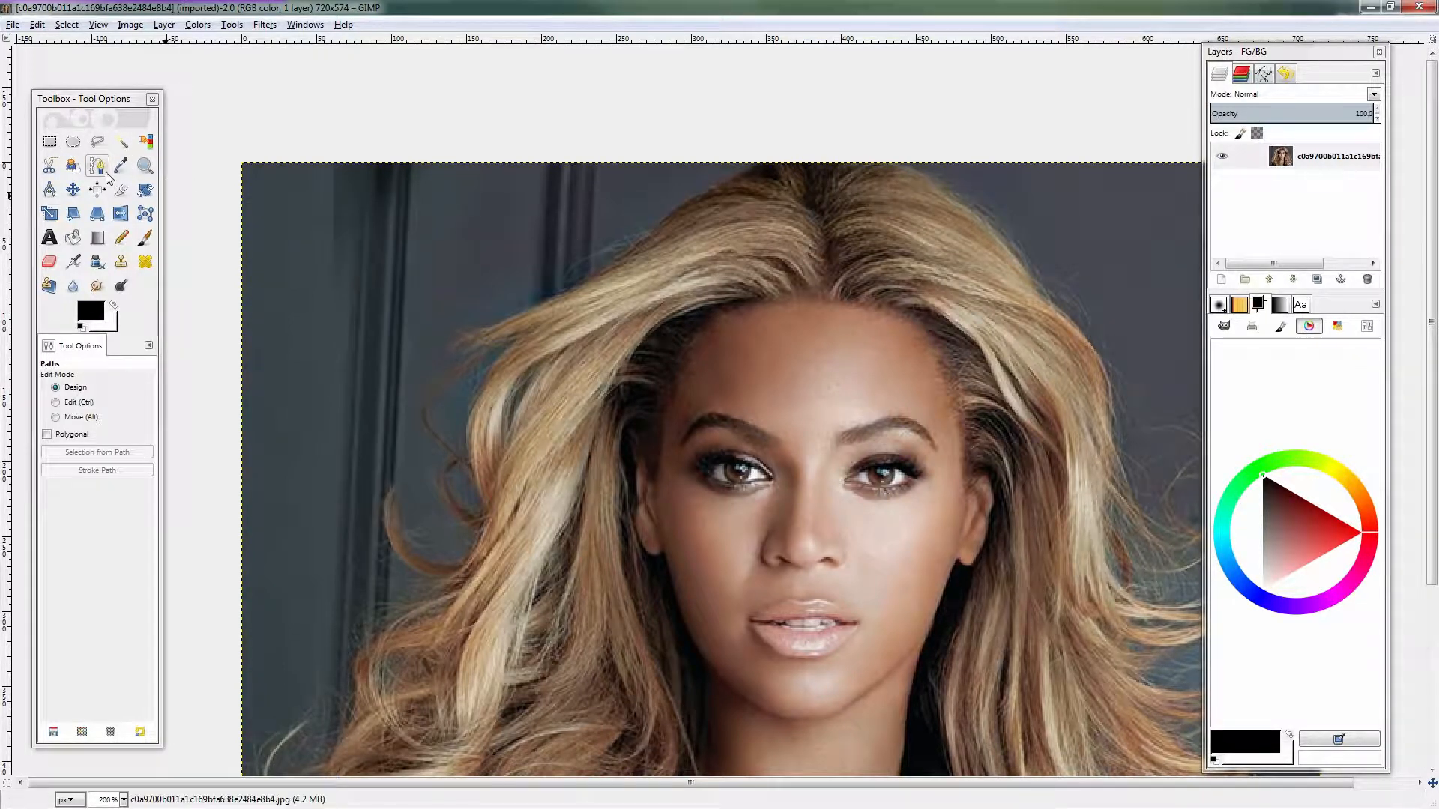
{"action": "key", "text": "ctrl"}
{"action": "scroll", "coordinate": [718, 146], "scroll_direction": "up", "scroll_amount": 5}
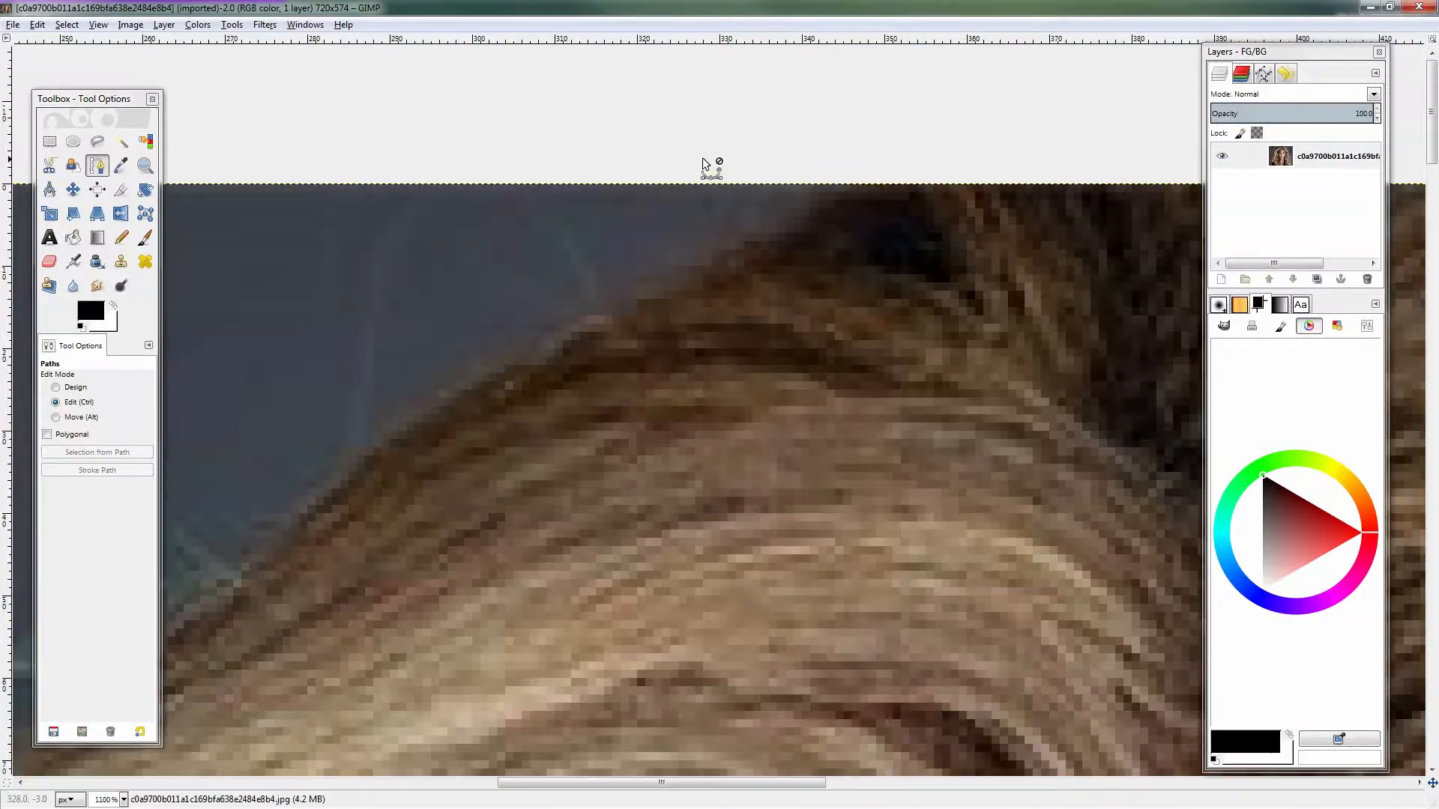
{"action": "left_click_drag", "start_coordinate": [771, 199], "coordinate": [892, 213]}
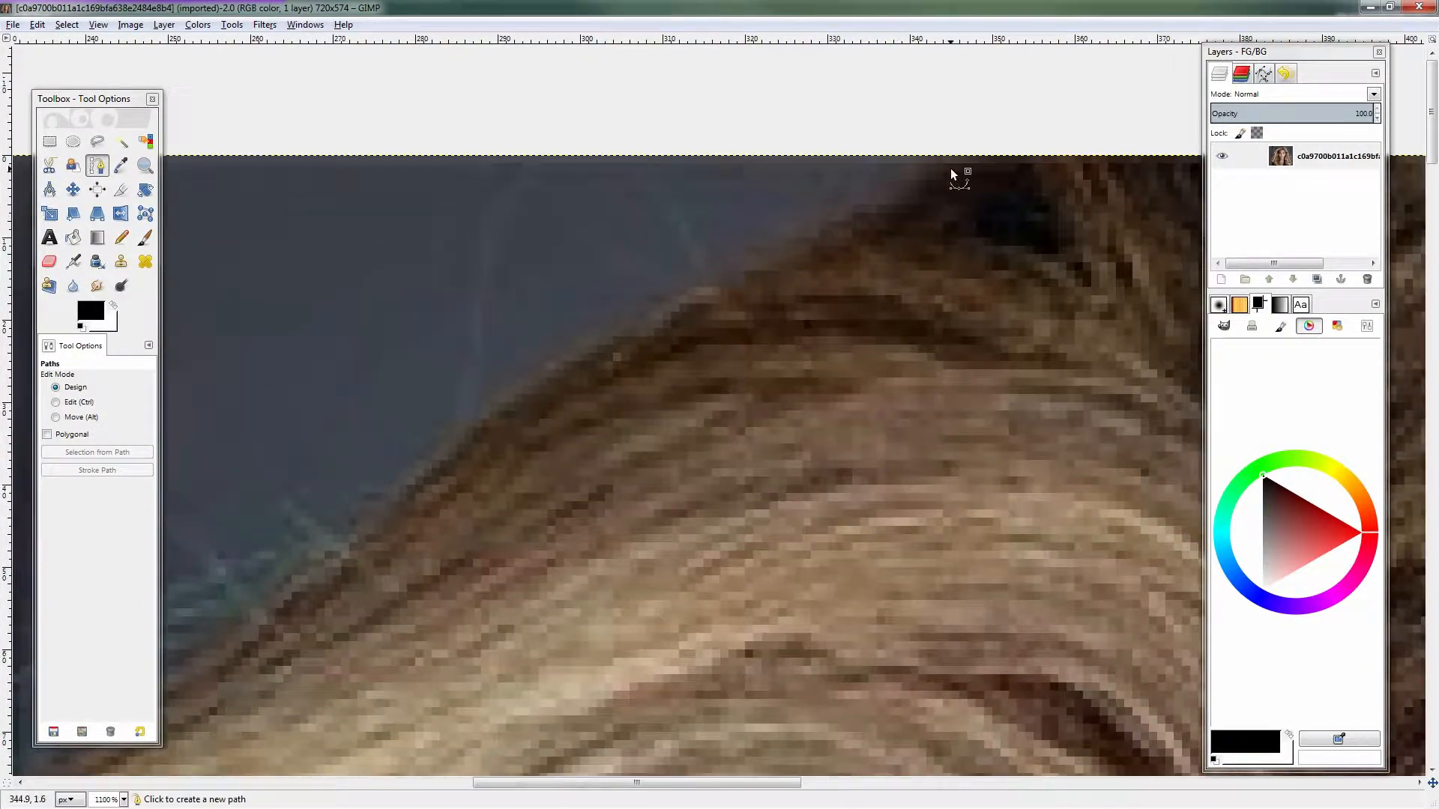
{"action": "left_click", "coordinate": [958, 149]}
{"action": "left_click", "coordinate": [774, 241]}
{"action": "left_click", "coordinate": [712, 273]}
{"action": "left_click_drag", "start_coordinate": [613, 318], "coordinate": [585, 334]}
{"action": "left_click_drag", "start_coordinate": [477, 416], "coordinate": [731, 123]}
{"action": "left_click_drag", "start_coordinate": [596, 232], "coordinate": [578, 251]}
{"action": "left_click", "coordinate": [535, 268]}
{"action": "left_click_drag", "start_coordinate": [387, 394], "coordinate": [922, 237]}
Continue the path around the protruding strand tips and the first wispy curl on the hair's left side
{"action": "left_click_drag", "start_coordinate": [728, 372], "coordinate": [975, 283]}
{"action": "left_click_drag", "start_coordinate": [698, 410], "coordinate": [516, 478]}
{"action": "left_click_drag", "start_coordinate": [472, 492], "coordinate": [453, 491]}
{"action": "left_click", "coordinate": [435, 477]}
{"action": "left_click", "coordinate": [468, 503]}
{"action": "left_click", "coordinate": [365, 587]}
{"action": "left_click", "coordinate": [443, 555]}
{"action": "left_click_drag", "start_coordinate": [420, 594], "coordinate": [496, 628]}
{"action": "left_click", "coordinate": [468, 576]}
{"action": "left_click", "coordinate": [446, 614]}
{"action": "left_click", "coordinate": [494, 588]}
{"action": "left_click", "coordinate": [538, 574]}
{"action": "left_click_drag", "start_coordinate": [442, 702], "coordinate": [657, 412]}
{"action": "left_click_drag", "start_coordinate": [452, 580], "coordinate": [470, 411]}
{"action": "left_click_drag", "start_coordinate": [570, 543], "coordinate": [668, 325]}
{"action": "left_click", "coordinate": [632, 606]}
{"action": "left_click_drag", "start_coordinate": [569, 453], "coordinate": [591, 572]}
{"action": "left_click_drag", "start_coordinate": [591, 571], "coordinate": [569, 454]}
{"action": "left_click_drag", "start_coordinate": [495, 351], "coordinate": [528, 470]}
Extend the path around the large outer curl and down the edge of the wavy locks below it
{"action": "left_click_drag", "start_coordinate": [614, 576], "coordinate": [681, 653]}
{"action": "left_click_drag", "start_coordinate": [678, 655], "coordinate": [679, 314]}
{"action": "left_click_drag", "start_coordinate": [610, 420], "coordinate": [653, 452]}
{"action": "left_click_drag", "start_coordinate": [632, 351], "coordinate": [397, 326]}
{"action": "left_click_drag", "start_coordinate": [391, 257], "coordinate": [369, 109]}
{"action": "left_click", "coordinate": [441, 90]}
{"action": "left_click_drag", "start_coordinate": [319, 328], "coordinate": [340, 495]}
{"action": "left_click_drag", "start_coordinate": [569, 665], "coordinate": [721, 296]}
{"action": "scroll", "coordinate": [704, 679], "scroll_direction": "down", "scroll_amount": 3}
{"action": "scroll", "coordinate": [739, 322], "scroll_direction": "up", "scroll_amount": 2}
{"action": "left_click_drag", "start_coordinate": [696, 338], "coordinate": [646, 395]}
{"action": "left_click", "coordinate": [581, 375]}
{"action": "left_click_drag", "start_coordinate": [632, 411], "coordinate": [614, 419]}
{"action": "left_click_drag", "start_coordinate": [484, 588], "coordinate": [470, 603]}
{"action": "left_click_drag", "start_coordinate": [550, 700], "coordinate": [722, 260]}
{"action": "left_click_drag", "start_coordinate": [715, 324], "coordinate": [685, 365]}
{"action": "left_click_drag", "start_coordinate": [730, 288], "coordinate": [719, 290]}
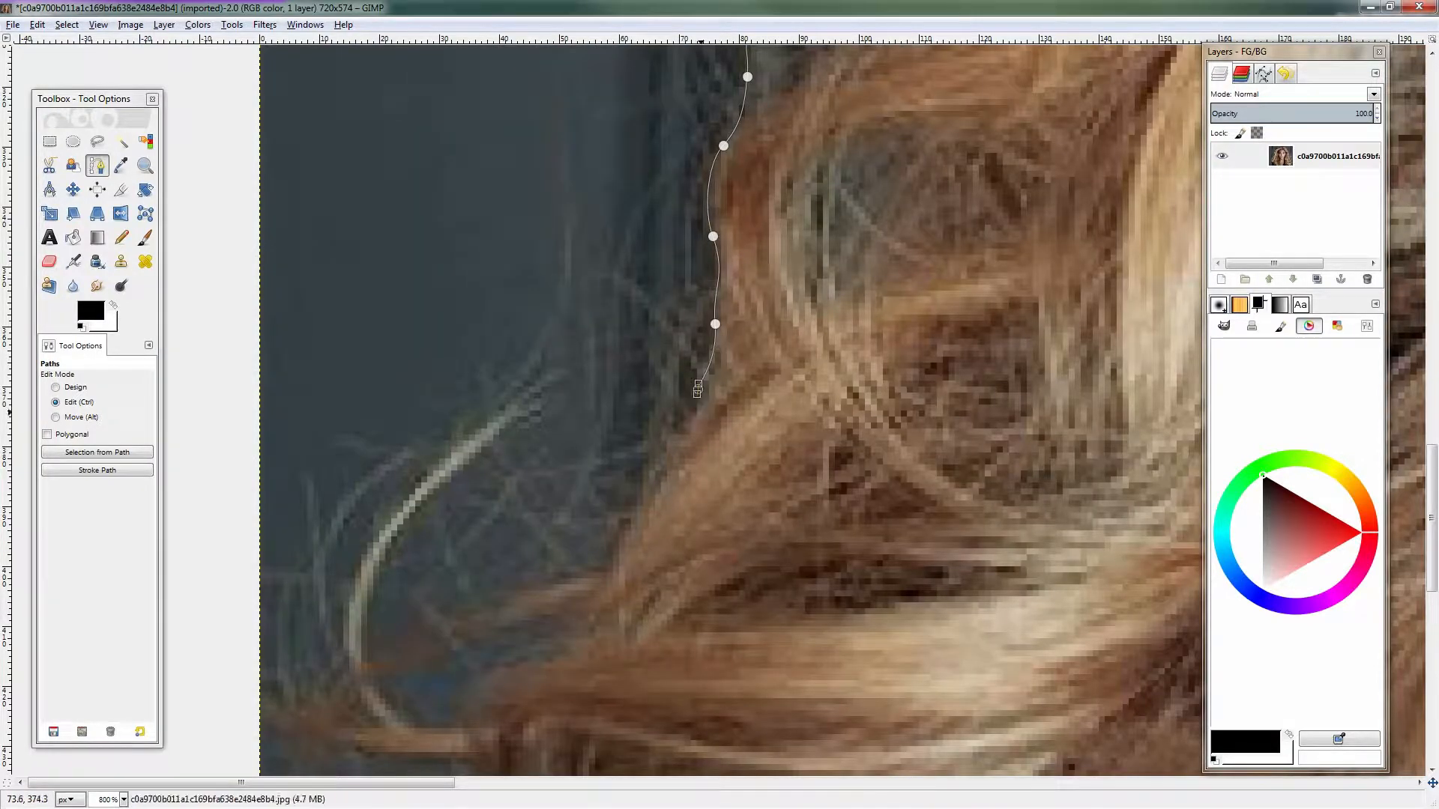
Extend the path along the lower waves to the base of the thin pale strand near the image's left edge
{"action": "left_click", "coordinate": [700, 406]}
{"action": "left_click", "coordinate": [668, 429]}
{"action": "left_click", "coordinate": [662, 389]}
{"action": "left_click", "coordinate": [647, 469]}
{"action": "left_click_drag", "start_coordinate": [619, 550], "coordinate": [608, 564]}
{"action": "scroll", "coordinate": [810, 293], "scroll_direction": "down", "scroll_amount": 3}
{"action": "left_click", "coordinate": [661, 424]}
{"action": "scroll", "coordinate": [630, 438], "scroll_direction": "up", "scroll_amount": 4}
{"action": "left_click", "coordinate": [722, 377]}
Outline both sides of the thin pale strand with the path and continue it to the image's left edge
{"action": "left_click_drag", "start_coordinate": [799, 170], "coordinate": [896, 73]}
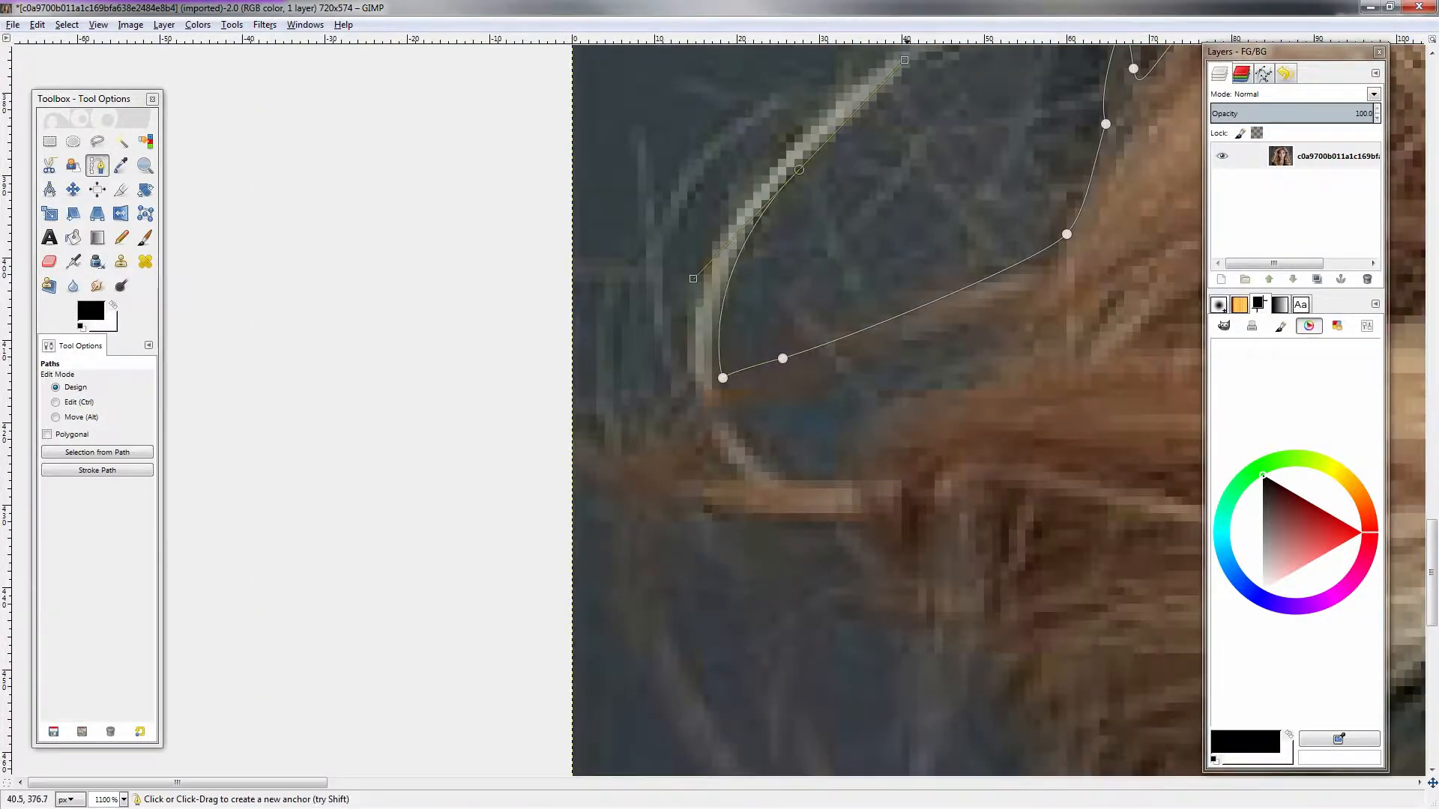
{"action": "left_click_drag", "start_coordinate": [950, 135], "coordinate": [904, 295]}
{"action": "left_click", "coordinate": [929, 155]}
{"action": "left_click_drag", "start_coordinate": [746, 302], "coordinate": [709, 337]}
{"action": "left_click_drag", "start_coordinate": [651, 555], "coordinate": [691, 645]}
{"action": "left_click_drag", "start_coordinate": [747, 302], "coordinate": [750, 306]}
{"action": "left_click_drag", "start_coordinate": [753, 329], "coordinate": [750, 326]}
{"action": "left_click_drag", "start_coordinate": [677, 538], "coordinate": [670, 547]}
{"action": "left_click", "coordinate": [651, 555]}
{"action": "left_click_drag", "start_coordinate": [691, 645], "coordinate": [616, 618]}
{"action": "left_click", "coordinate": [516, 593]}
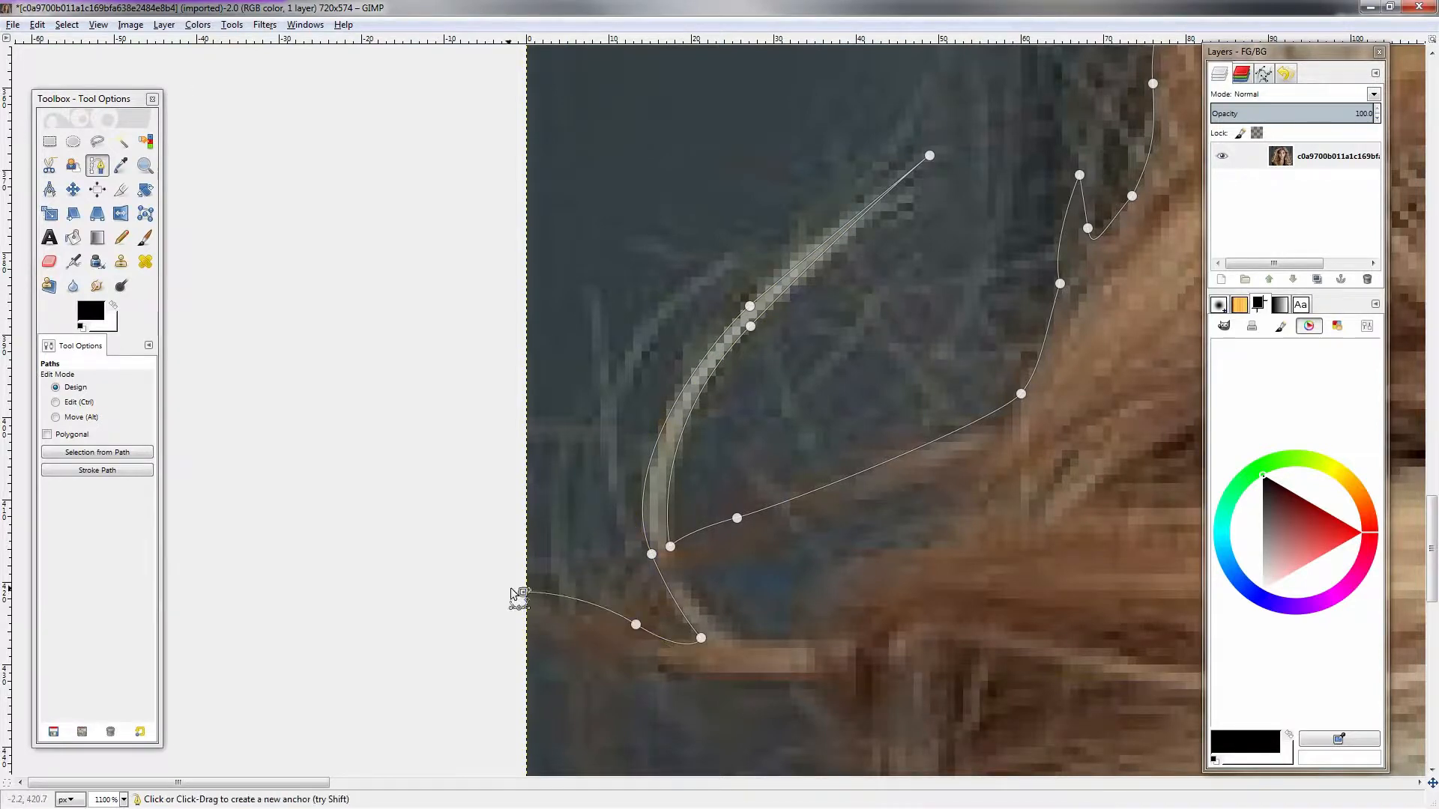
Close the path around the background left of the hair and convert it into a selection
{"action": "scroll", "coordinate": [518, 584], "scroll_direction": "down", "scroll_amount": 7}
{"action": "left_click_drag", "start_coordinate": [453, 231], "coordinate": [485, 128]}
{"action": "left_click_drag", "start_coordinate": [703, 200], "coordinate": [780, 203]}
{"action": "left_click", "coordinate": [98, 453]}
{"action": "scroll", "coordinate": [601, 398], "scroll_direction": "up", "scroll_amount": 1}
{"action": "left_click", "coordinate": [51, 143]}
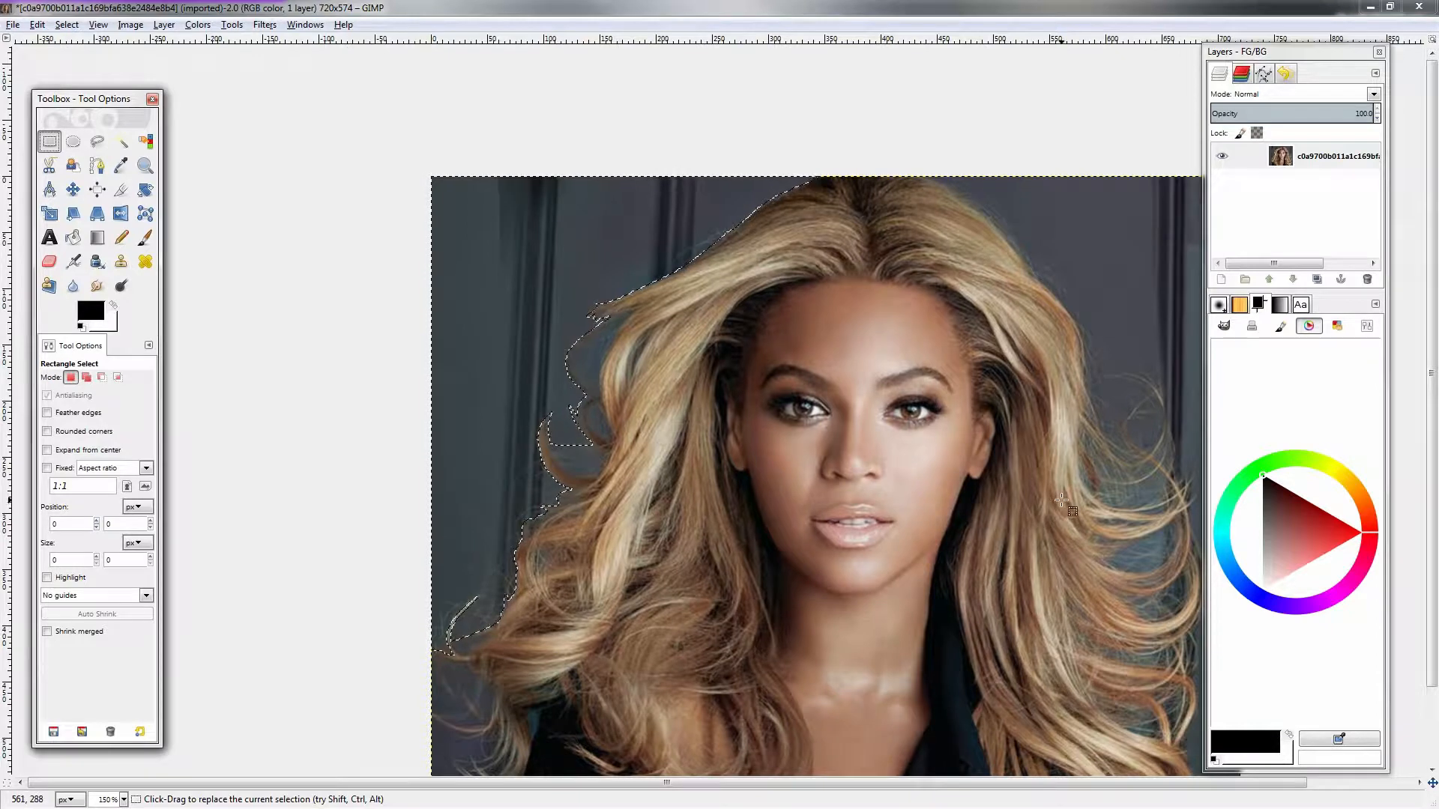
Duplicate the portrait layer
{"action": "left_click_drag", "start_coordinate": [1047, 650], "coordinate": [956, 567]}
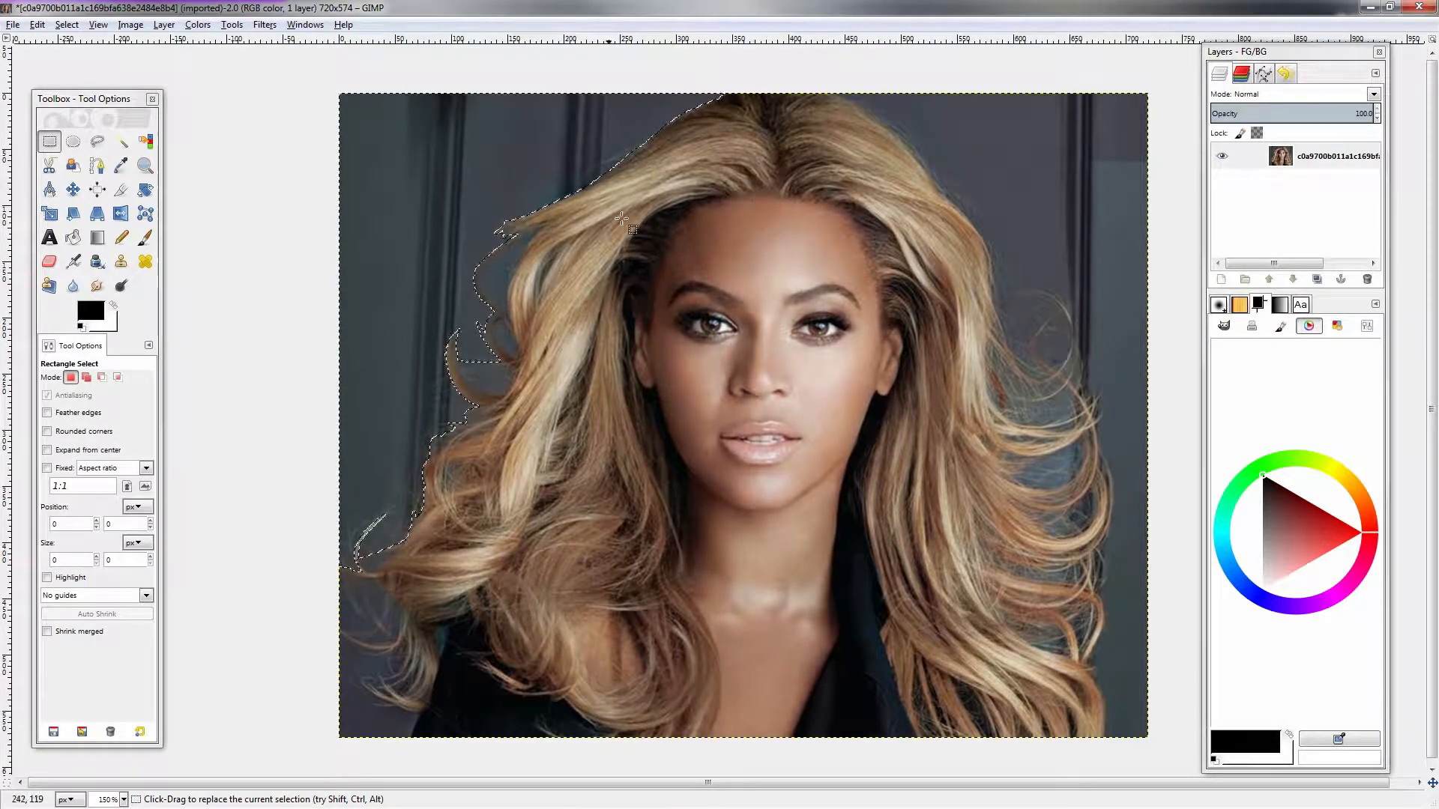
{"action": "left_click_drag", "start_coordinate": [723, 402], "coordinate": [765, 413]}
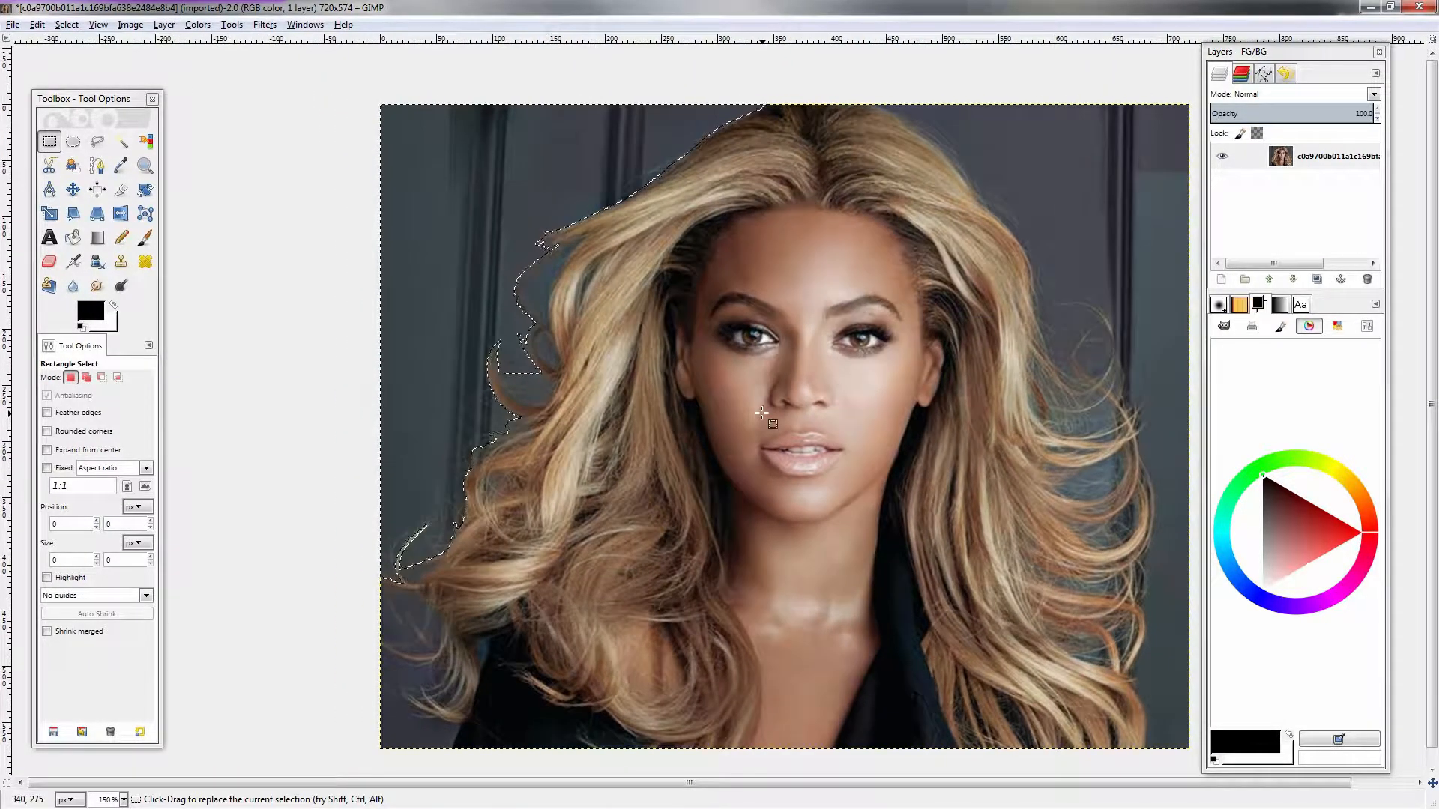
{"action": "left_click_drag", "start_coordinate": [783, 397], "coordinate": [865, 384]}
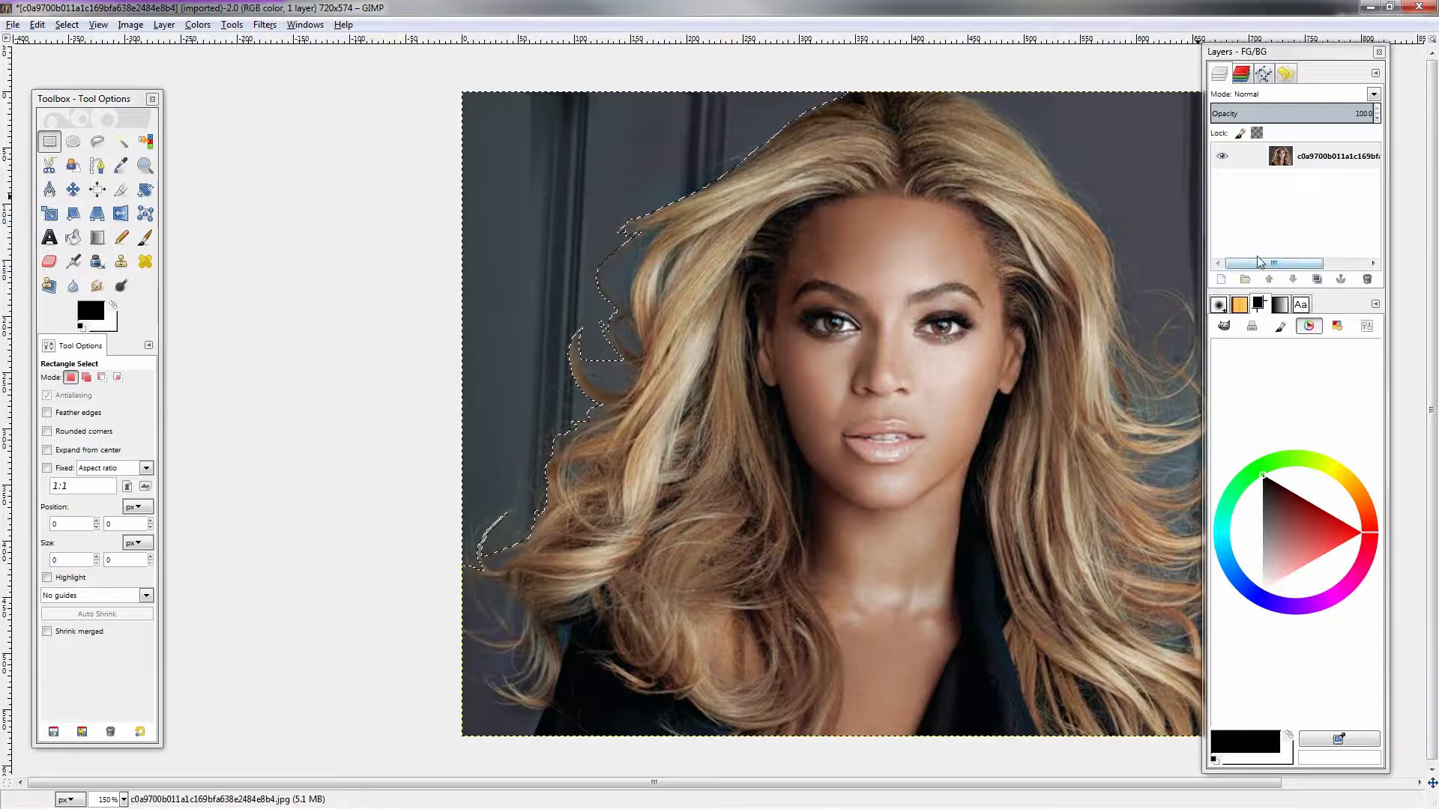
{"action": "left_click", "coordinate": [1316, 280]}
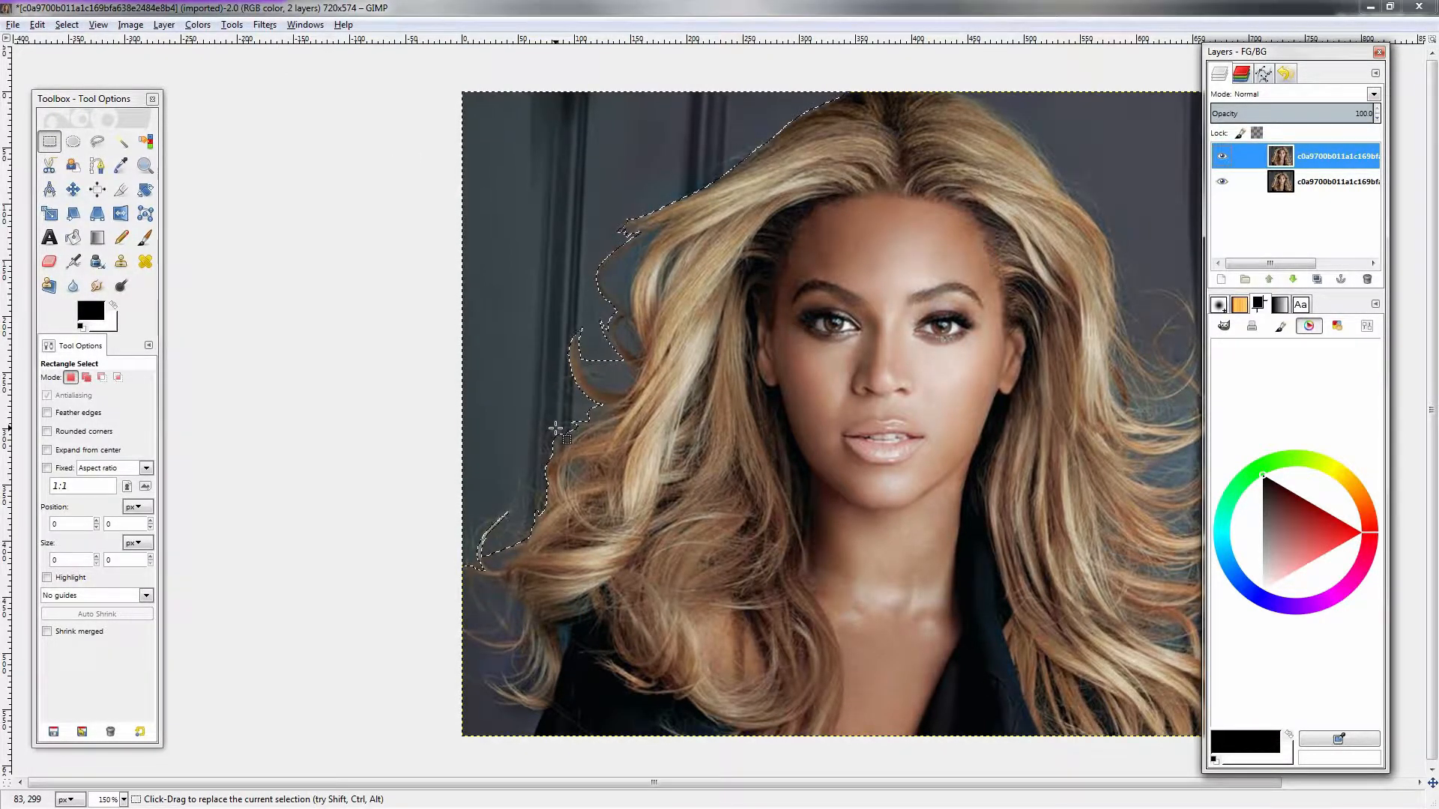
Load the stored hair-outline path as a selection again
{"action": "key", "text": "b"}
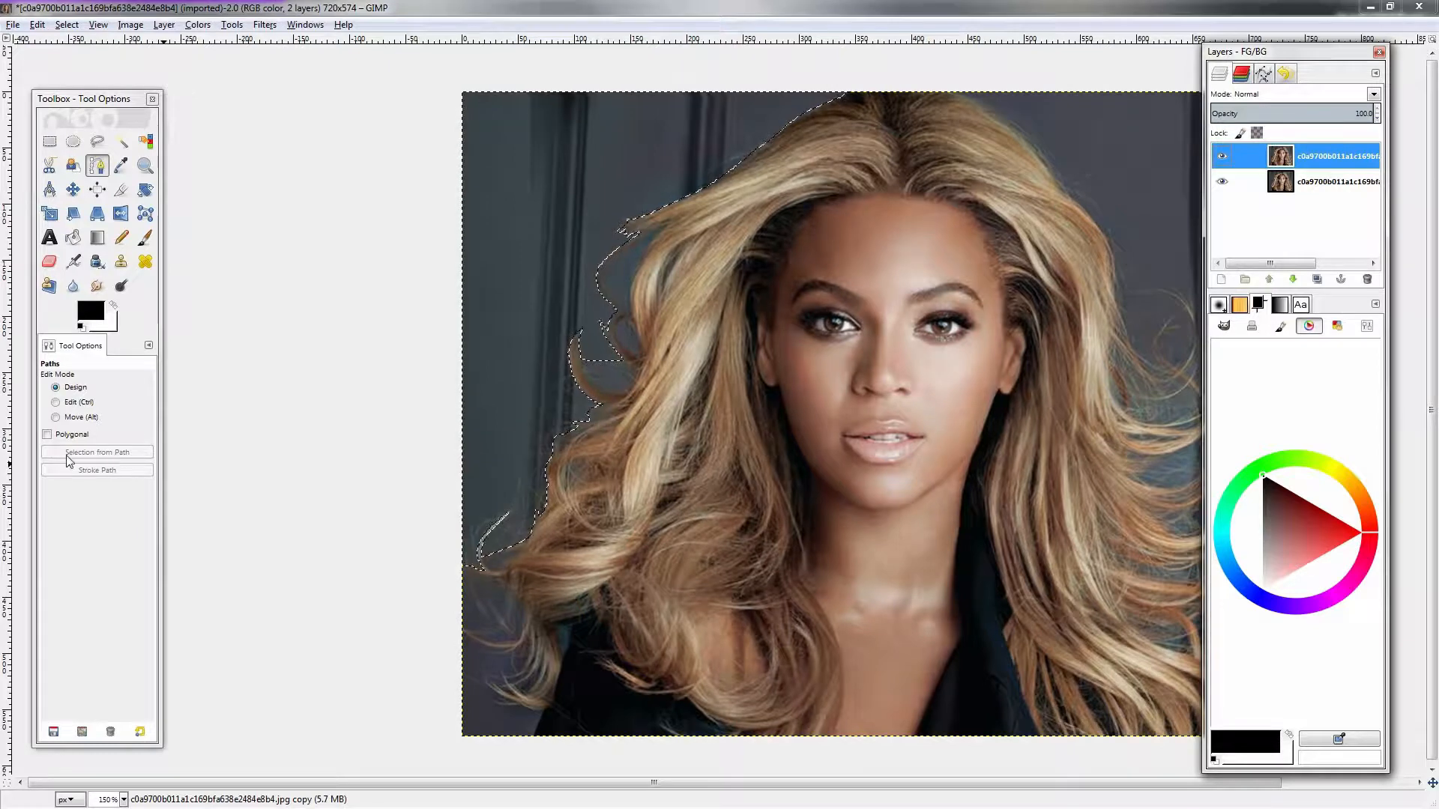
{"action": "left_click", "coordinate": [1266, 75]}
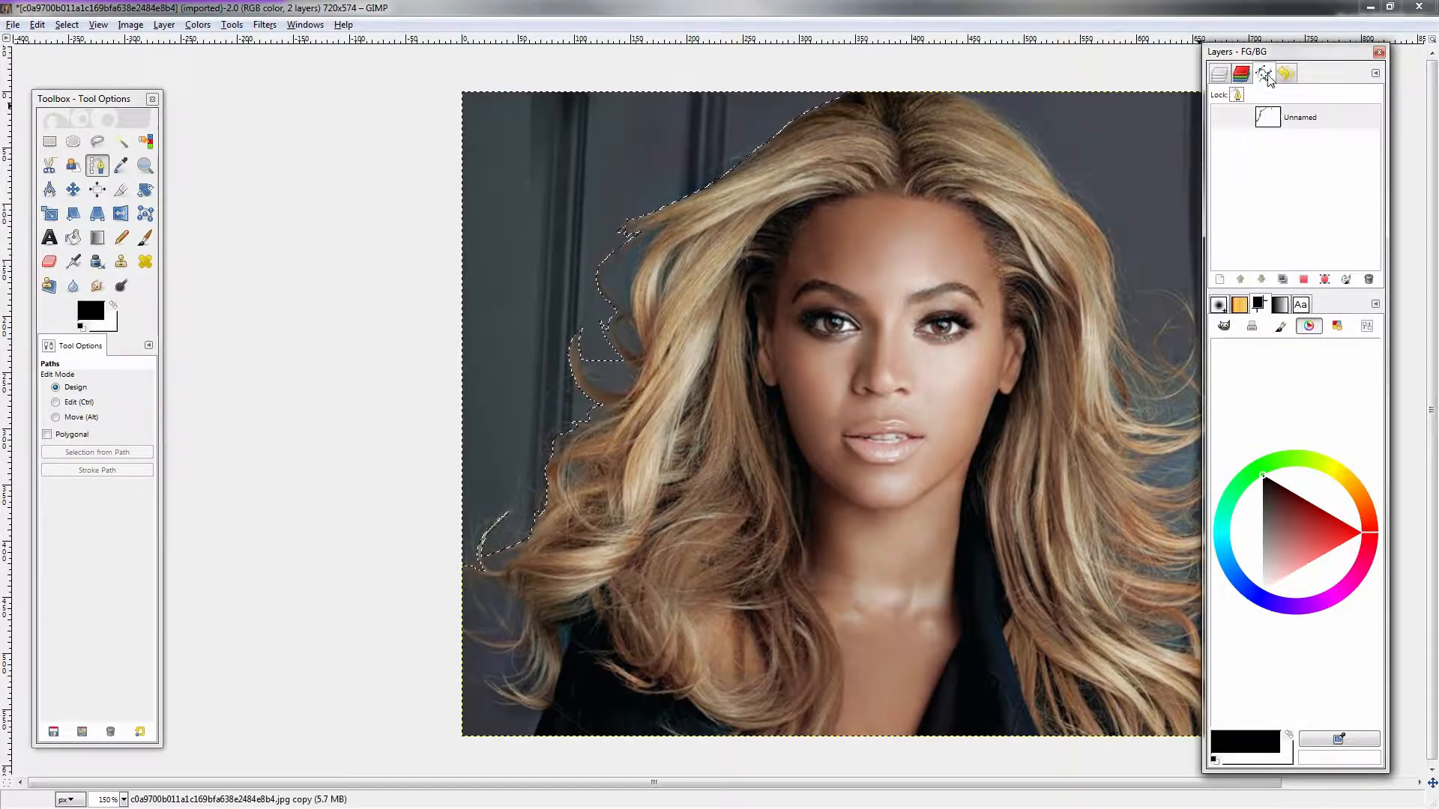
{"action": "left_click", "coordinate": [1292, 120]}
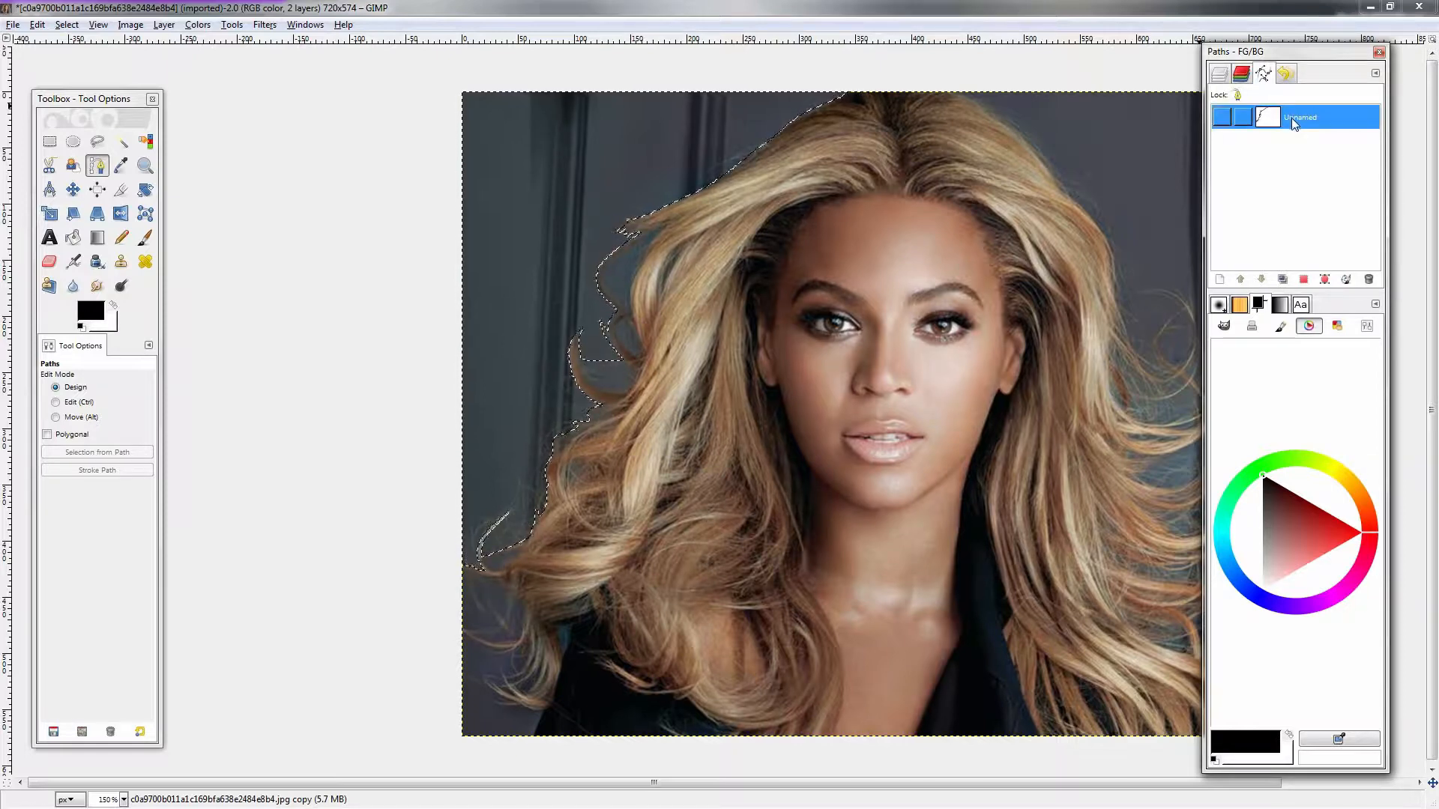
{"action": "left_click", "coordinate": [1305, 281]}
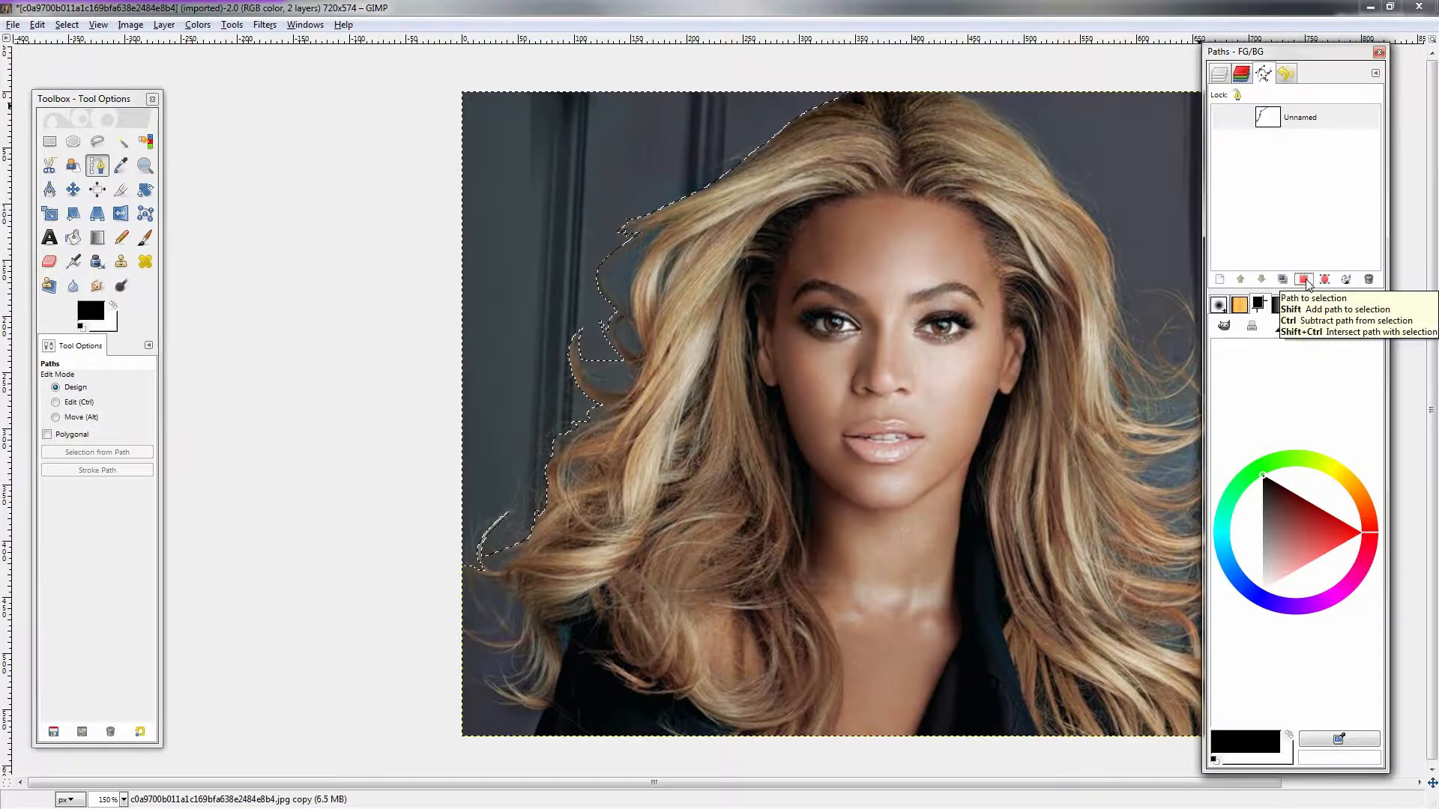
Delete the selected background from the duplicated layer and clear the selection to check the cut-out edge
{"action": "left_click", "coordinate": [1219, 72]}
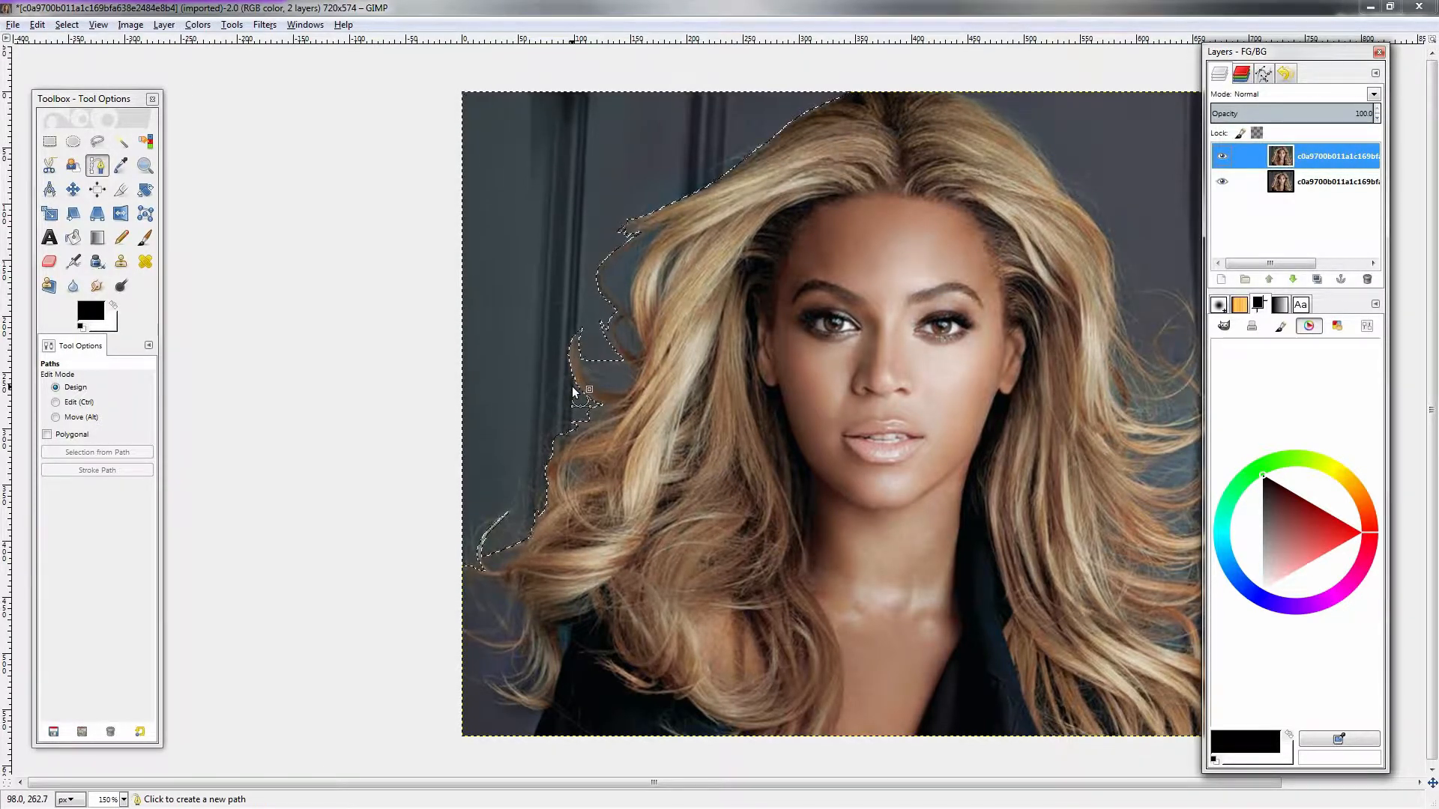
{"action": "key", "text": "Delete"}
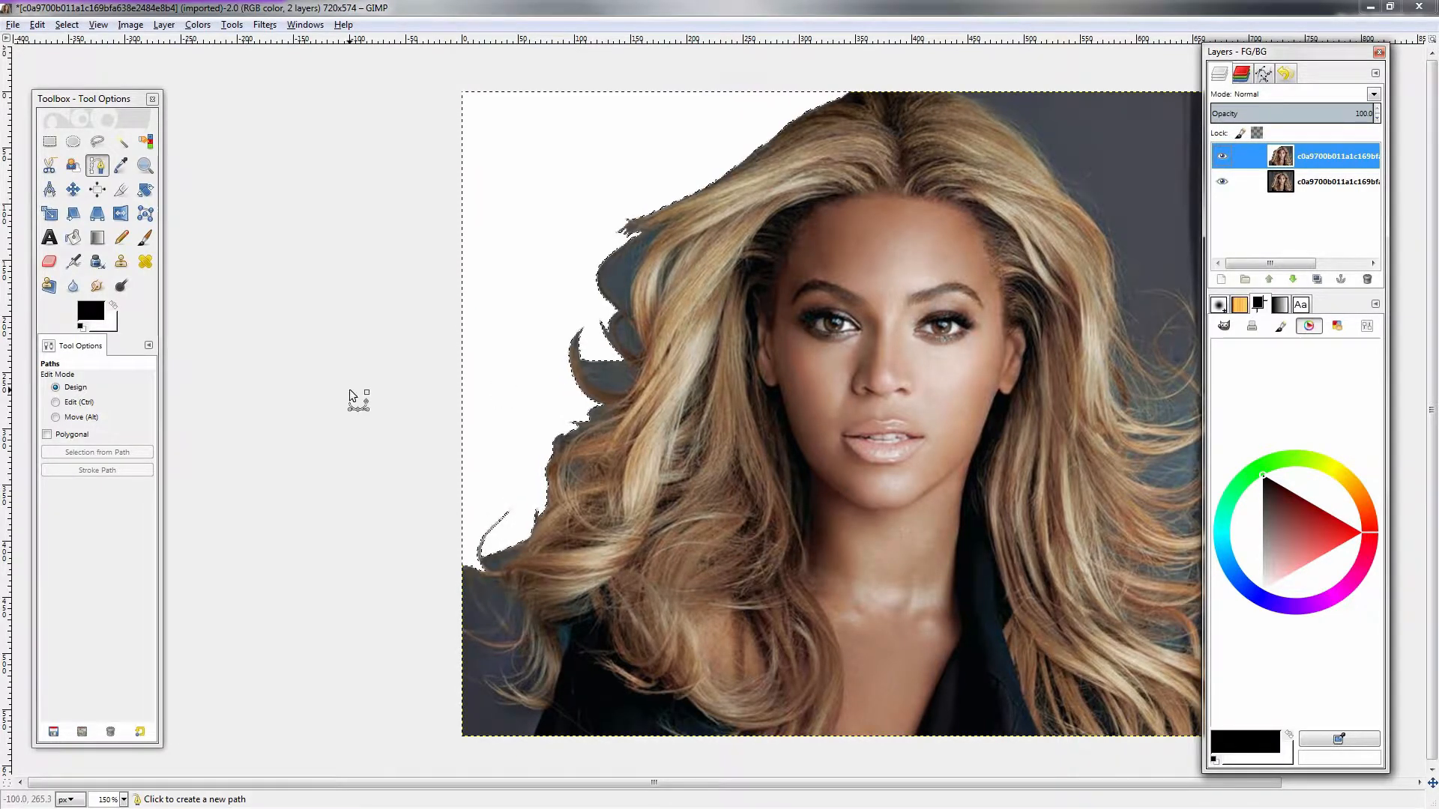
{"action": "key", "text": "r"}
{"action": "left_click", "coordinate": [376, 390]}
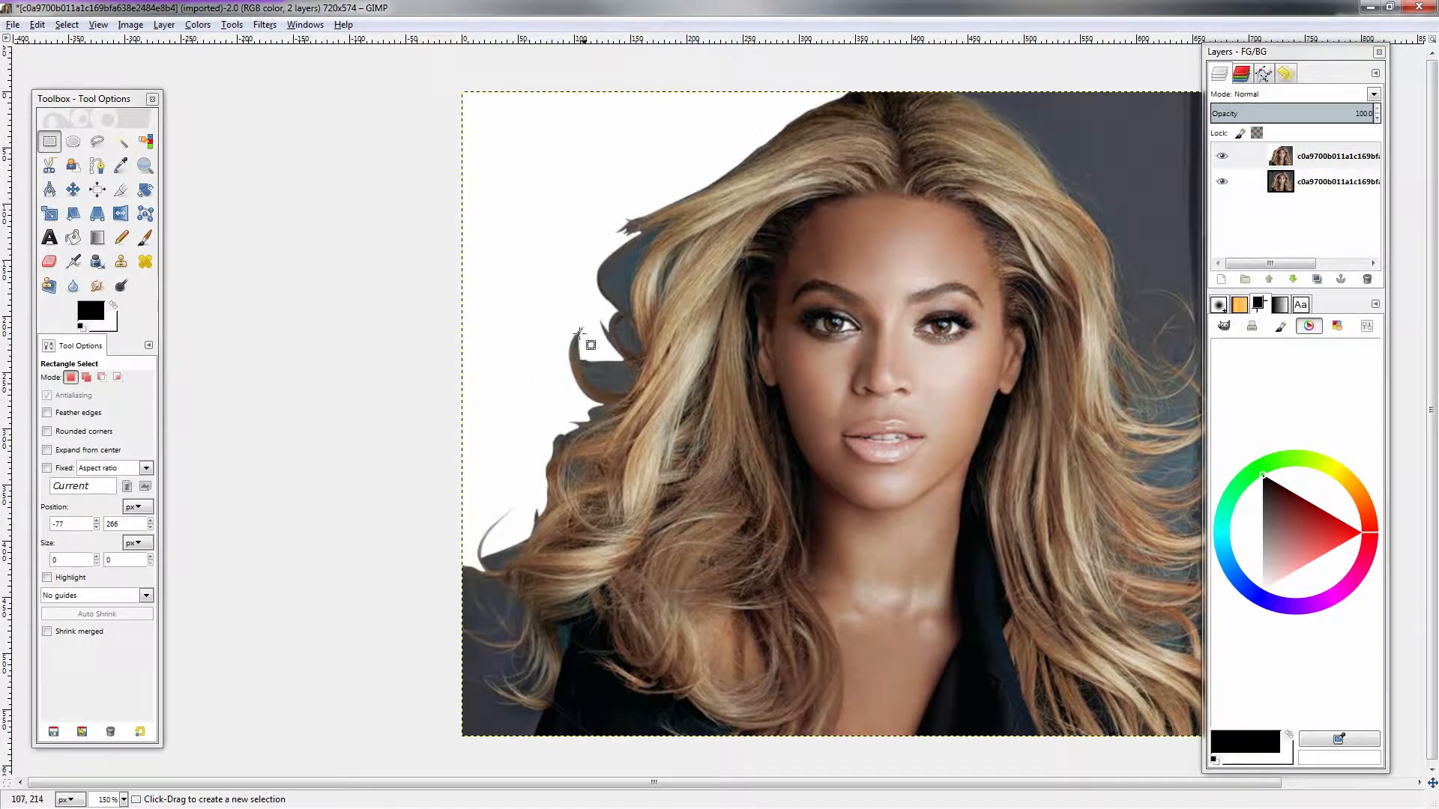
{"action": "scroll", "coordinate": [688, 405], "scroll_direction": "down", "scroll_amount": 1}
{"action": "scroll", "coordinate": [690, 409], "scroll_direction": "up", "scroll_amount": 1}
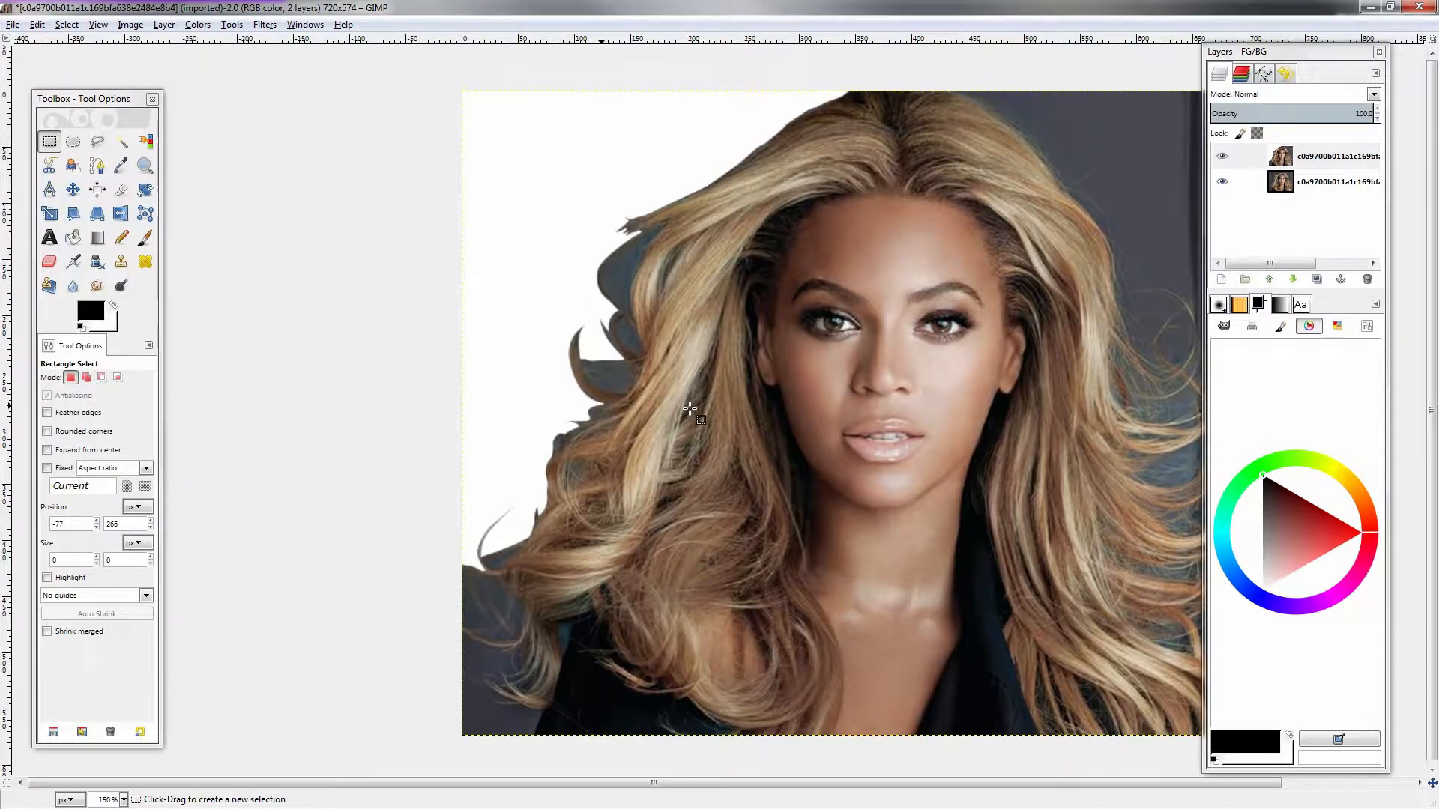
{"action": "left_click", "coordinate": [939, 256]}
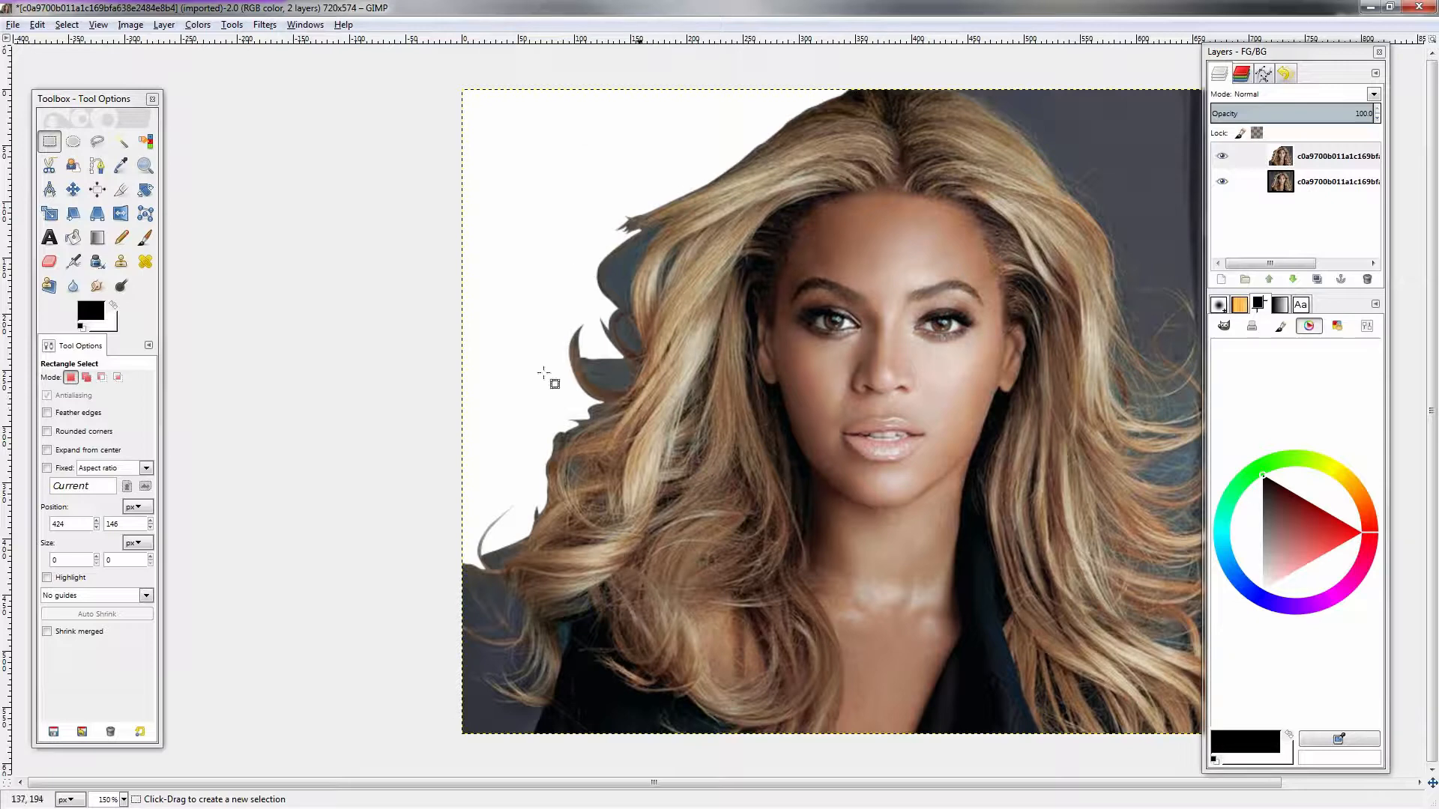
Undo the cleared selection and the background deletion
{"action": "key", "text": "ctrl+z"}
{"action": "key", "text": "ctrl+z"}
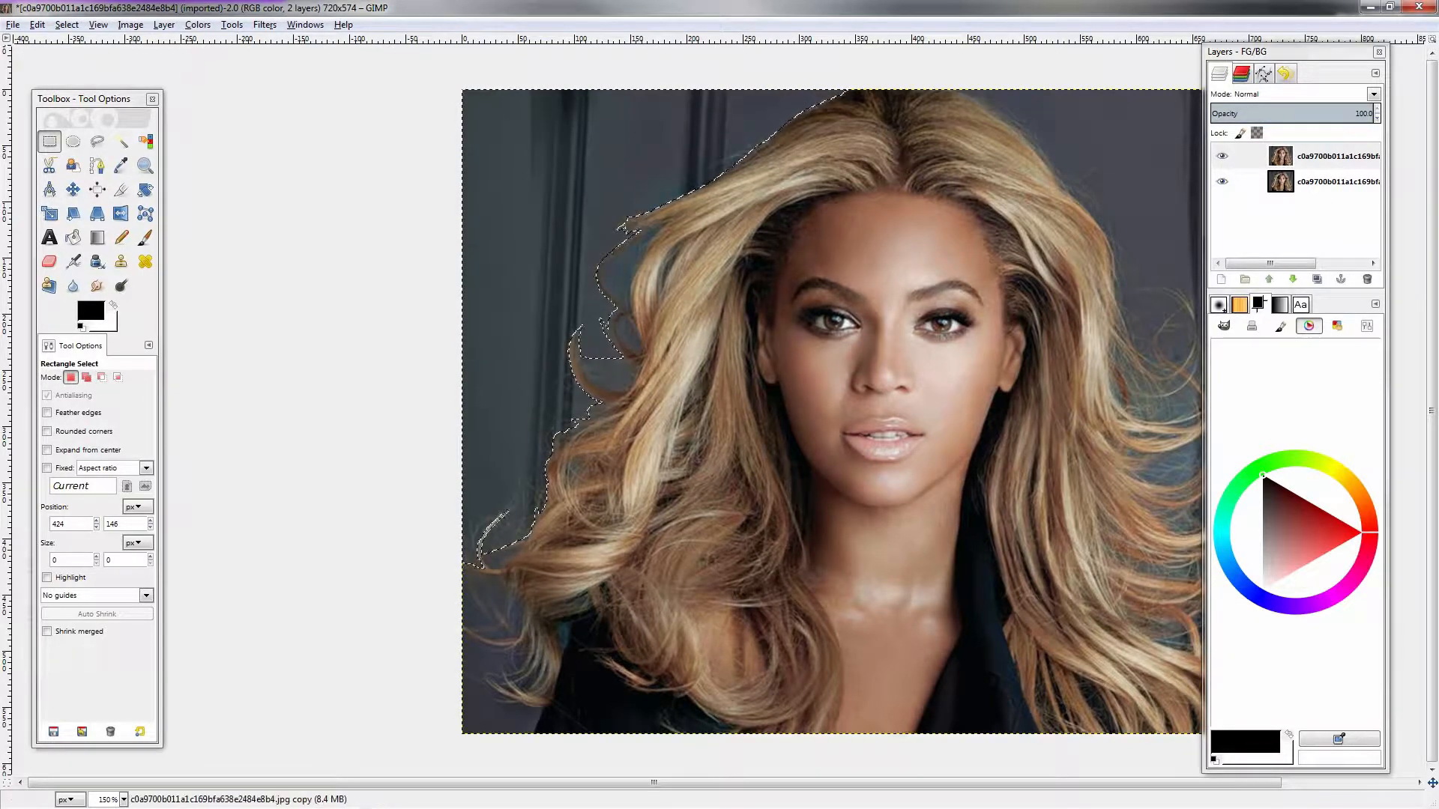
Add an alpha channel to the duplicated portrait layer, delete its selected background and clear the selection
{"action": "left_click", "coordinate": [1240, 156]}
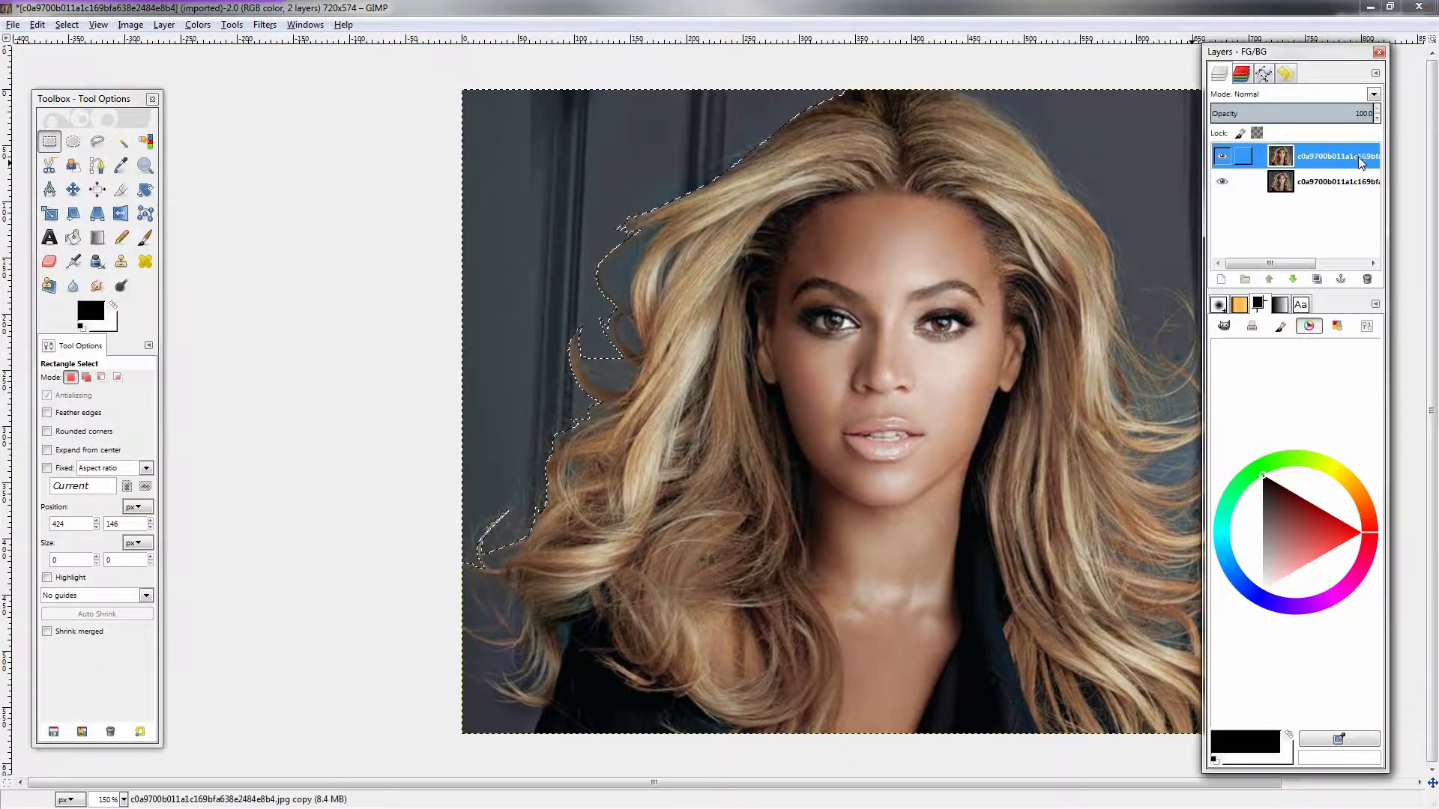
{"action": "left_click", "coordinate": [168, 27]}
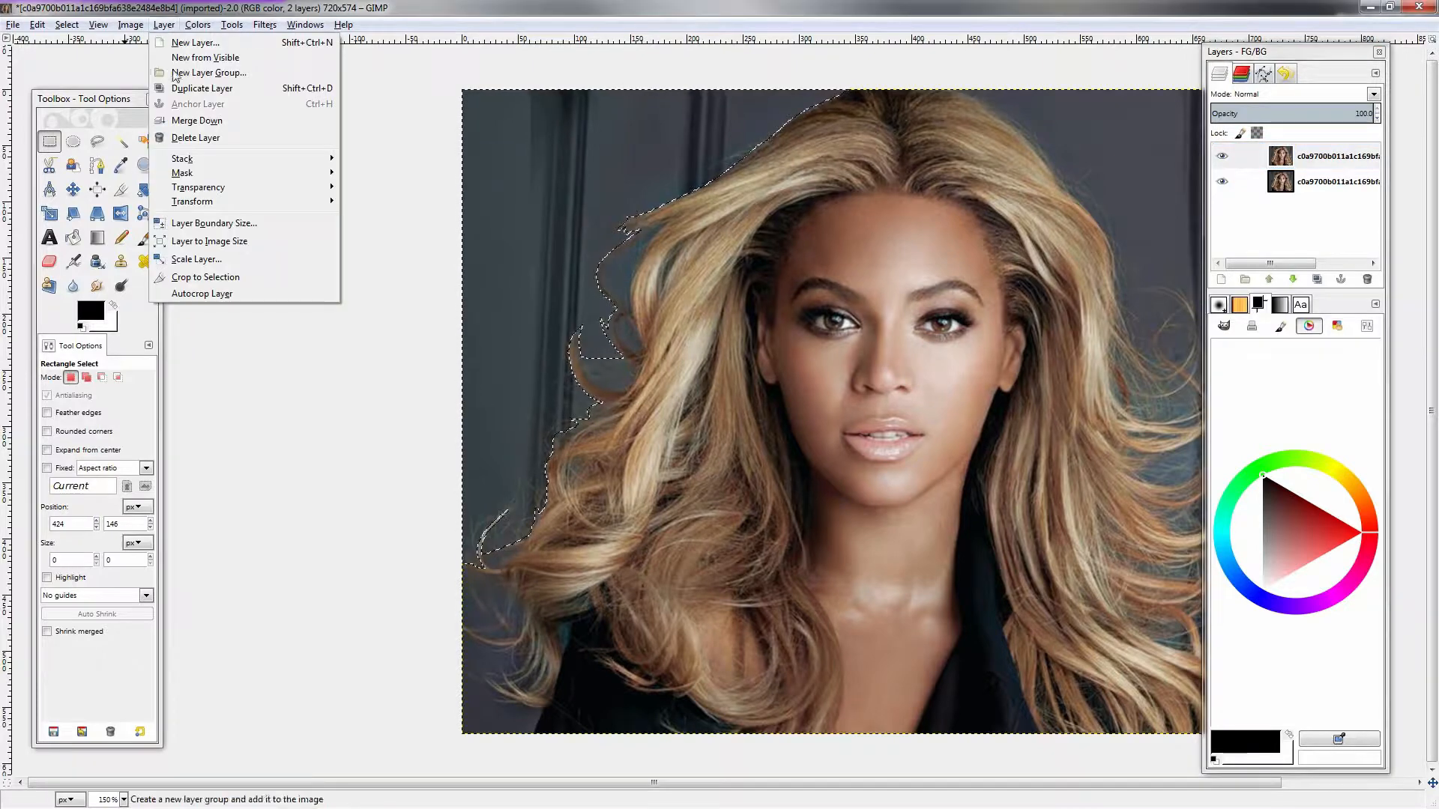
{"action": "mouse_move", "coordinate": [247, 188]}
{"action": "left_click", "coordinate": [414, 195]}
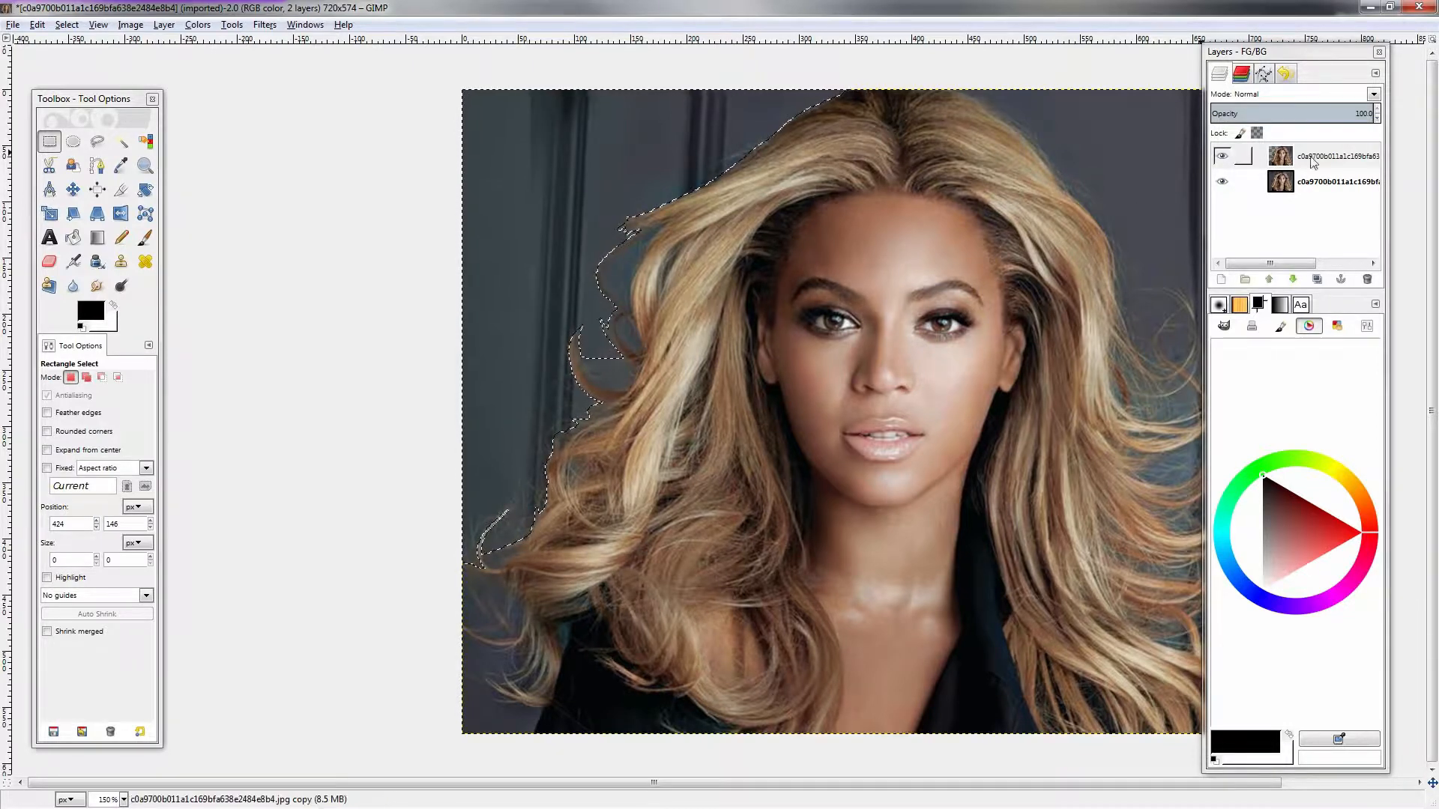
{"action": "left_click", "coordinate": [396, 450]}
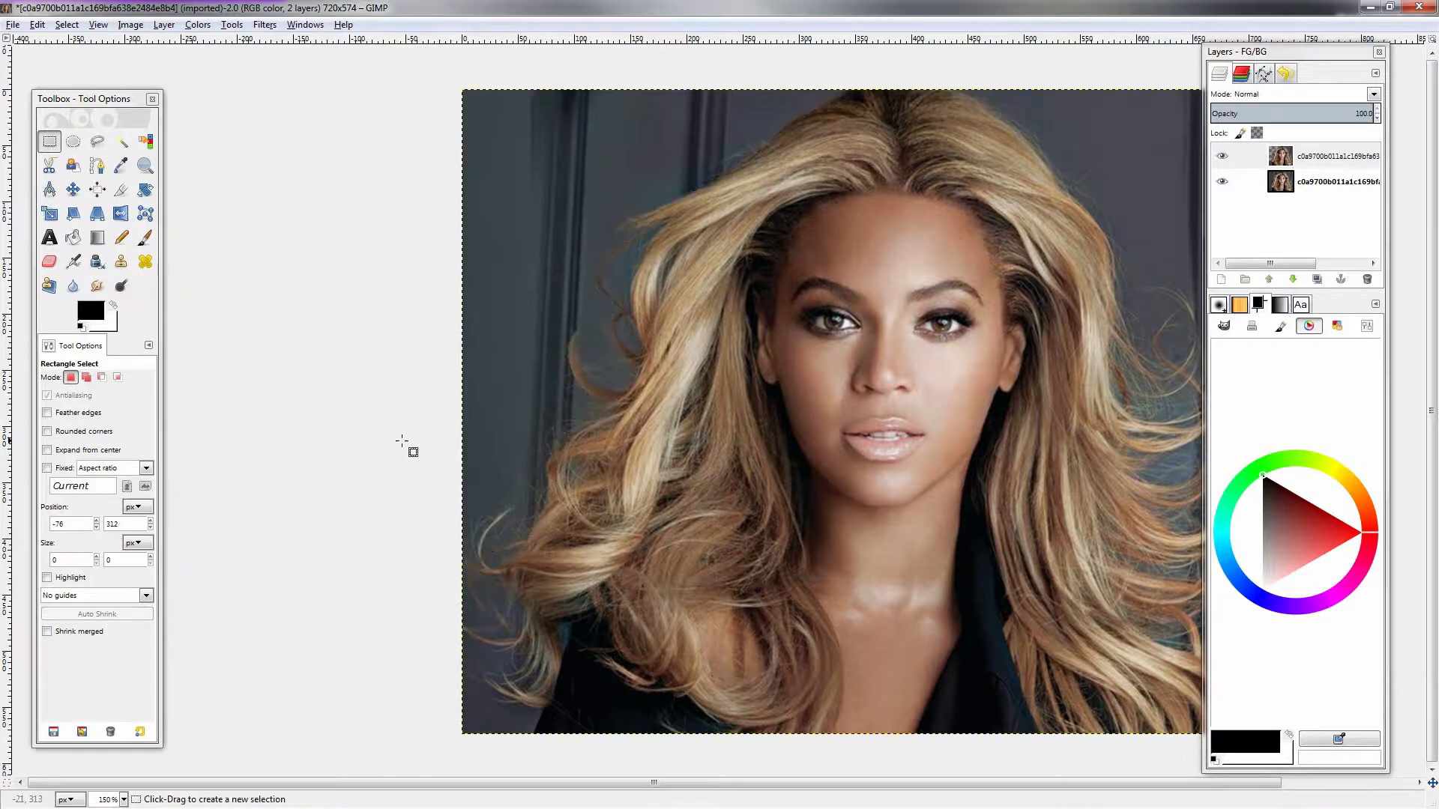
Move the cut-out layer away from the original to check its edges, undoing each move
{"action": "key", "text": "m"}
{"action": "left_click_drag", "start_coordinate": [842, 388], "coordinate": [775, 642]}
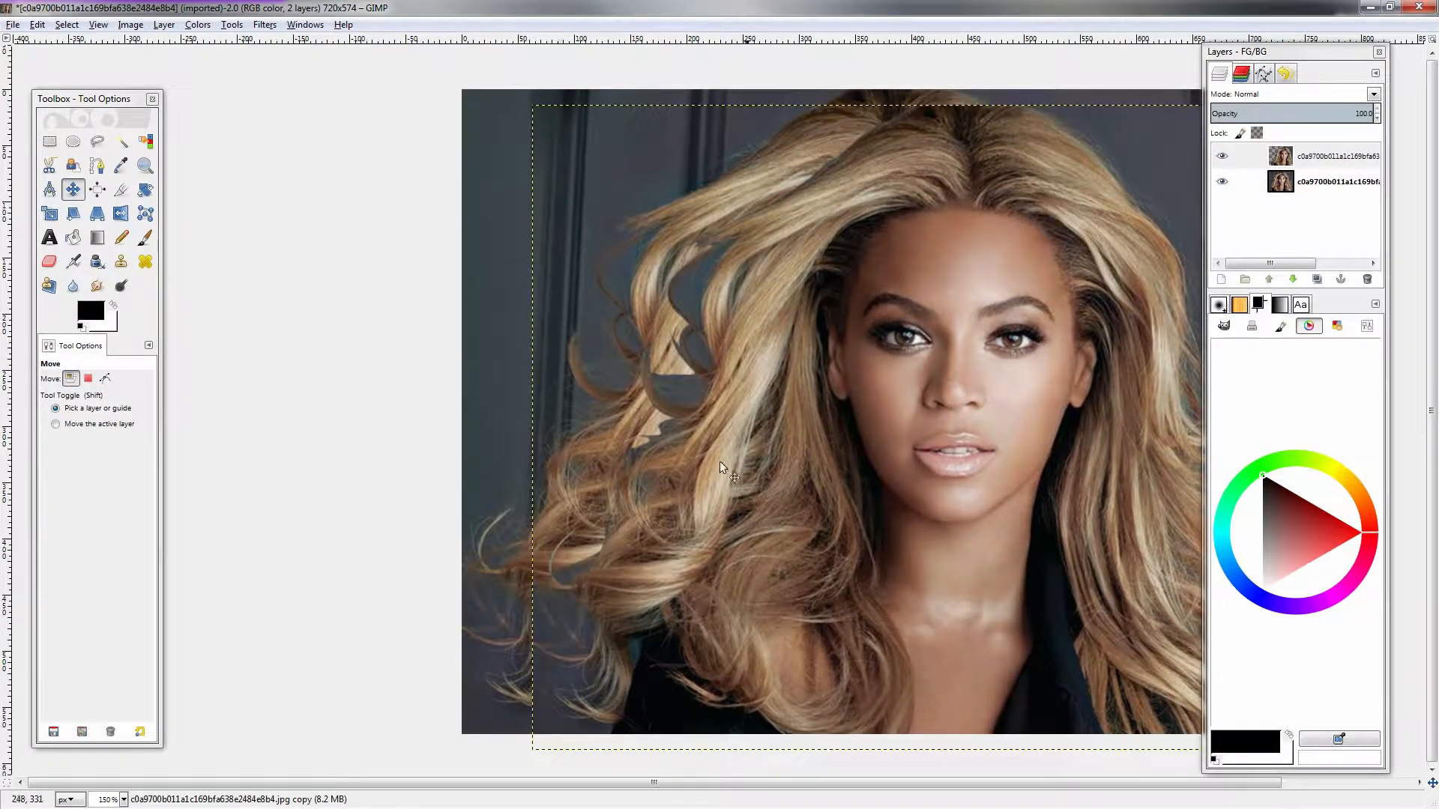
{"action": "key", "text": "ctrl+z"}
{"action": "mouse_move", "coordinate": [807, 446]}
{"action": "left_mouse_down"}
{"action": "mouse_move", "coordinate": [707, 453]}
{"action": "mouse_move", "coordinate": [679, 359]}
{"action": "mouse_move", "coordinate": [806, 462]}
{"action": "left_mouse_up"}
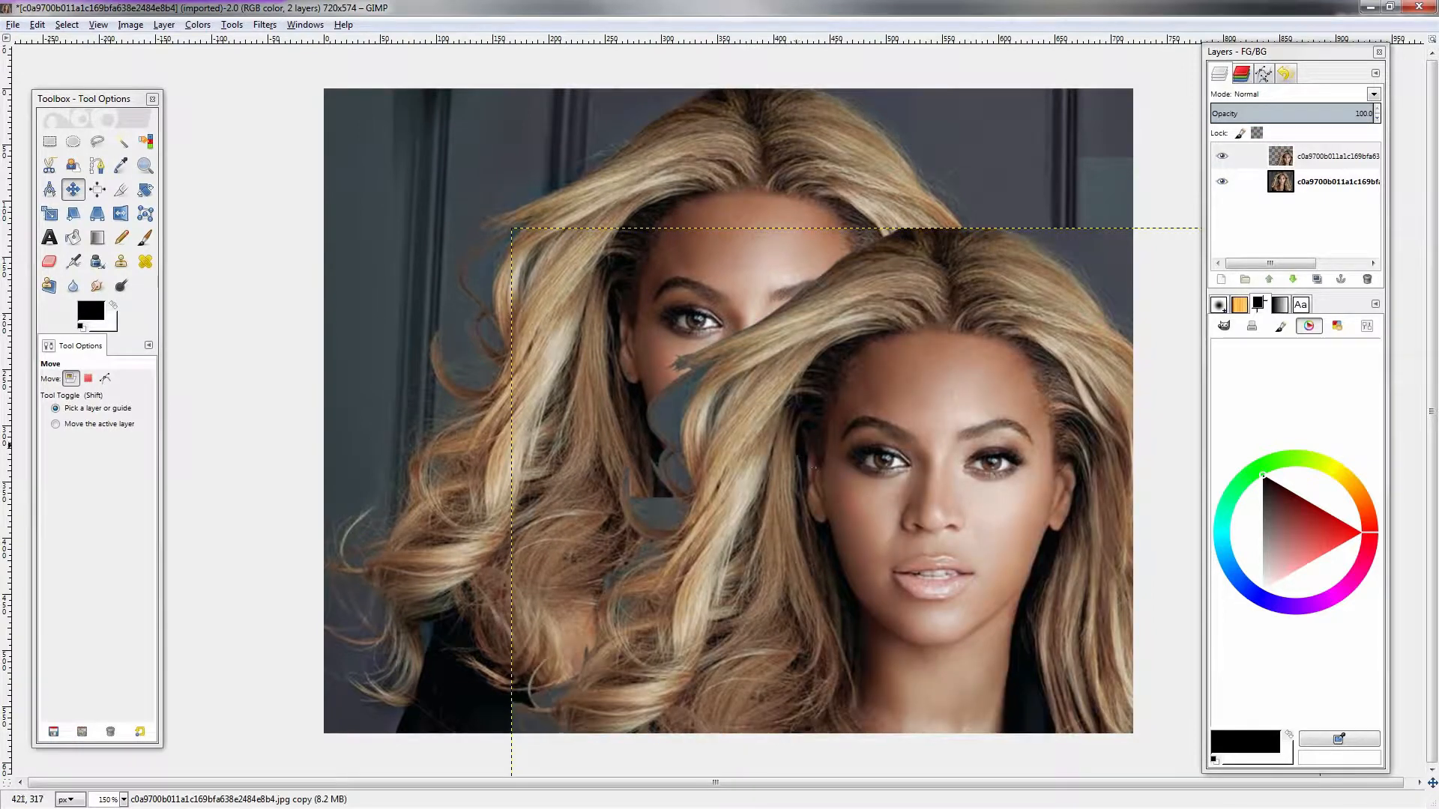
{"action": "key", "text": "ctrl+z"}
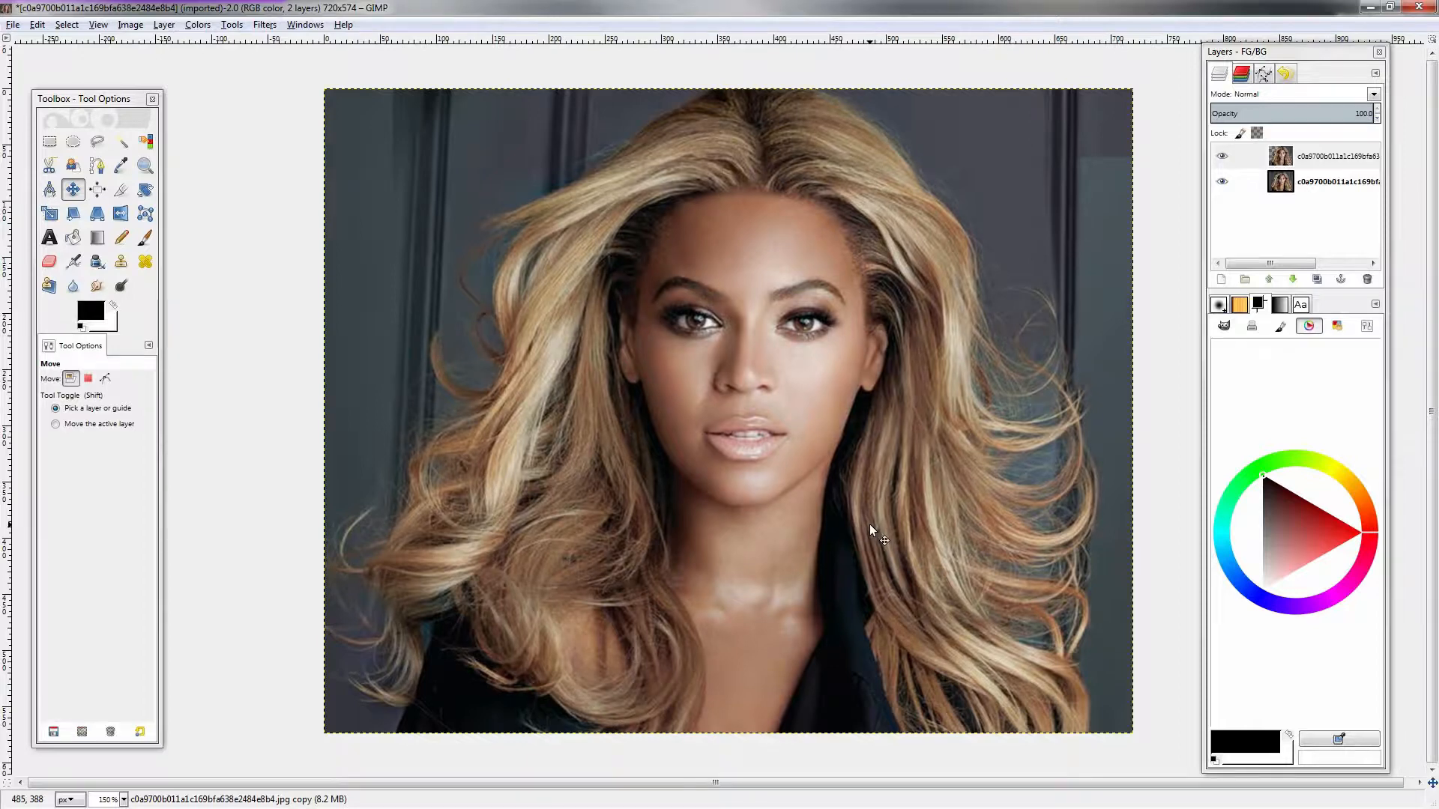
Create a transparent layer named black between the two portrait layers and fill it with black
{"action": "key", "text": "r"}
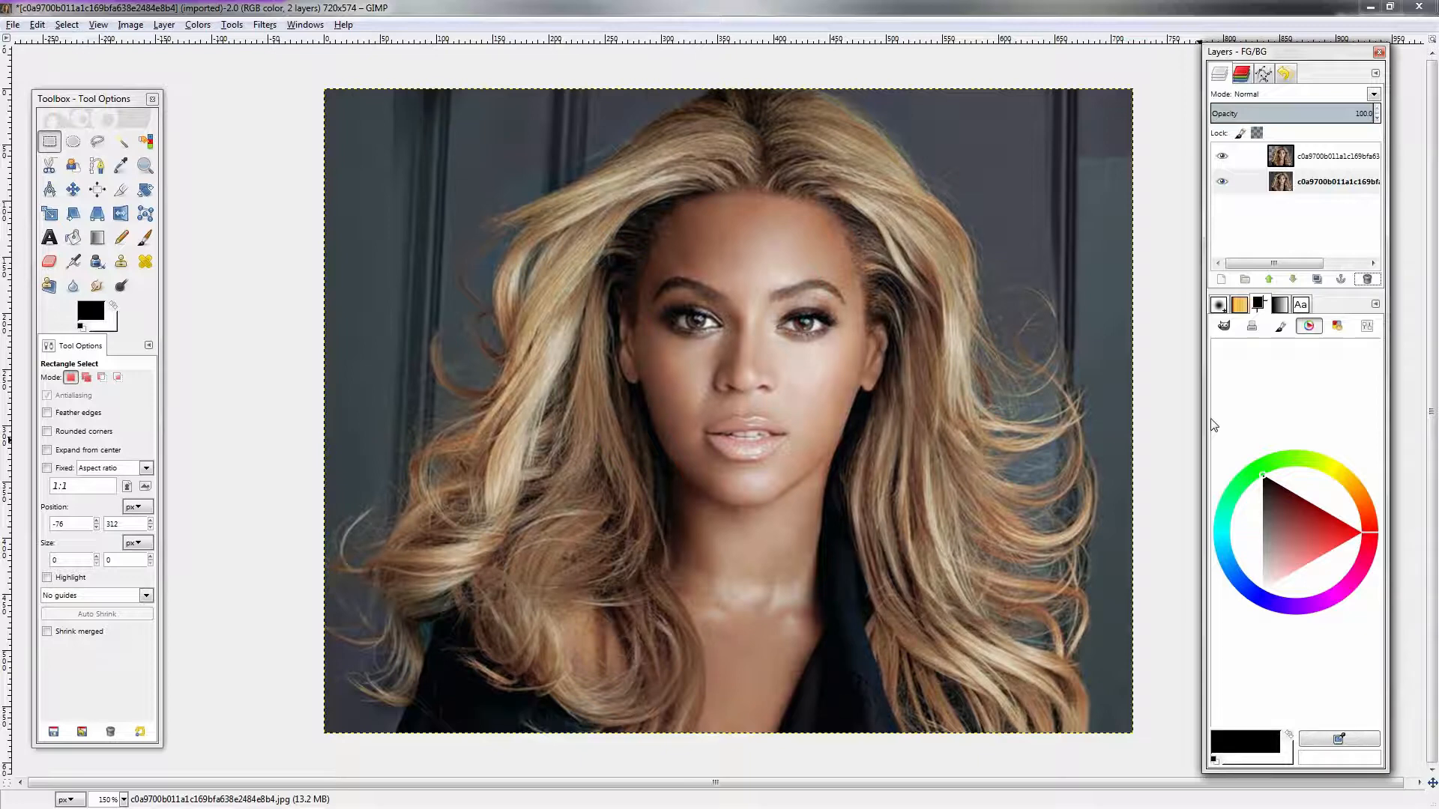
{"action": "left_click", "coordinate": [1219, 281]}
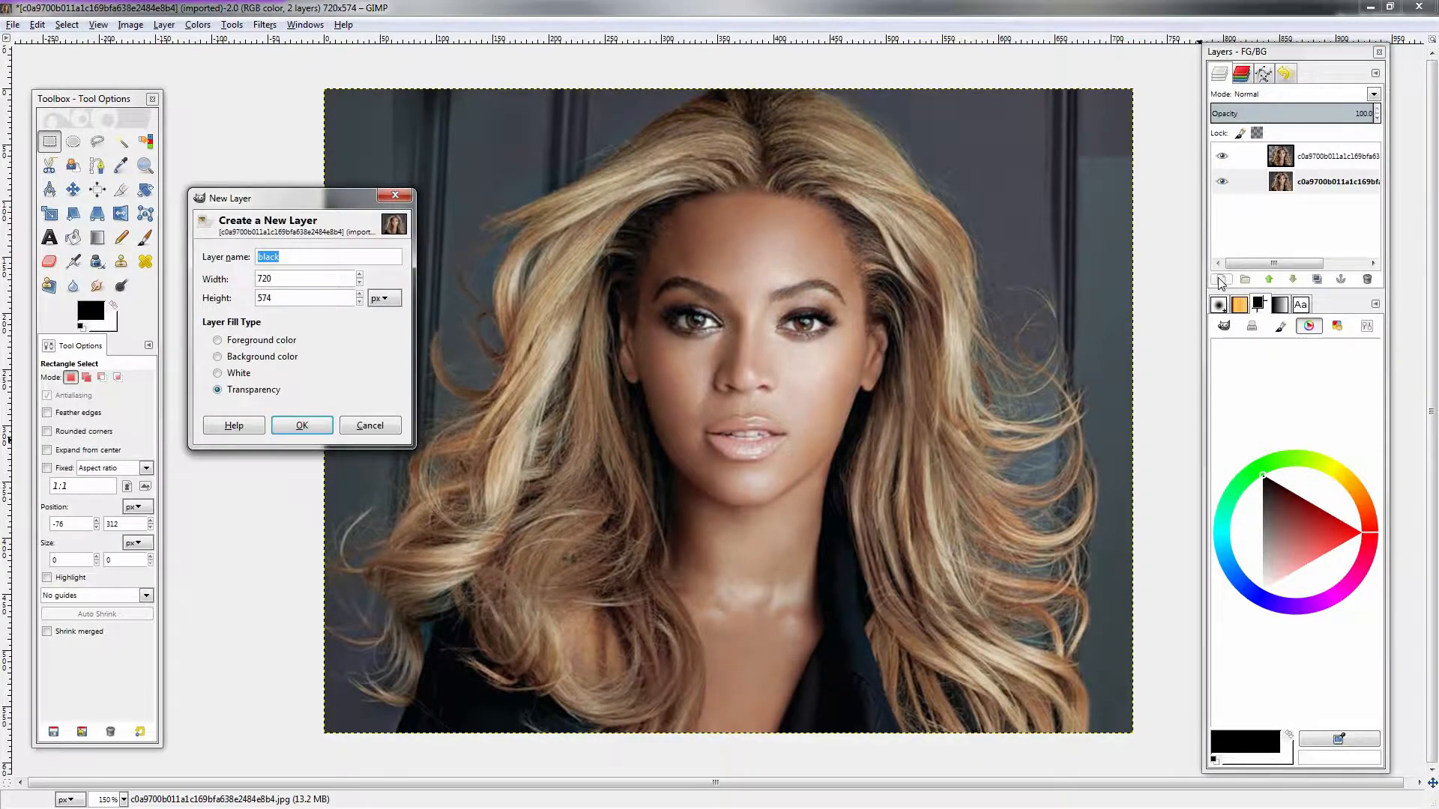
{"action": "key", "text": "Return"}
{"action": "key", "text": "shift+b"}
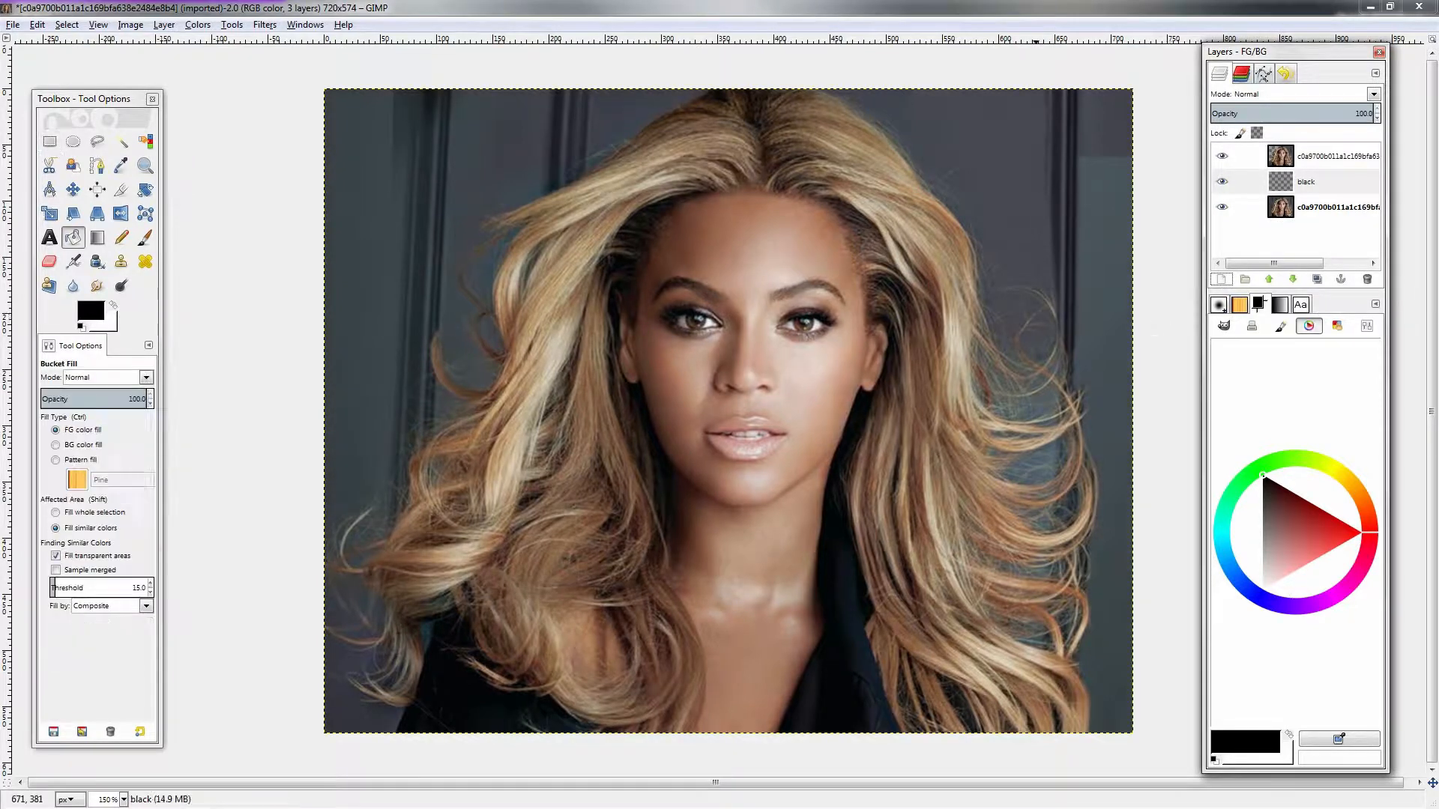
{"action": "left_click", "coordinate": [514, 243]}
{"action": "key", "text": "r"}
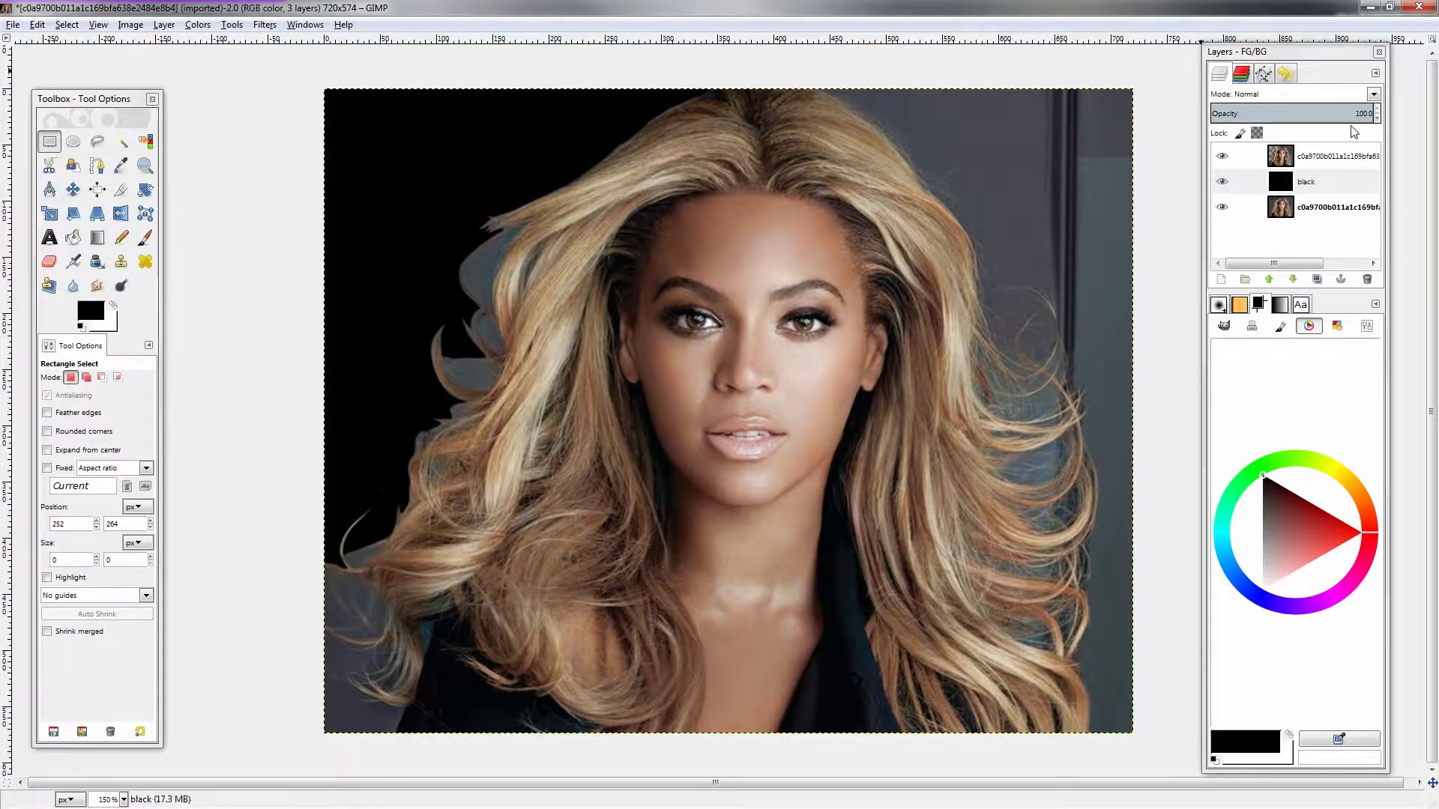
Lower the black layer's opacity to 11 to compare the loose hair strands with the original background
{"action": "left_click_drag", "start_coordinate": [1322, 113], "coordinate": [1221, 113]}
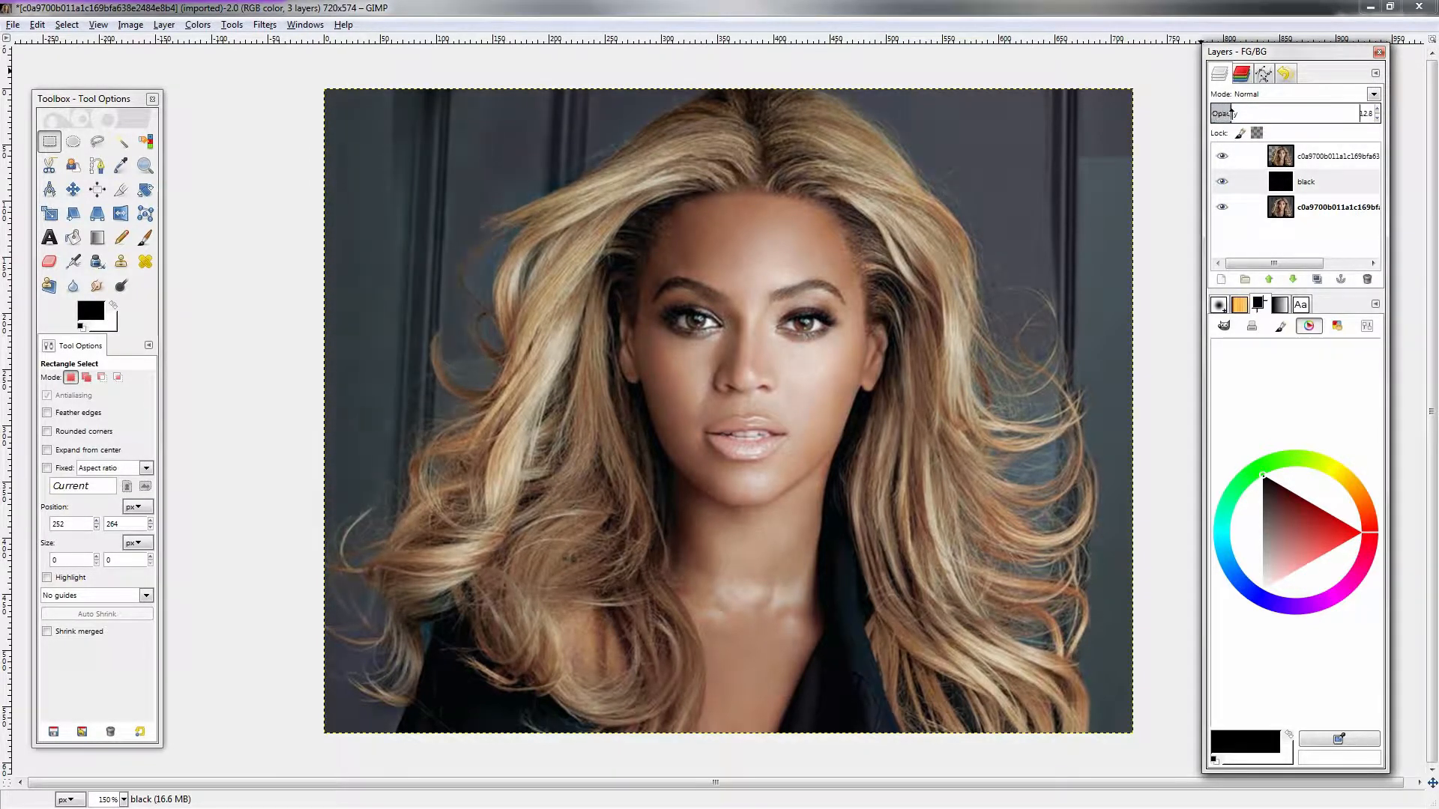
{"action": "scroll", "coordinate": [395, 308], "scroll_direction": "up", "scroll_amount": 4}
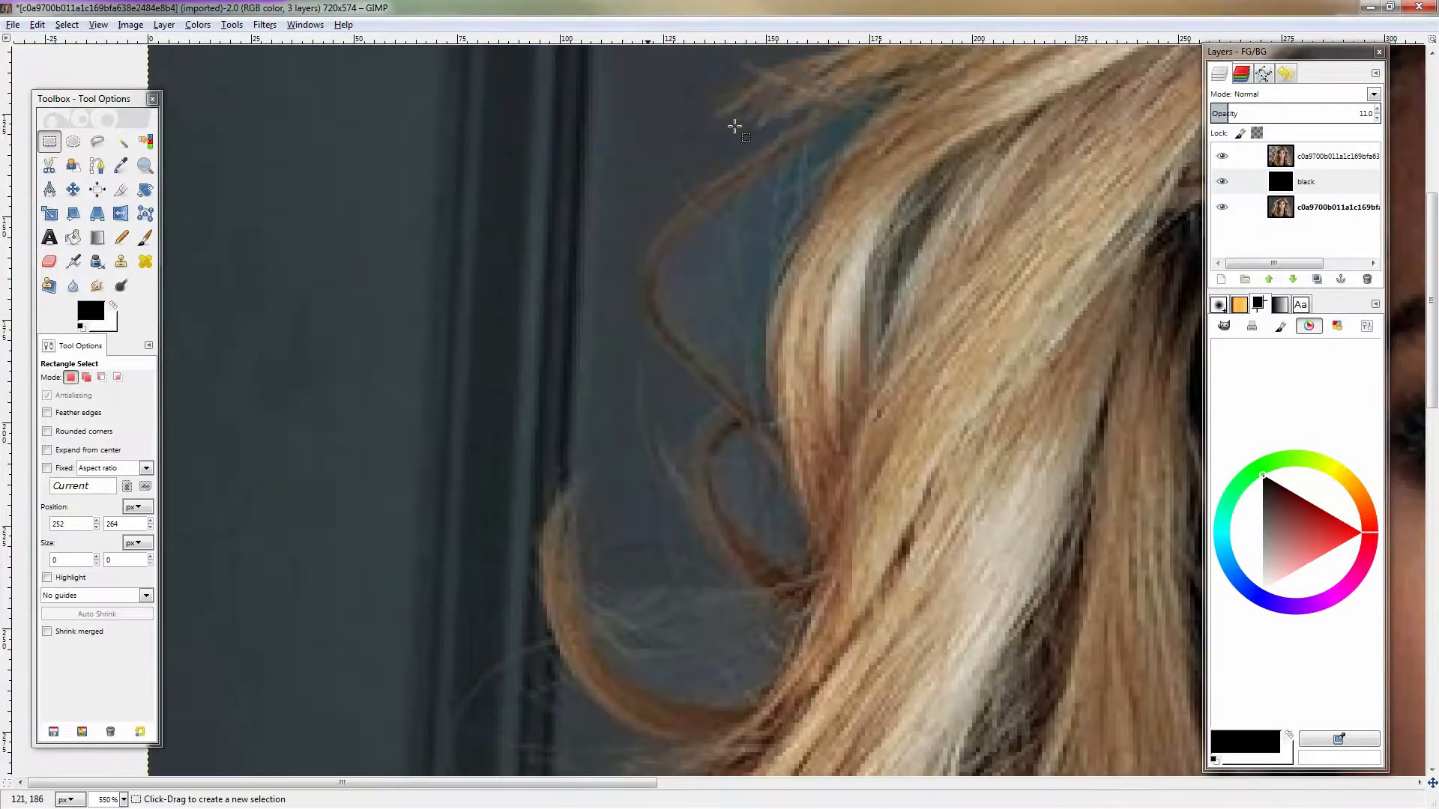
{"action": "left_click_drag", "start_coordinate": [894, 532], "coordinate": [768, 564]}
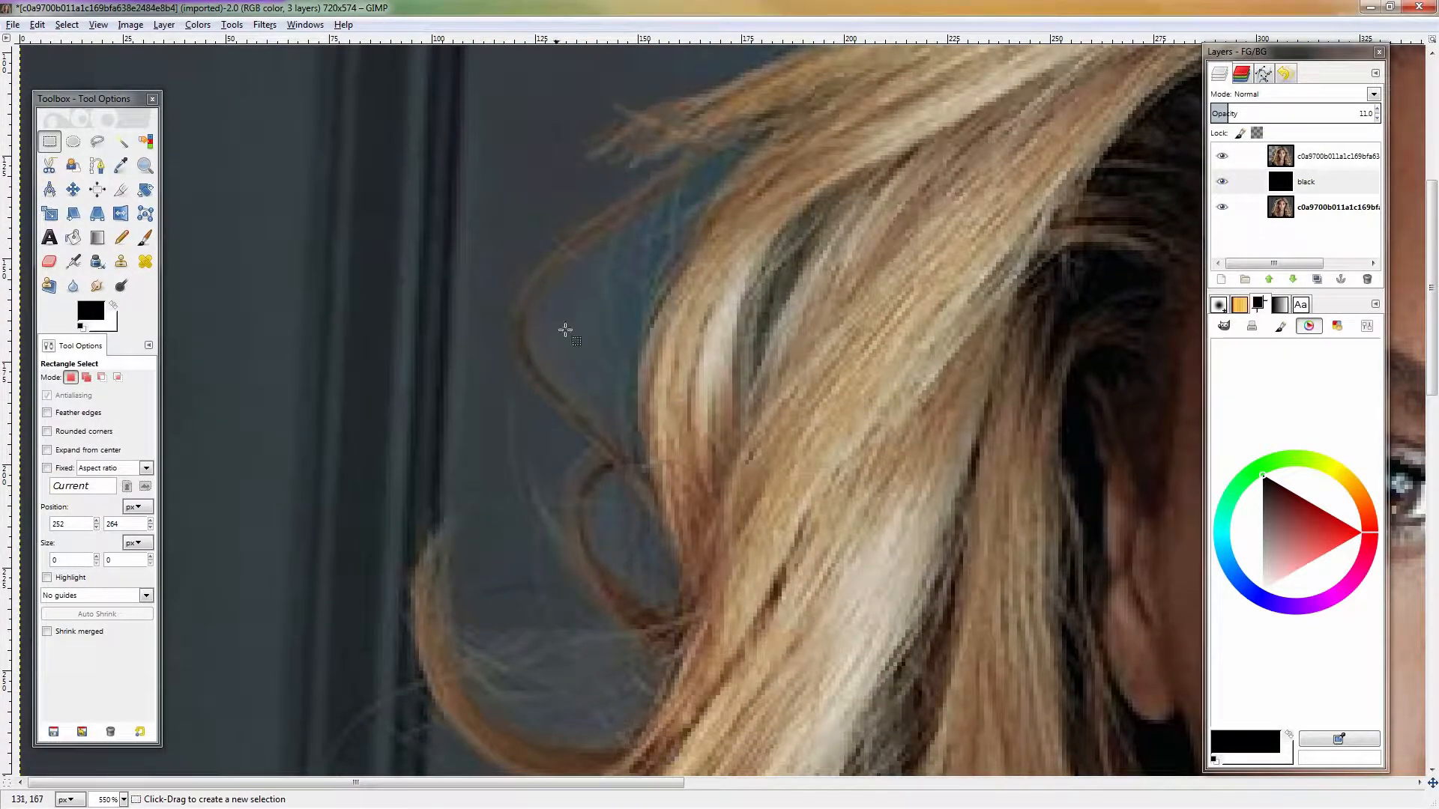
{"action": "scroll", "coordinate": [616, 302], "scroll_direction": "right", "scroll_amount": 1}
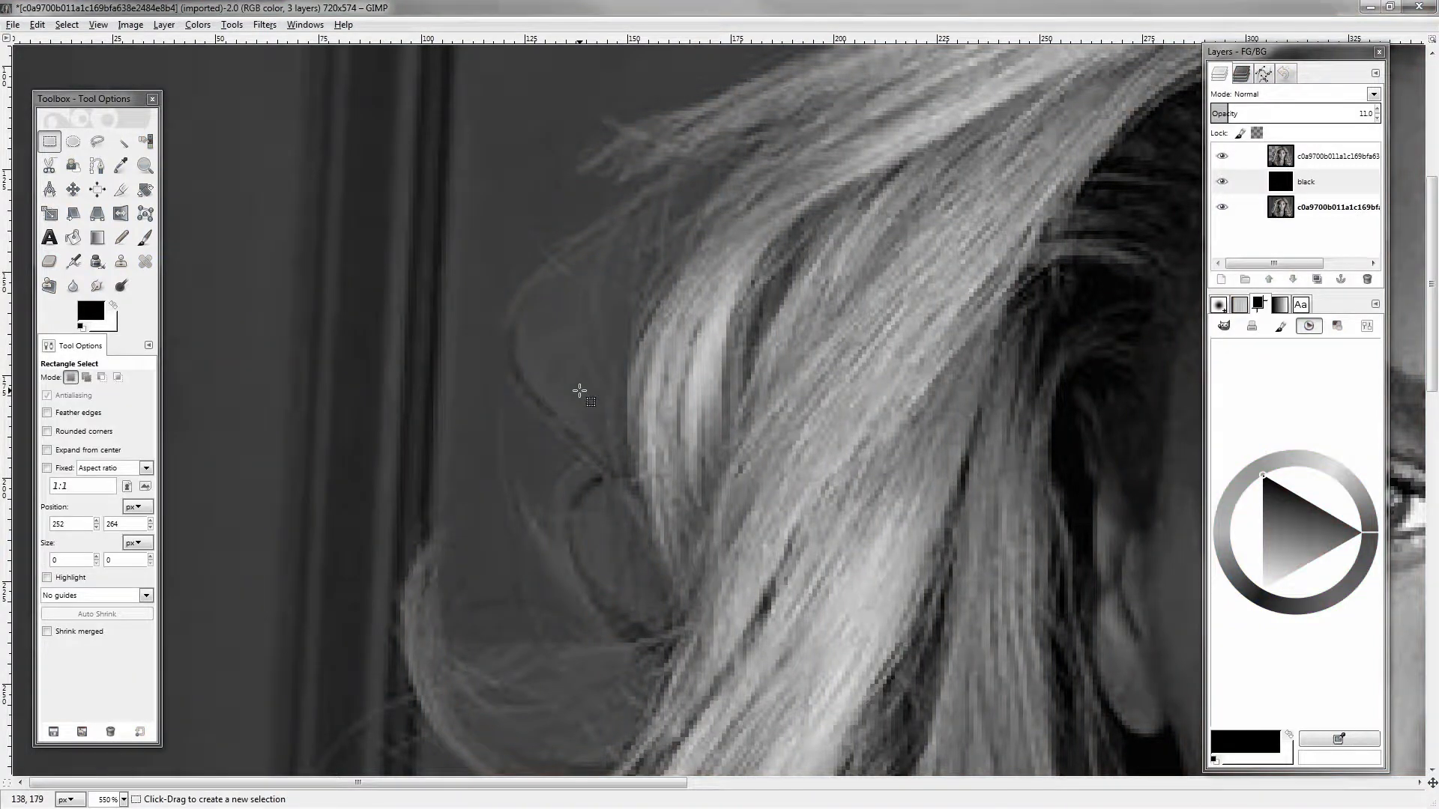
Choose the Eraser and restore the black layer's opacity to 100
{"action": "key", "text": "shift+e"}
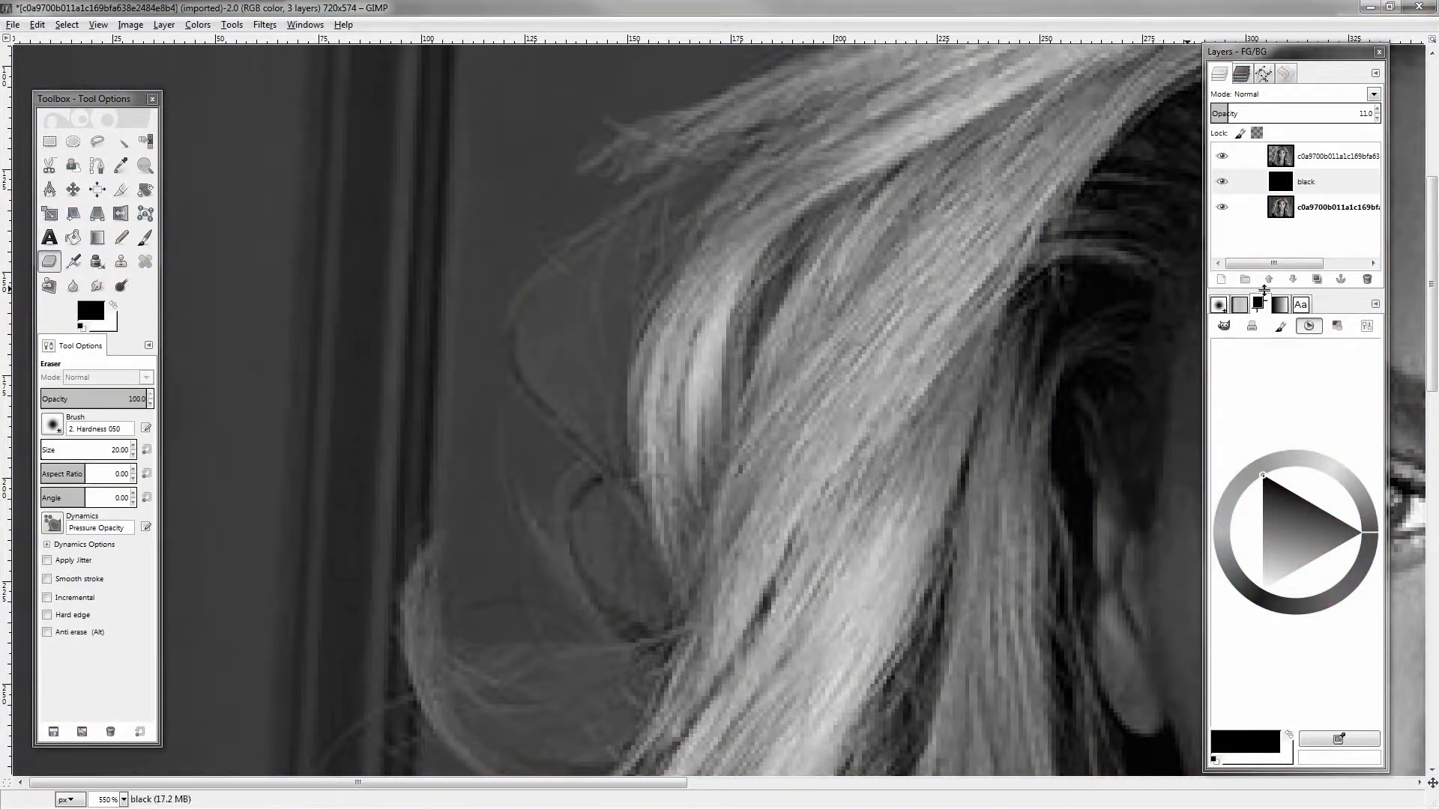
{"action": "left_click", "coordinate": [1319, 156]}
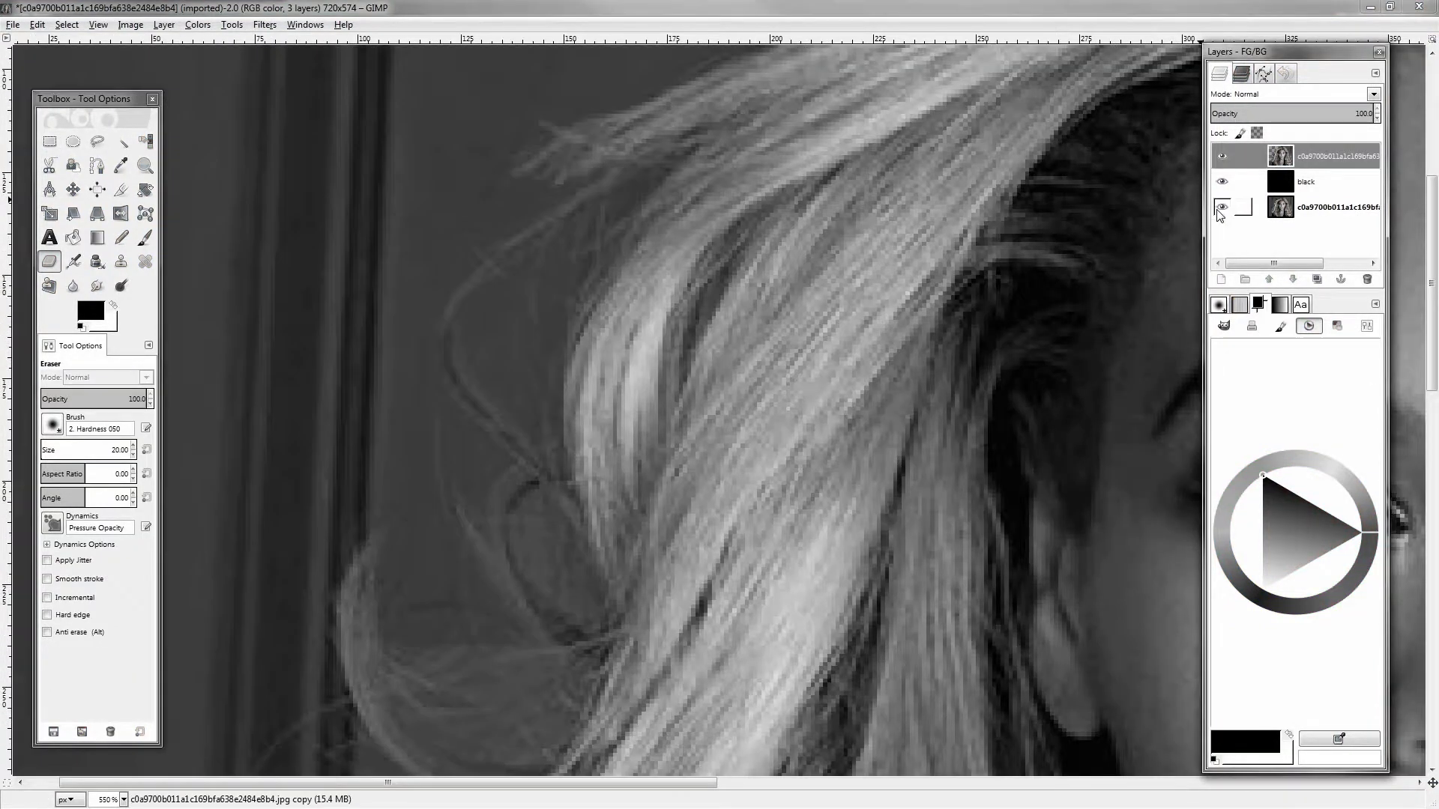
{"action": "left_click", "coordinate": [1296, 186]}
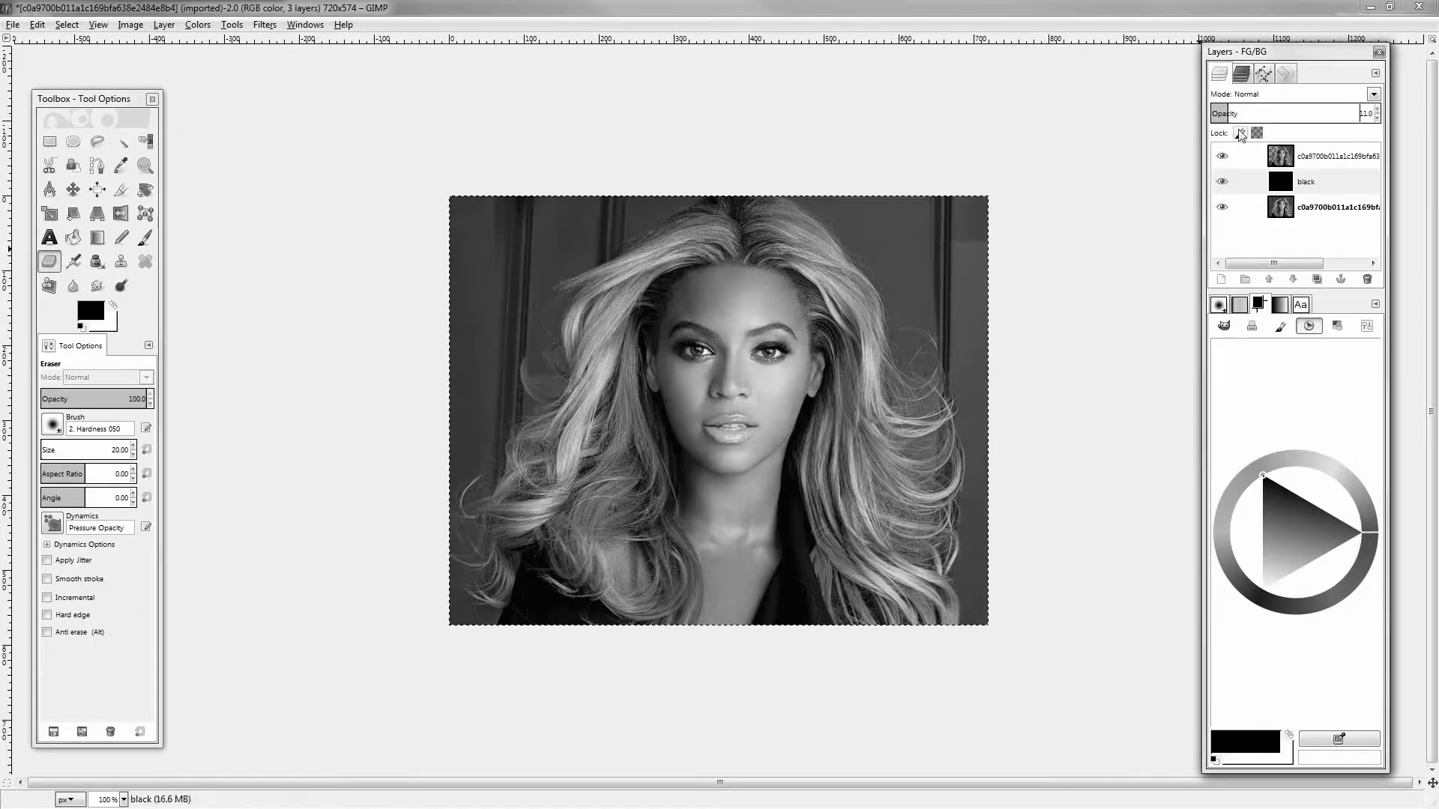
{"action": "left_click", "coordinate": [1320, 156]}
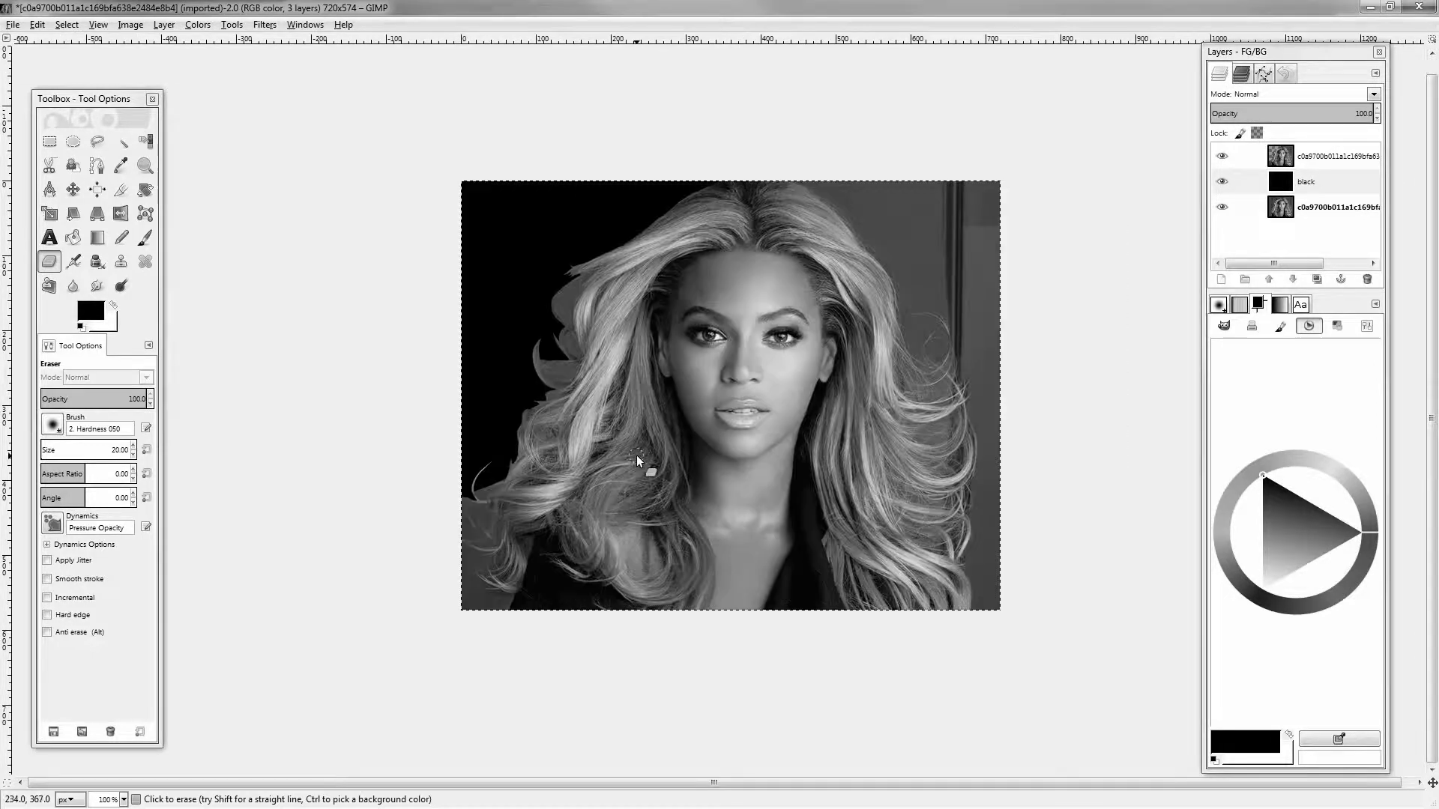
Set the Eraser's size to 10 and its opacity to 100 for cleaning between the upper hair strands
{"action": "scroll", "coordinate": [563, 258], "scroll_direction": "up", "scroll_amount": 6}
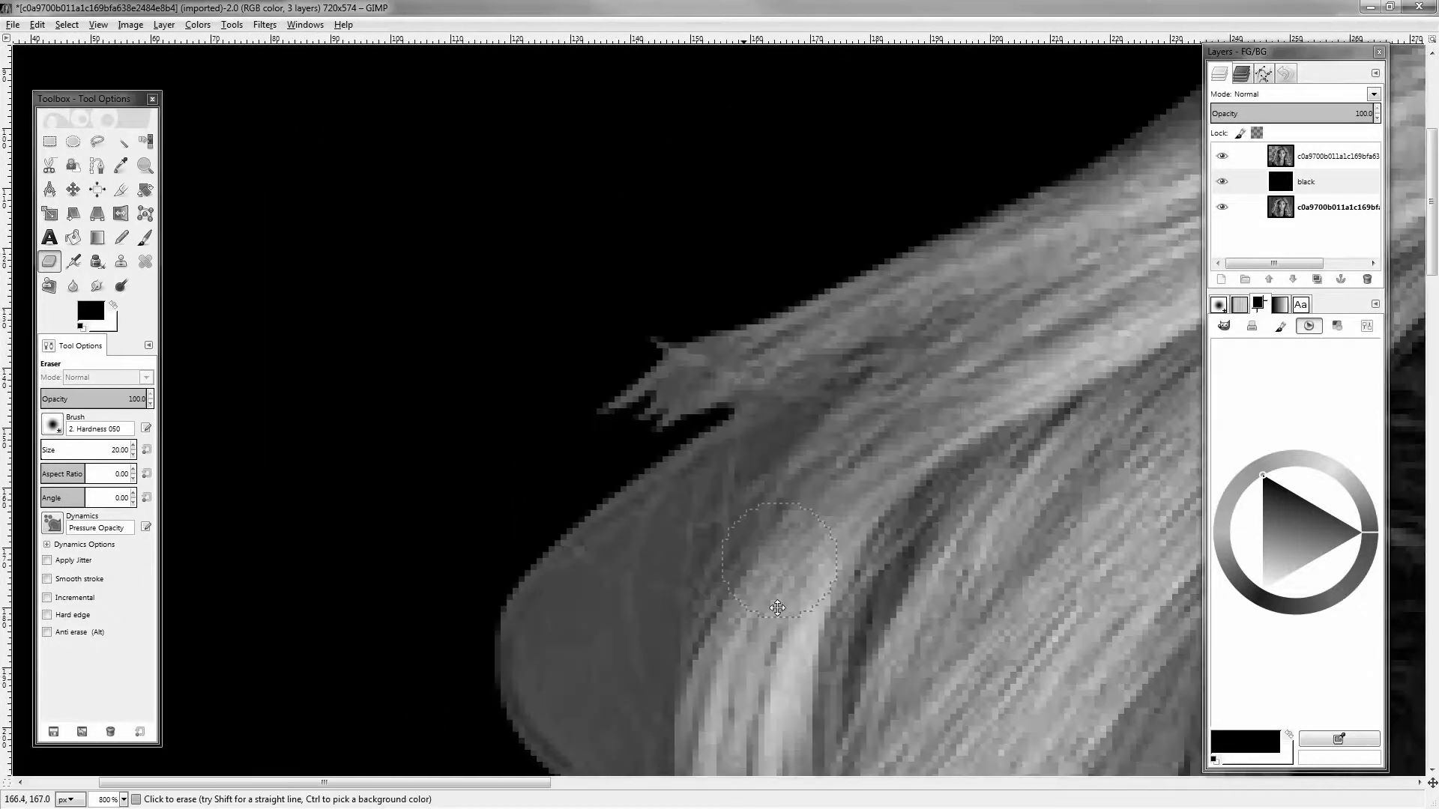
{"action": "left_click_drag", "start_coordinate": [795, 609], "coordinate": [626, 673]}
{"action": "mouse_move", "coordinate": [573, 511]}
{"action": "left_mouse_down"}
{"action": "mouse_move", "coordinate": [577, 443]}
{"action": "mouse_move", "coordinate": [637, 424]}
{"action": "left_mouse_up"}
{"action": "scroll", "coordinate": [99, 447], "scroll_direction": "down", "scroll_amount": 10}
{"action": "scroll", "coordinate": [111, 397], "scroll_direction": "down", "scroll_amount": 20}
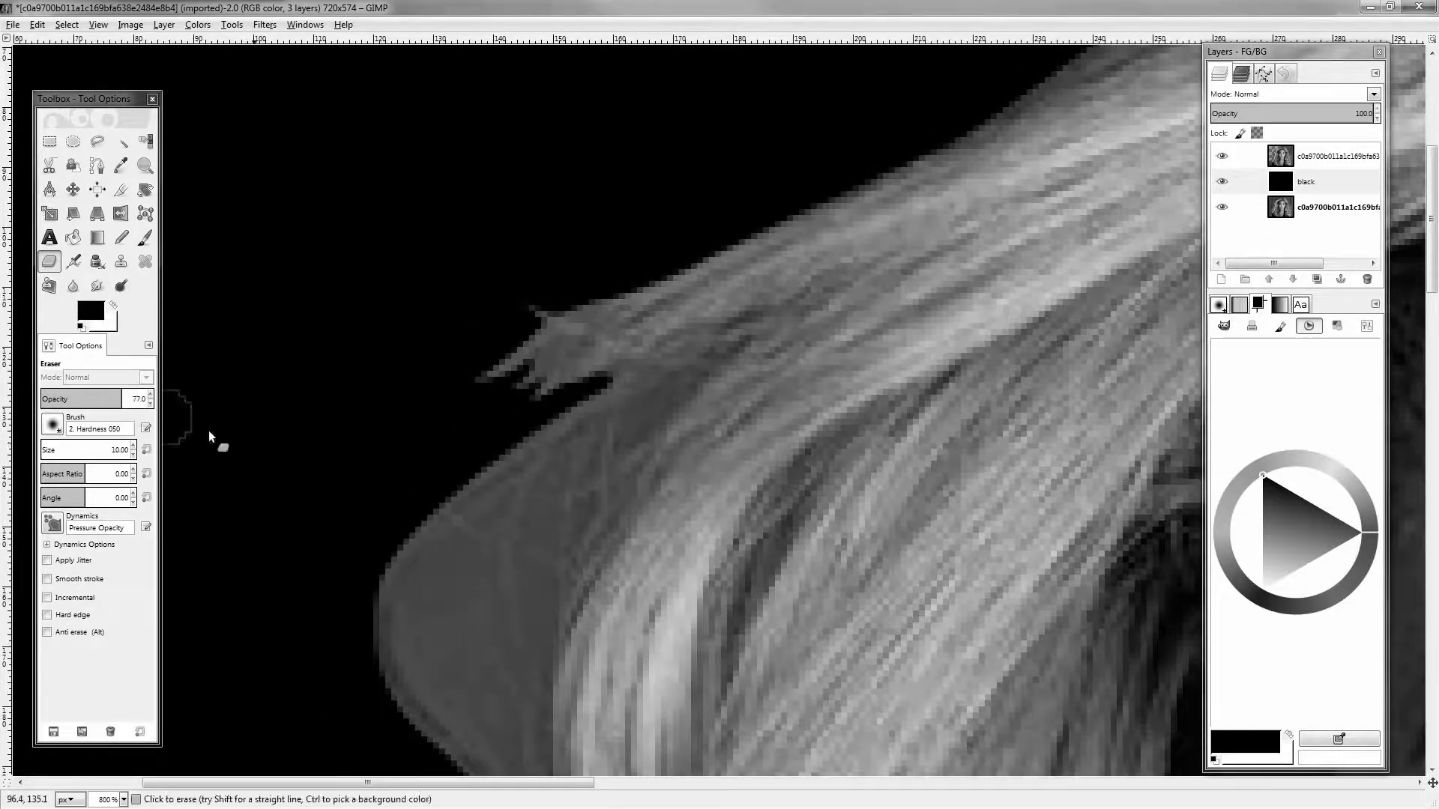
{"action": "scroll", "coordinate": [100, 448], "scroll_direction": "down", "scroll_amount": 3}
{"action": "scroll", "coordinate": [111, 398], "scroll_direction": "up", "scroll_amount": 20}
Make the duplicated portrait layer active and set the Eraser to size 5 and opacity 40
{"action": "left_click", "coordinate": [1307, 157]}
{"action": "key", "text": "ctrl+z"}
{"action": "key", "text": "ctrl+y"}
{"action": "left_click", "coordinate": [1306, 157]}
{"action": "scroll", "coordinate": [92, 452], "scroll_direction": "up", "scroll_amount": 4}
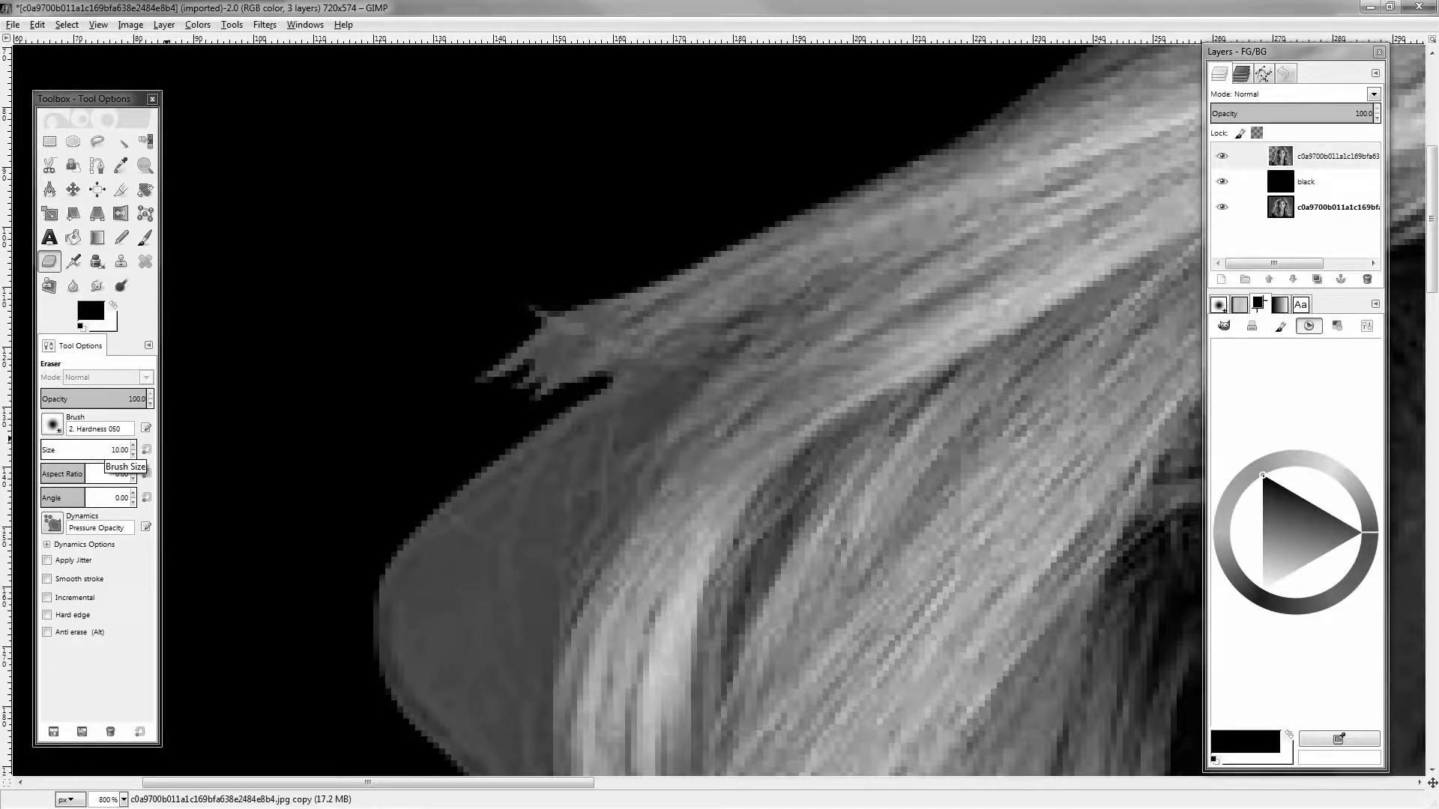
{"action": "scroll", "coordinate": [111, 398], "scroll_direction": "down", "scroll_amount": 20}
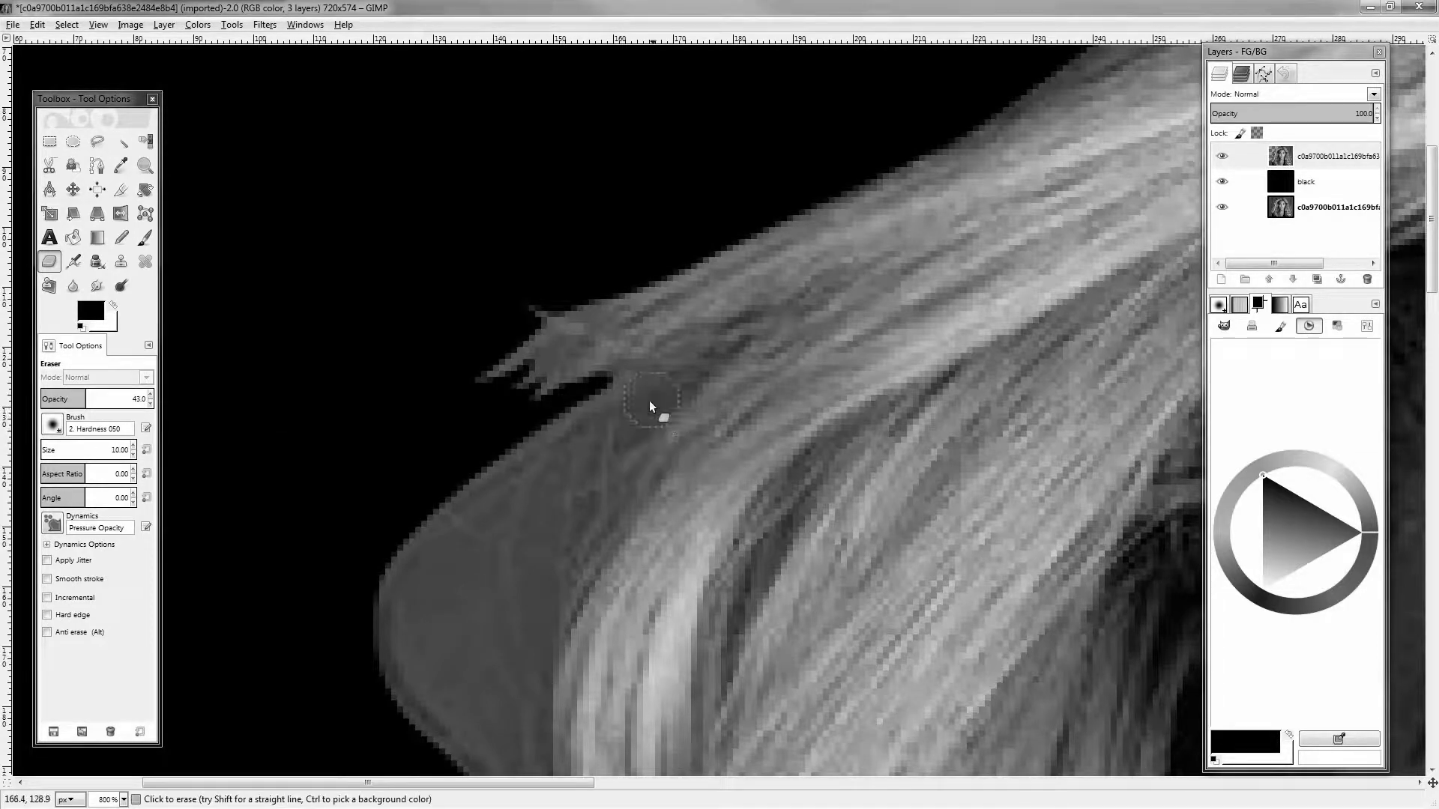
{"action": "key", "text": "ctrl+z"}
{"action": "scroll", "coordinate": [609, 474], "scroll_direction": "up", "scroll_amount": 2}
{"action": "scroll", "coordinate": [88, 452], "scroll_direction": "down", "scroll_amount": 8}
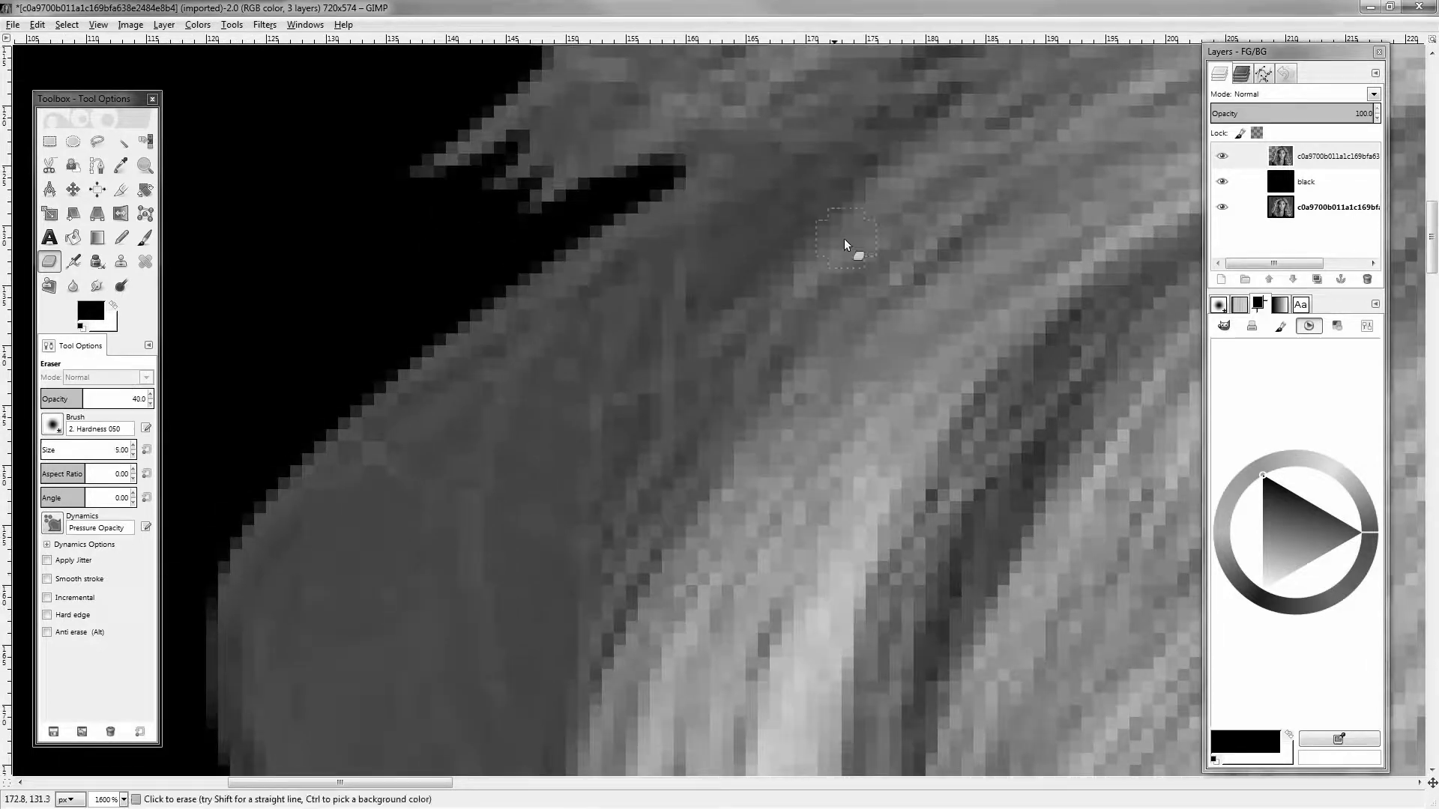
Erase the background along the inner edges of the large curled strand on the duplicated layer
{"action": "mouse_move", "coordinate": [808, 189]}
{"action": "left_mouse_down"}
{"action": "mouse_move", "coordinate": [652, 408]}
{"action": "mouse_move", "coordinate": [436, 477]}
{"action": "mouse_move", "coordinate": [418, 544]}
{"action": "mouse_move", "coordinate": [441, 456]}
{"action": "mouse_move", "coordinate": [364, 507]}
{"action": "mouse_move", "coordinate": [272, 605]}
{"action": "mouse_move", "coordinate": [279, 465]}
{"action": "mouse_move", "coordinate": [416, 364]}
{"action": "left_mouse_up"}
{"action": "left_click_drag", "start_coordinate": [498, 548], "coordinate": [766, 258]}
{"action": "mouse_move", "coordinate": [533, 360]}
{"action": "left_mouse_down"}
{"action": "mouse_move", "coordinate": [542, 407]}
{"action": "mouse_move", "coordinate": [645, 565]}
{"action": "mouse_move", "coordinate": [567, 489]}
{"action": "mouse_move", "coordinate": [642, 584]}
{"action": "mouse_move", "coordinate": [778, 645]}
{"action": "mouse_move", "coordinate": [820, 466]}
{"action": "mouse_move", "coordinate": [839, 239]}
{"action": "left_mouse_up"}
{"action": "left_click_drag", "start_coordinate": [966, 202], "coordinate": [821, 352]}
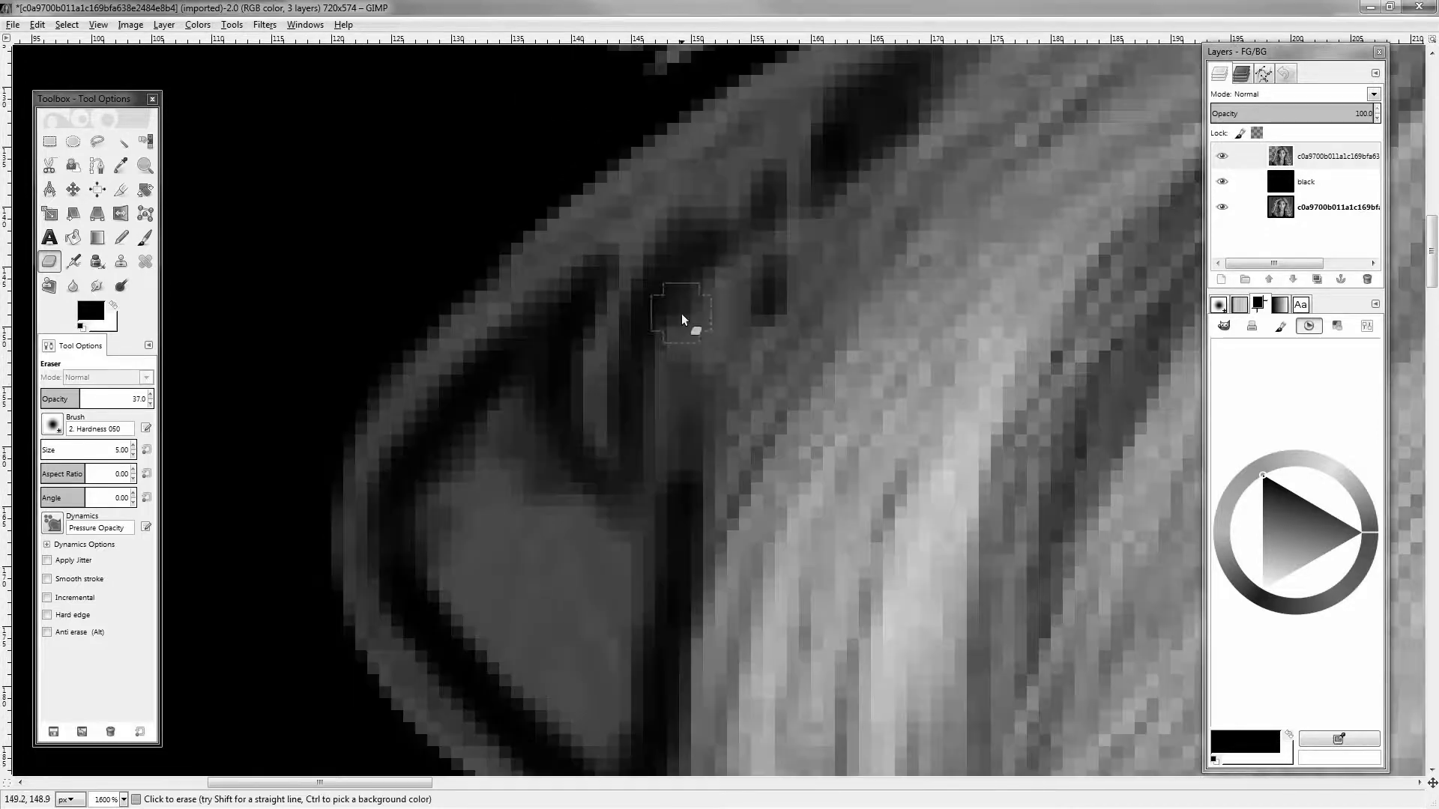
Toggle the black layer's visibility to compare the erased area with the original hair, and reselect the duplicated layer
{"action": "left_click", "coordinate": [1281, 207]}
{"action": "left_click", "coordinate": [1229, 181]}
{"action": "left_click", "coordinate": [1288, 181]}
{"action": "left_click", "coordinate": [1222, 181]}
{"action": "left_click", "coordinate": [1222, 181]}
{"action": "left_click", "coordinate": [1221, 182]}
{"action": "left_click", "coordinate": [1288, 156]}
Erase the remaining background patch enclosed by the large curled strand, undoing one stroke along the way
{"action": "mouse_move", "coordinate": [691, 364]}
{"action": "left_mouse_down"}
{"action": "mouse_move", "coordinate": [750, 352]}
{"action": "mouse_move", "coordinate": [731, 331]}
{"action": "mouse_move", "coordinate": [752, 279]}
{"action": "left_mouse_up"}
{"action": "mouse_move", "coordinate": [738, 203]}
{"action": "left_mouse_down"}
{"action": "mouse_move", "coordinate": [757, 197]}
{"action": "mouse_move", "coordinate": [572, 289]}
{"action": "mouse_move", "coordinate": [682, 263]}
{"action": "mouse_move", "coordinate": [697, 507]}
{"action": "mouse_move", "coordinate": [721, 407]}
{"action": "mouse_move", "coordinate": [537, 384]}
{"action": "mouse_move", "coordinate": [428, 540]}
{"action": "mouse_move", "coordinate": [464, 531]}
{"action": "mouse_move", "coordinate": [527, 639]}
{"action": "mouse_move", "coordinate": [670, 409]}
{"action": "left_mouse_up"}
{"action": "mouse_move", "coordinate": [756, 530]}
{"action": "left_mouse_down"}
{"action": "mouse_move", "coordinate": [762, 295]}
{"action": "mouse_move", "coordinate": [613, 323]}
{"action": "left_mouse_up"}
{"action": "key", "text": "ctrl+z"}
{"action": "mouse_move", "coordinate": [659, 374]}
{"action": "left_mouse_down"}
{"action": "mouse_move", "coordinate": [686, 186]}
{"action": "mouse_move", "coordinate": [672, 483]}
{"action": "mouse_move", "coordinate": [745, 446]}
{"action": "left_mouse_up"}
Set the Eraser's opacity to 59 and clear the leftover background where the curled strand meets the hair
{"action": "scroll", "coordinate": [823, 548], "scroll_direction": "down", "scroll_amount": 7}
{"action": "scroll", "coordinate": [823, 547], "scroll_direction": "down", "scroll_amount": 1}
{"action": "scroll", "coordinate": [566, 269], "scroll_direction": "up", "scroll_amount": 10}
{"action": "scroll", "coordinate": [660, 332], "scroll_direction": "down", "scroll_amount": 5}
{"action": "scroll", "coordinate": [521, 344], "scroll_direction": "up", "scroll_amount": 4}
{"action": "left_click_drag", "start_coordinate": [139, 401], "coordinate": [104, 400]}
{"action": "mouse_move", "coordinate": [623, 300]}
{"action": "left_mouse_down"}
{"action": "mouse_move", "coordinate": [546, 289]}
{"action": "mouse_move", "coordinate": [640, 425]}
{"action": "mouse_move", "coordinate": [559, 280]}
{"action": "mouse_move", "coordinate": [790, 263]}
{"action": "left_mouse_up"}
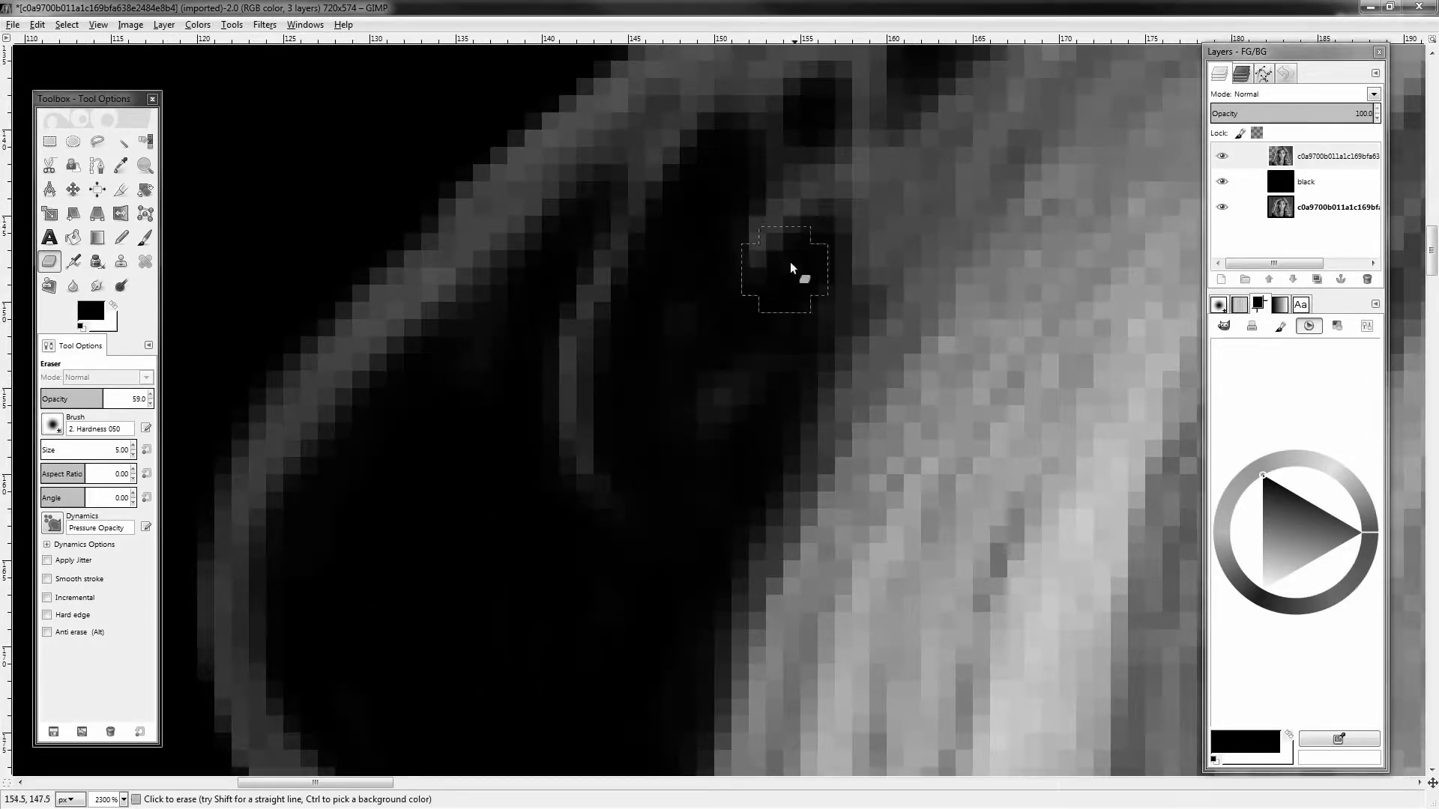
Try erasing across the base of the frayed hair tips above the curled strand
{"action": "scroll", "coordinate": [791, 268], "scroll_direction": "down", "scroll_amount": 5}
{"action": "scroll", "coordinate": [829, 459], "scroll_direction": "up", "scroll_amount": 2}
{"action": "scroll", "coordinate": [646, 409], "scroll_direction": "down", "scroll_amount": 6}
{"action": "scroll", "coordinate": [647, 386], "scroll_direction": "up", "scroll_amount": 4}
{"action": "scroll", "coordinate": [392, 295], "scroll_direction": "up", "scroll_amount": 5}
{"action": "mouse_move", "coordinate": [667, 365]}
{"action": "left_mouse_down"}
{"action": "mouse_move", "coordinate": [674, 230]}
{"action": "mouse_move", "coordinate": [789, 239]}
{"action": "left_mouse_up"}
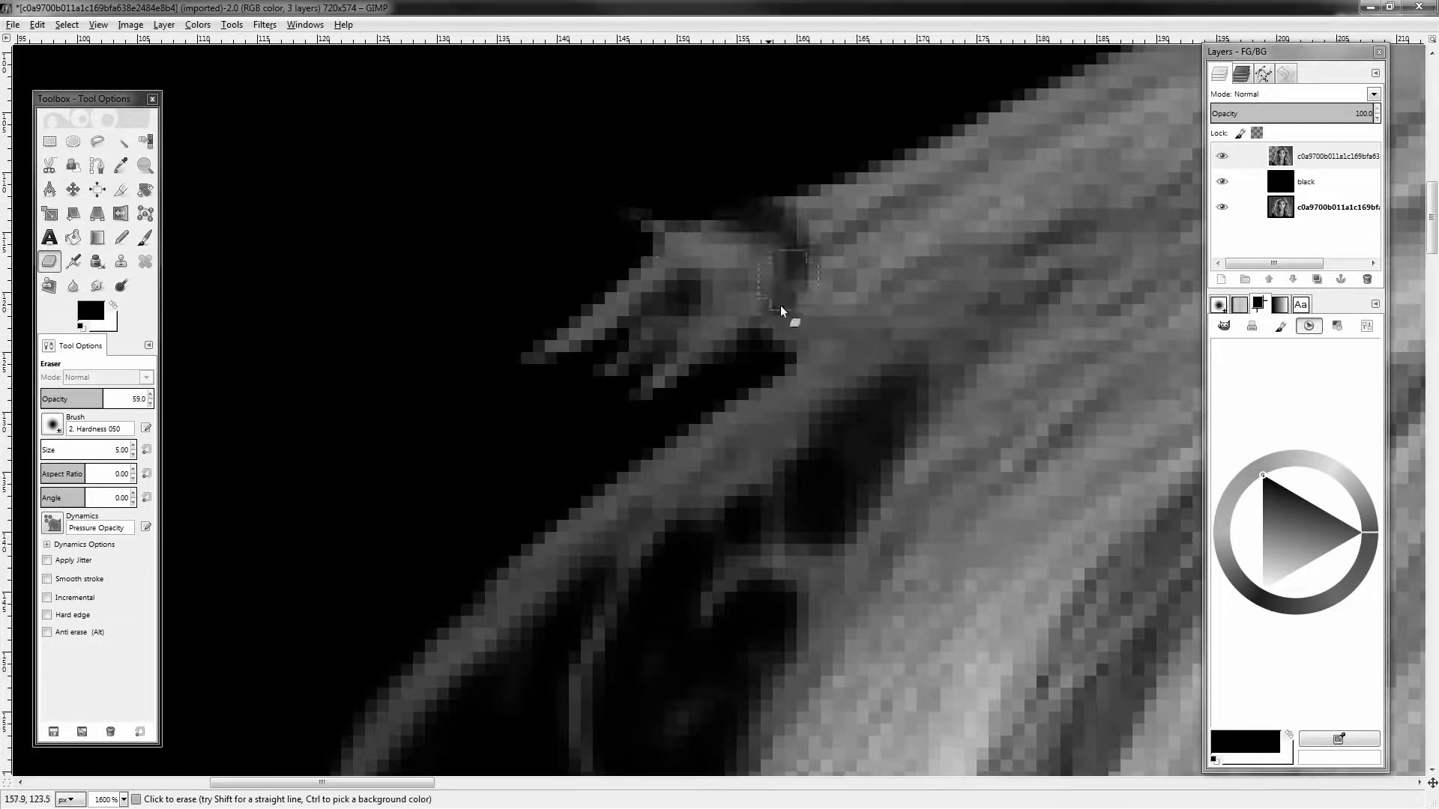
{"action": "scroll", "coordinate": [790, 238], "scroll_direction": "down", "scroll_amount": 6}
{"action": "scroll", "coordinate": [799, 335], "scroll_direction": "up", "scroll_amount": 5}
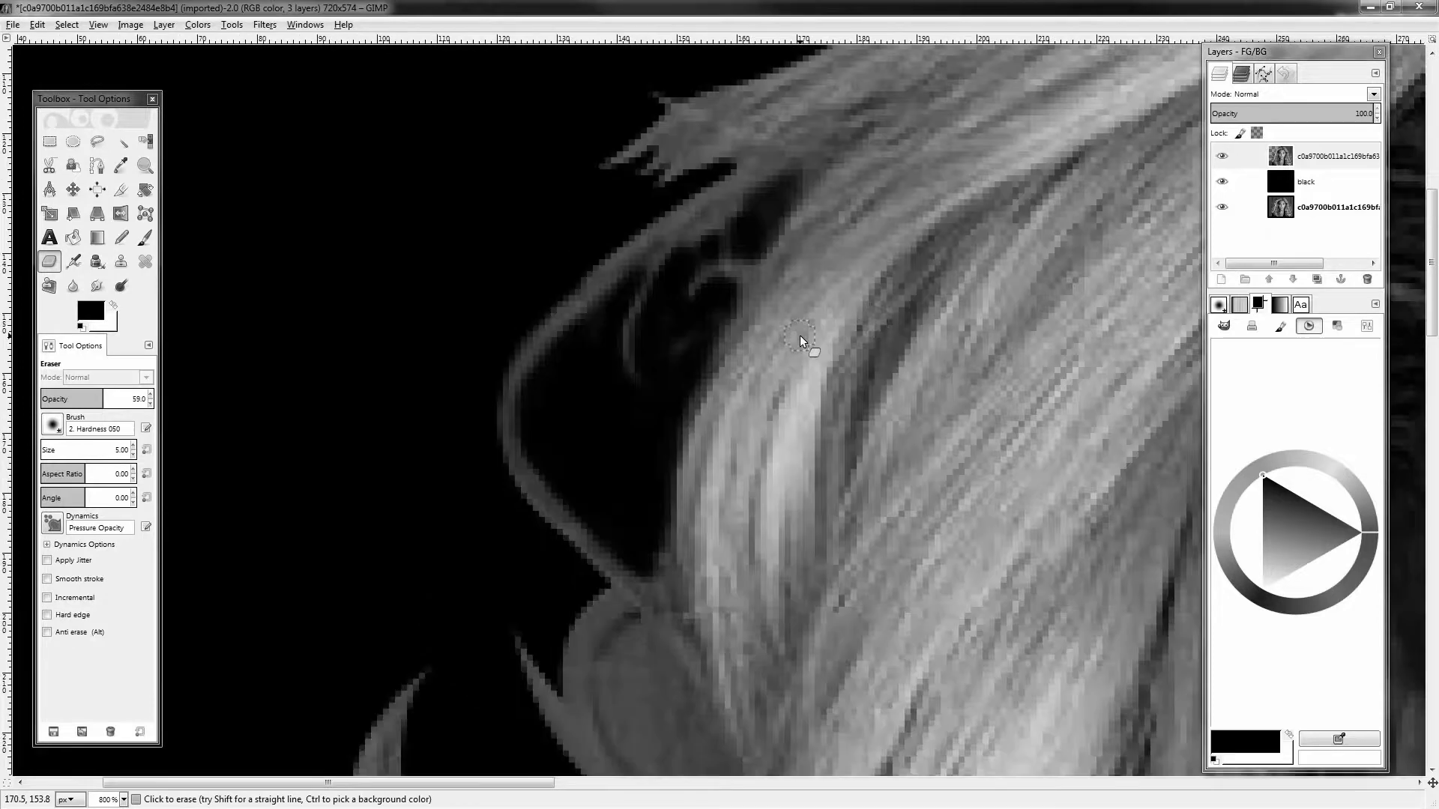
Hide and show the black layer to check the cleaned curl against the original background
{"action": "left_click_drag", "start_coordinate": [799, 335], "coordinate": [755, 417]}
{"action": "left_click", "coordinate": [1222, 182]}
{"action": "left_click", "coordinate": [1223, 182]}
Trace the large curled strand with the Paths tool, placing curved anchors from its root down the loop
{"action": "key", "text": "b"}
{"action": "left_click", "coordinate": [773, 261]}
{"action": "left_click_drag", "start_coordinate": [795, 221], "coordinate": [772, 228]}
{"action": "left_click_drag", "start_coordinate": [669, 298], "coordinate": [649, 311]}
{"action": "left_click_drag", "start_coordinate": [590, 358], "coordinate": [569, 380]}
{"action": "left_click_drag", "start_coordinate": [561, 478], "coordinate": [584, 501]}
Turn the traced strand into a selection and adjust its colors
{"action": "left_click", "coordinate": [98, 452]}
{"action": "left_click", "coordinate": [198, 24]}
{"action": "left_click", "coordinate": [217, 69]}
{"action": "left_click_drag", "start_coordinate": [359, 581], "coordinate": [348, 628]}
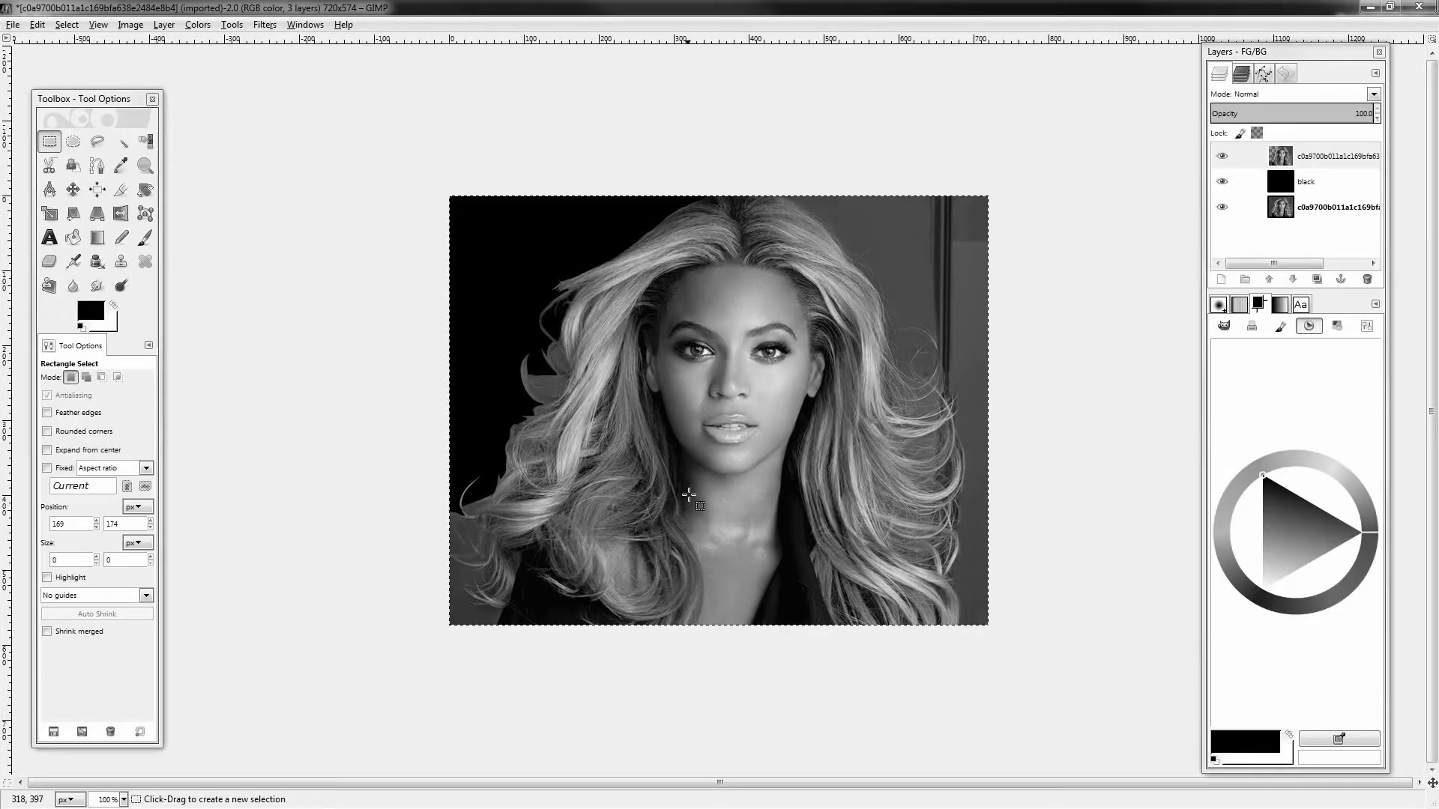
Erase the background between the fine strands and the frayed hair tips with a size 2 Eraser
{"action": "scroll", "coordinate": [706, 344], "scroll_direction": "up", "scroll_amount": 10}
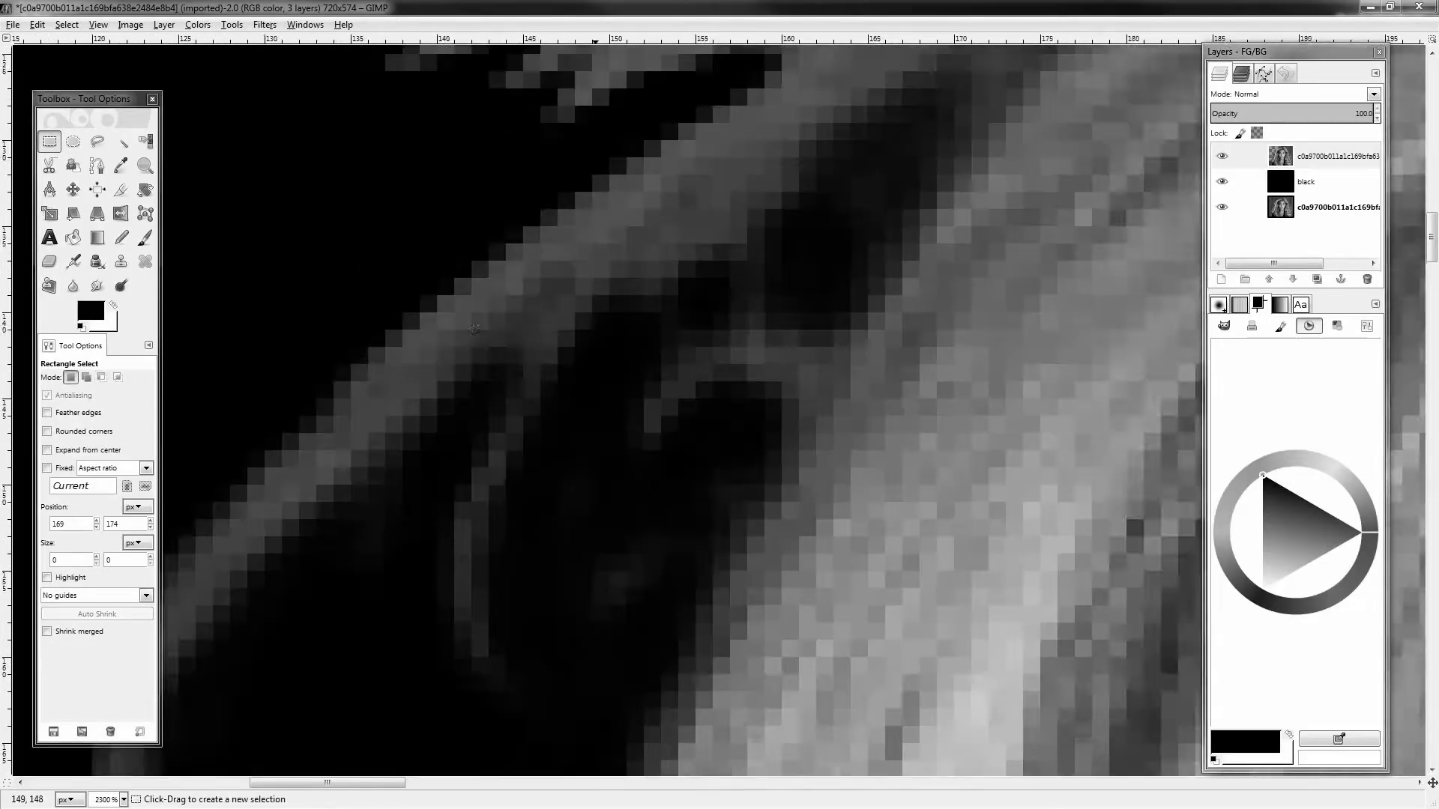
{"action": "scroll", "coordinate": [847, 330], "scroll_direction": "down", "scroll_amount": 7}
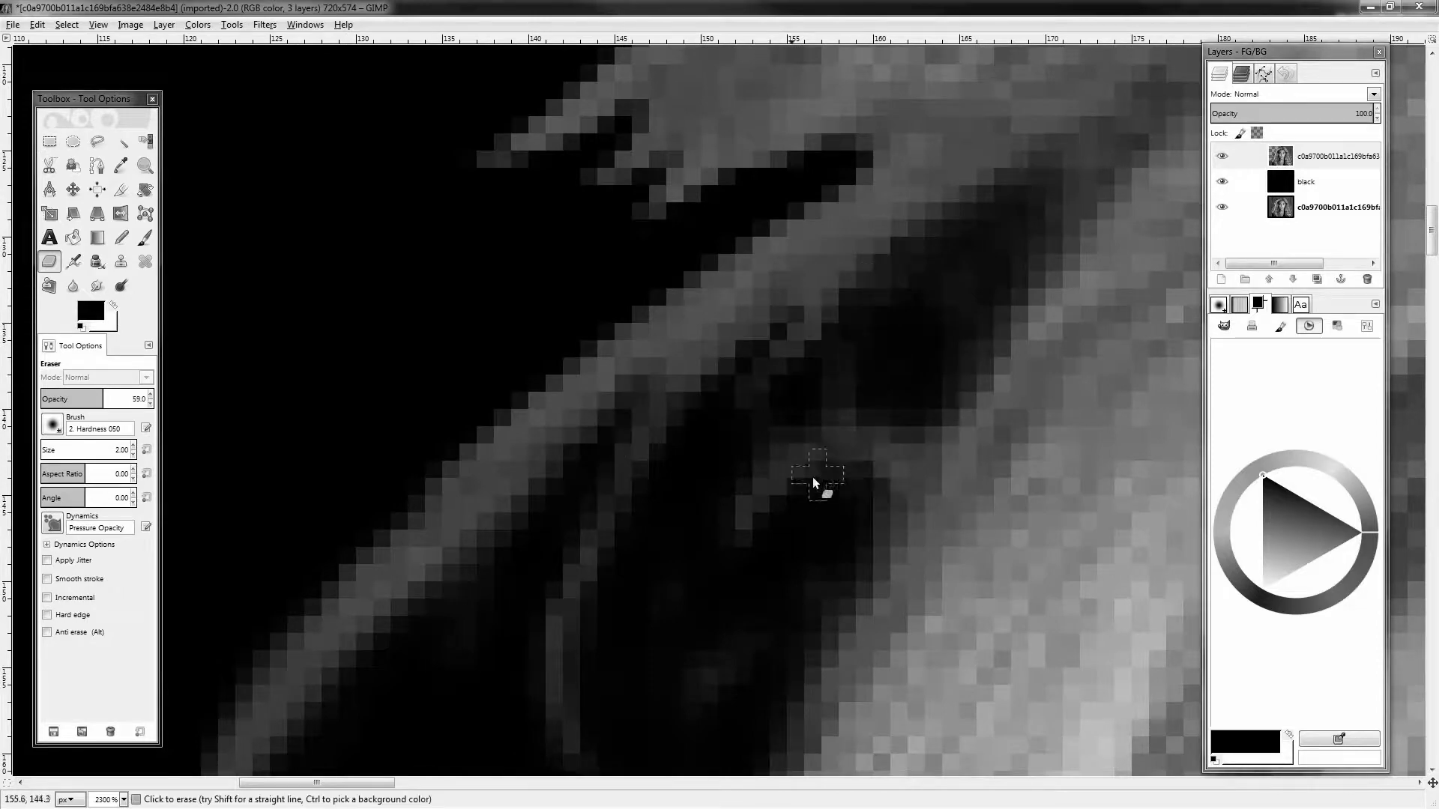
{"action": "scroll", "coordinate": [931, 511], "scroll_direction": "down", "scroll_amount": 4}
{"action": "scroll", "coordinate": [601, 357], "scroll_direction": "up", "scroll_amount": 8}
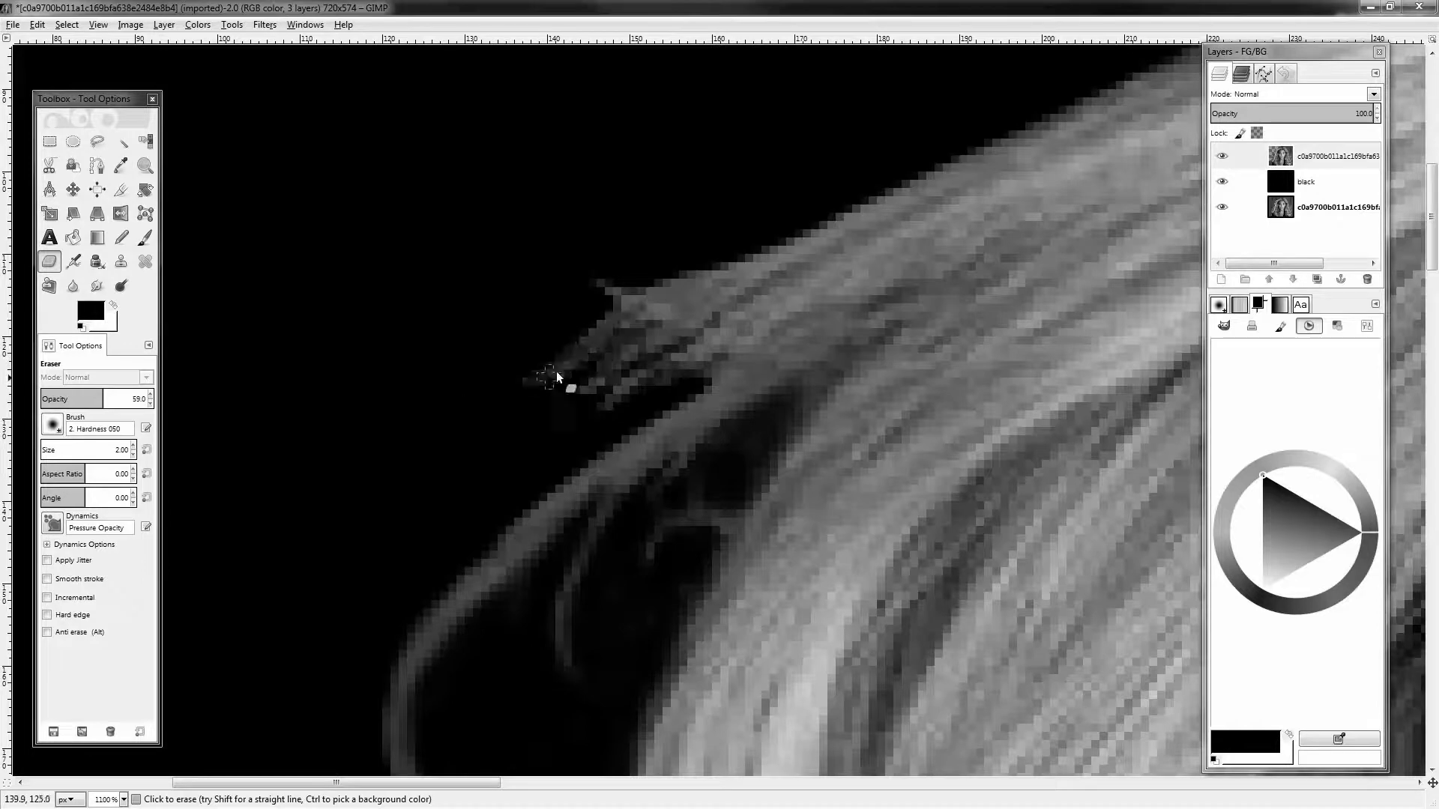
{"action": "scroll", "coordinate": [556, 371], "scroll_direction": "down", "scroll_amount": 9}
Recolor the black backdrop layer to olive green so leftover background around the hair stands out
{"action": "left_click", "coordinate": [1325, 159]}
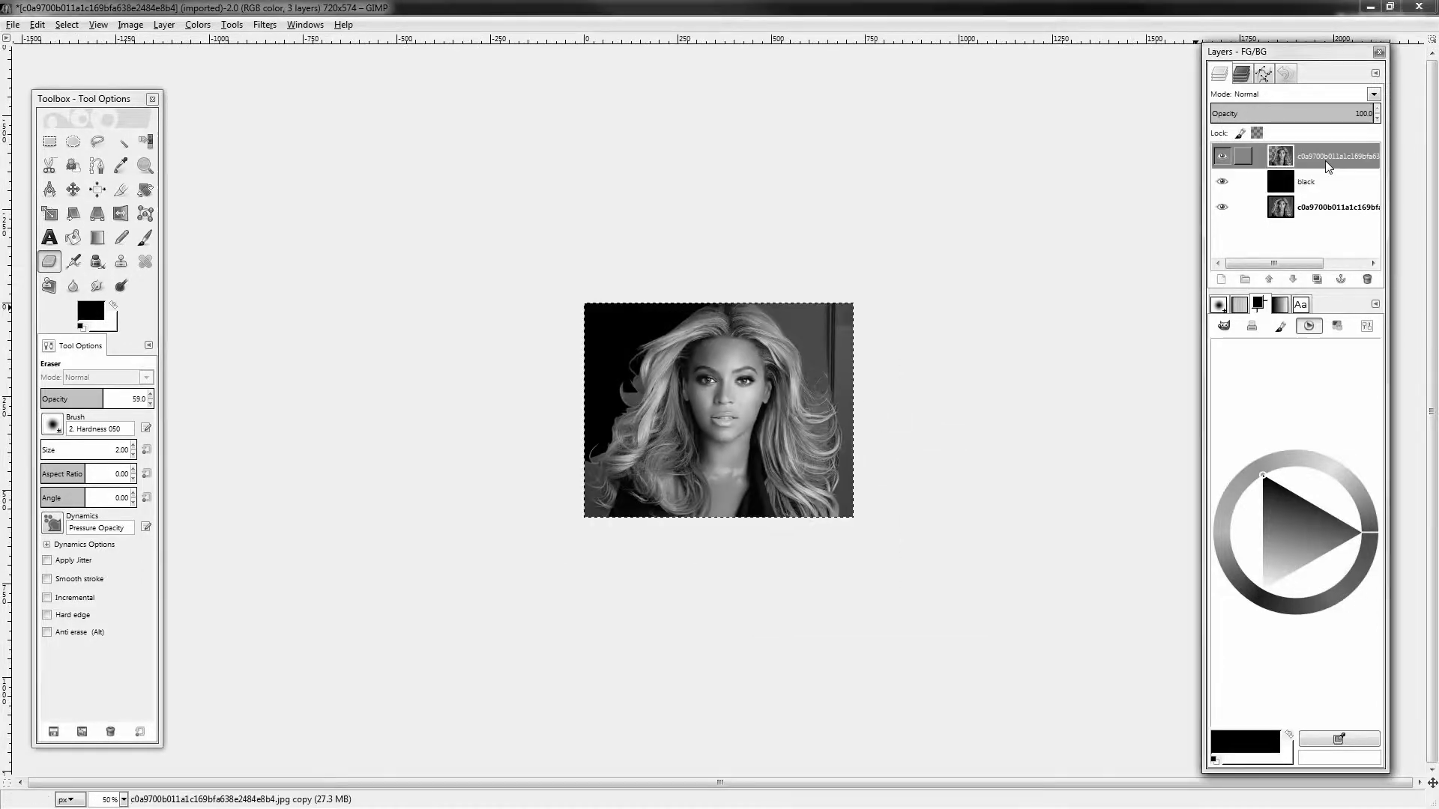
{"action": "scroll", "coordinate": [668, 348], "scroll_direction": "up", "scroll_amount": 5}
{"action": "scroll", "coordinate": [668, 348], "scroll_direction": "down", "scroll_amount": 3}
{"action": "left_click", "coordinate": [1286, 182]}
{"action": "left_click", "coordinate": [198, 25]}
{"action": "left_click", "coordinate": [219, 78]}
{"action": "left_click_drag", "start_coordinate": [360, 620], "coordinate": [305, 583]}
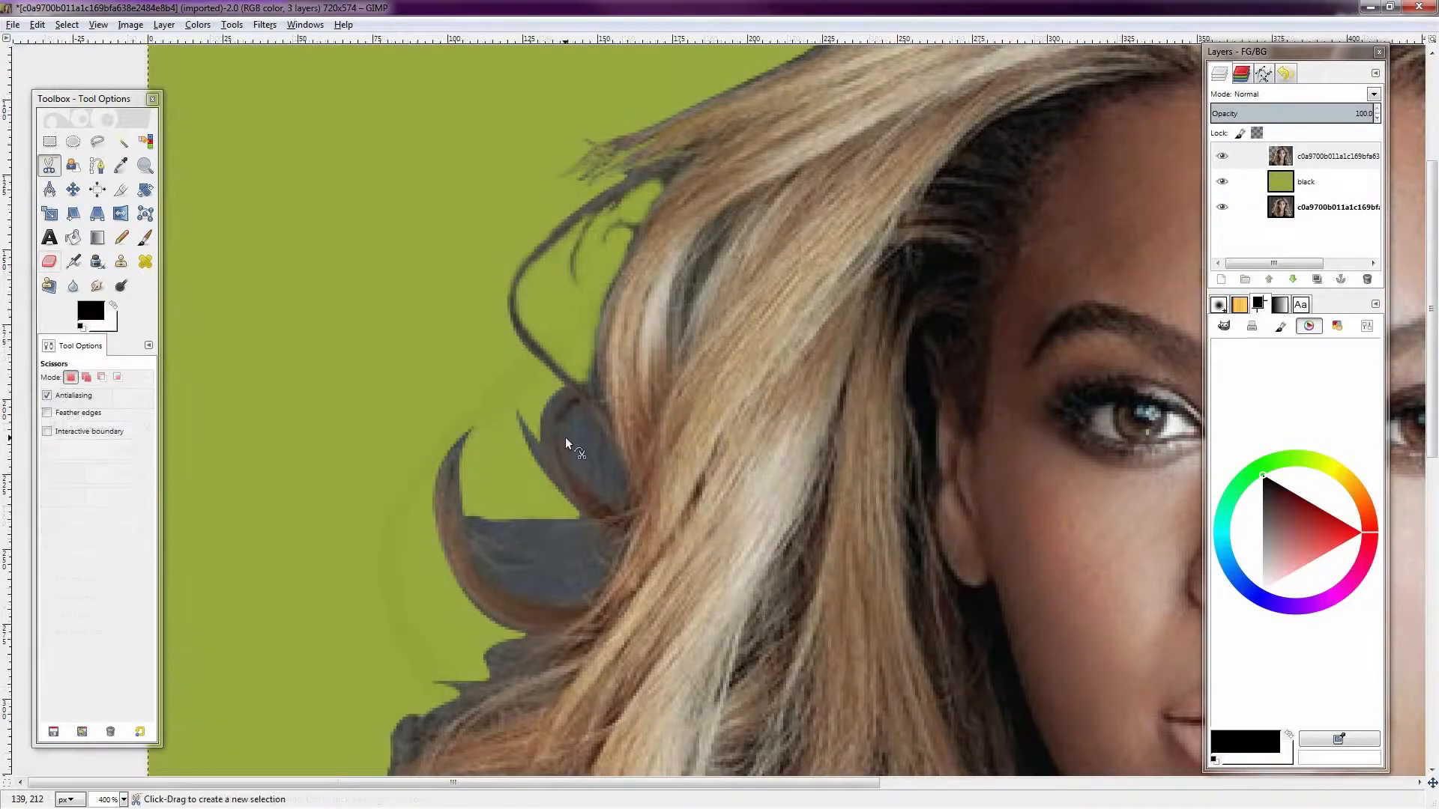
Sample the gray backdrop inside the curl with the Color Picker, setting 43484b as the foreground color
{"action": "key", "text": "o"}
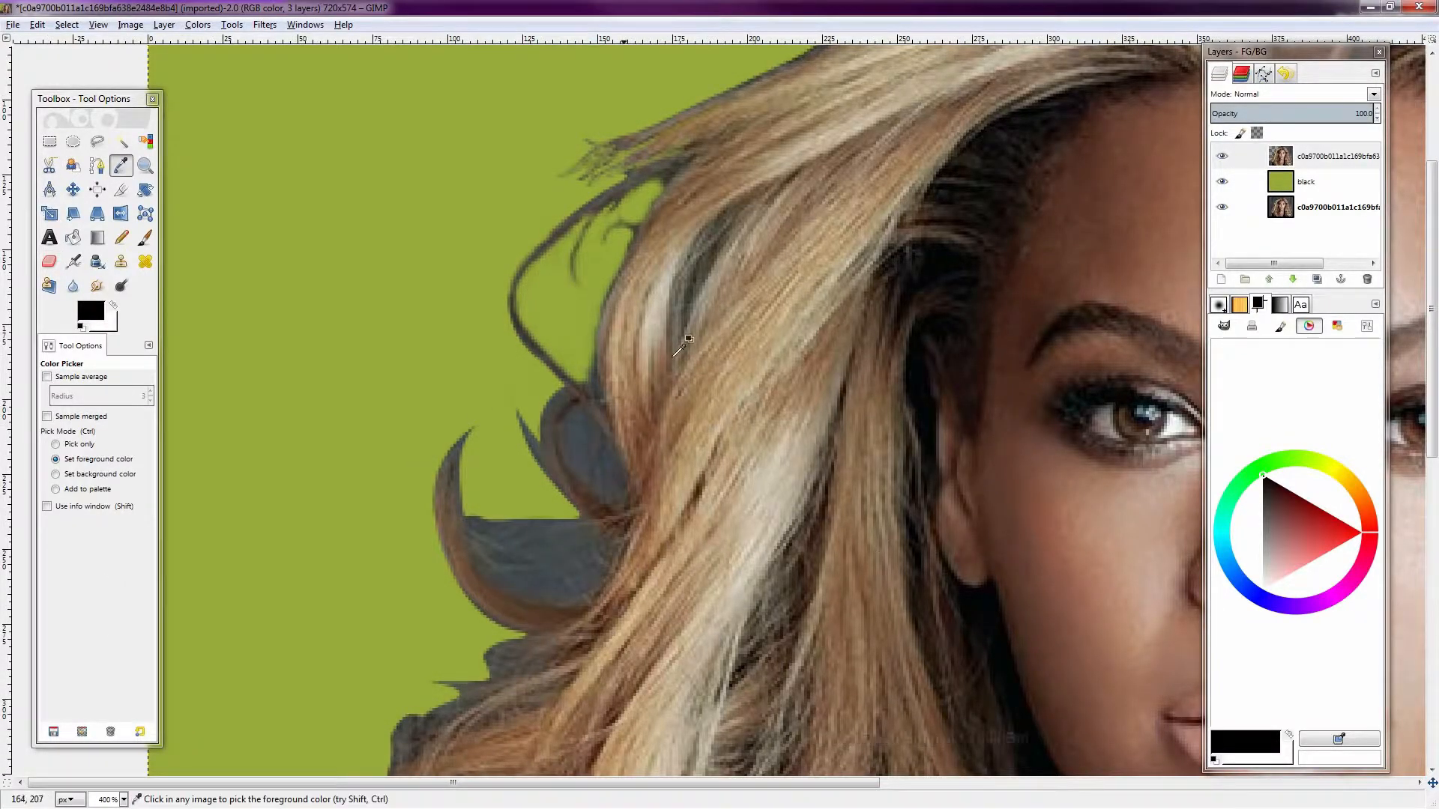
{"action": "left_click", "coordinate": [539, 545]}
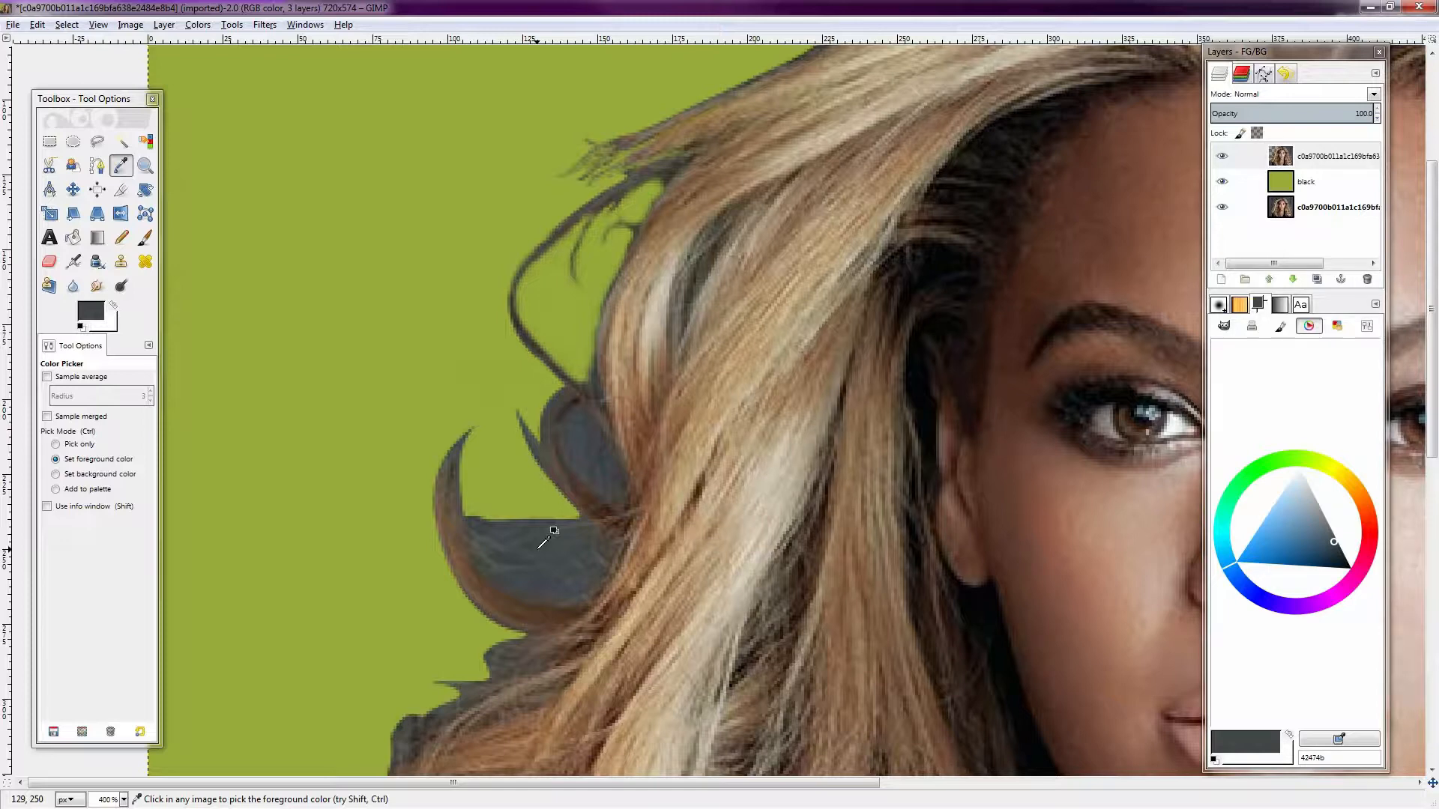
{"action": "left_click_drag", "start_coordinate": [1335, 758], "coordinate": [1235, 765]}
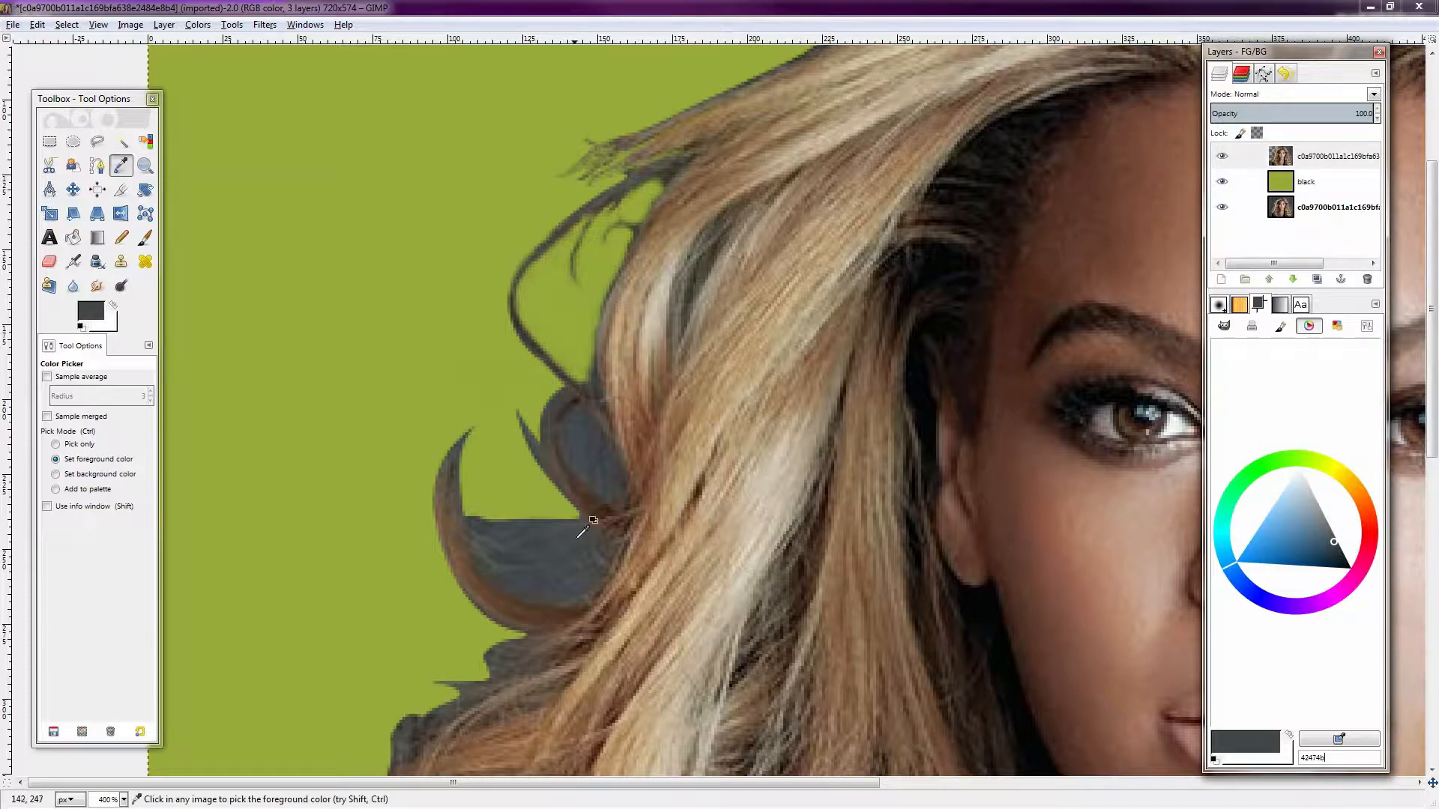
{"action": "left_click", "coordinate": [559, 545]}
{"action": "left_click", "coordinate": [559, 545]}
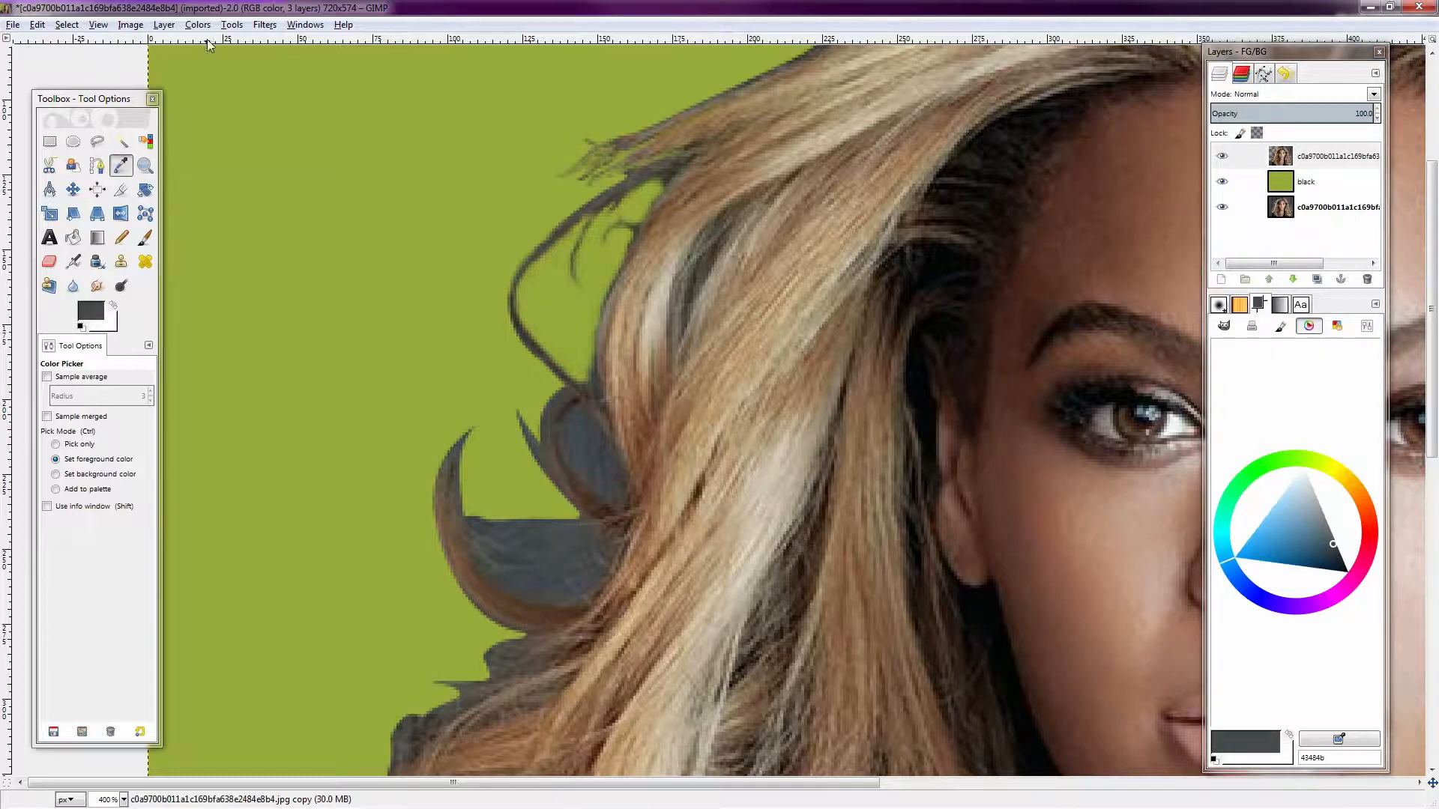
{"action": "left_click", "coordinate": [199, 25]}
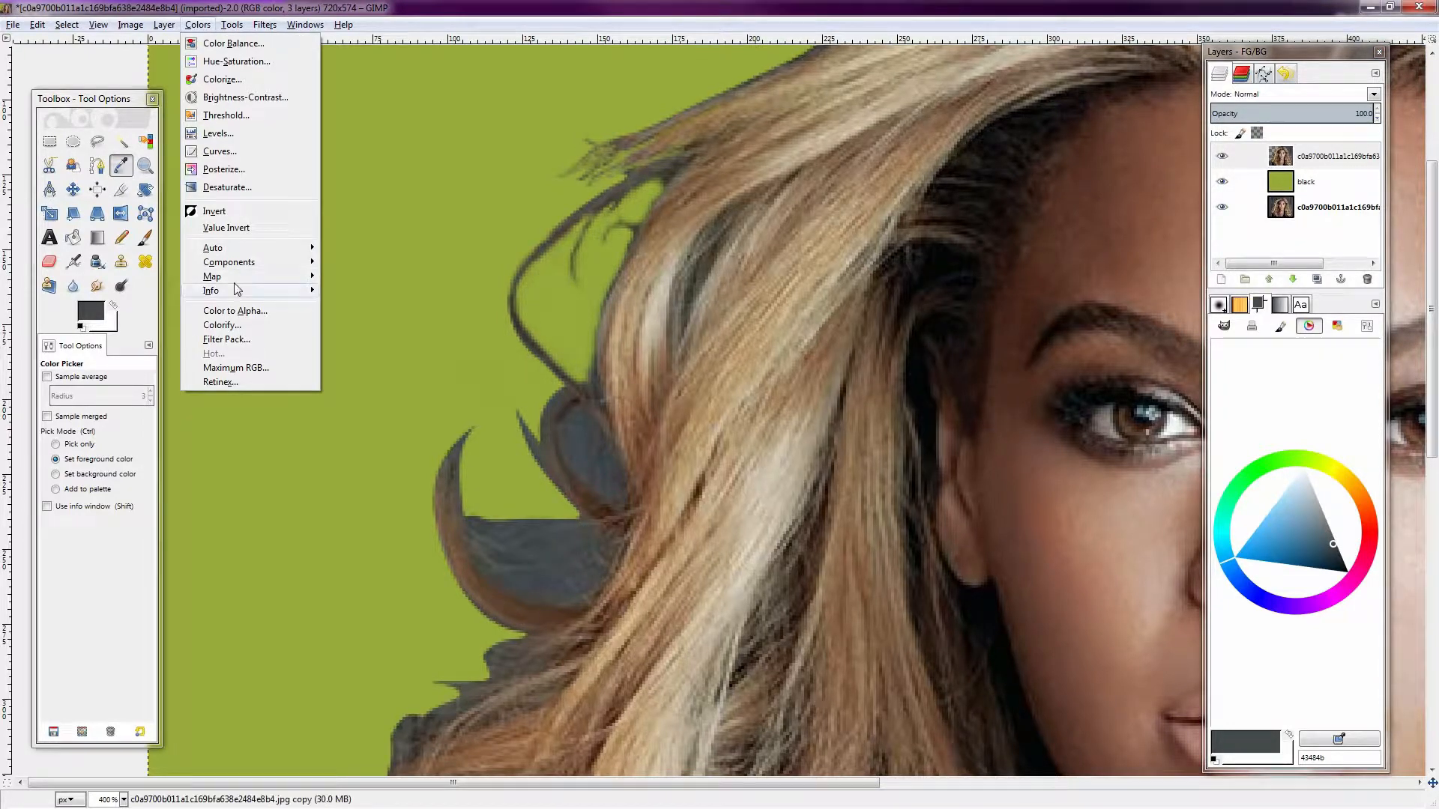
{"action": "left_click", "coordinate": [329, 166]}
Trace a curved path around the gray background inside the large curl with the Paths tool and convert it to a selection
{"action": "key", "text": "b"}
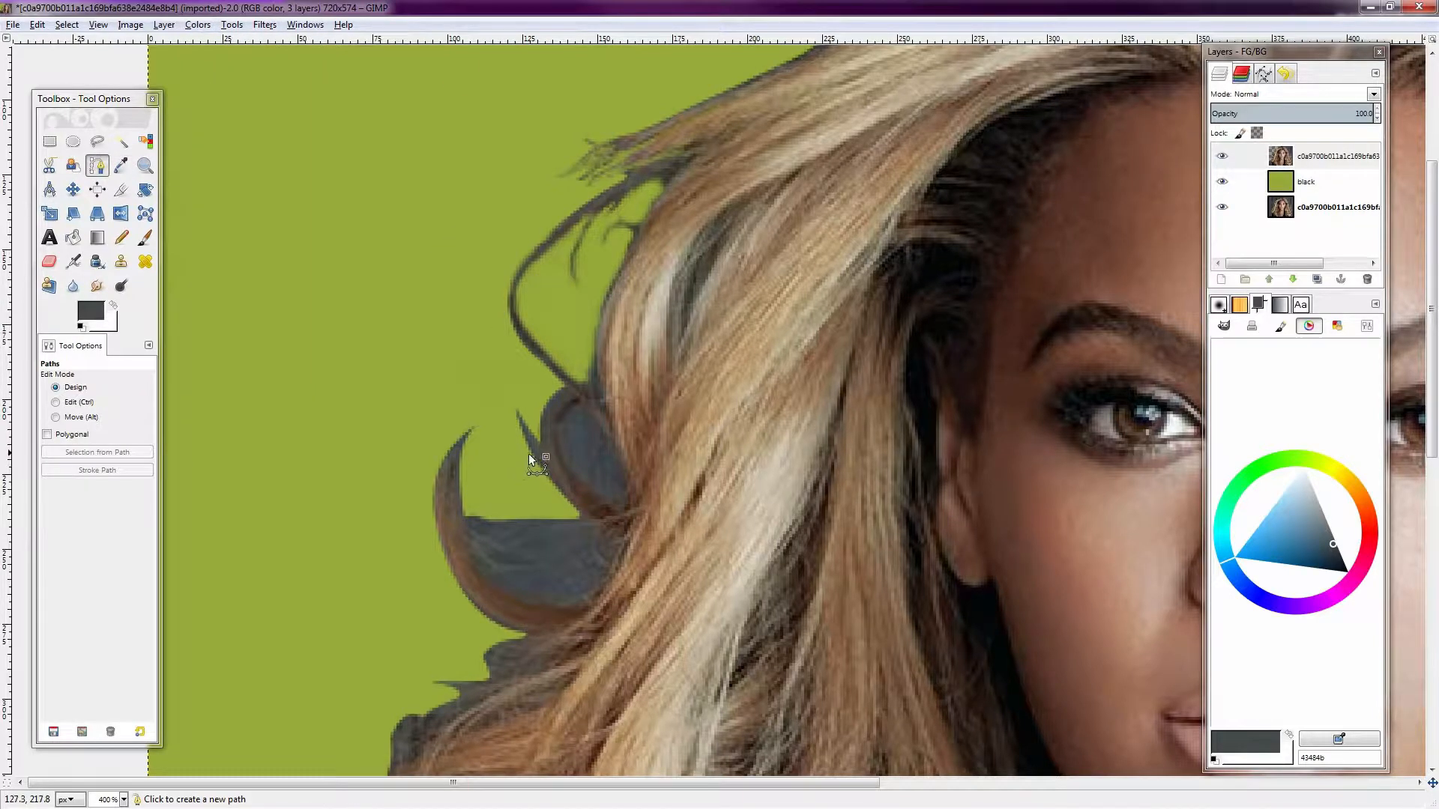
{"action": "left_click", "coordinate": [575, 504]}
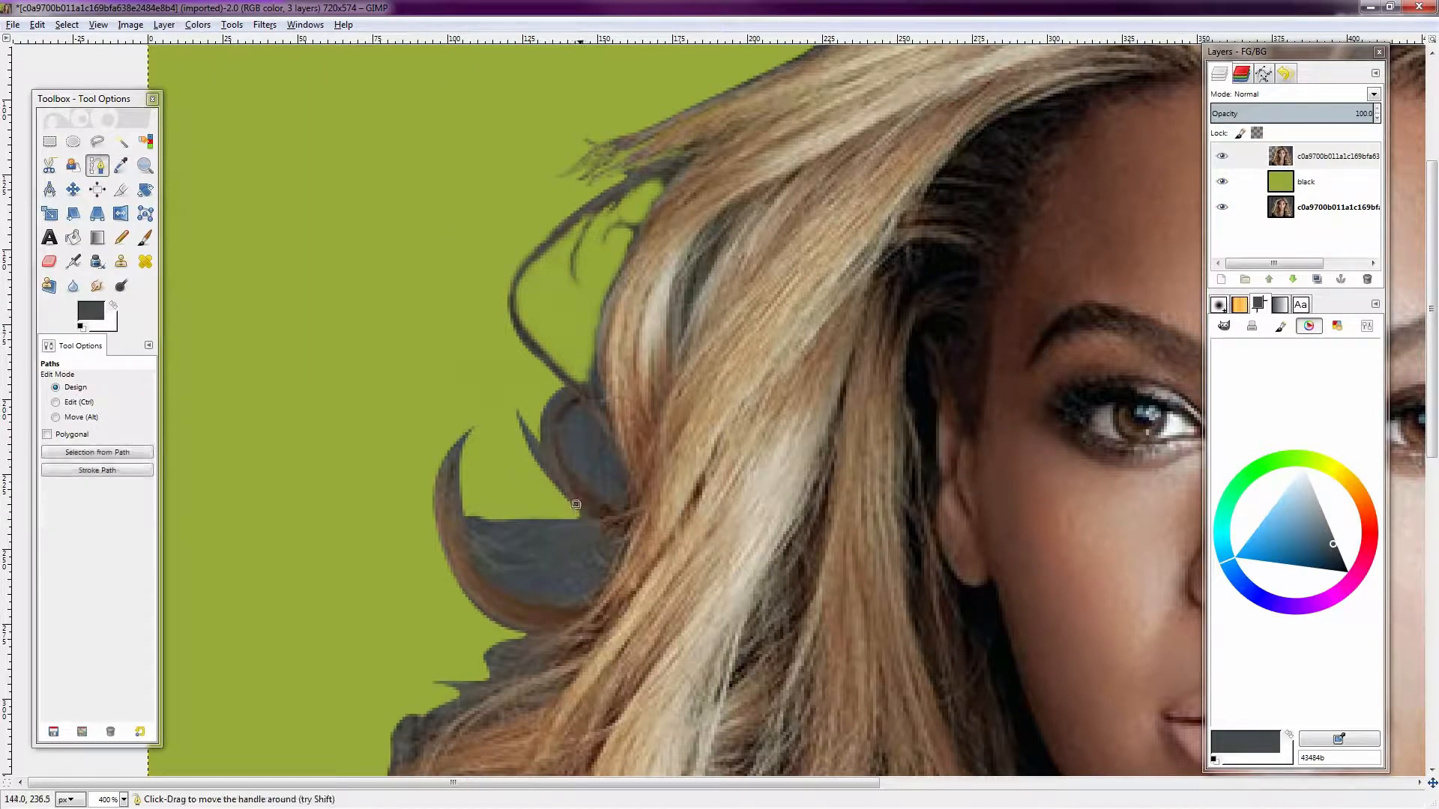
{"action": "left_click_drag", "start_coordinate": [589, 584], "coordinate": [586, 593]}
{"action": "left_click_drag", "start_coordinate": [462, 505], "coordinate": [462, 363]}
{"action": "left_click", "coordinate": [608, 566]}
{"action": "left_click_drag", "start_coordinate": [586, 594], "coordinate": [610, 623]}
{"action": "left_click_drag", "start_coordinate": [631, 533], "coordinate": [631, 527]}
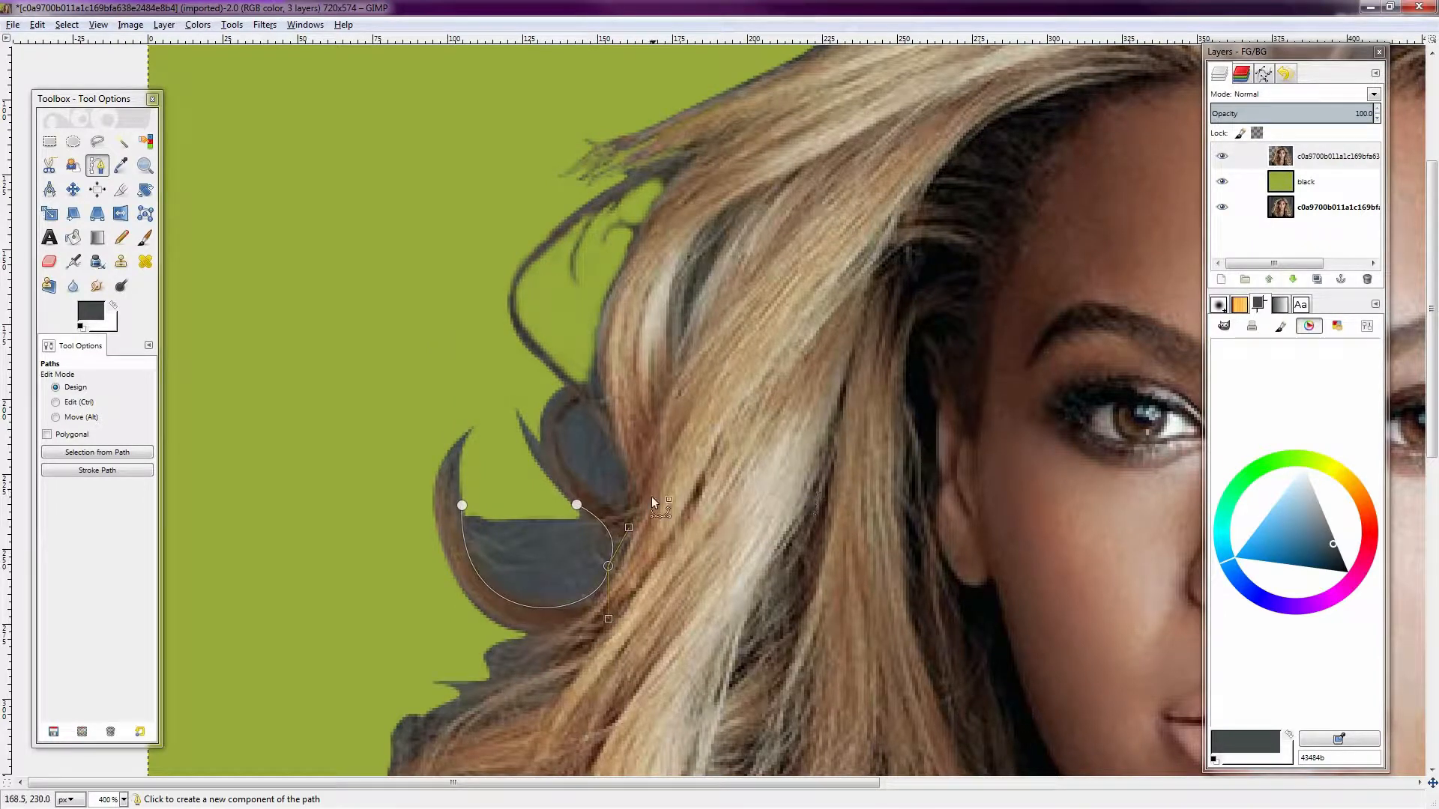
{"action": "left_click", "coordinate": [98, 452]}
Turn the selected background transparent using Color to Alpha with the color 43484b and clear the selection
{"action": "left_click", "coordinate": [197, 24]}
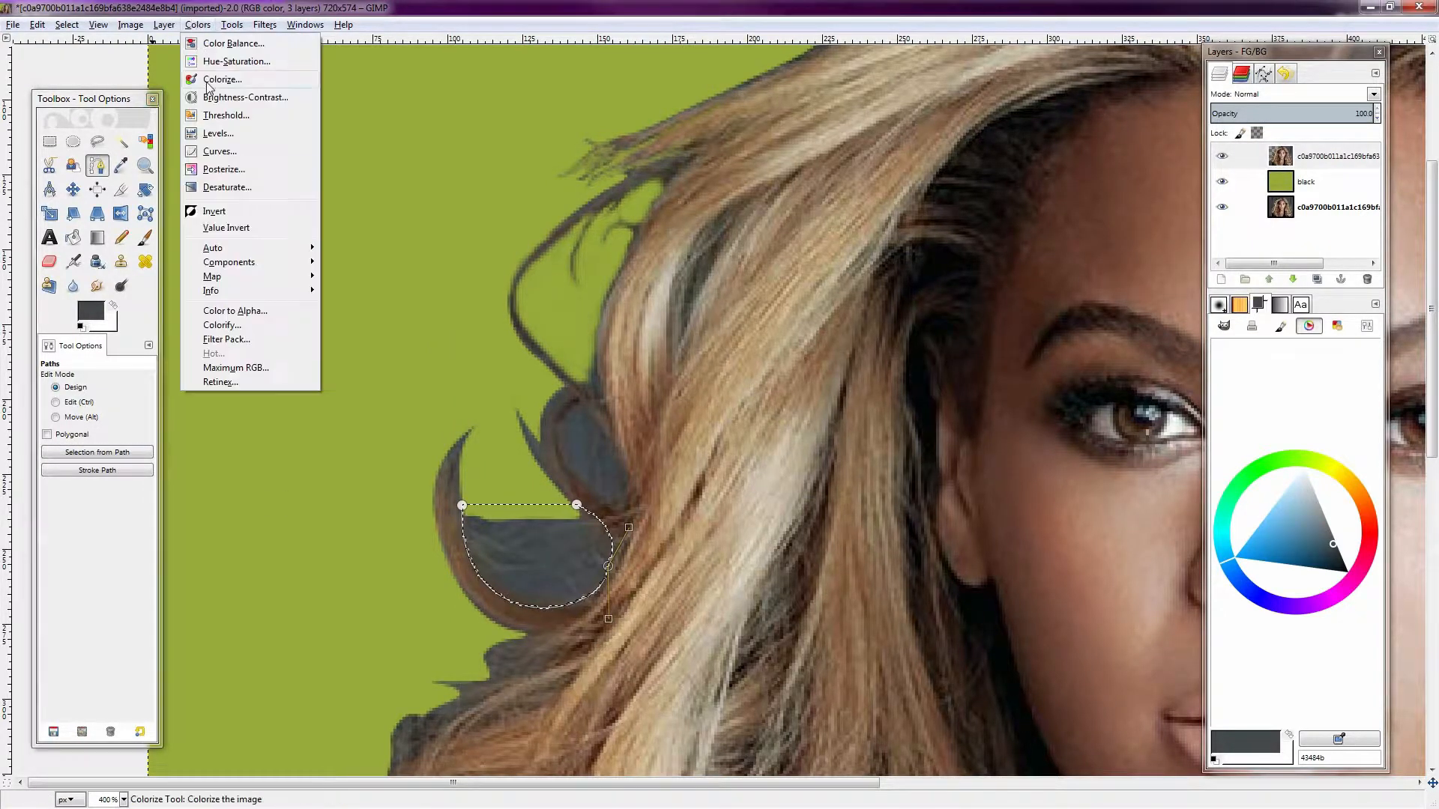
{"action": "left_click", "coordinate": [236, 310]}
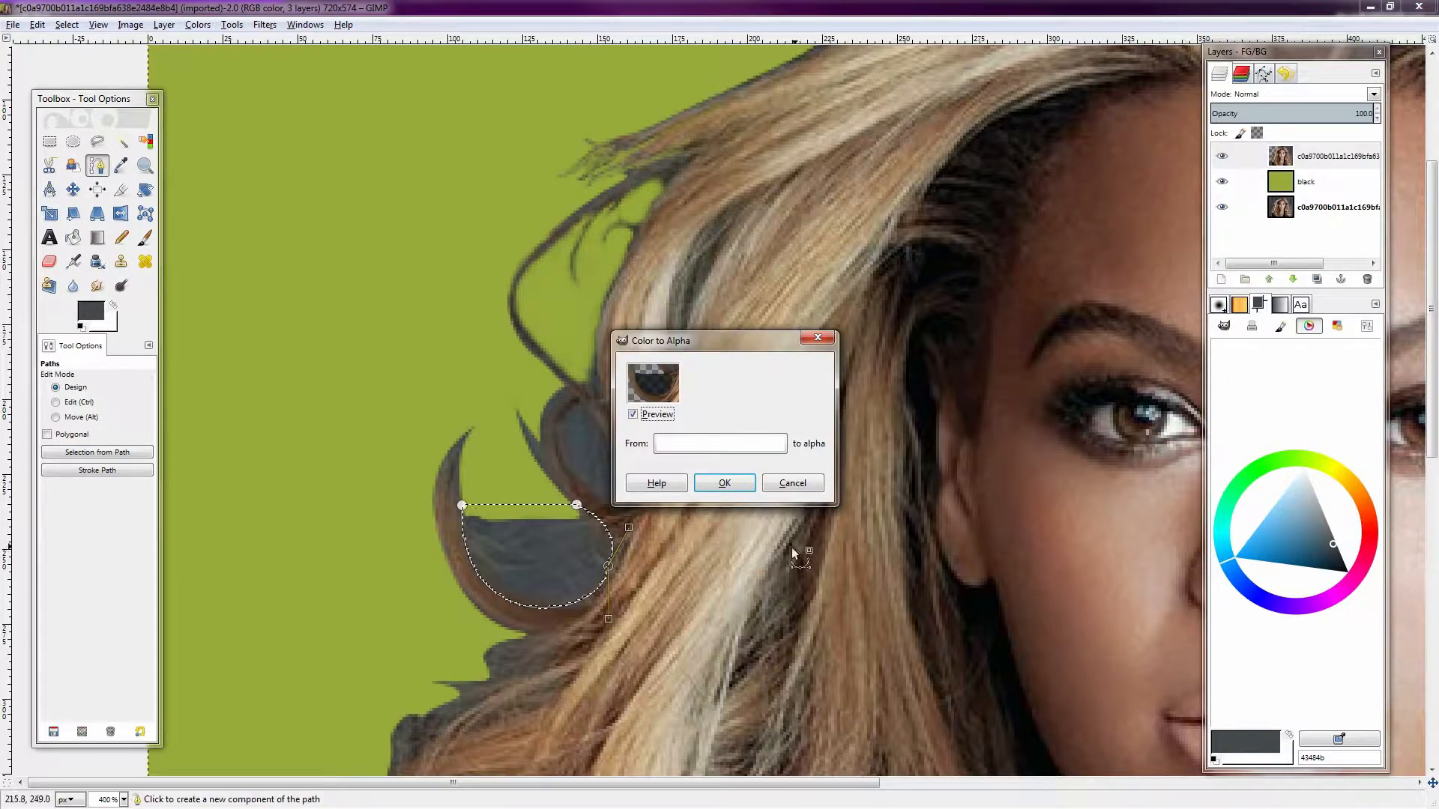
{"action": "left_click", "coordinate": [718, 445]}
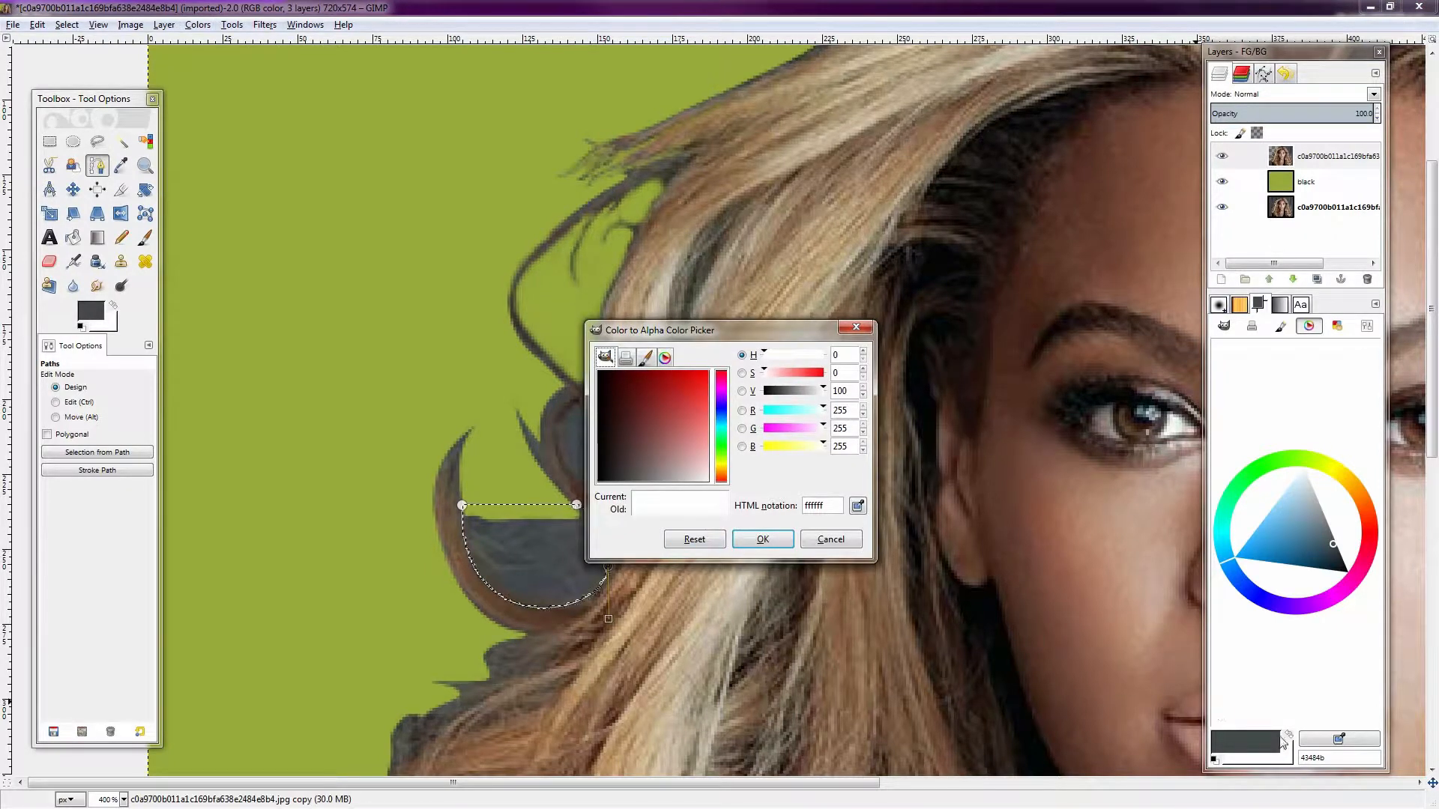
{"action": "left_click", "coordinate": [1295, 759]}
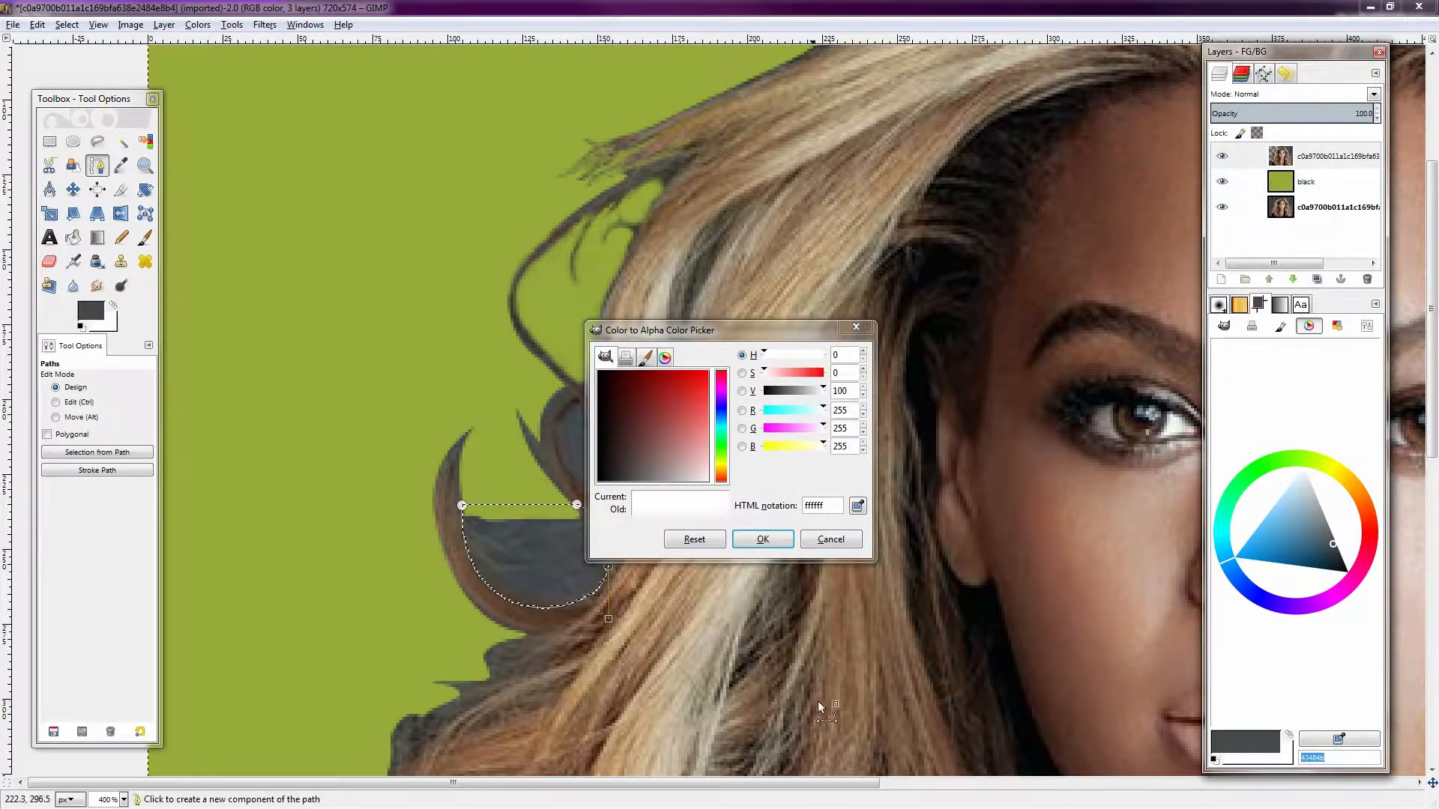
{"action": "left_click", "coordinate": [768, 516]}
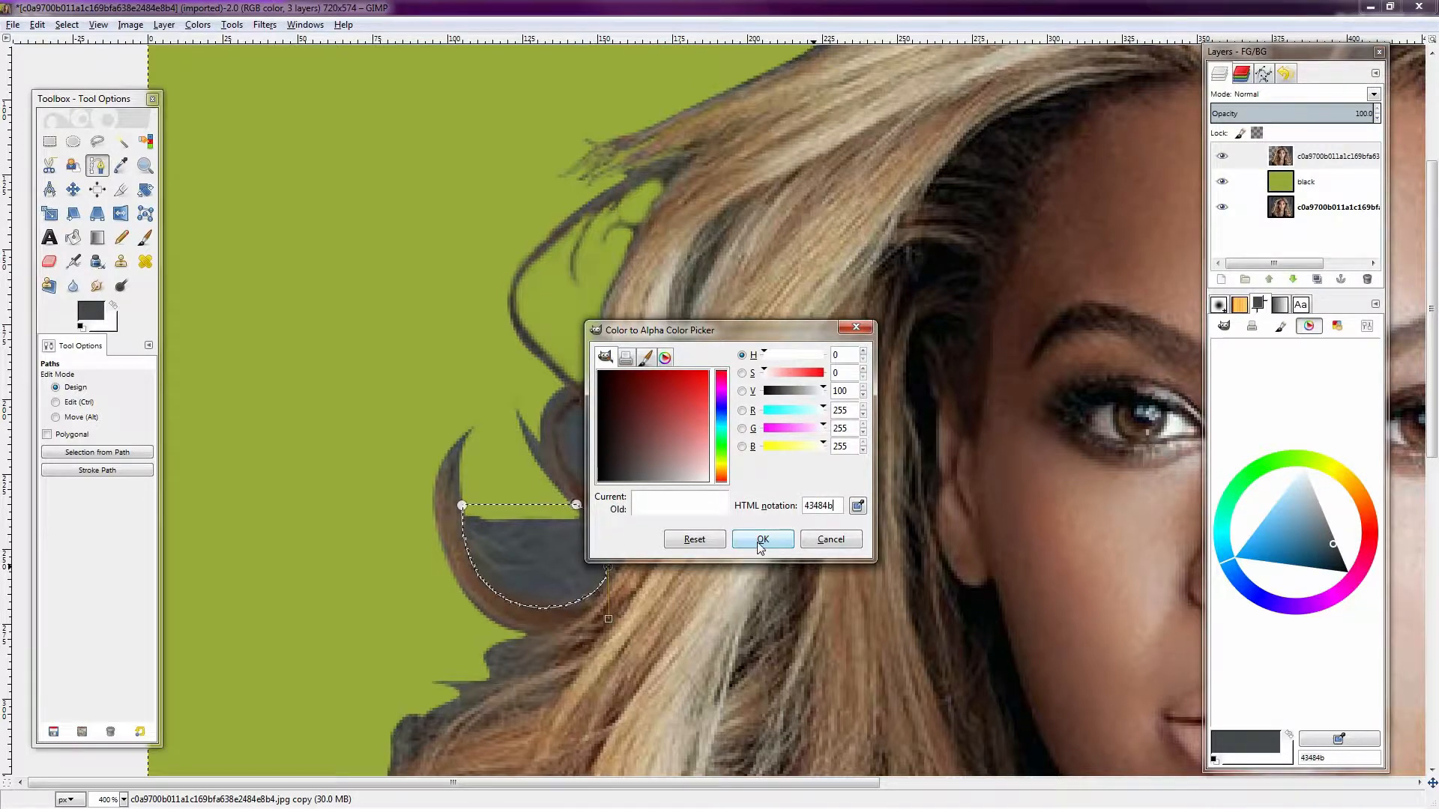
{"action": "left_click", "coordinate": [761, 539]}
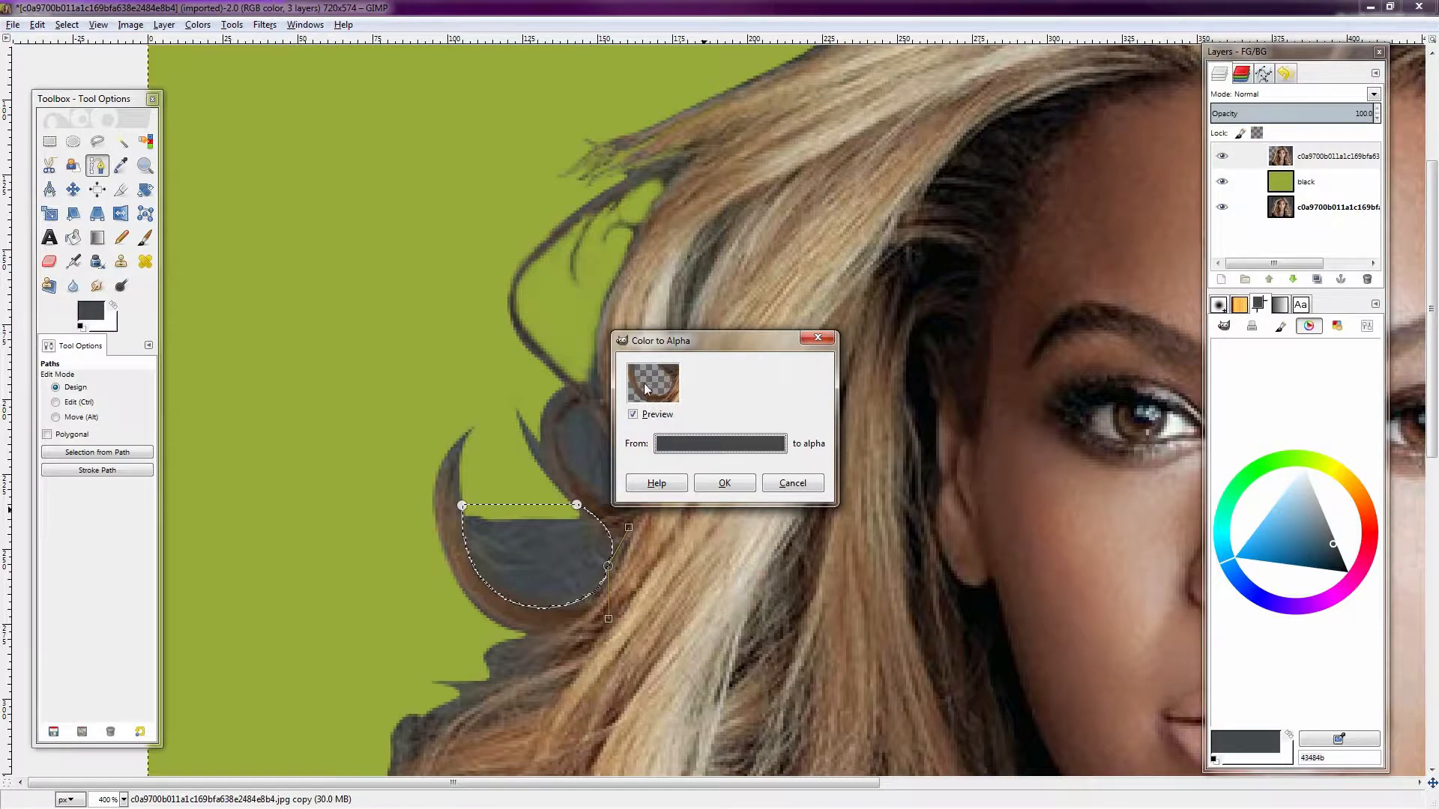
{"action": "left_click", "coordinate": [723, 483]}
{"action": "key", "text": "r"}
{"action": "key", "text": "ctrl+shift+a"}
Erase the leftover specks inside the curl with a size 7 Eraser at 100 opacity
{"action": "scroll", "coordinate": [502, 603], "scroll_direction": "up", "scroll_amount": 2}
{"action": "key", "text": "shift+e"}
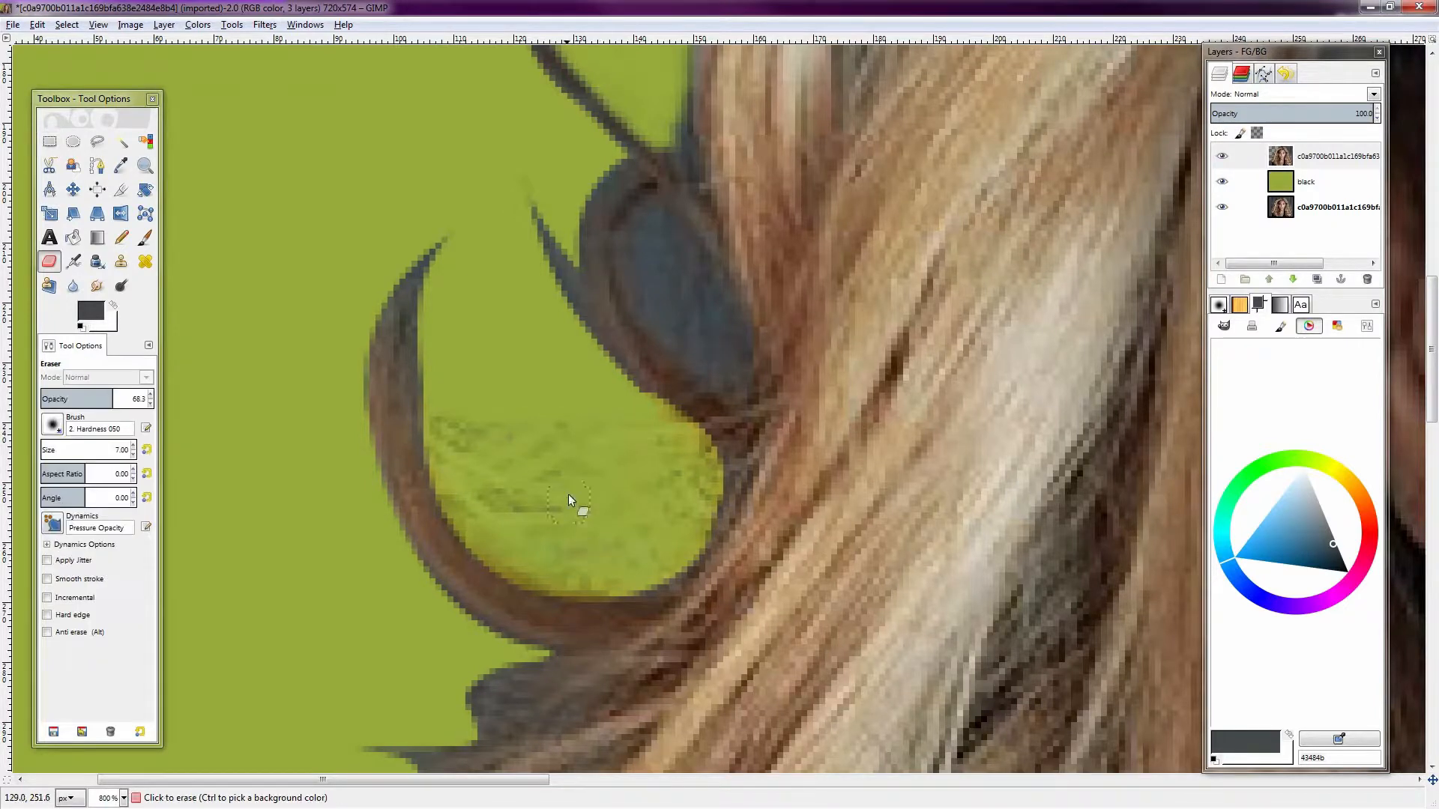
{"action": "key", "text": "ctrl+z"}
{"action": "left_click_drag", "start_coordinate": [123, 398], "coordinate": [174, 403]}
{"action": "scroll", "coordinate": [465, 401], "scroll_direction": "down", "scroll_amount": 3}
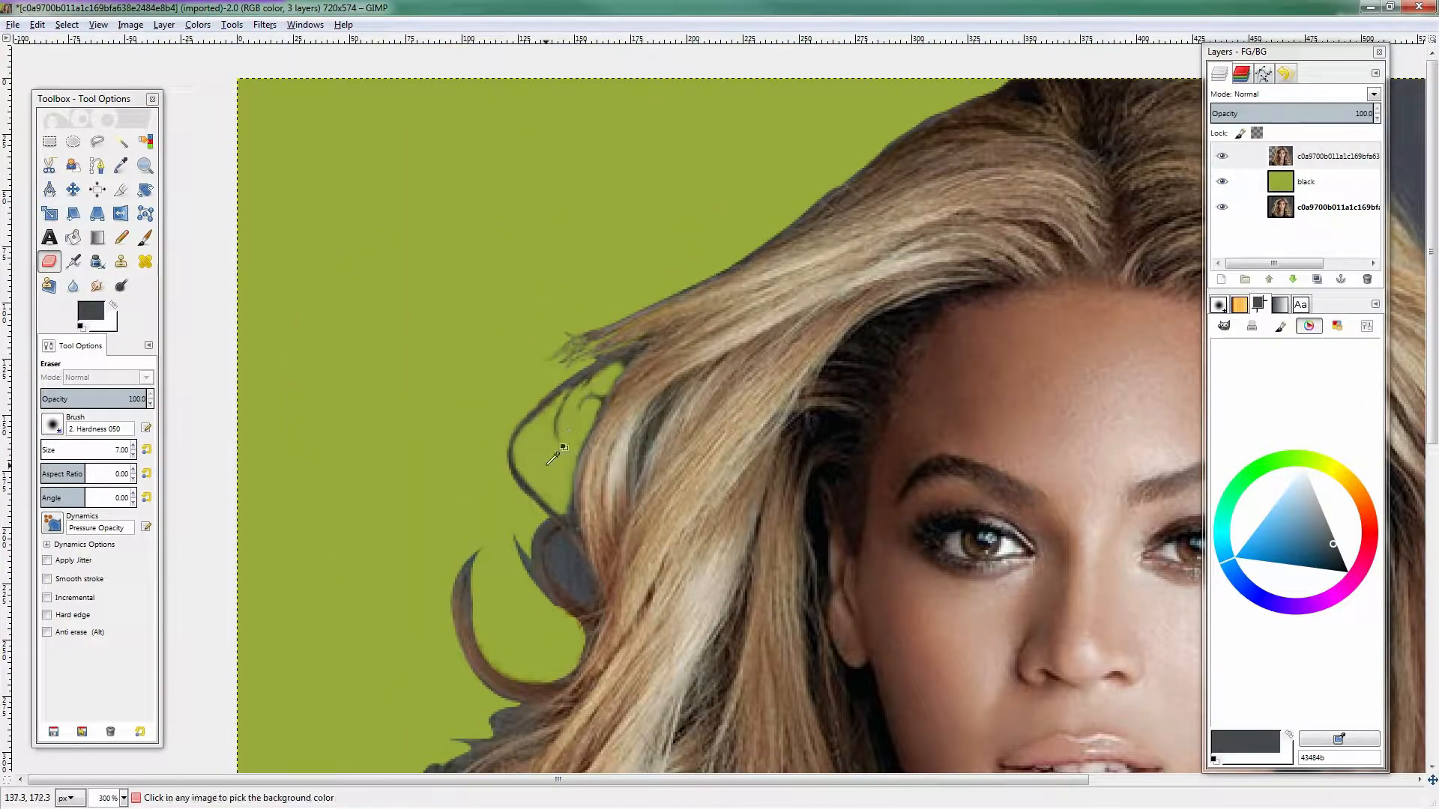
Examine the lower hair edges and the loose curled strands on the opposite side of the head
{"action": "scroll", "coordinate": [518, 412], "scroll_direction": "up", "scroll_amount": 3}
{"action": "scroll", "coordinate": [623, 617], "scroll_direction": "down", "scroll_amount": 3}
{"action": "left_click_drag", "start_coordinate": [664, 672], "coordinate": [550, 307]}
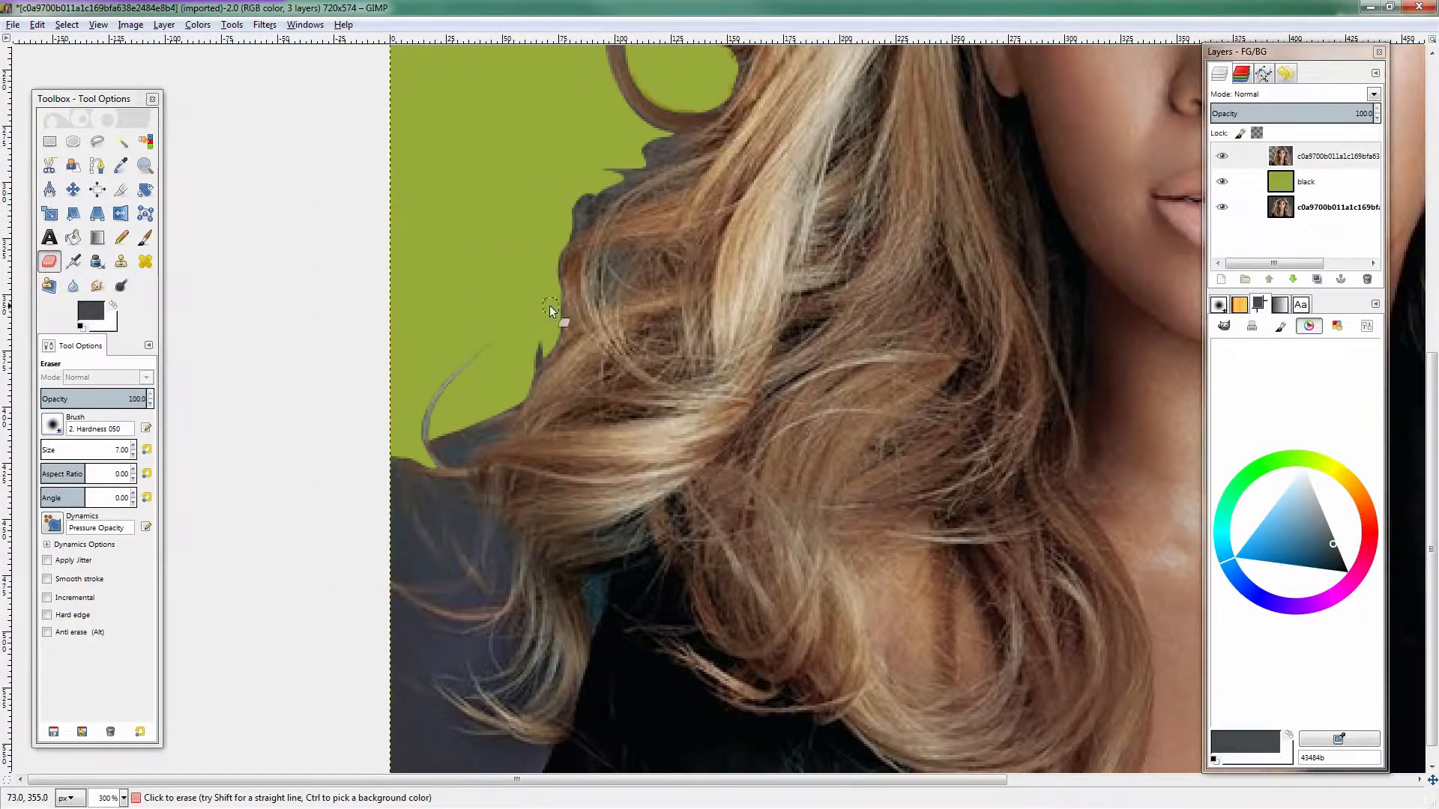
{"action": "left_click_drag", "start_coordinate": [685, 319], "coordinate": [839, 293]}
{"action": "left_click_drag", "start_coordinate": [608, 540], "coordinate": [687, 452]}
{"action": "left_click_drag", "start_coordinate": [843, 480], "coordinate": [527, 612]}
{"action": "scroll", "coordinate": [526, 612], "scroll_direction": "down", "scroll_amount": 3}
{"action": "scroll", "coordinate": [899, 353], "scroll_direction": "up", "scroll_amount": 5}
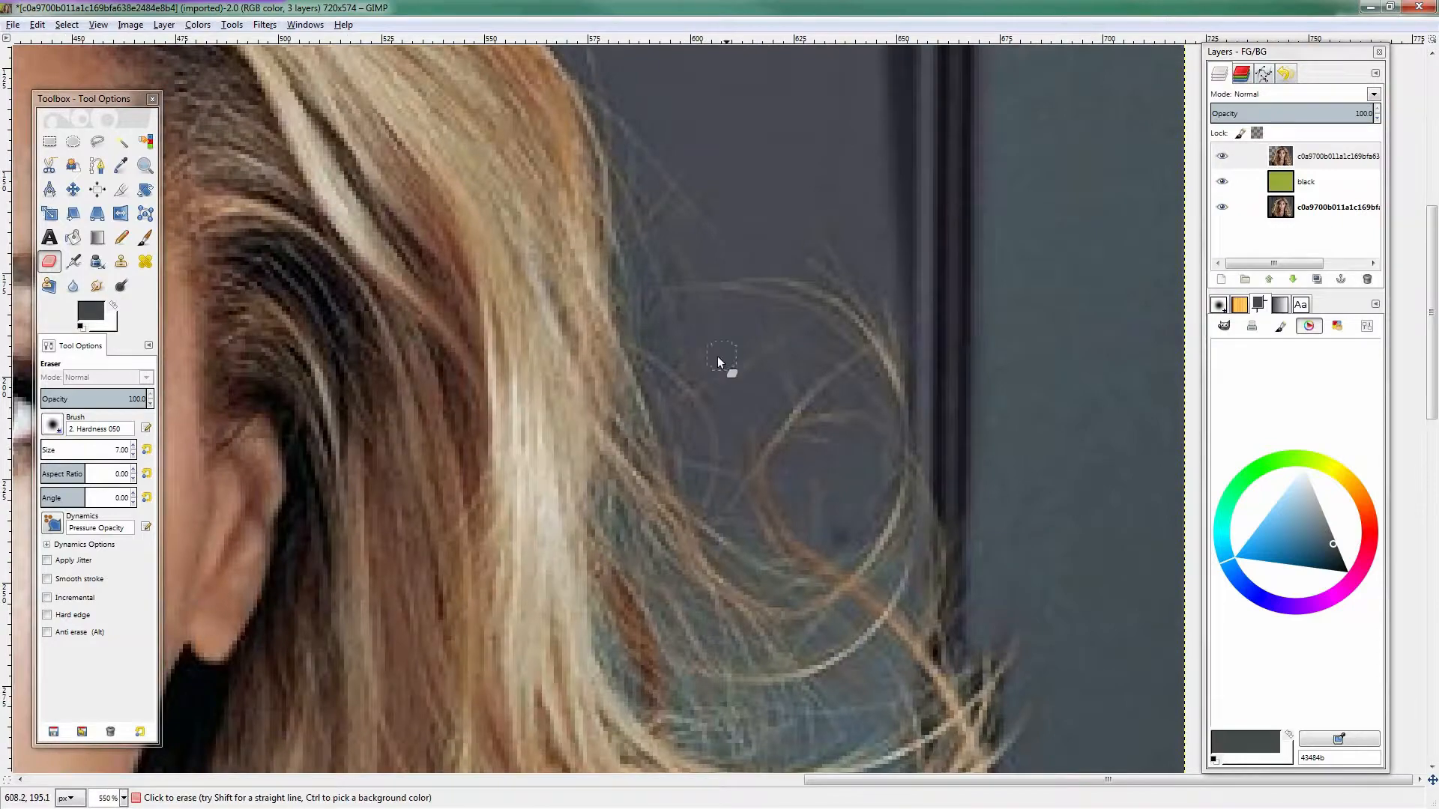
{"action": "left_click_drag", "start_coordinate": [717, 363], "coordinate": [577, 663]}
{"action": "left_click_drag", "start_coordinate": [694, 720], "coordinate": [636, 410]}
Trace a closed curved path around the background inside the big loose curl beside the dark vertical trim and convert it to a selection
{"action": "key", "text": "b"}
{"action": "left_click", "coordinate": [652, 299]}
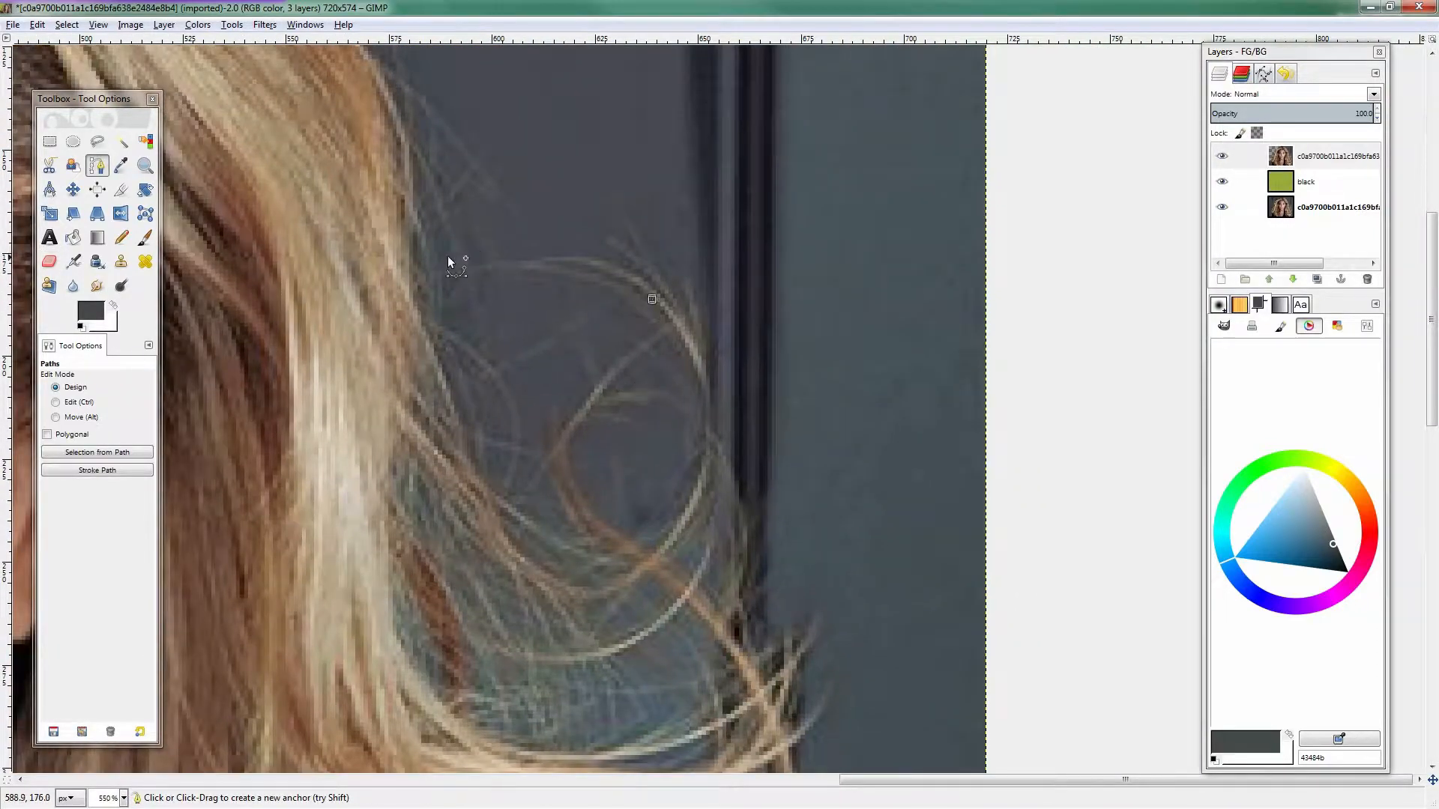
{"action": "left_click_drag", "start_coordinate": [393, 285], "coordinate": [327, 295]}
{"action": "left_click_drag", "start_coordinate": [439, 347], "coordinate": [445, 365]}
{"action": "left_click", "coordinate": [431, 262]}
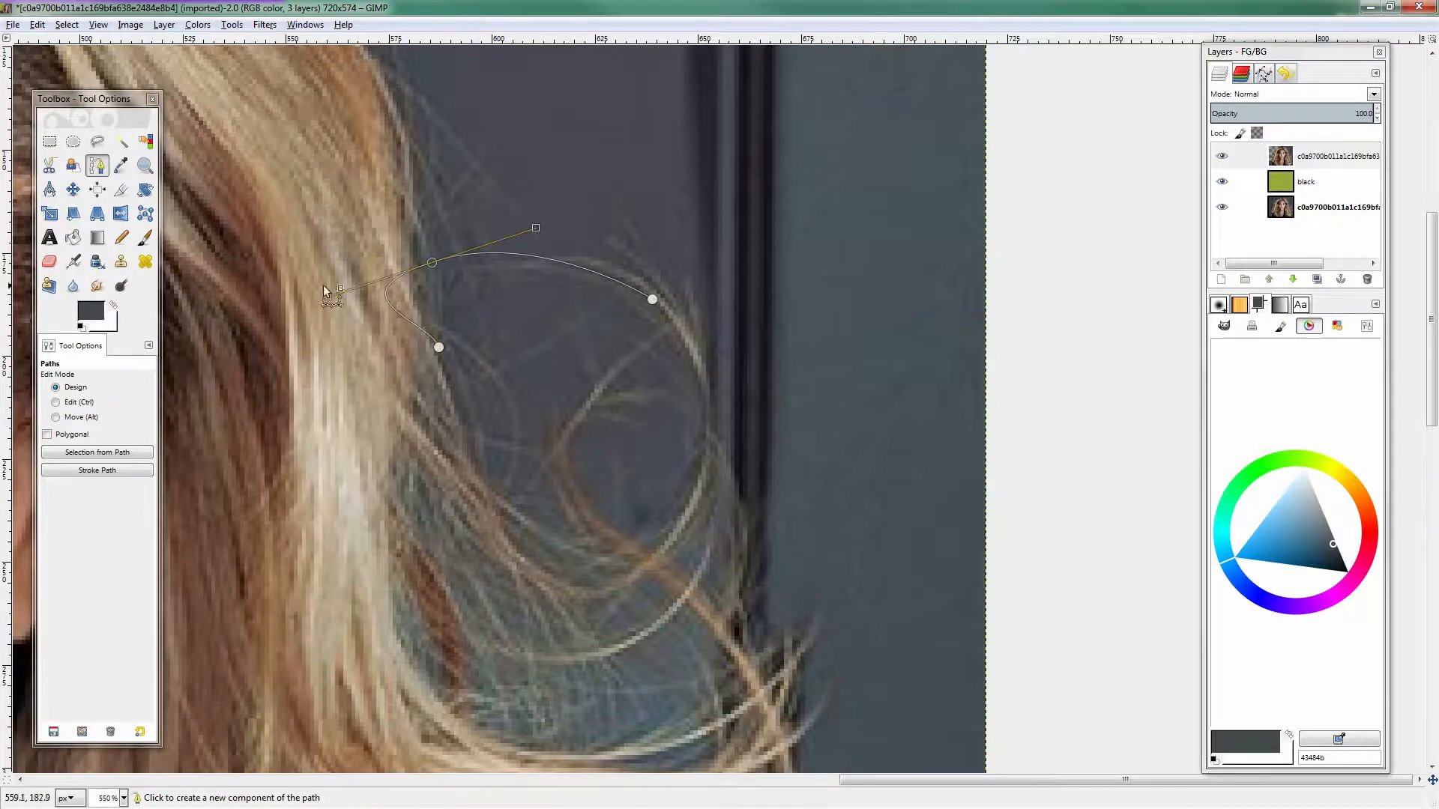
{"action": "left_click_drag", "start_coordinate": [336, 297], "coordinate": [392, 295]}
{"action": "left_click", "coordinate": [439, 347]}
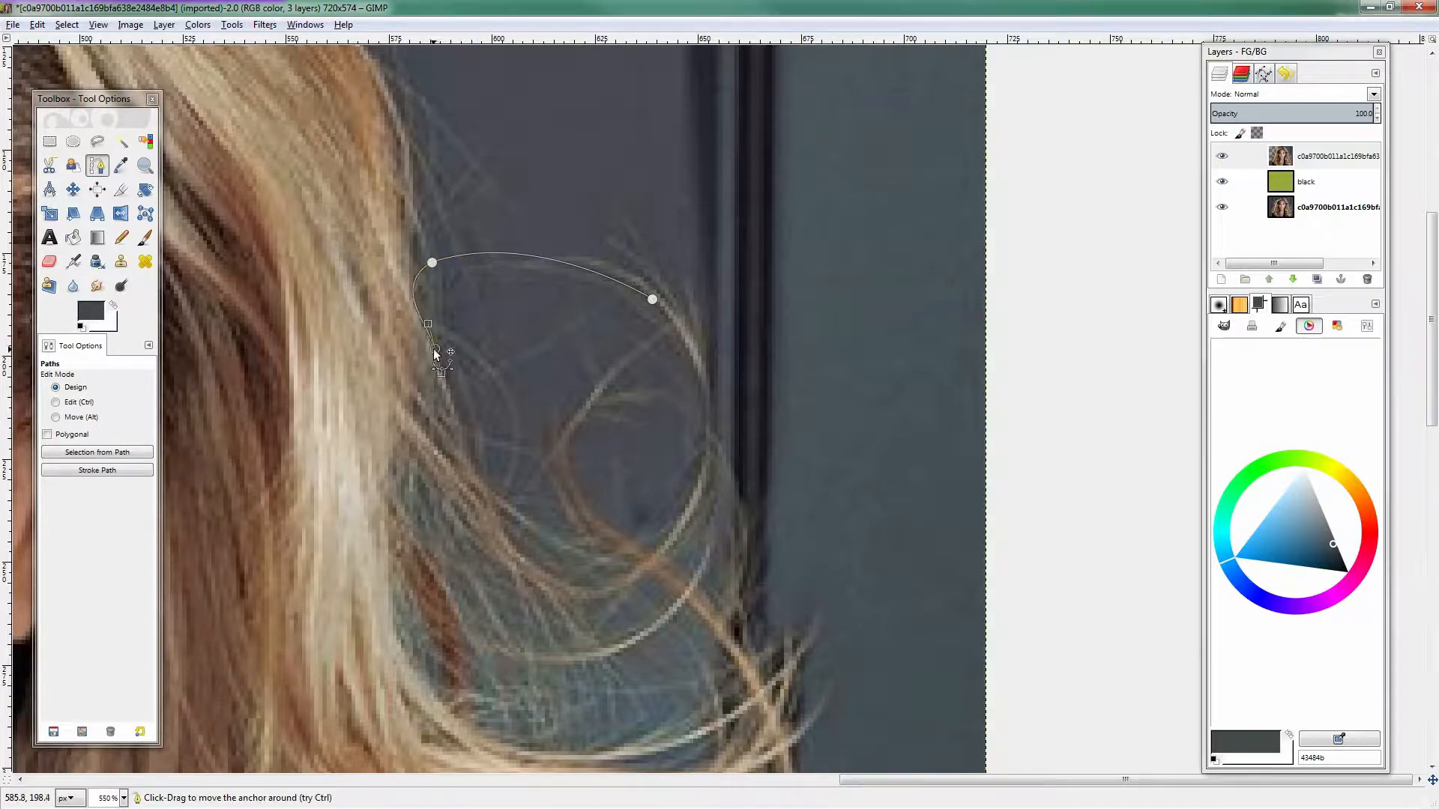
{"action": "left_click_drag", "start_coordinate": [480, 472], "coordinate": [491, 483]}
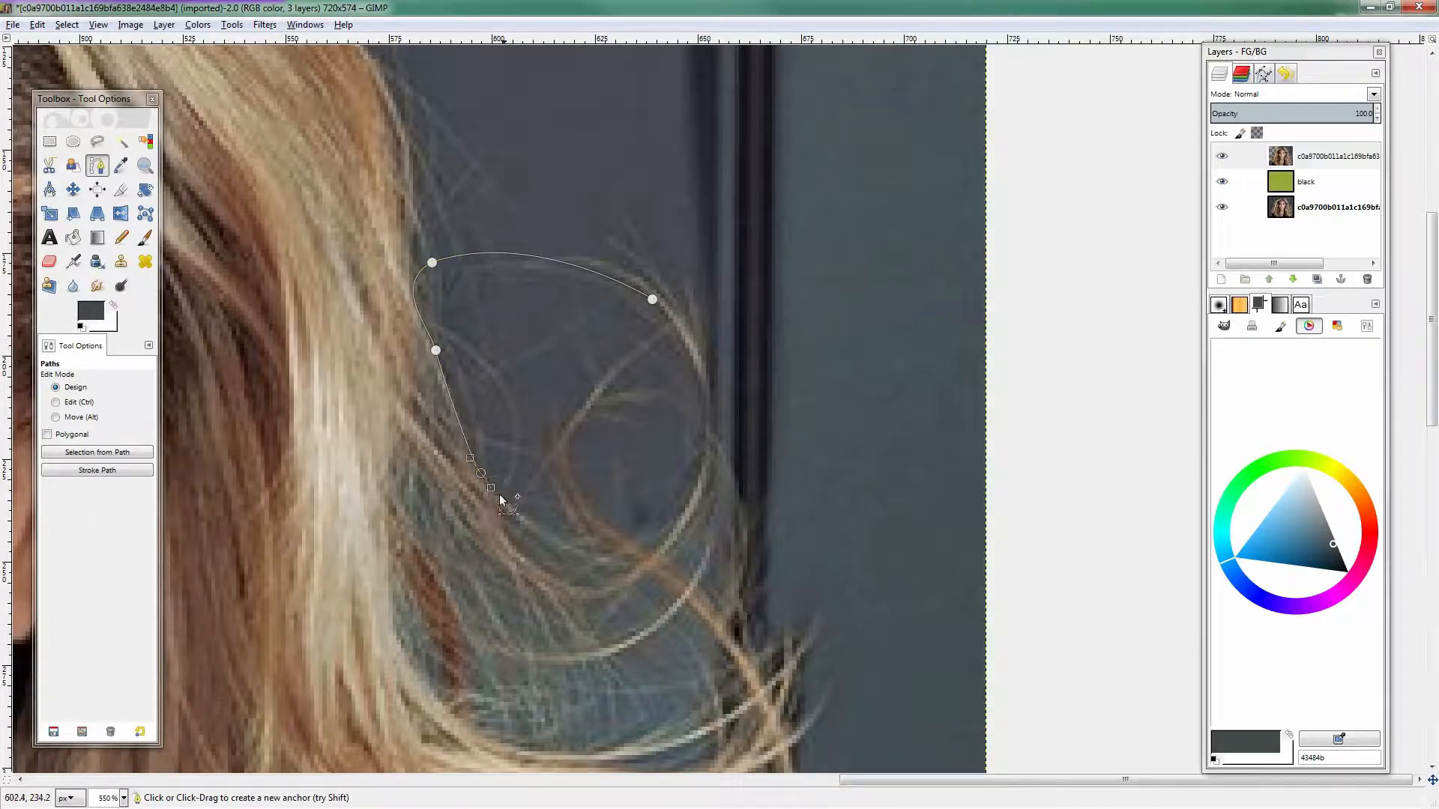
{"action": "left_click_drag", "start_coordinate": [587, 588], "coordinate": [616, 584]}
{"action": "left_click_drag", "start_coordinate": [709, 427], "coordinate": [716, 387]}
{"action": "left_click", "coordinate": [653, 299], "text": "ctrl"}
{"action": "left_click", "coordinate": [131, 452]}
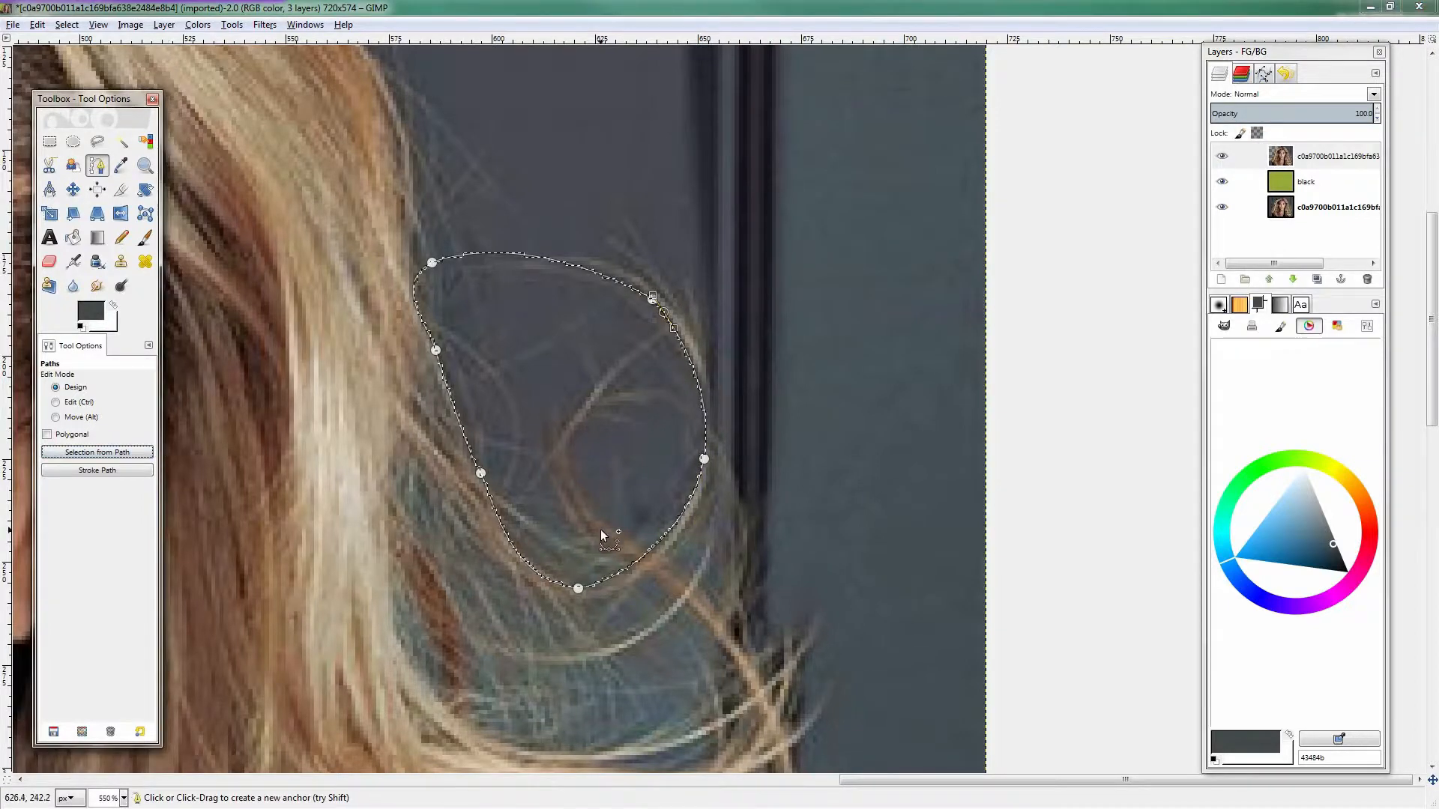
Remove the gray from the selected curl area using Color to Alpha and clear the selection
{"action": "left_click", "coordinate": [198, 25]}
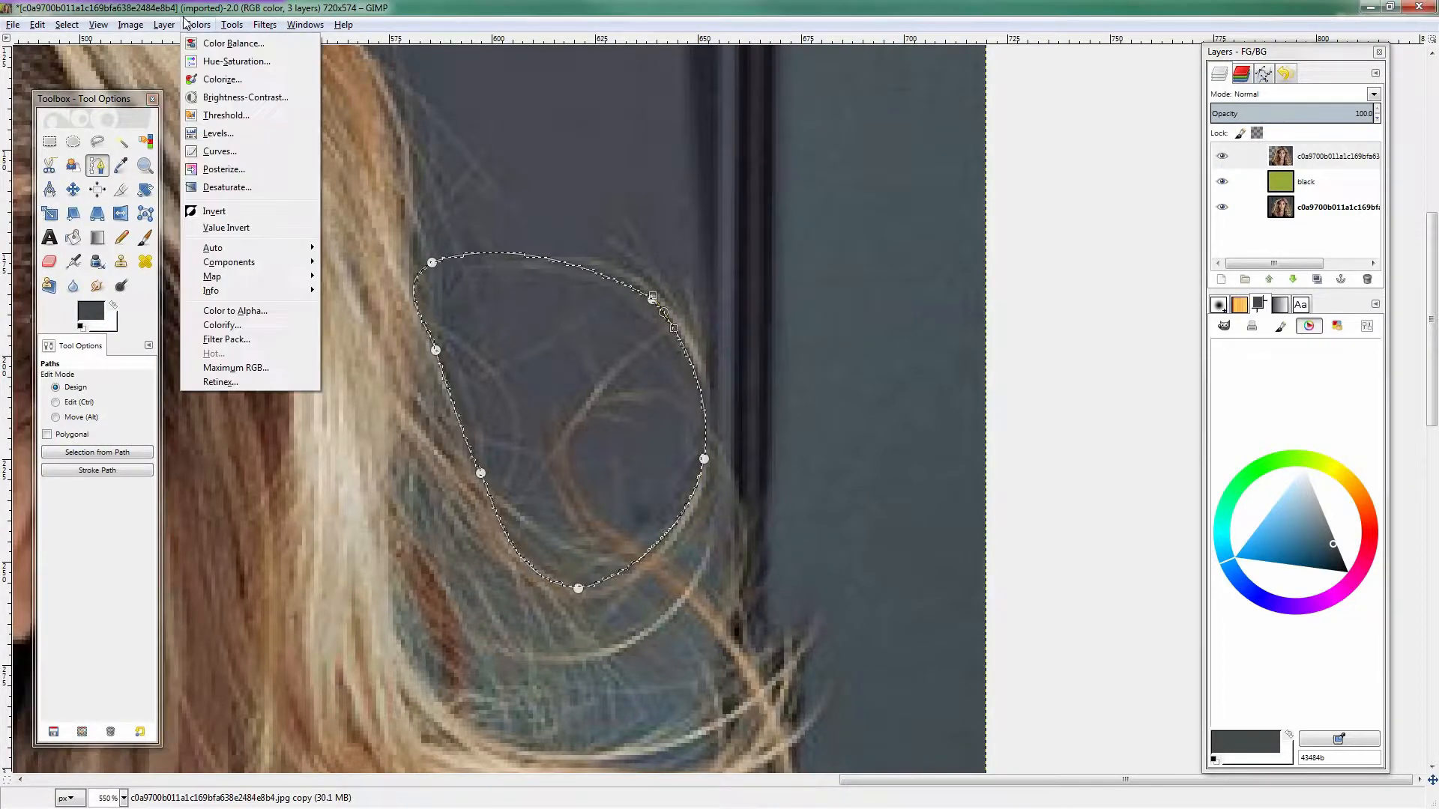
{"action": "left_click", "coordinate": [235, 311]}
{"action": "left_click", "coordinate": [736, 498]}
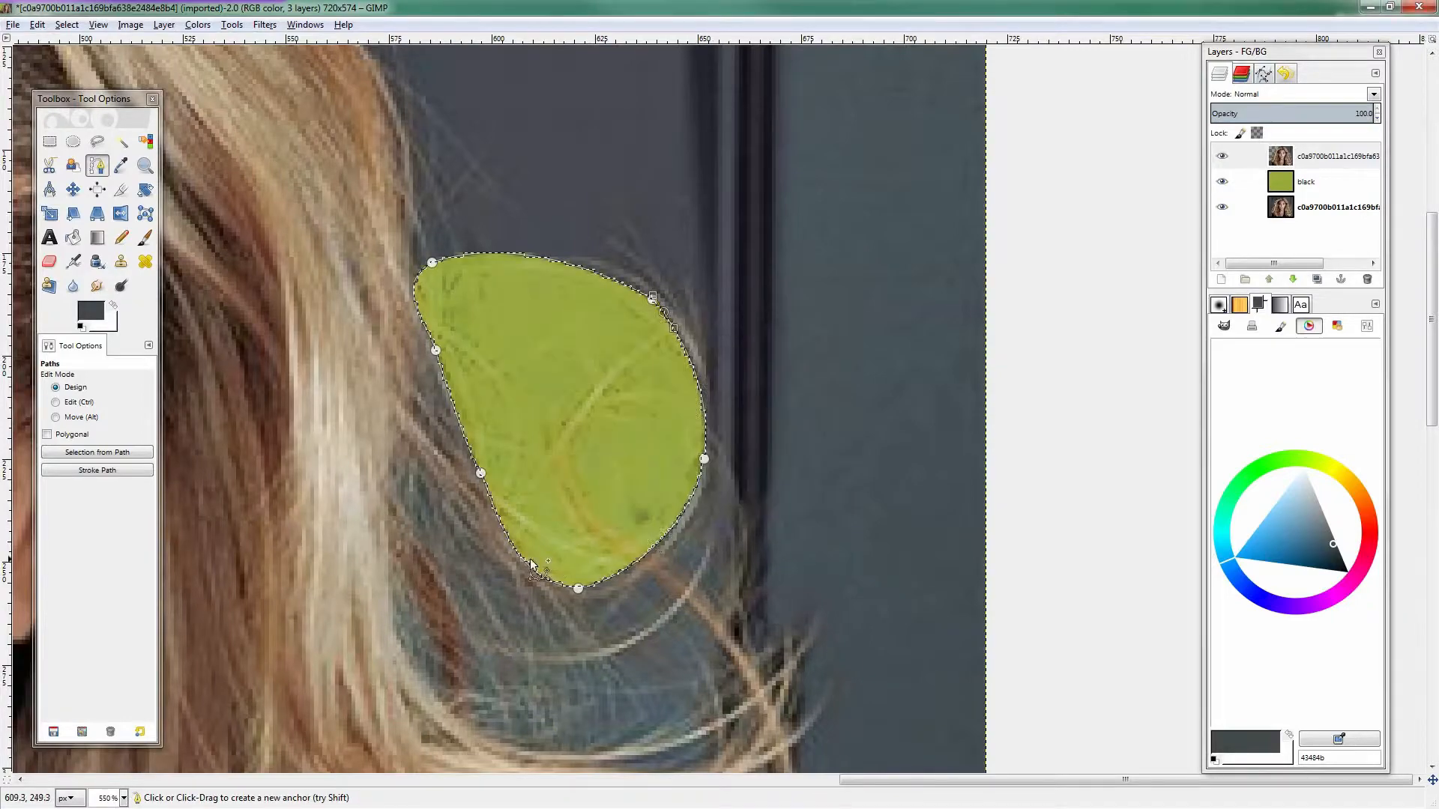
{"action": "key", "text": "r"}
{"action": "key", "text": "minus"}
{"action": "key", "text": "minus"}
{"action": "key", "text": "minus"}
{"action": "key", "text": "minus"}
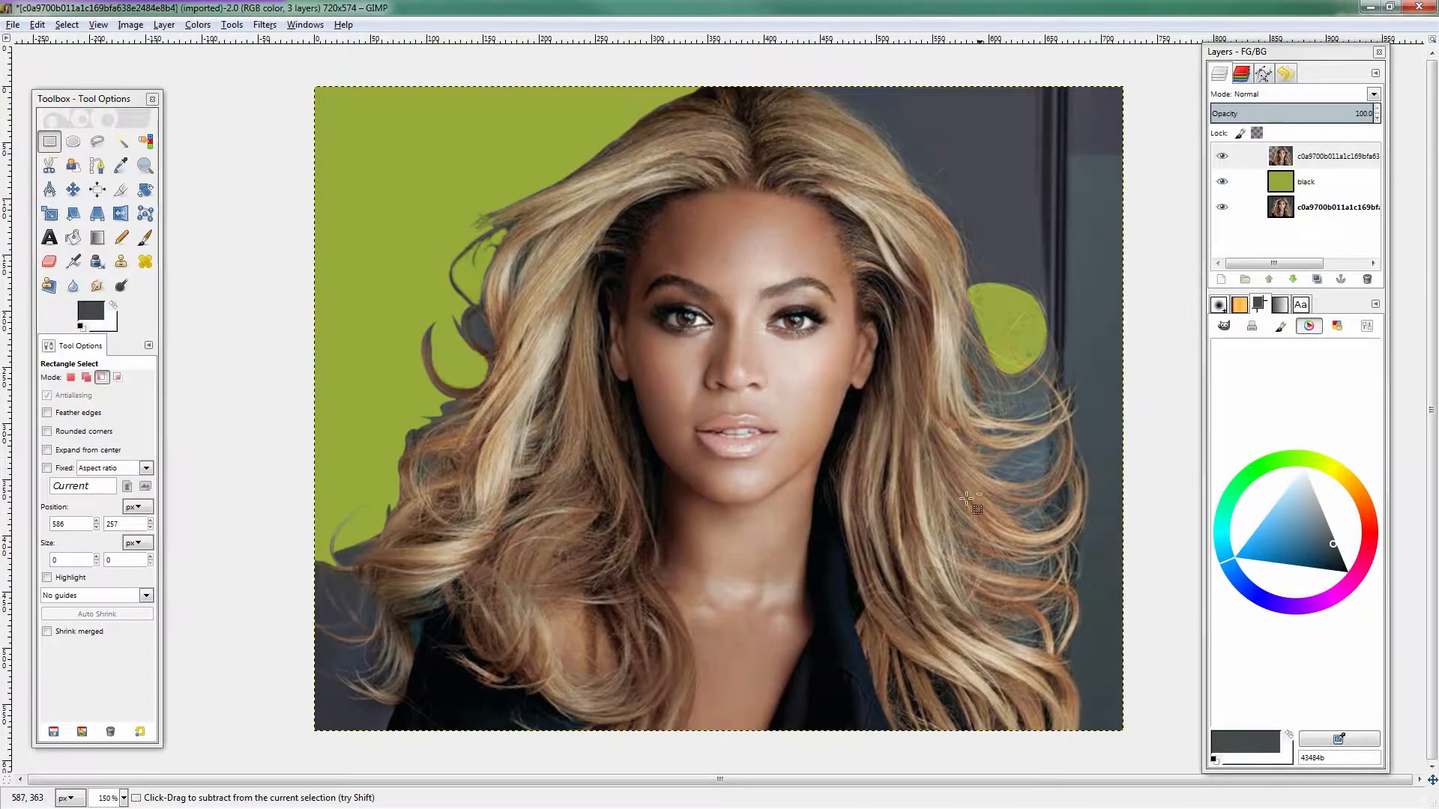
Hide the original bottom layer and set the Eraser to size 3 with 81 opacity for fine cleanup
{"action": "key", "text": "1"}
{"action": "key", "text": "4"}
{"action": "key", "text": "5"}
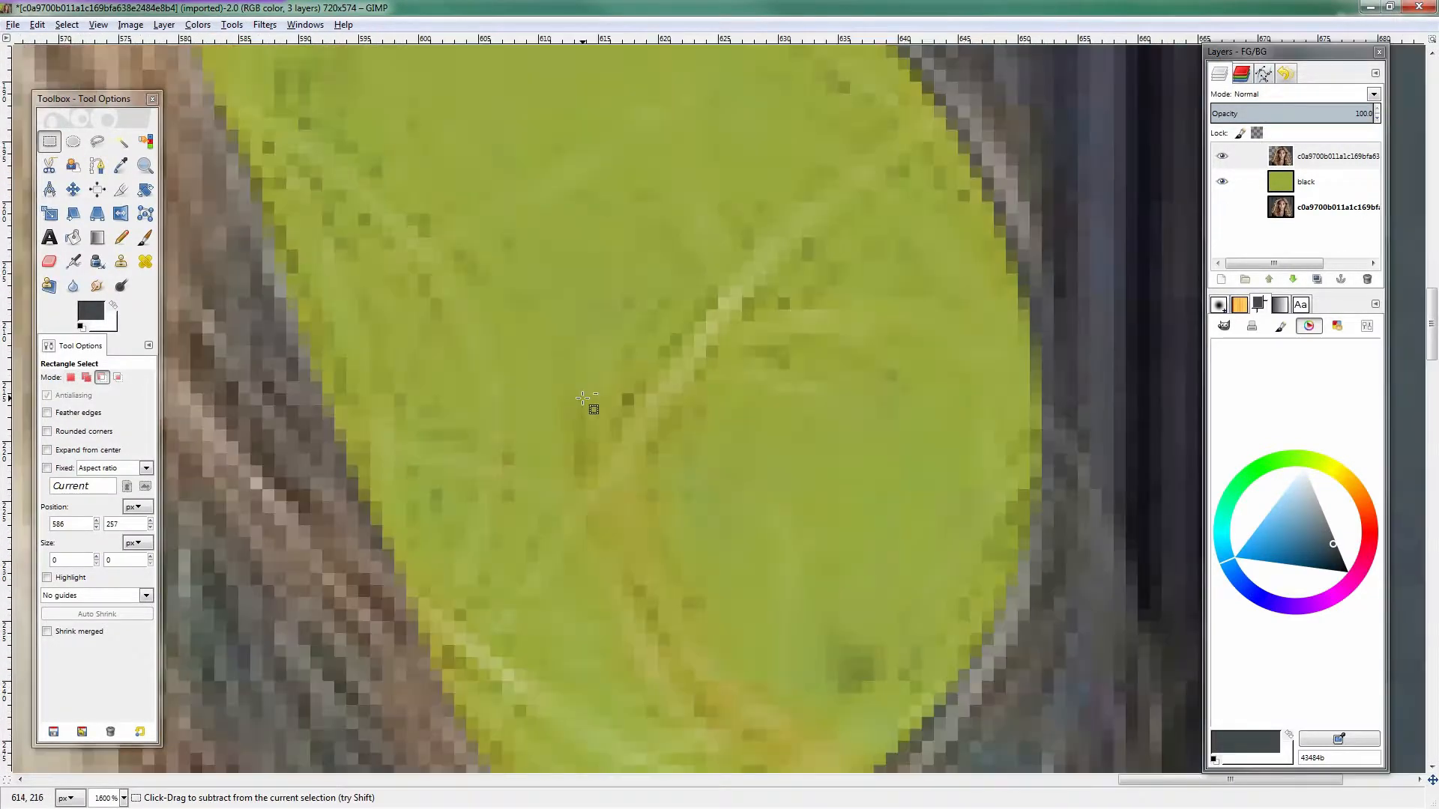
{"action": "scroll", "coordinate": [582, 398], "scroll_direction": "down", "scroll_amount": 1}
{"action": "key", "text": "shift+e"}
{"action": "scroll", "coordinate": [619, 476], "scroll_direction": "up", "scroll_amount": 2}
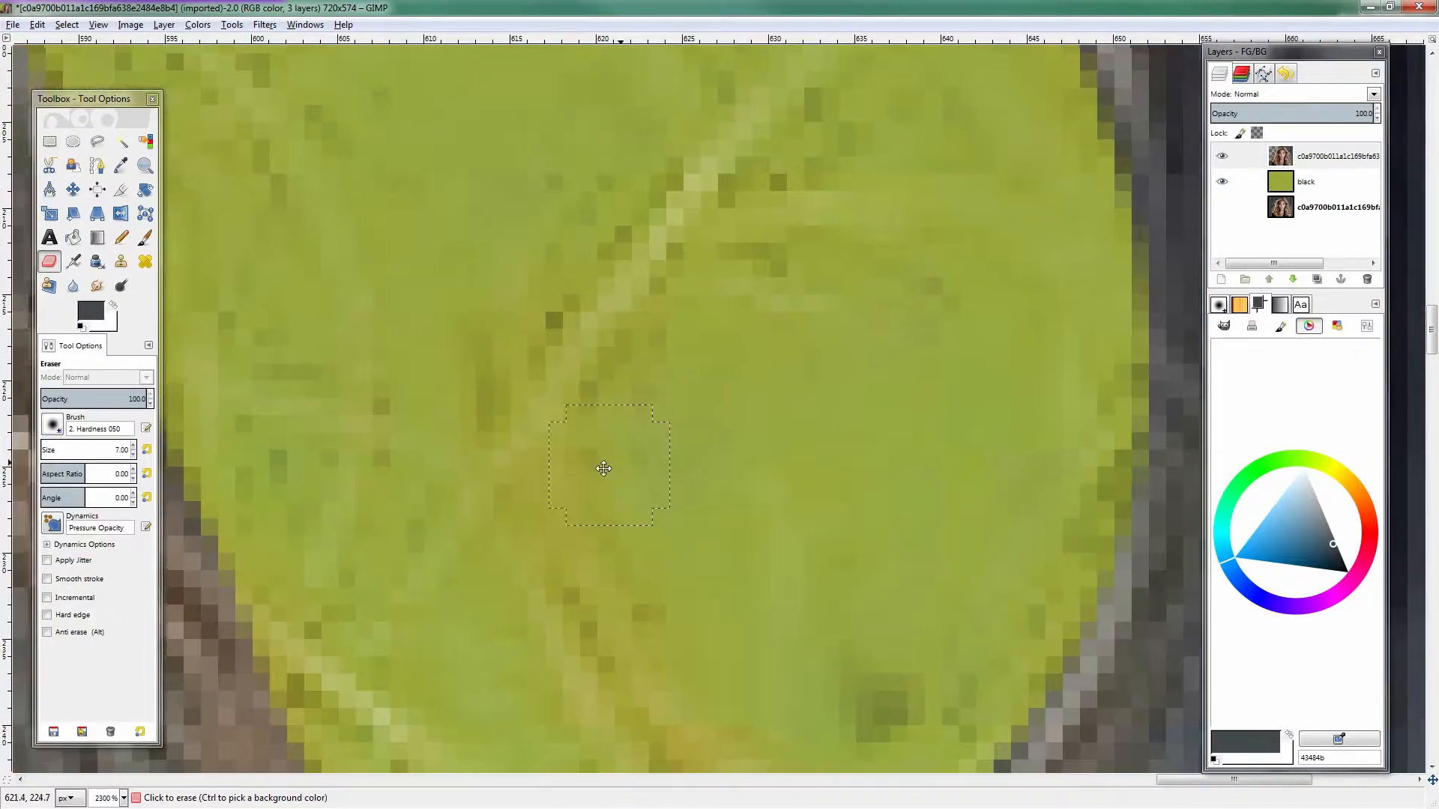
{"action": "scroll", "coordinate": [619, 470], "scroll_direction": "down", "scroll_amount": 1}
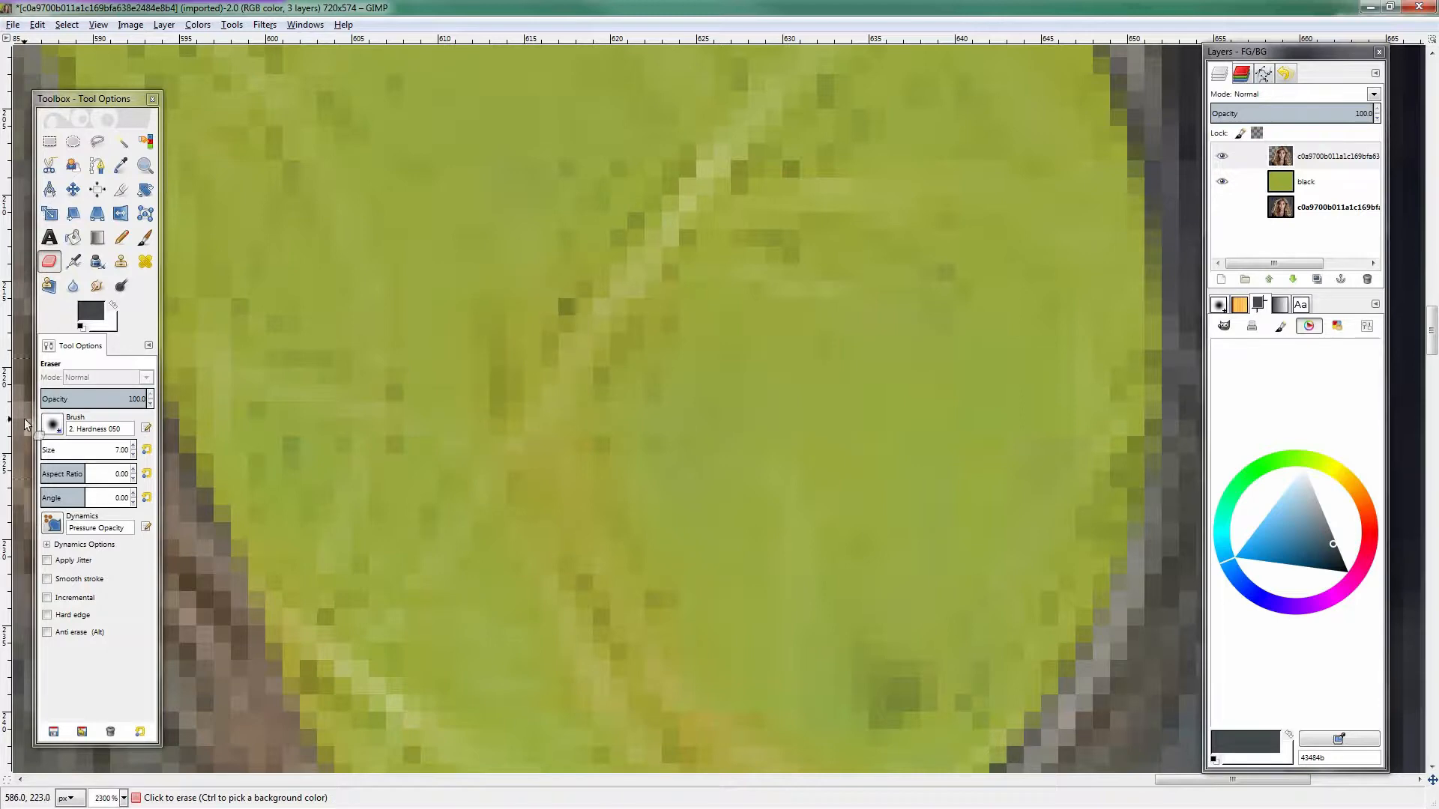
{"action": "left_click_drag", "start_coordinate": [93, 450], "coordinate": [88, 449]}
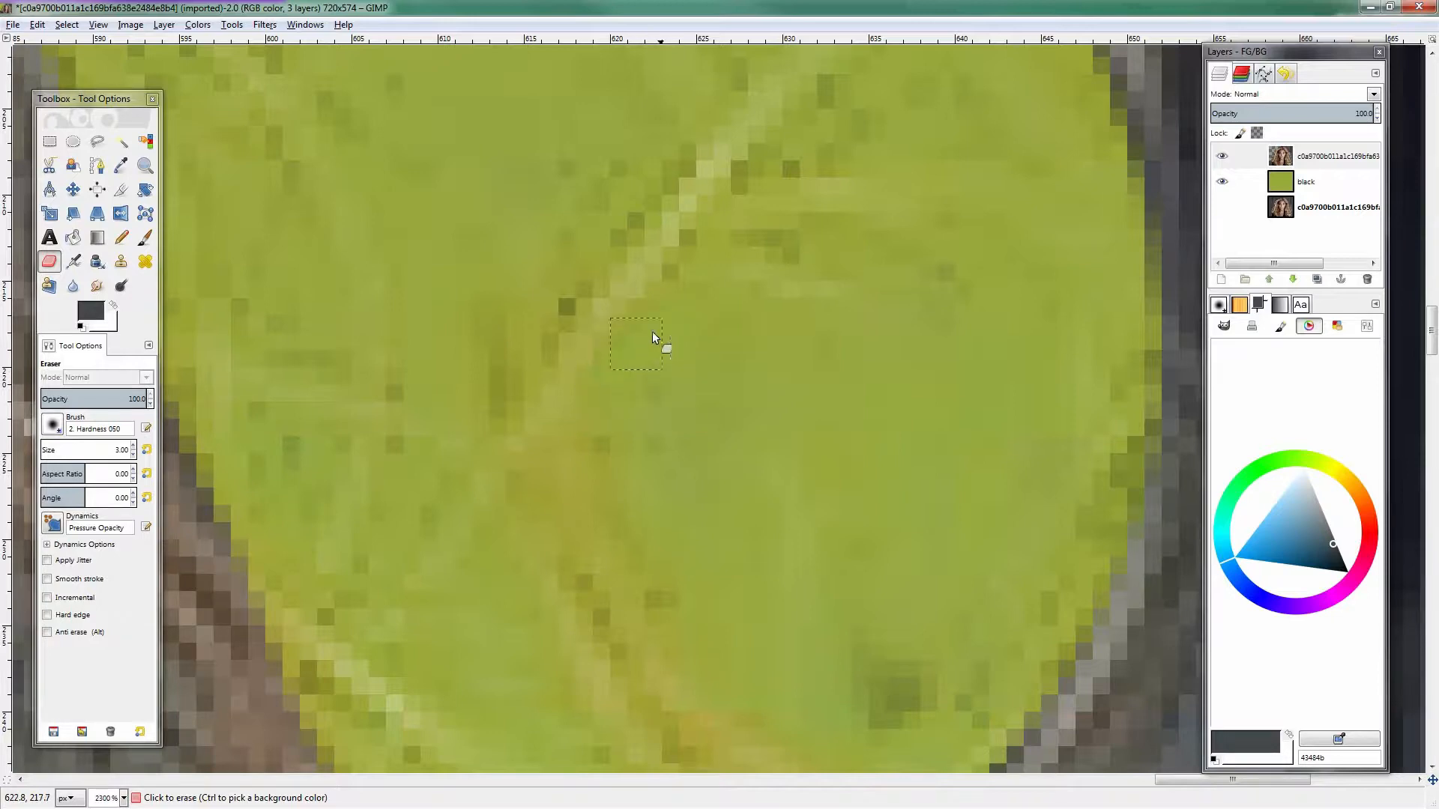
{"action": "left_click_drag", "start_coordinate": [112, 397], "coordinate": [100, 400]}
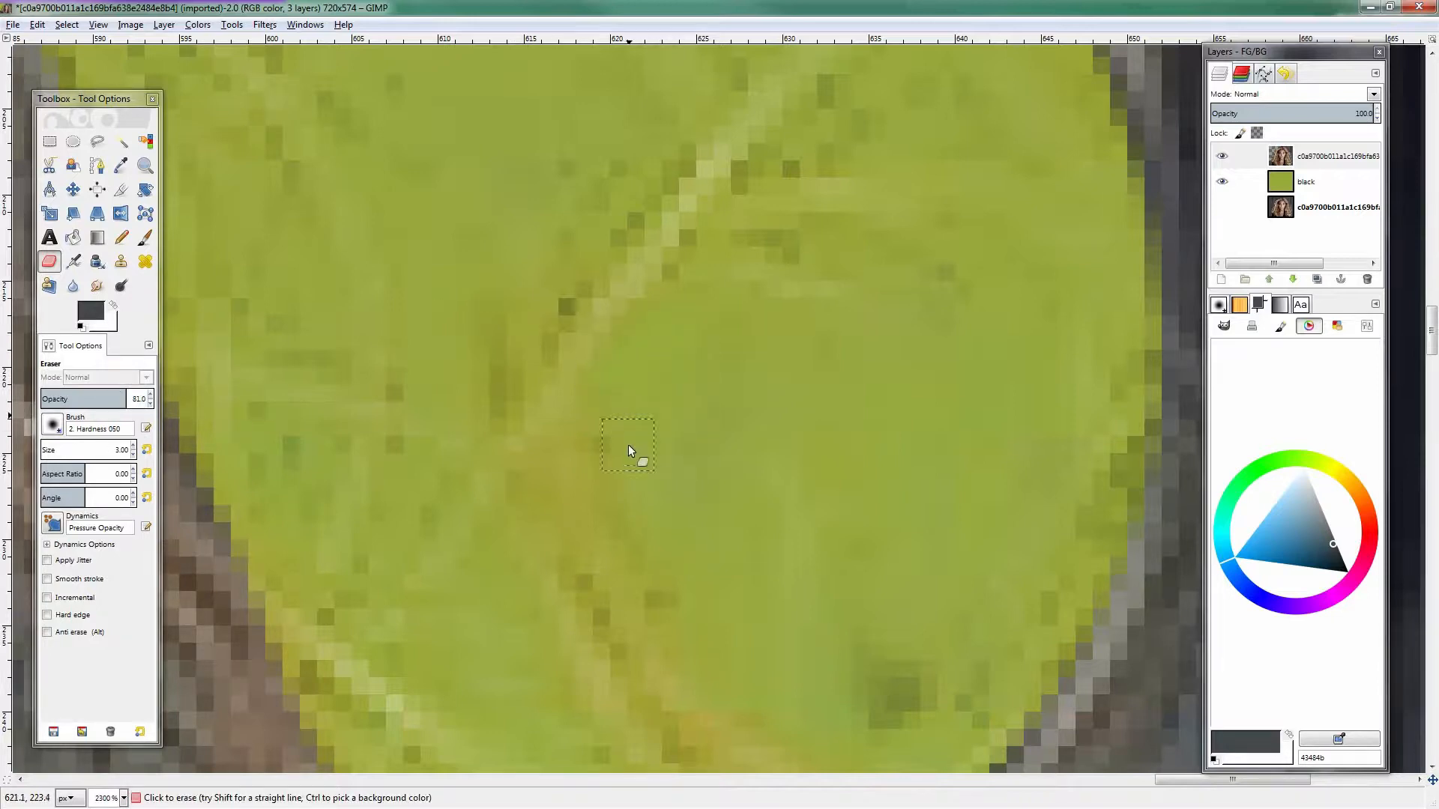
Erase the dark leftover pixels around the crossing strands in the lower part of the curl
{"action": "left_click_drag", "start_coordinate": [579, 581], "coordinate": [610, 633]}
{"action": "left_click_drag", "start_coordinate": [782, 613], "coordinate": [635, 477]}
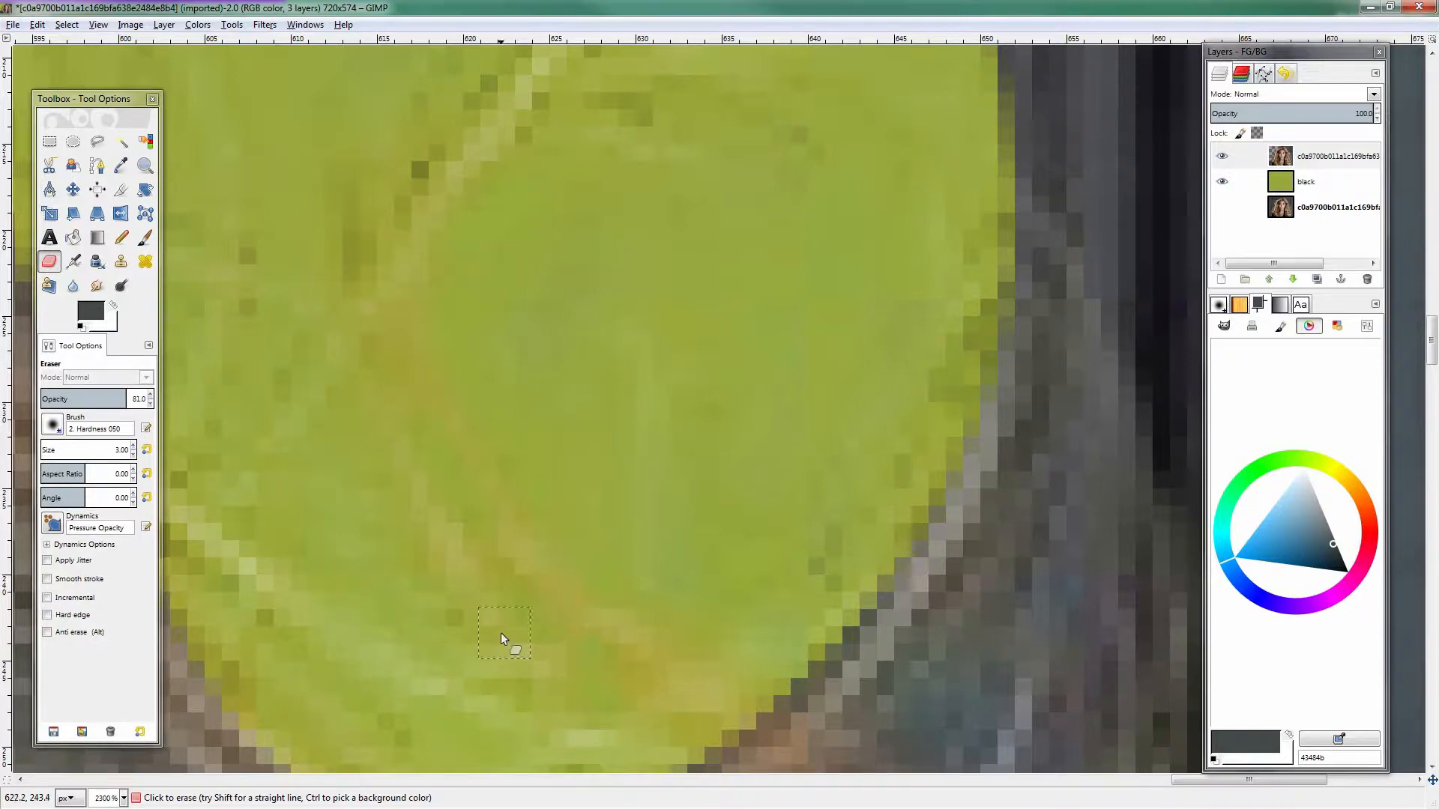
{"action": "left_click_drag", "start_coordinate": [587, 640], "coordinate": [611, 615]}
{"action": "left_click_drag", "start_coordinate": [472, 596], "coordinate": [564, 557]}
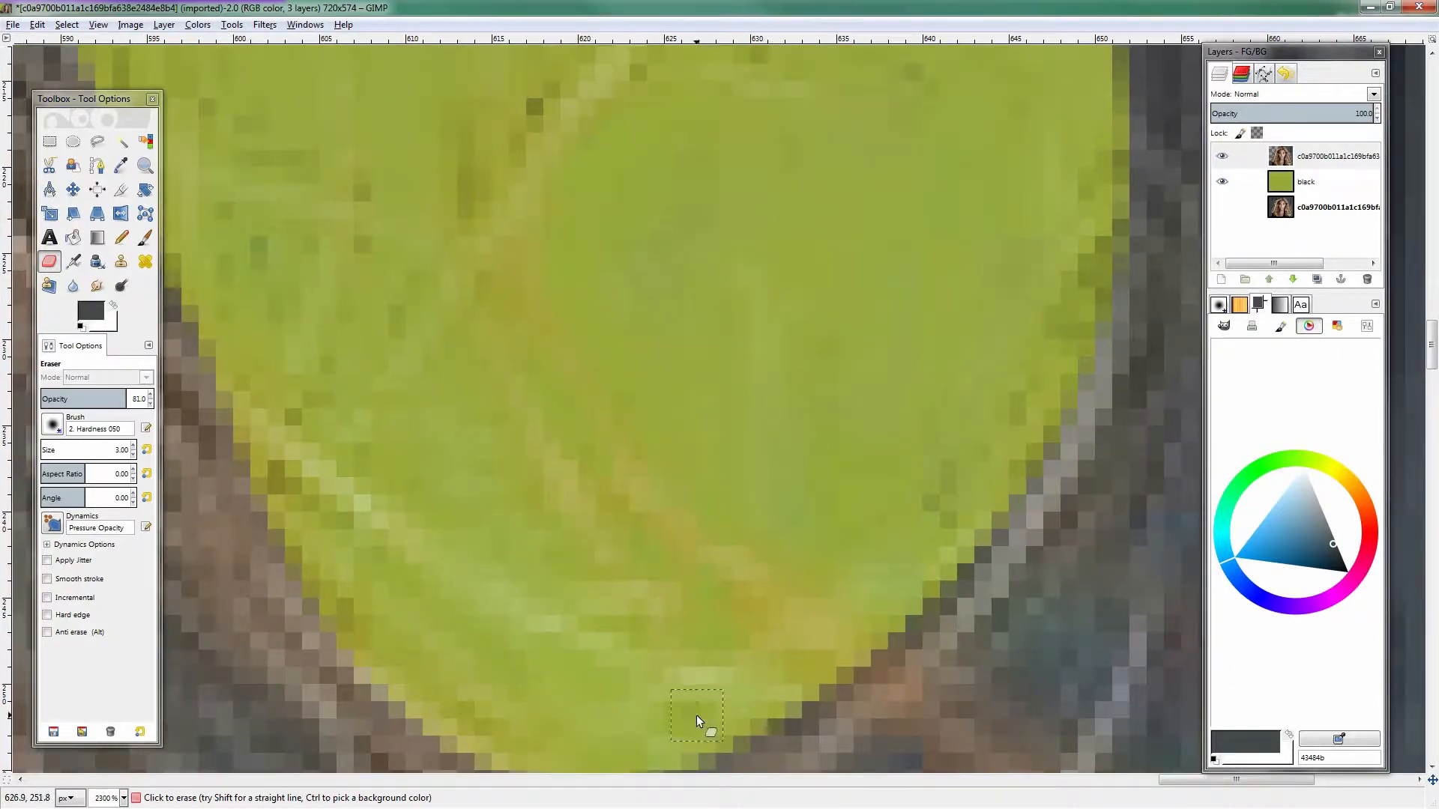
{"action": "left_click_drag", "start_coordinate": [543, 141], "coordinate": [704, 528]}
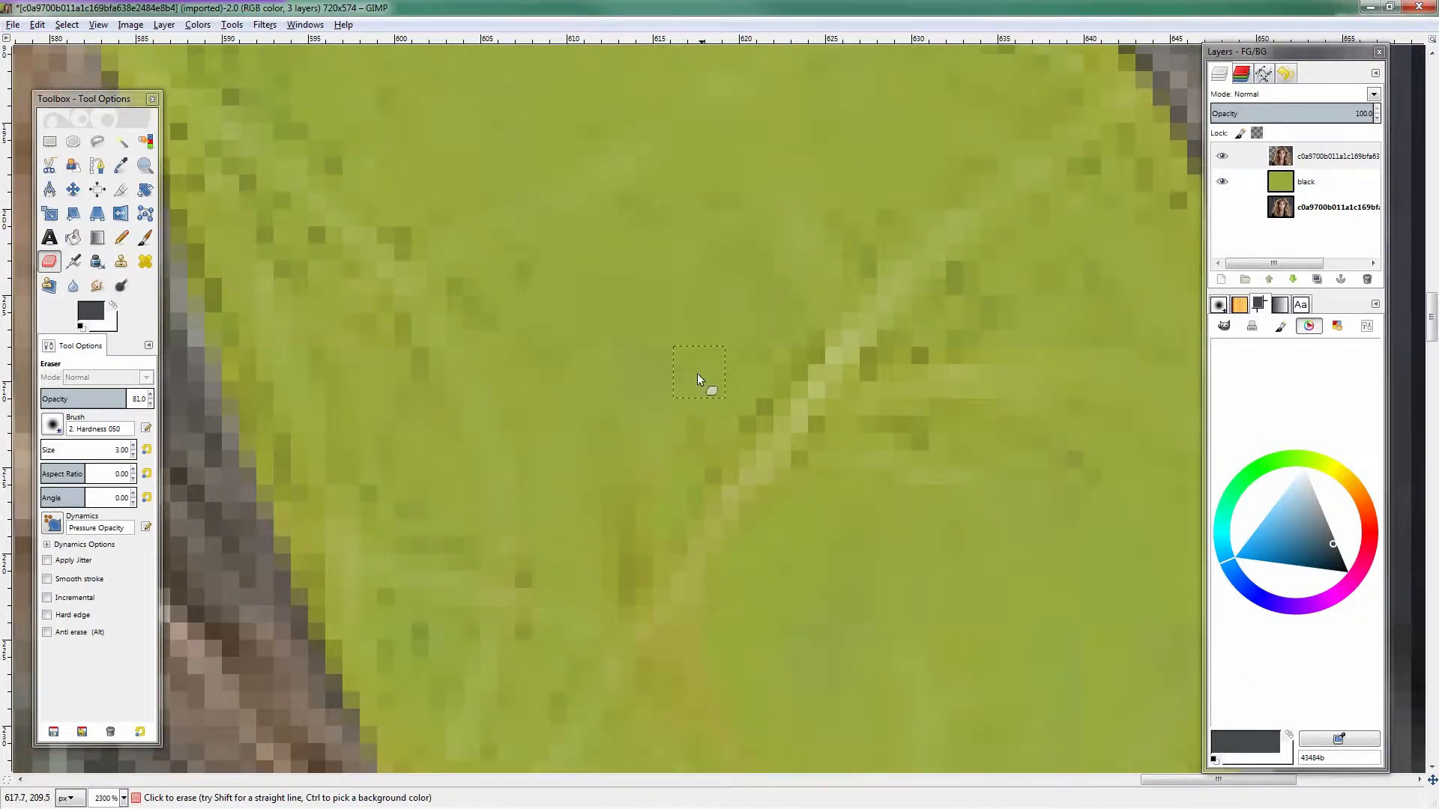
Erase the remaining dark specks beside the diagonal strand and in the upper part of the curl
{"action": "left_click_drag", "start_coordinate": [912, 409], "coordinate": [727, 520]}
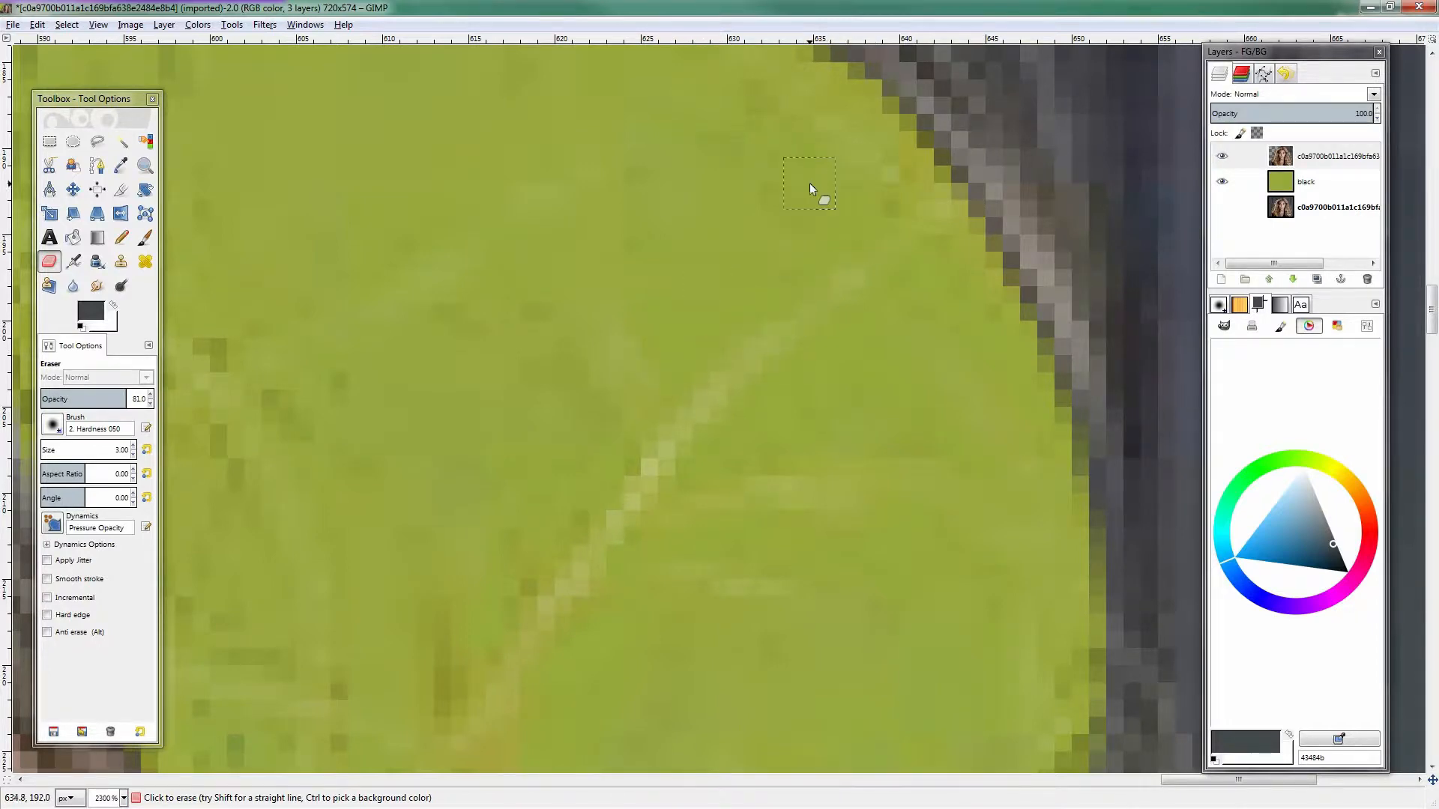
{"action": "left_click_drag", "start_coordinate": [758, 367], "coordinate": [879, 402]}
{"action": "left_click_drag", "start_coordinate": [498, 541], "coordinate": [773, 444]}
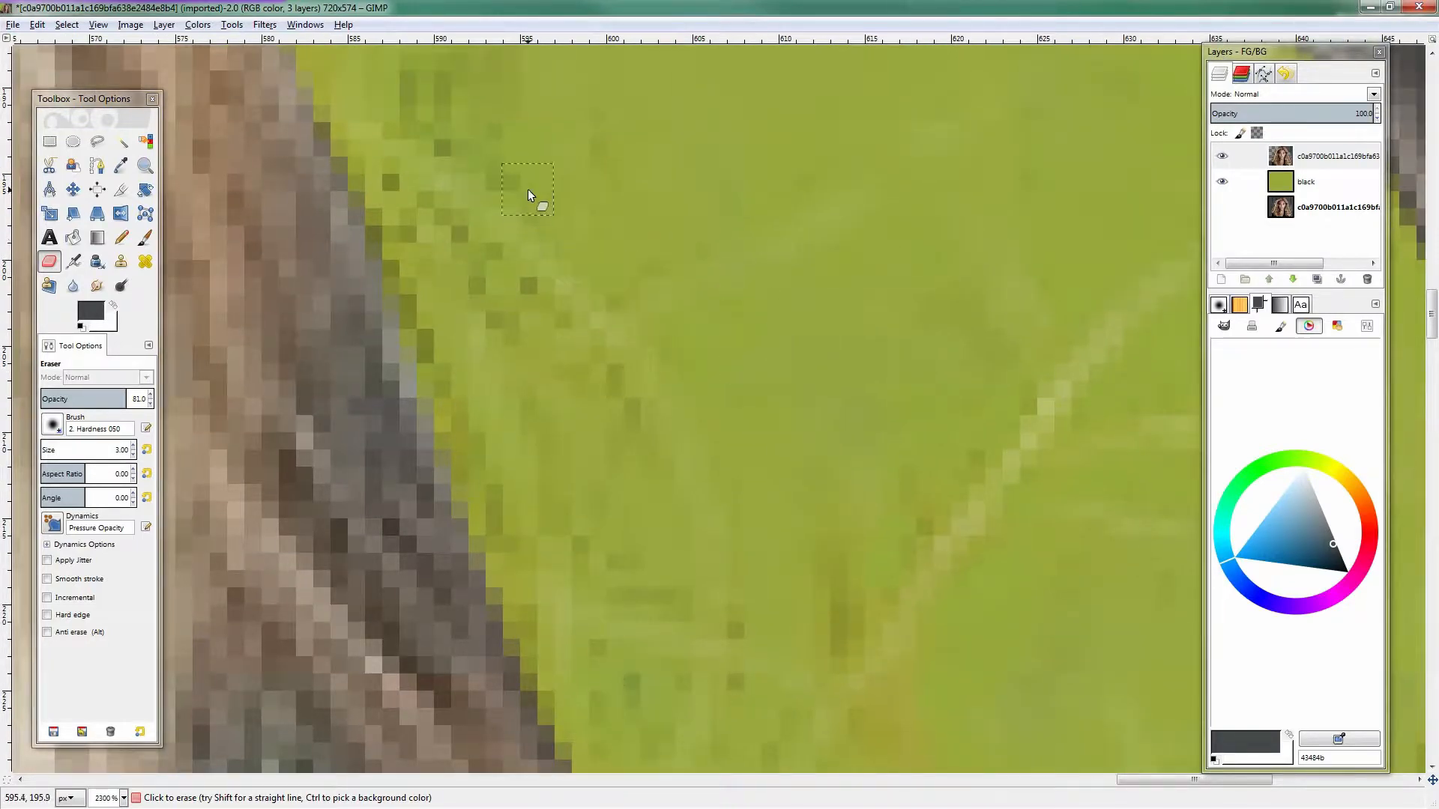
{"action": "left_click_drag", "start_coordinate": [542, 171], "coordinate": [631, 297]}
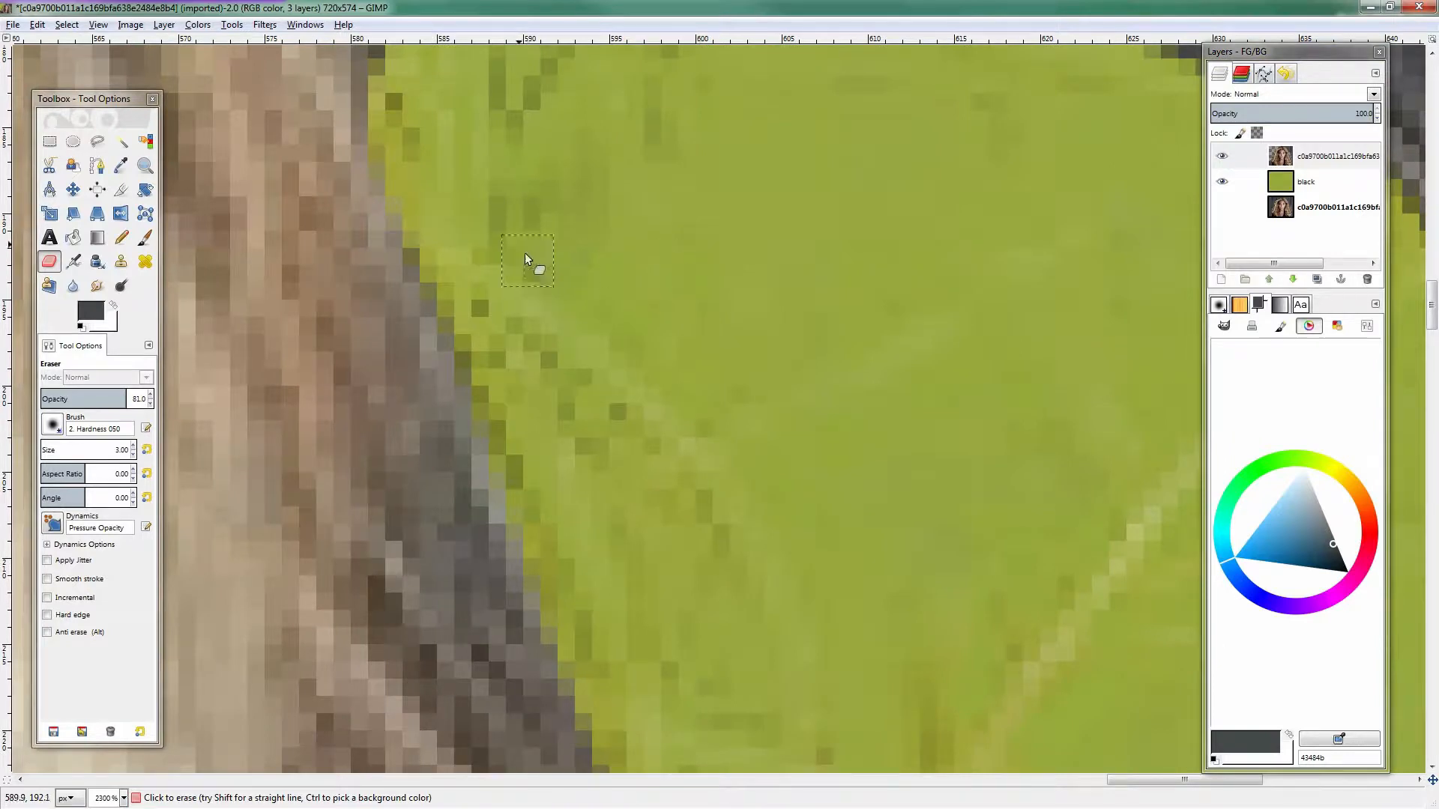
{"action": "left_click_drag", "start_coordinate": [517, 129], "coordinate": [712, 390]}
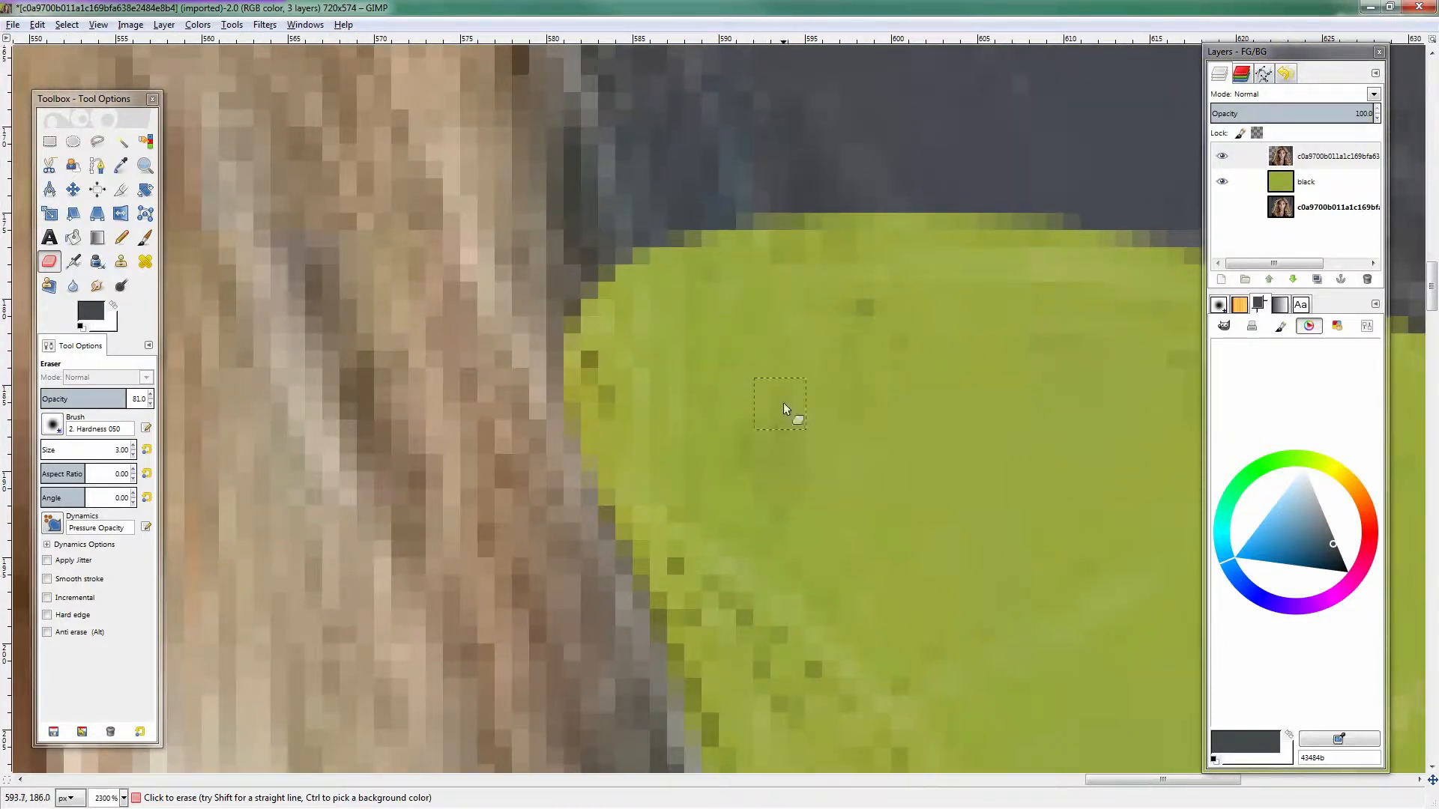
Compare the finished loose strands on the opposite side of the head with the curl being cleaned
{"action": "scroll", "coordinate": [781, 519], "scroll_direction": "down", "scroll_amount": 8}
{"action": "scroll", "coordinate": [576, 428], "scroll_direction": "up", "scroll_amount": 4}
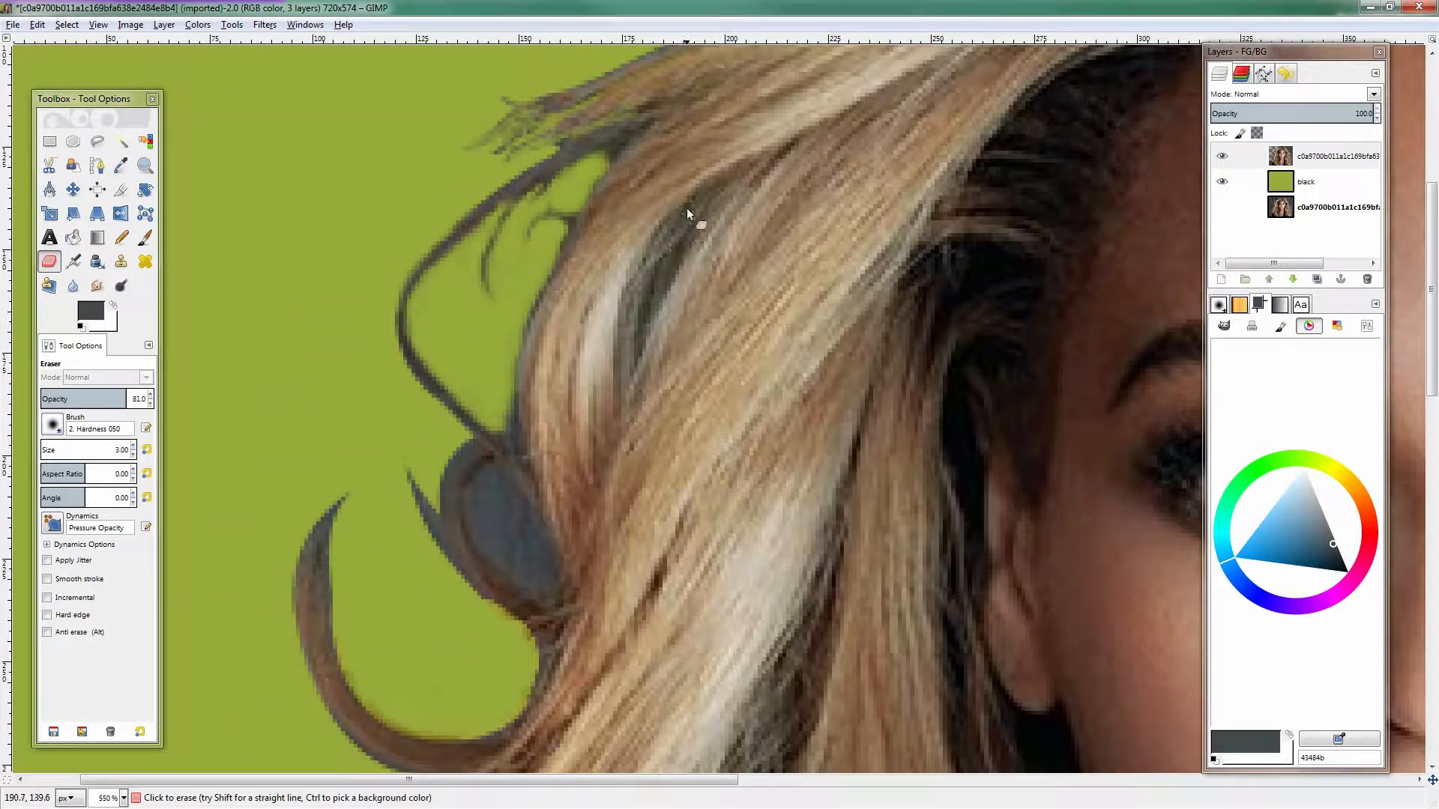
{"action": "scroll", "coordinate": [679, 219], "scroll_direction": "down", "scroll_amount": 1}
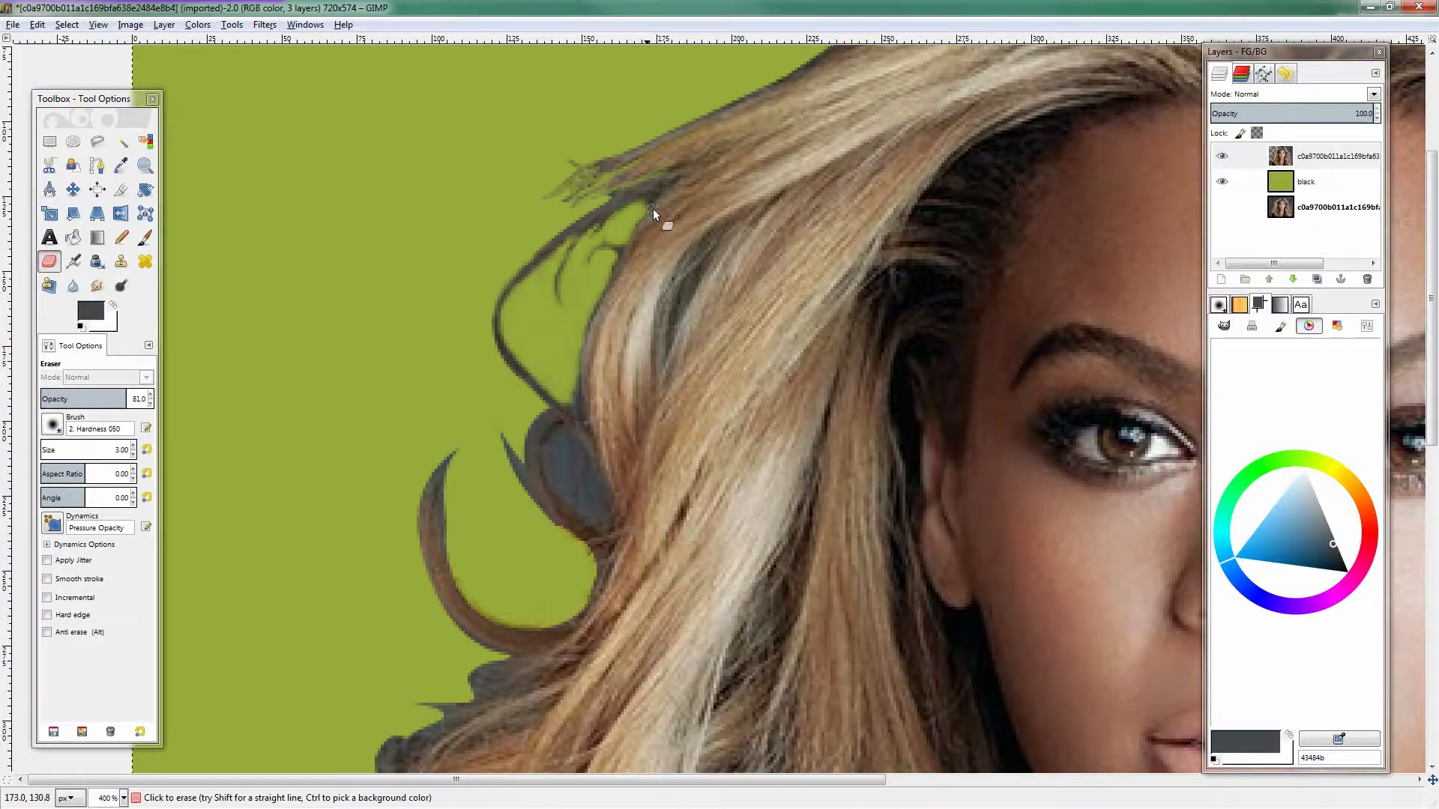
{"action": "scroll", "coordinate": [724, 234], "scroll_direction": "down", "scroll_amount": 2}
{"action": "left_click_drag", "start_coordinate": [1084, 331], "coordinate": [520, 216]}
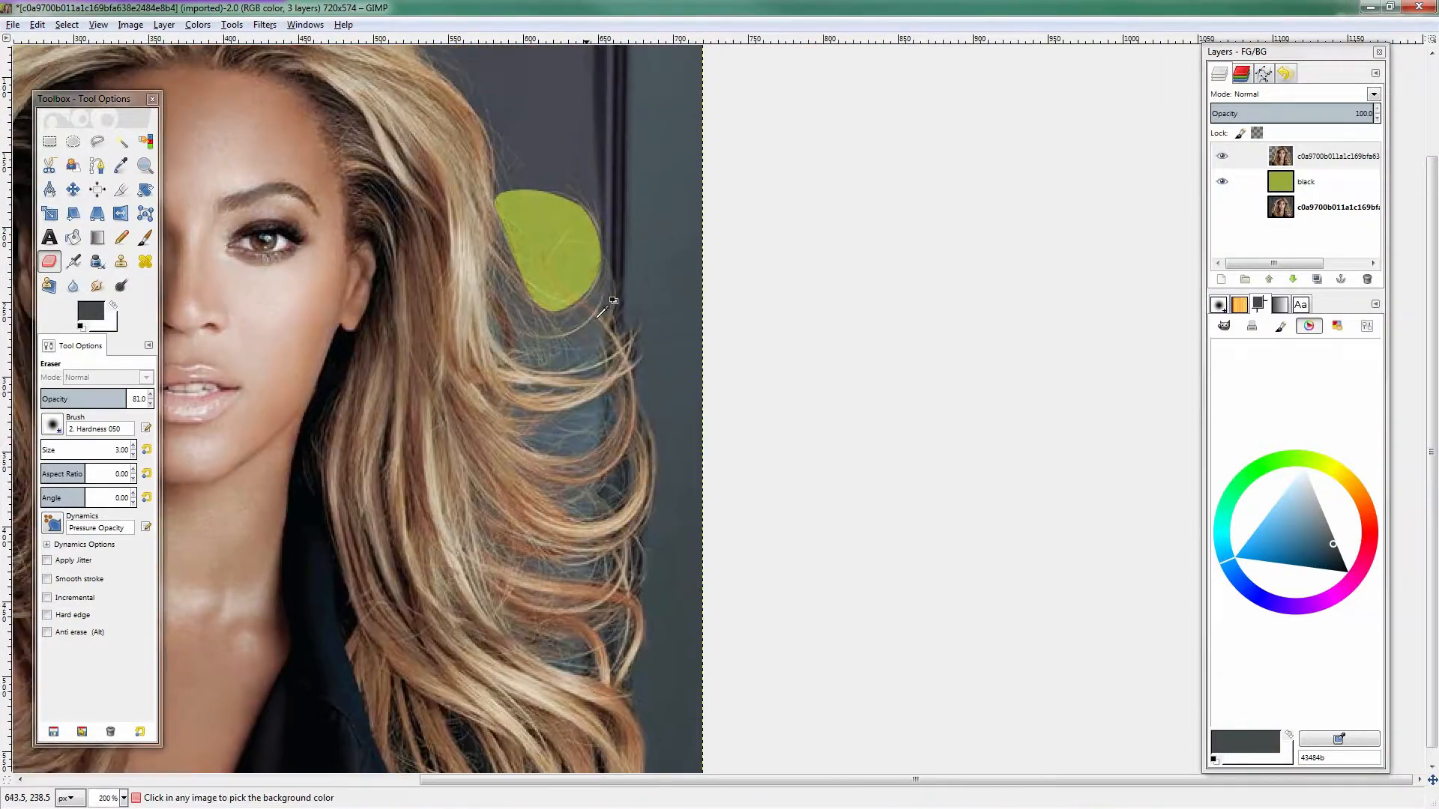
{"action": "scroll", "coordinate": [508, 212], "scroll_direction": "up", "scroll_amount": 2}
{"action": "scroll", "coordinate": [515, 202], "scroll_direction": "up", "scroll_amount": 4}
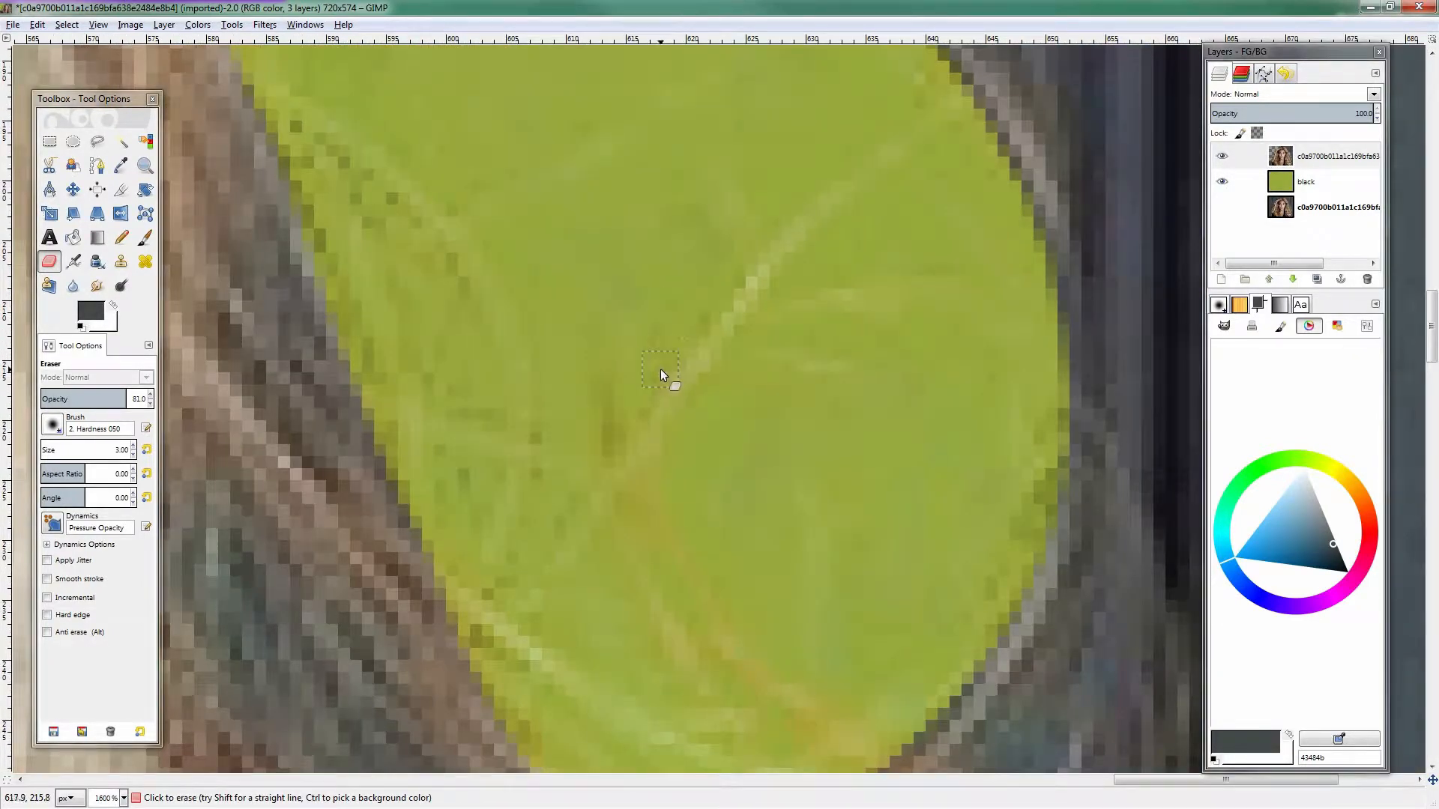
Lower the Eraser opacity to 67 and erase the faint dark pixels along the hair-side edge of the curl
{"action": "scroll", "coordinate": [579, 346], "scroll_direction": "left", "scroll_amount": 2}
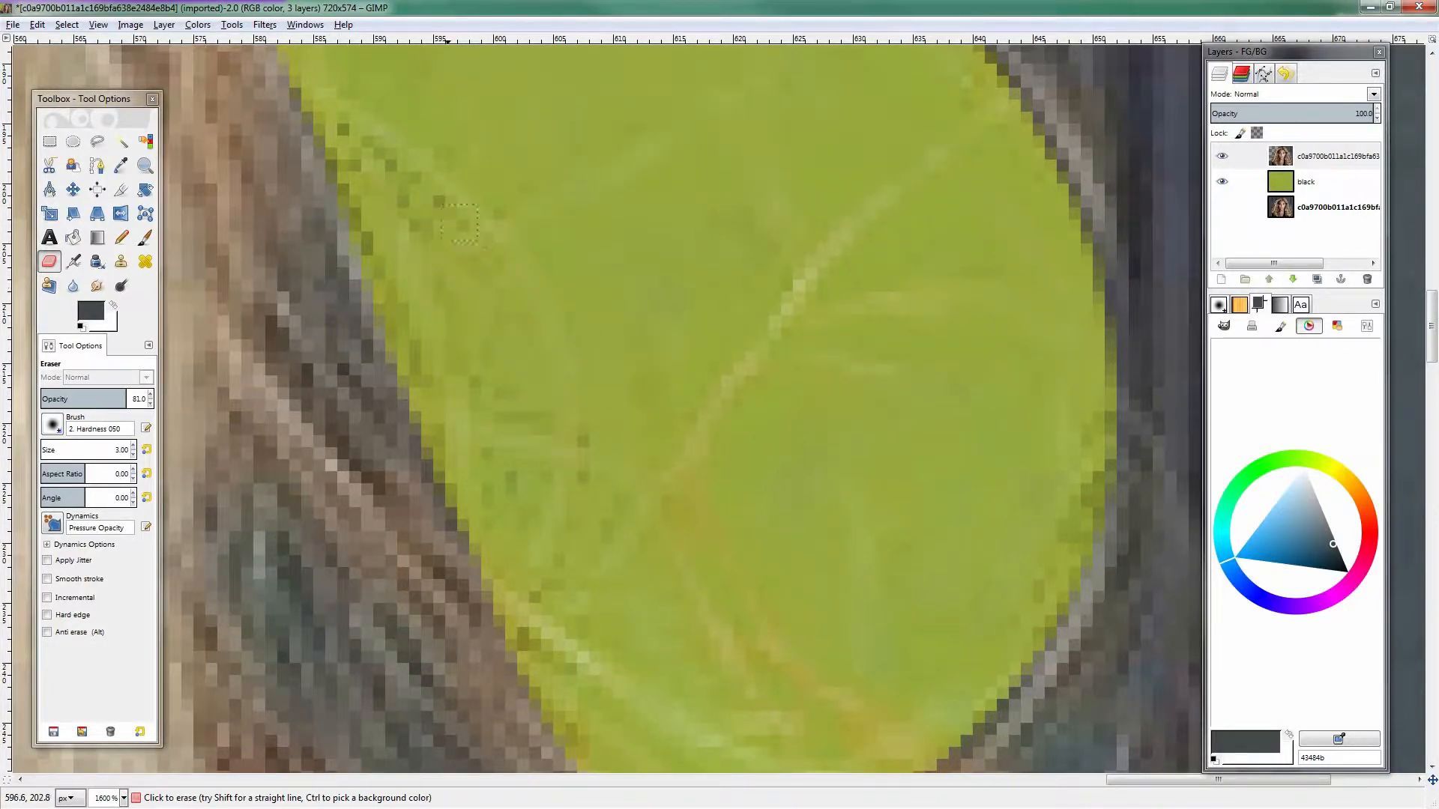
{"action": "left_click_drag", "start_coordinate": [116, 396], "coordinate": [111, 396]}
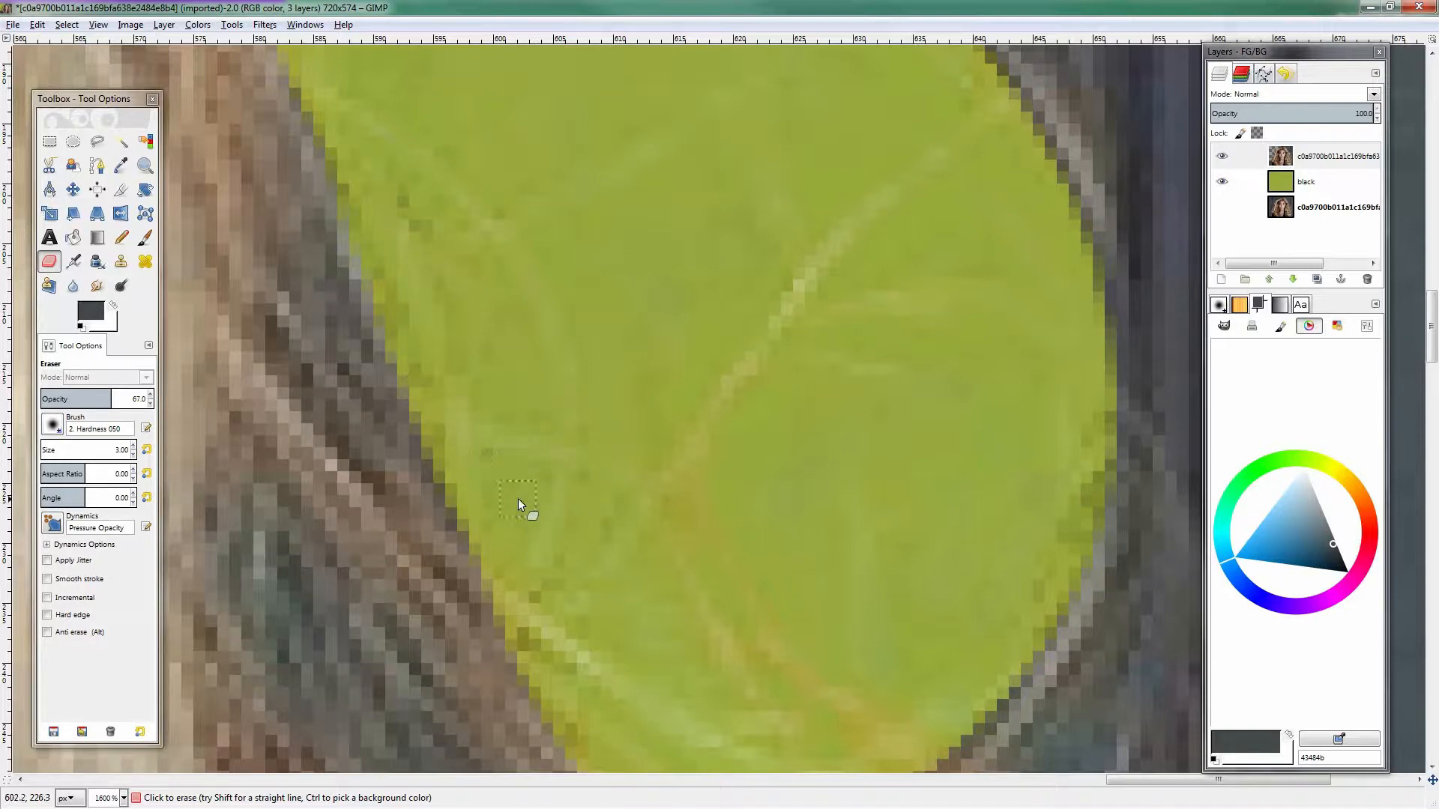
{"action": "scroll", "coordinate": [803, 440], "scroll_direction": "down", "scroll_amount": 2}
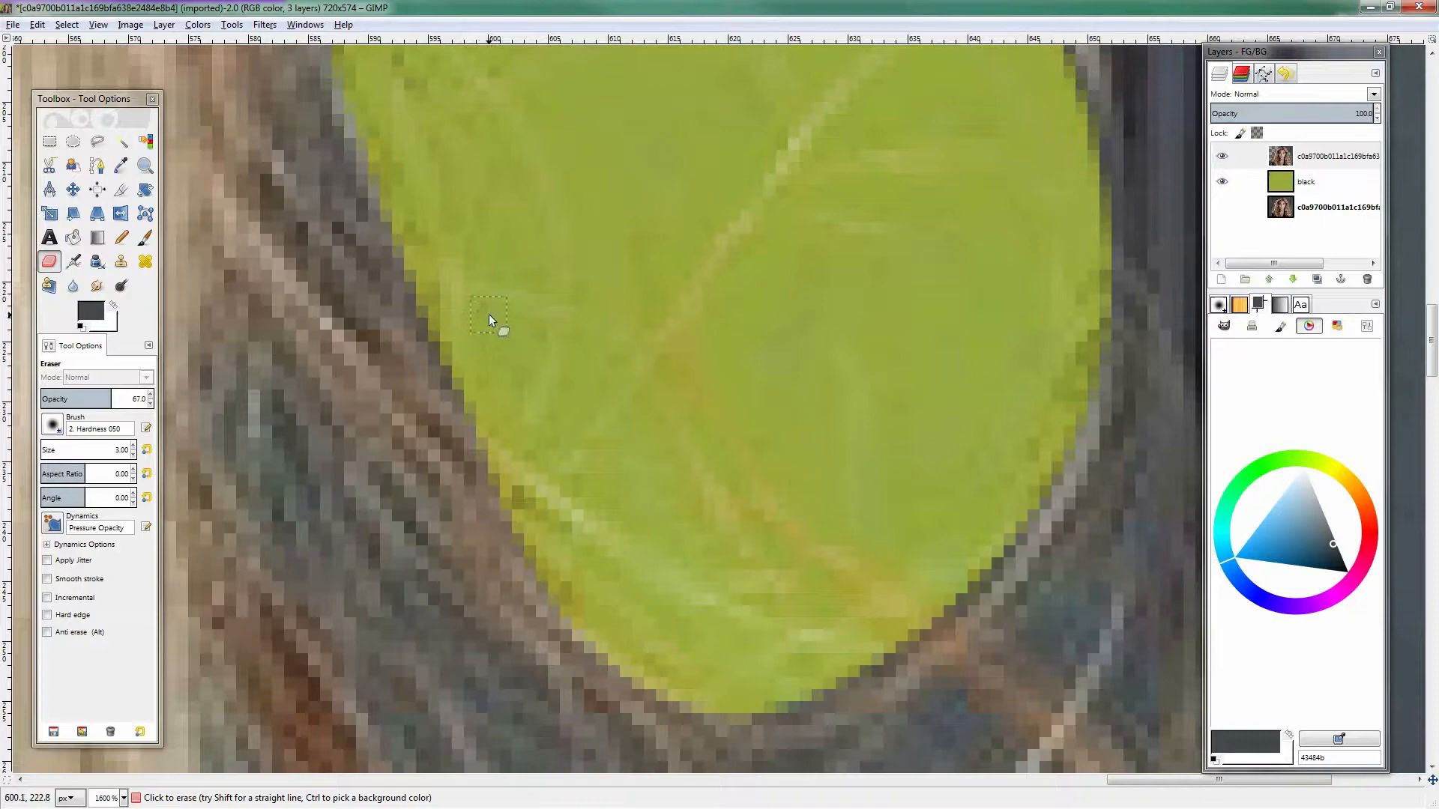
{"action": "scroll", "coordinate": [489, 320], "scroll_direction": "right", "scroll_amount": 4}
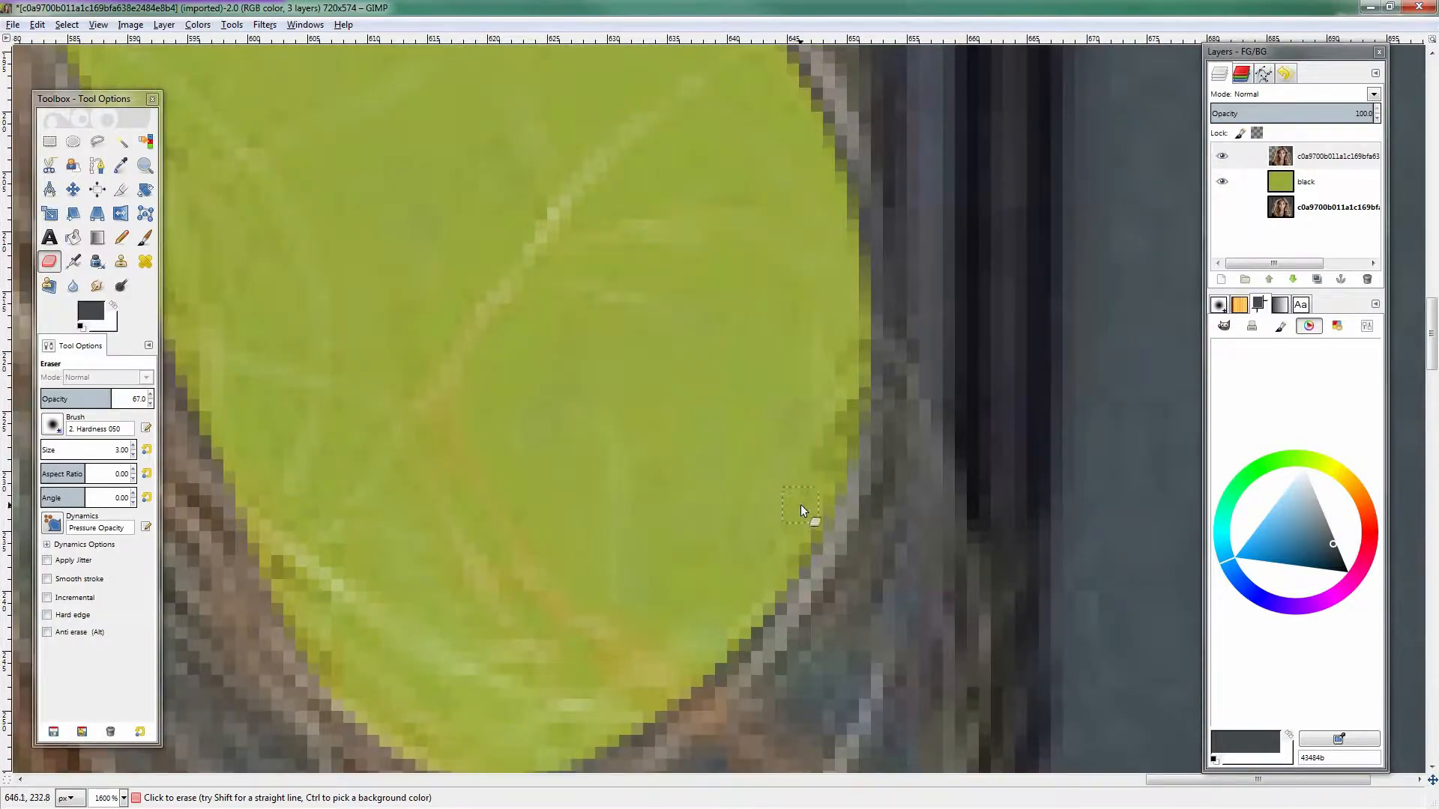
{"action": "scroll", "coordinate": [531, 444], "scroll_direction": "left", "scroll_amount": 5}
{"action": "scroll", "coordinate": [697, 633], "scroll_direction": "up", "scroll_amount": 2}
{"action": "mouse_move", "coordinate": [697, 634]}
{"action": "left_mouse_down"}
{"action": "mouse_move", "coordinate": [700, 505]}
{"action": "mouse_move", "coordinate": [642, 597]}
{"action": "left_mouse_up"}
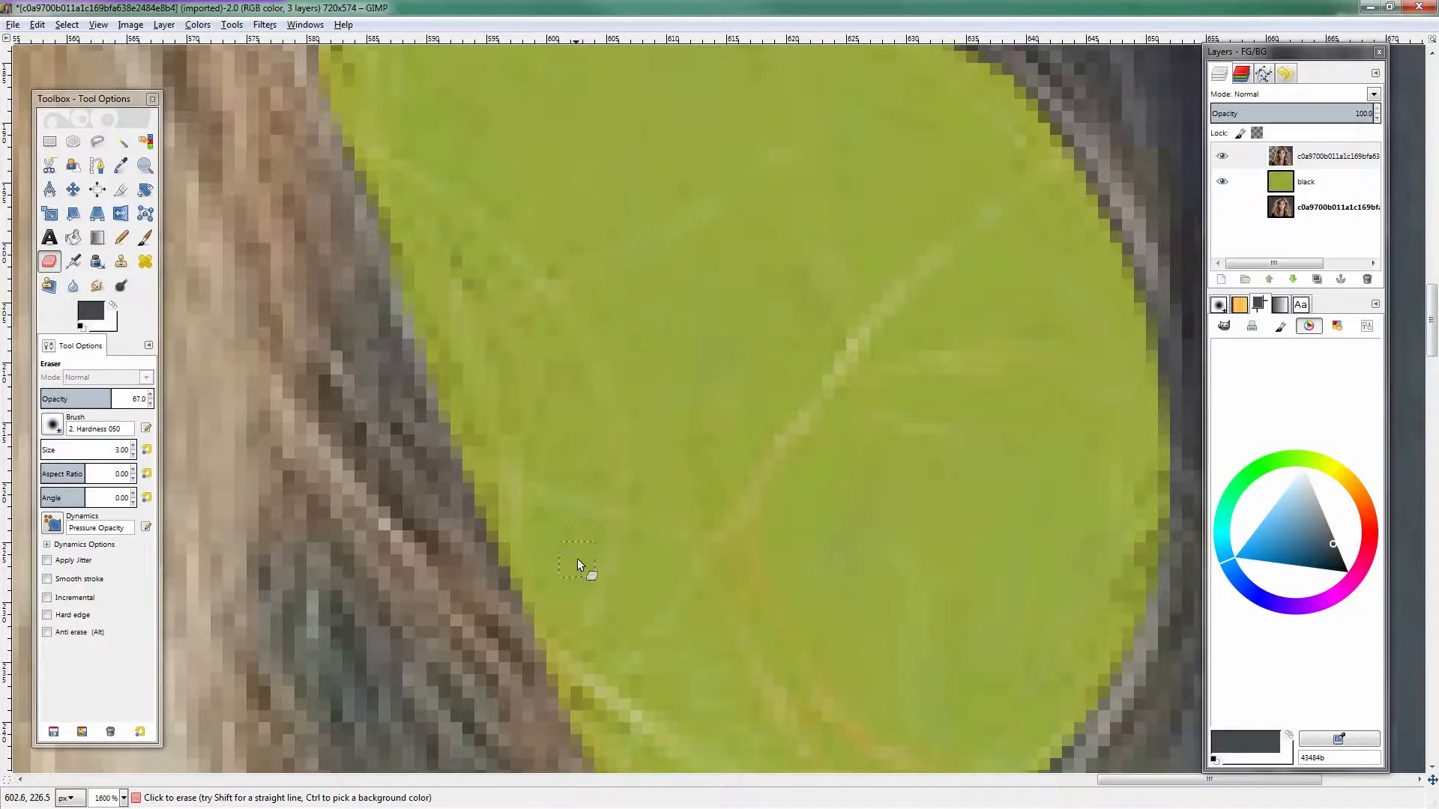
Examine the cleaned curl from its lower tip to its upper edge, and the whole portrait cutout
{"action": "left_click_drag", "start_coordinate": [832, 565], "coordinate": [609, 415]}
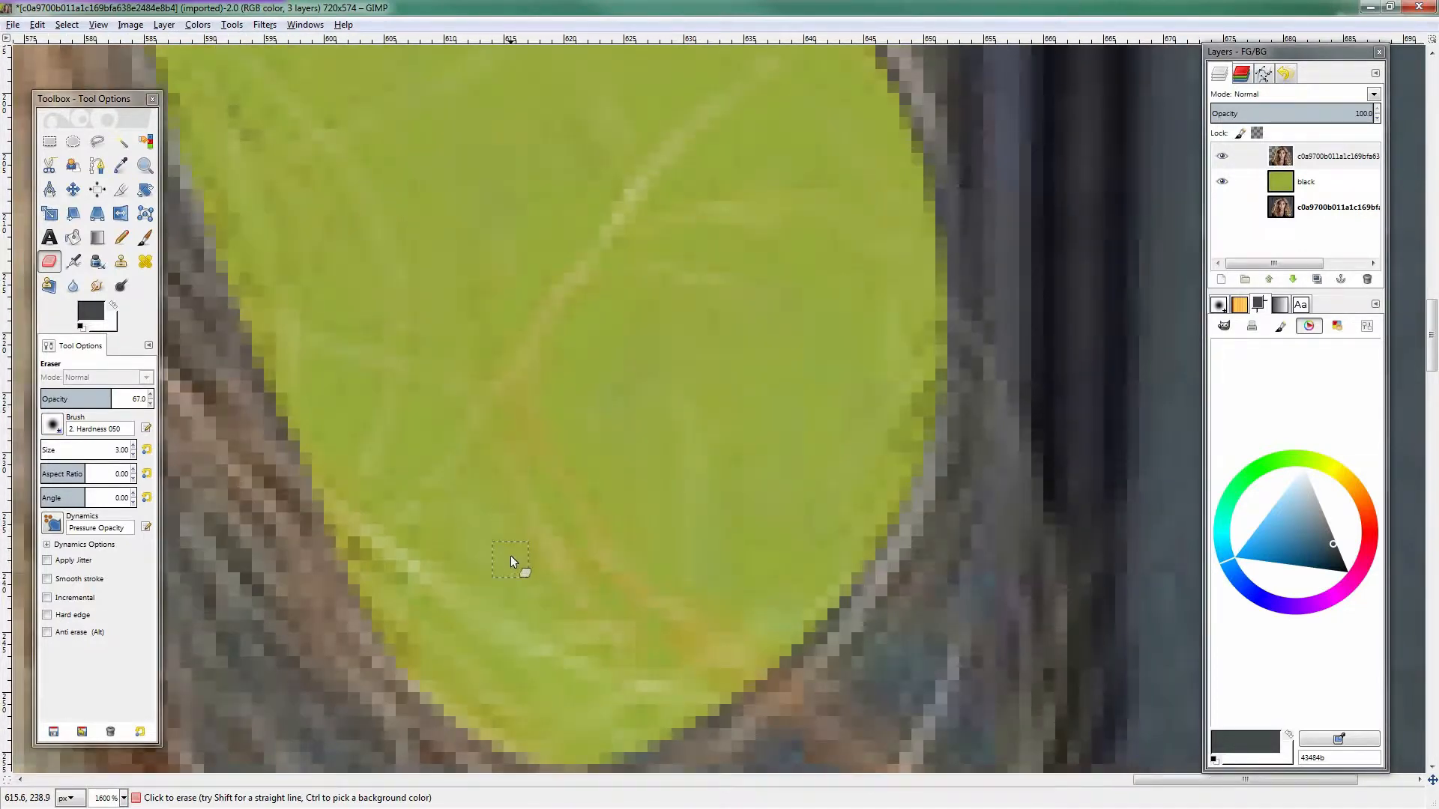
{"action": "left_click_drag", "start_coordinate": [510, 556], "coordinate": [697, 512]}
{"action": "scroll", "coordinate": [652, 484], "scroll_direction": "down", "scroll_amount": 3}
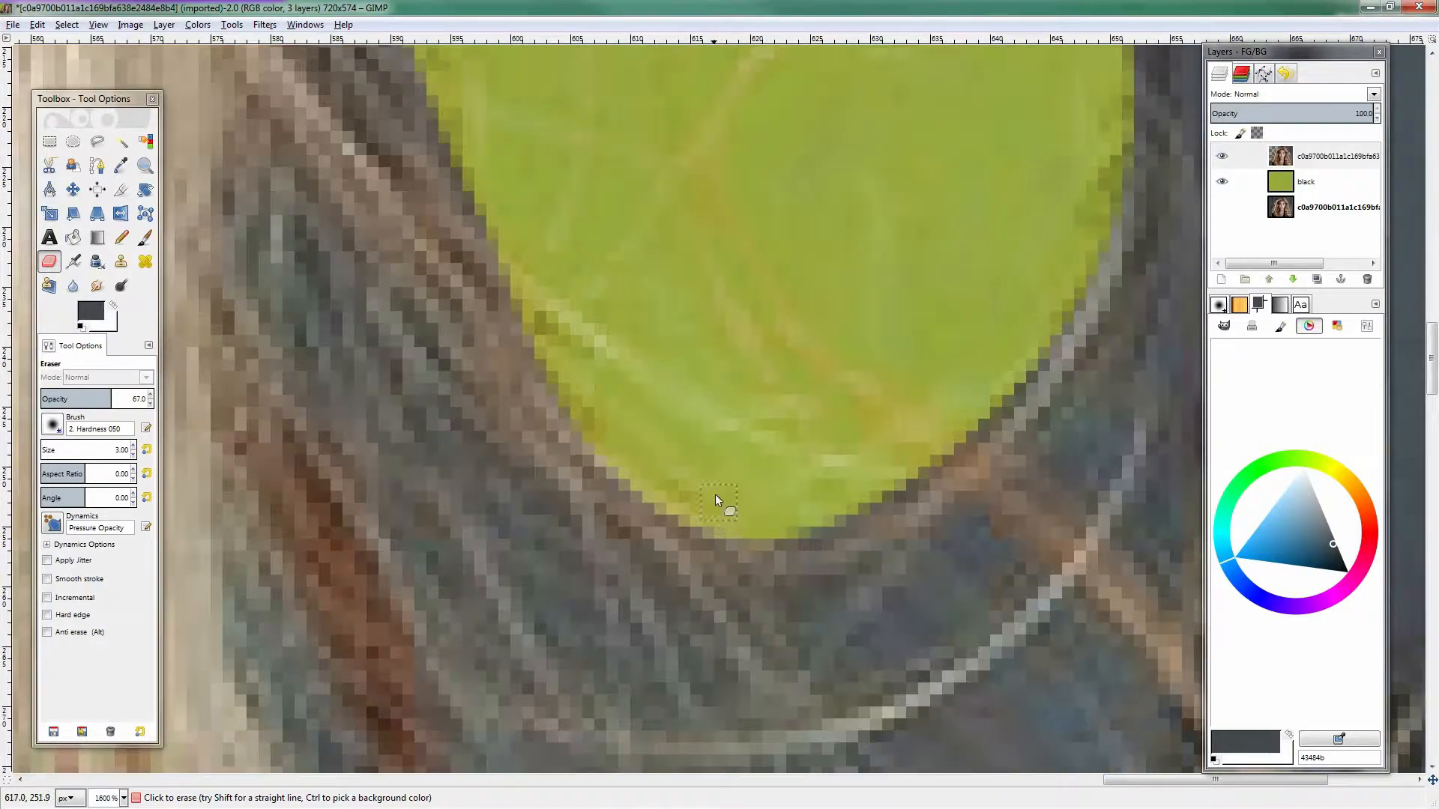
{"action": "scroll", "coordinate": [539, 325], "scroll_direction": "up", "scroll_amount": 10}
{"action": "scroll", "coordinate": [565, 528], "scroll_direction": "left", "scroll_amount": 1}
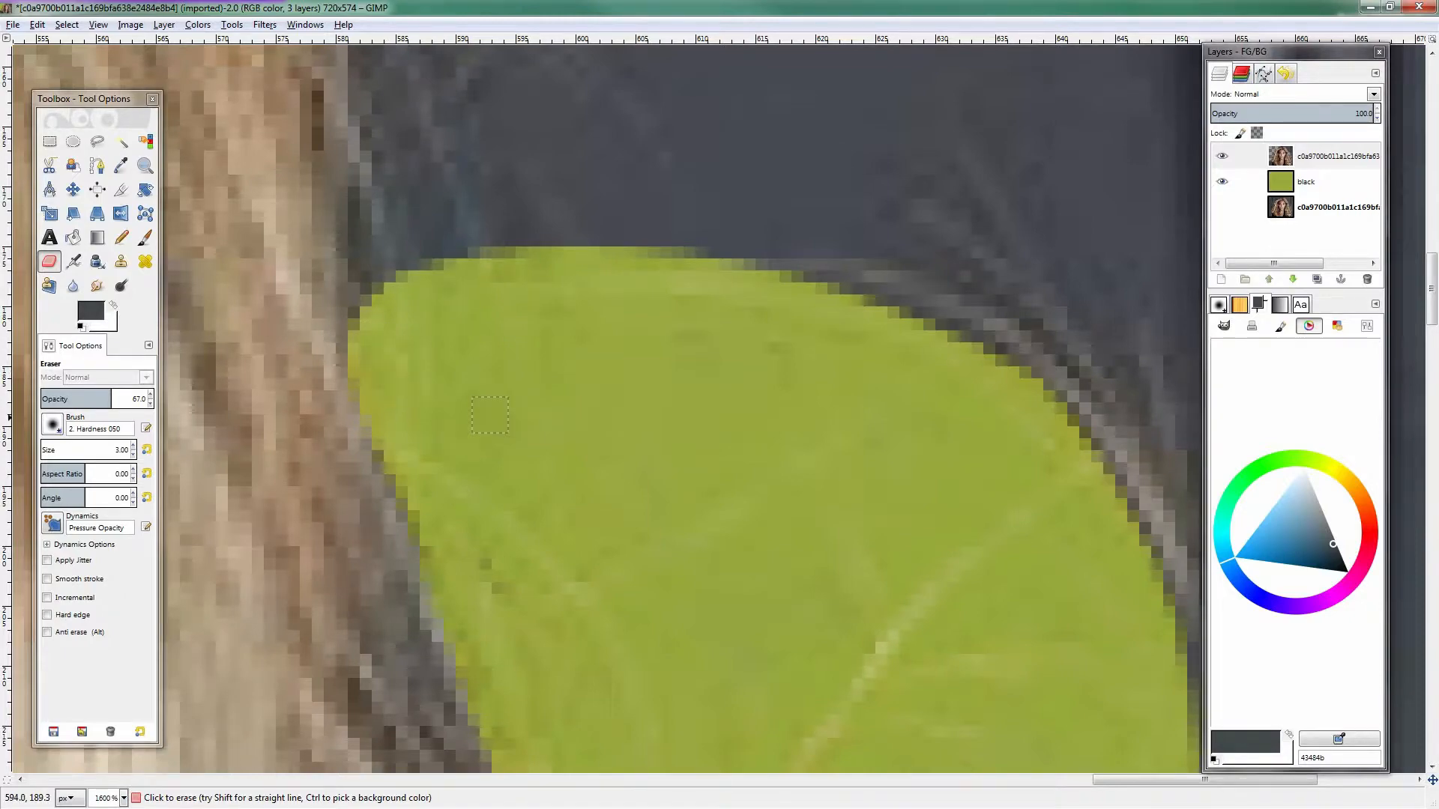
{"action": "scroll", "coordinate": [490, 414], "scroll_direction": "down", "scroll_amount": 6}
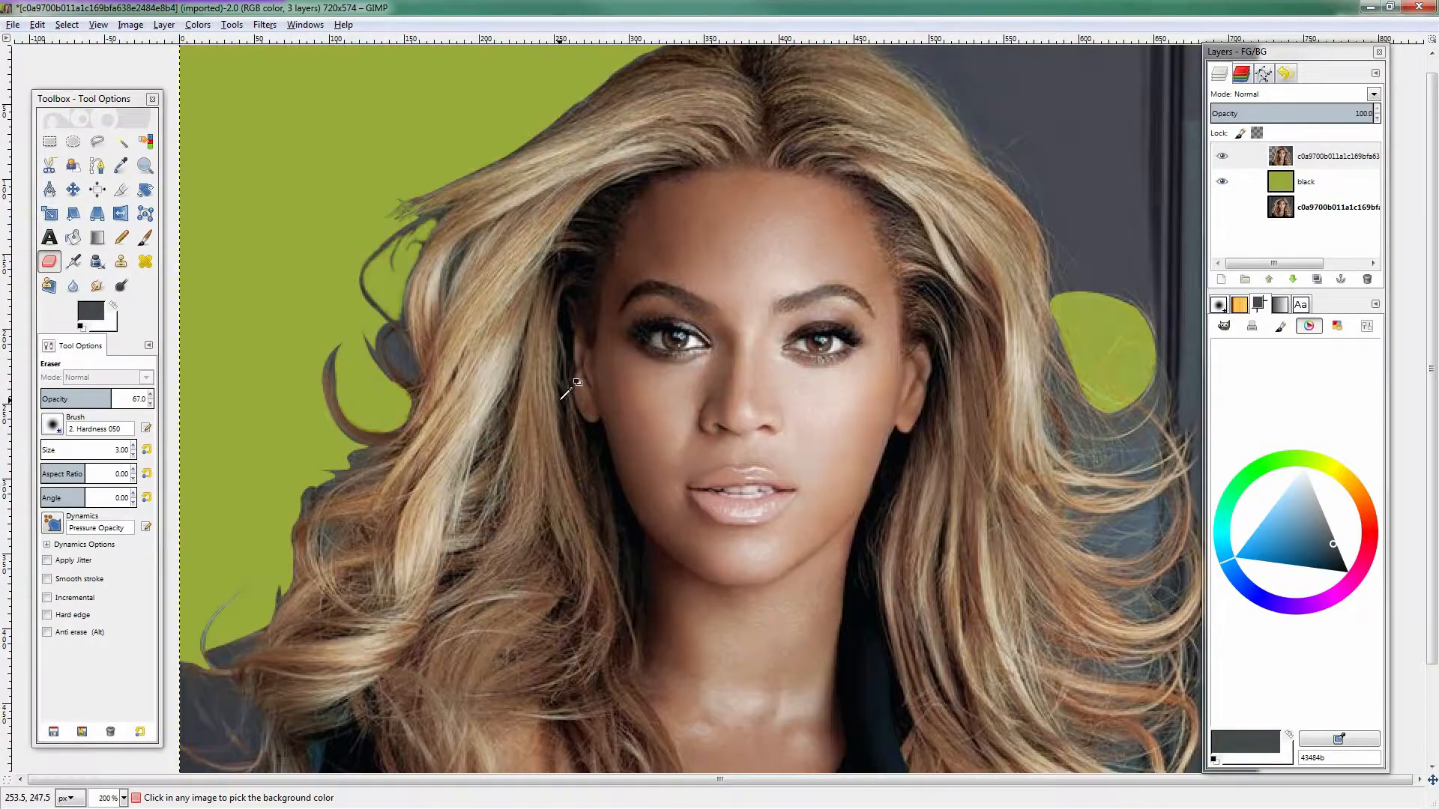
{"action": "left_click_drag", "start_coordinate": [1041, 440], "coordinate": [560, 408]}
{"action": "scroll", "coordinate": [609, 326], "scroll_direction": "down", "scroll_amount": 3}
{"action": "left_click_drag", "start_coordinate": [580, 354], "coordinate": [781, 397]}
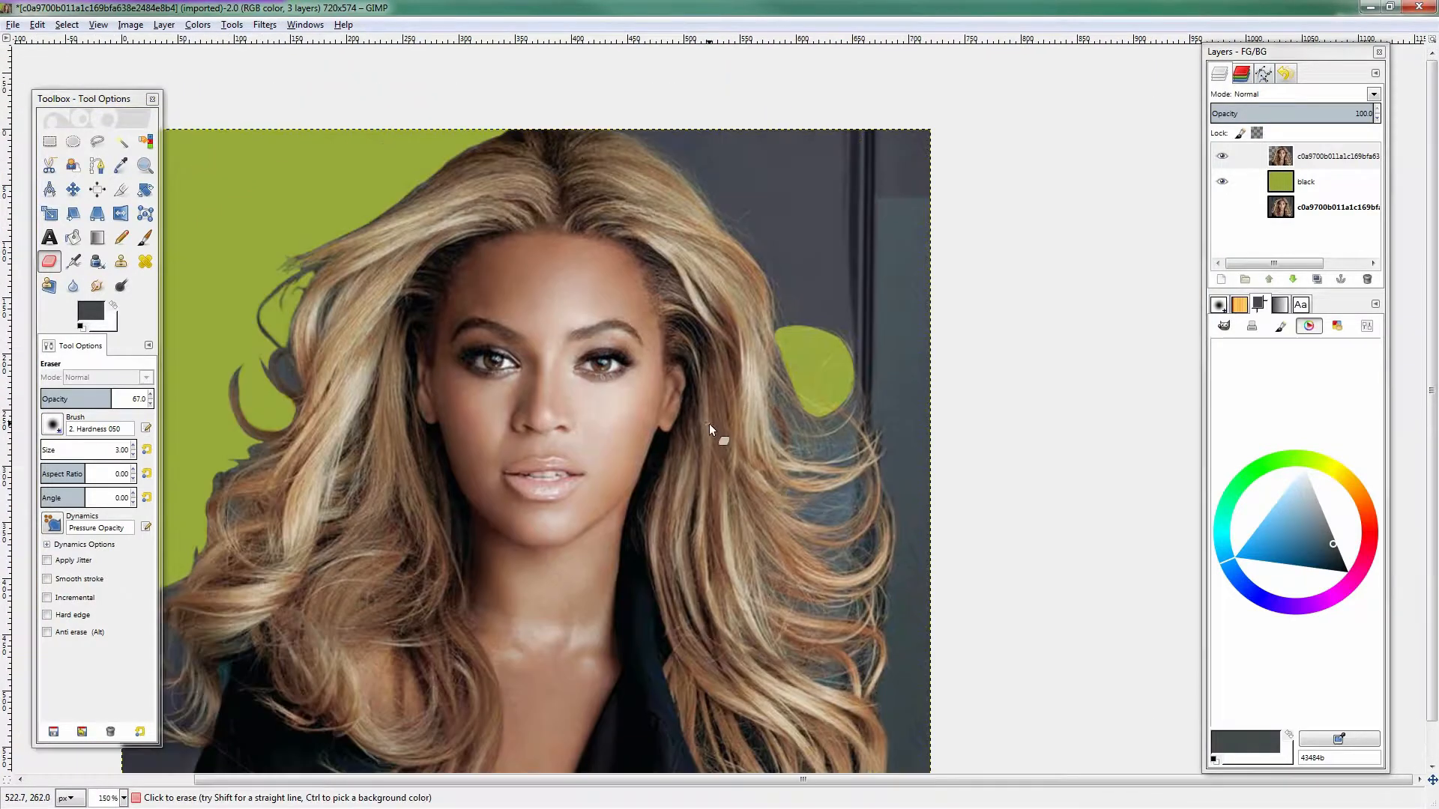
Try the green fill layer named black with its hue shifted to -60 using Hue-Saturation
{"action": "left_click", "coordinate": [1308, 182]}
{"action": "left_click_drag", "start_coordinate": [524, 185], "coordinate": [604, 151]}
{"action": "left_click", "coordinate": [198, 24]}
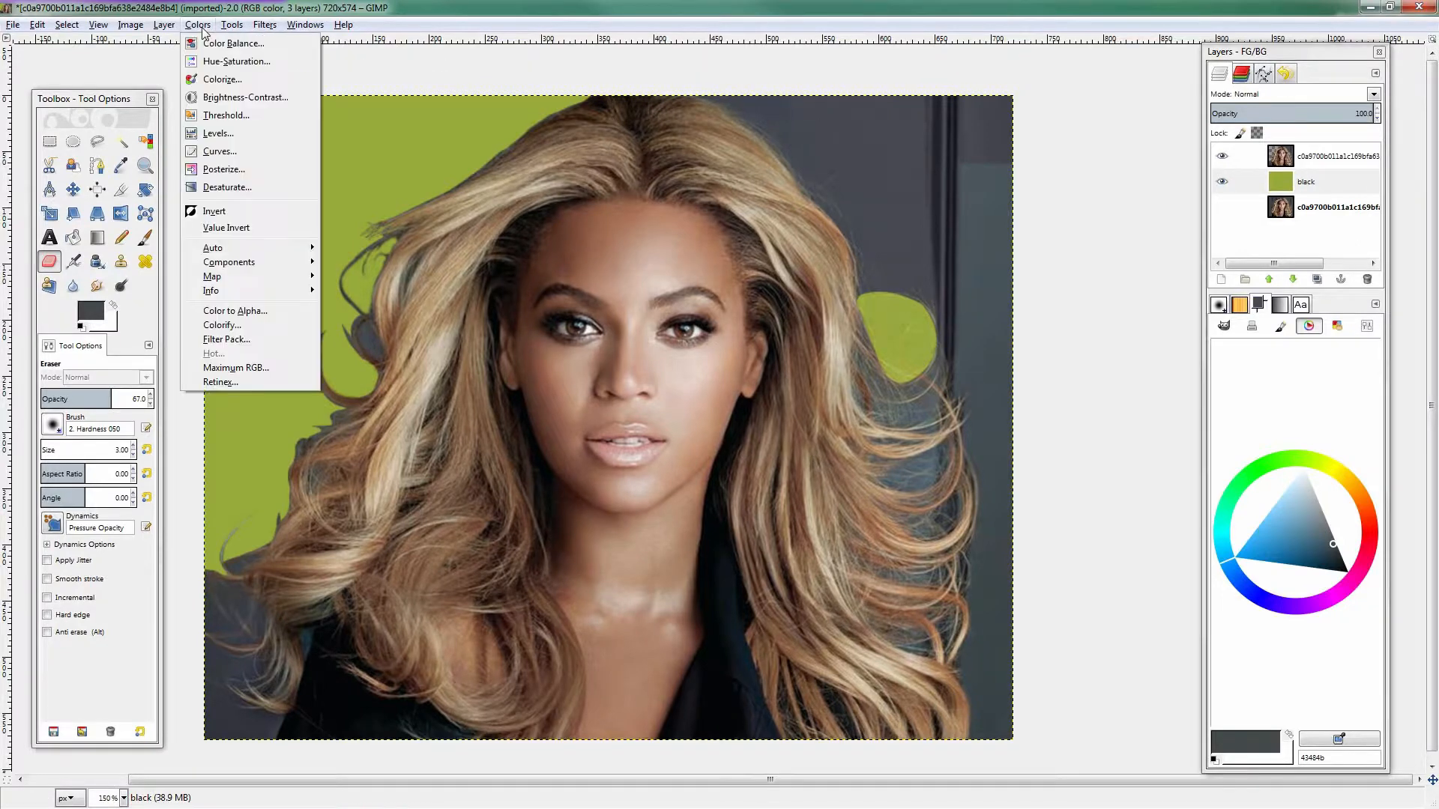
{"action": "left_click", "coordinate": [225, 58]}
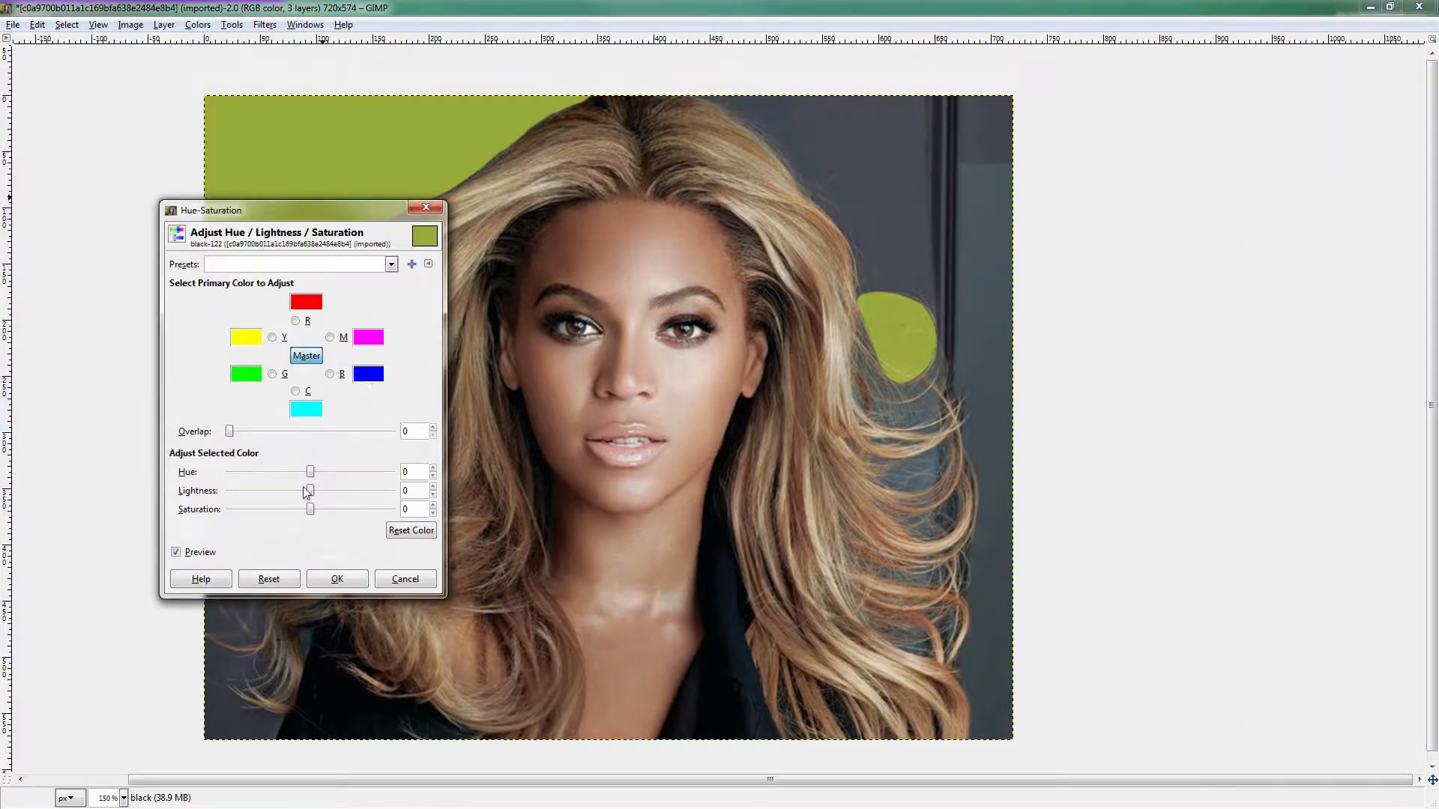
{"action": "left_click_drag", "start_coordinate": [309, 472], "coordinate": [276, 484]}
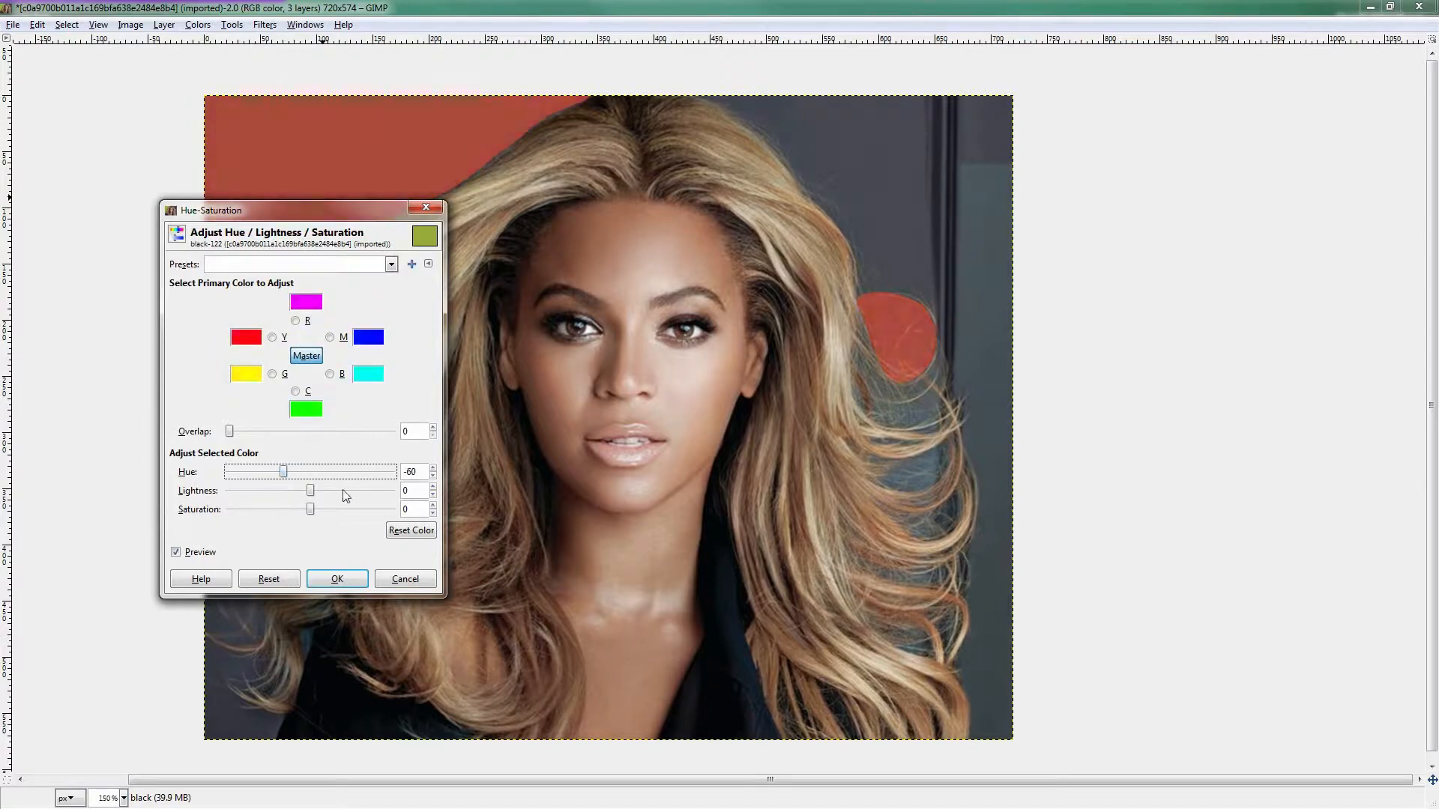
{"action": "left_click", "coordinate": [406, 578]}
{"action": "key", "text": "Tab"}
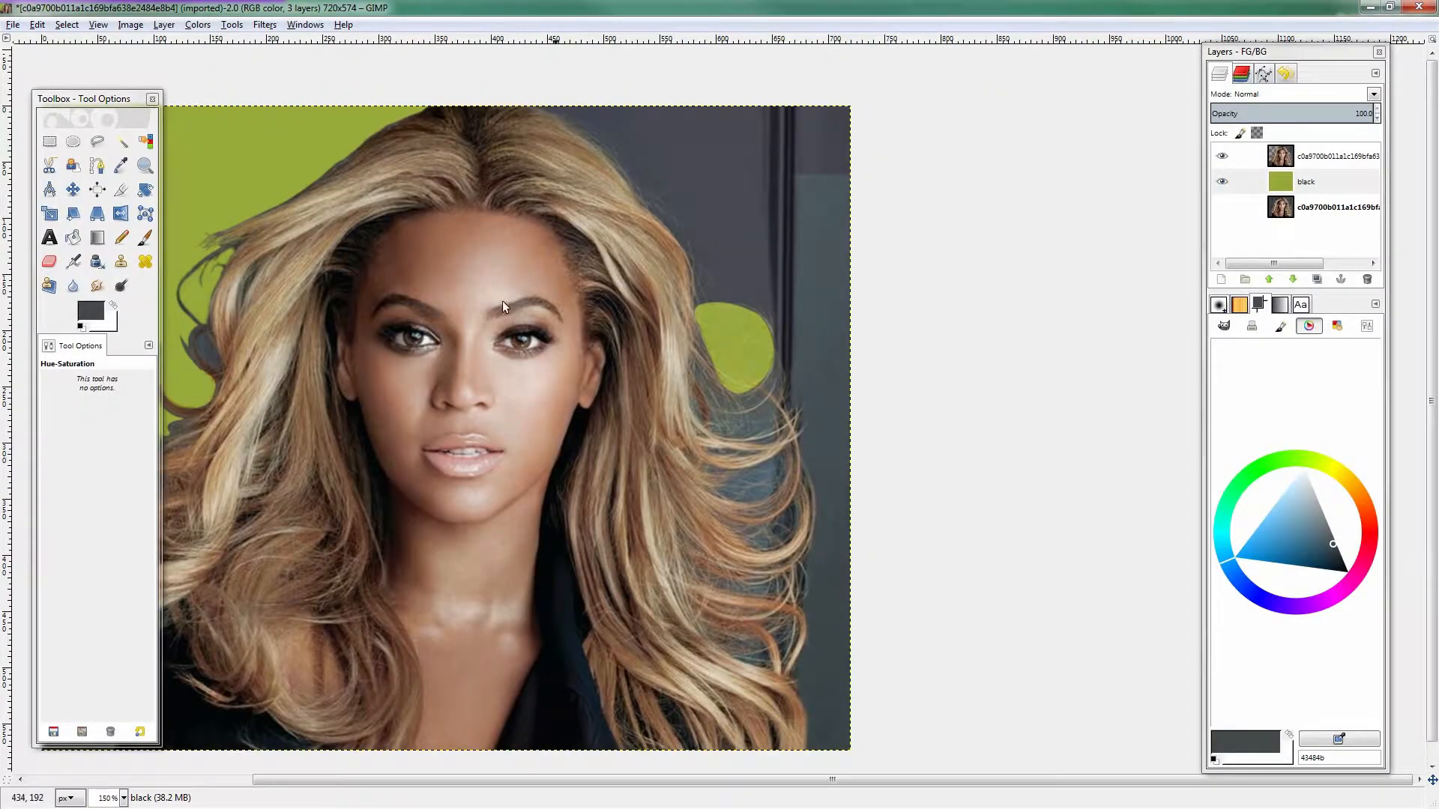
{"action": "scroll", "coordinate": [637, 420], "scroll_direction": "up", "scroll_amount": 3}
{"action": "scroll", "coordinate": [750, 375], "scroll_direction": "down", "scroll_amount": 3}
{"action": "scroll", "coordinate": [717, 349], "scroll_direction": "down", "scroll_amount": 2}
{"action": "scroll", "coordinate": [825, 378], "scroll_direction": "up", "scroll_amount": 2}
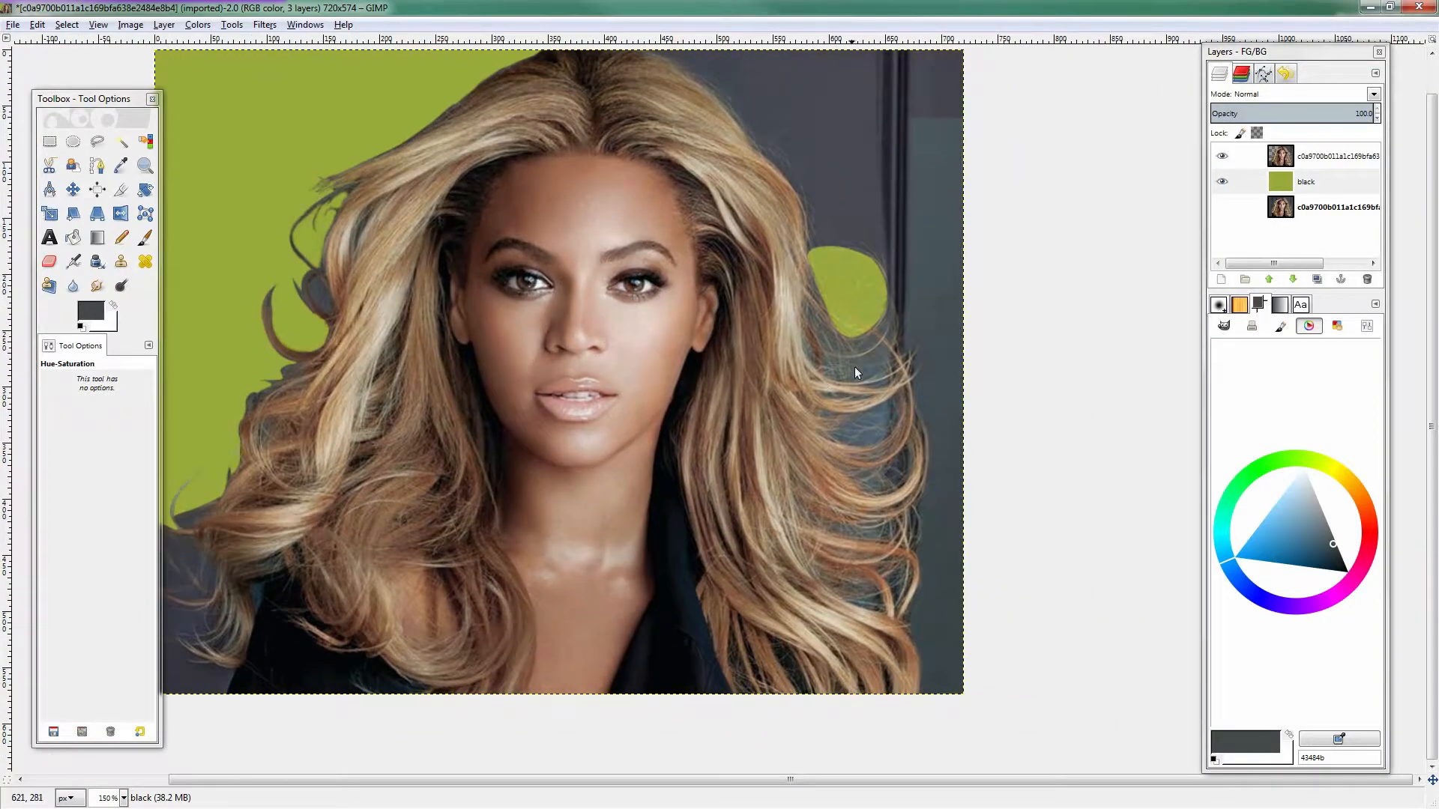
{"action": "scroll", "coordinate": [781, 407], "scroll_direction": "up", "scroll_amount": 3}
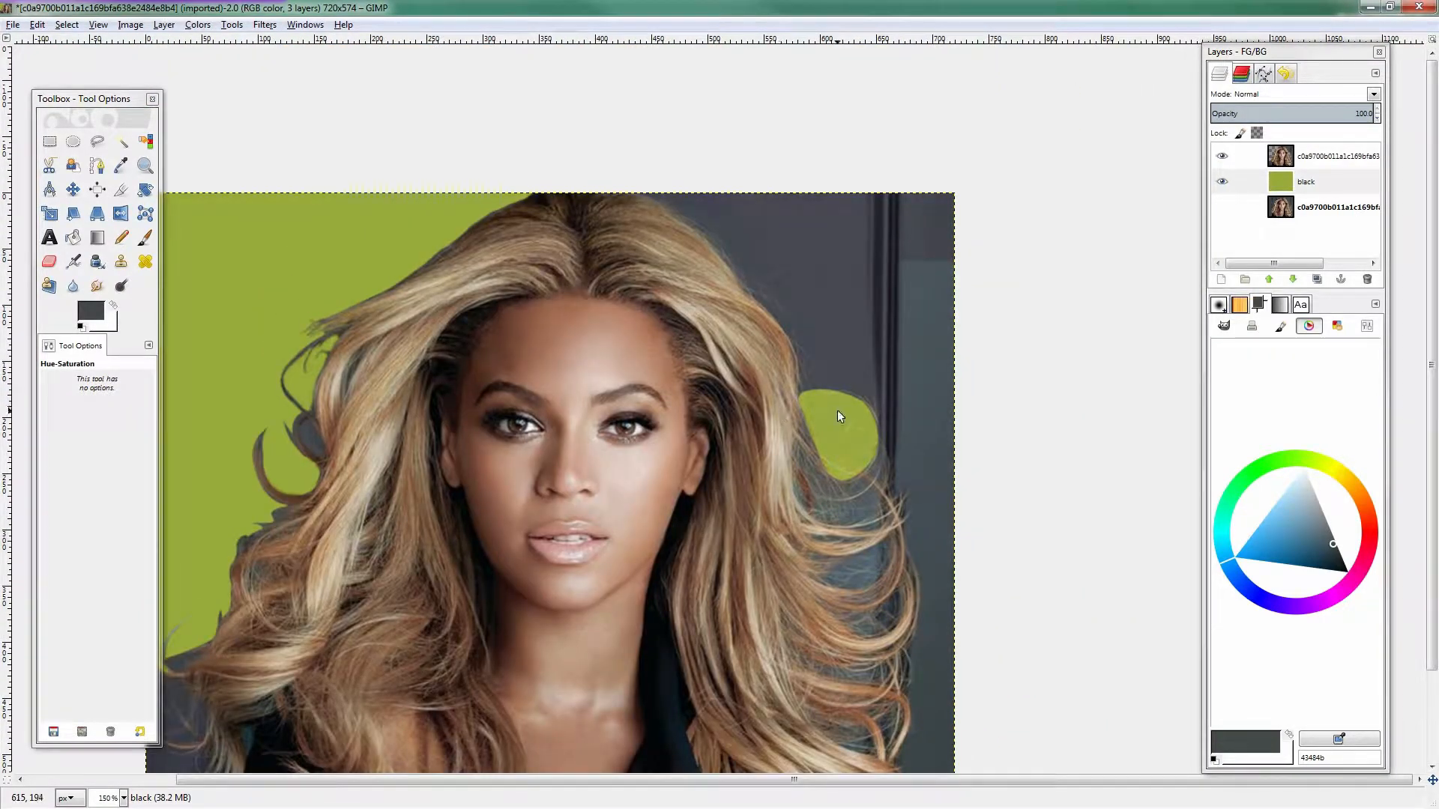
Switch to the black-and-white Beyonce.jpg image in a maximized window and inspect the curls against its white background
{"action": "left_click", "coordinate": [1389, 7]}
{"action": "double_click", "coordinate": [883, 60]}
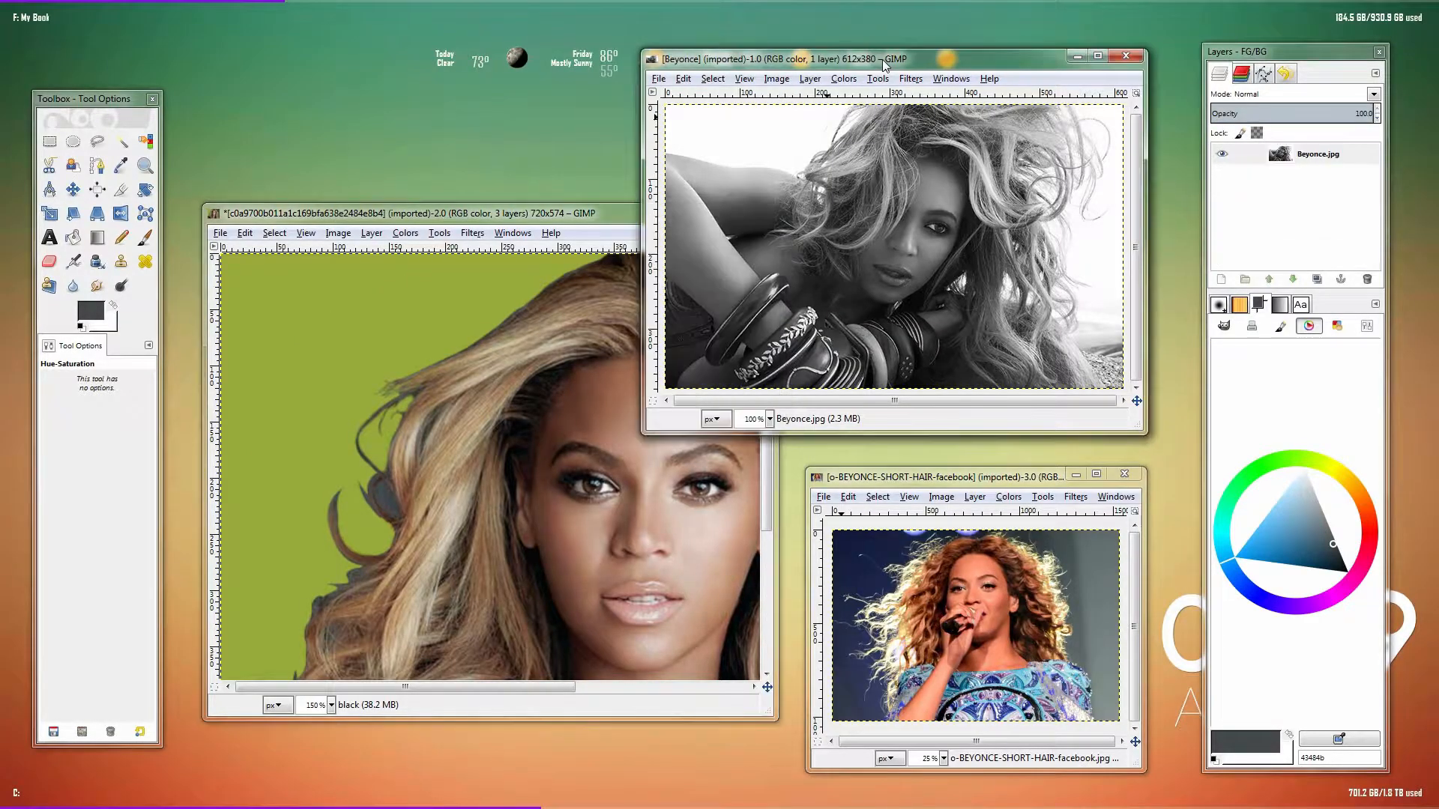
{"action": "scroll", "coordinate": [858, 344], "scroll_direction": "up", "scroll_amount": 4}
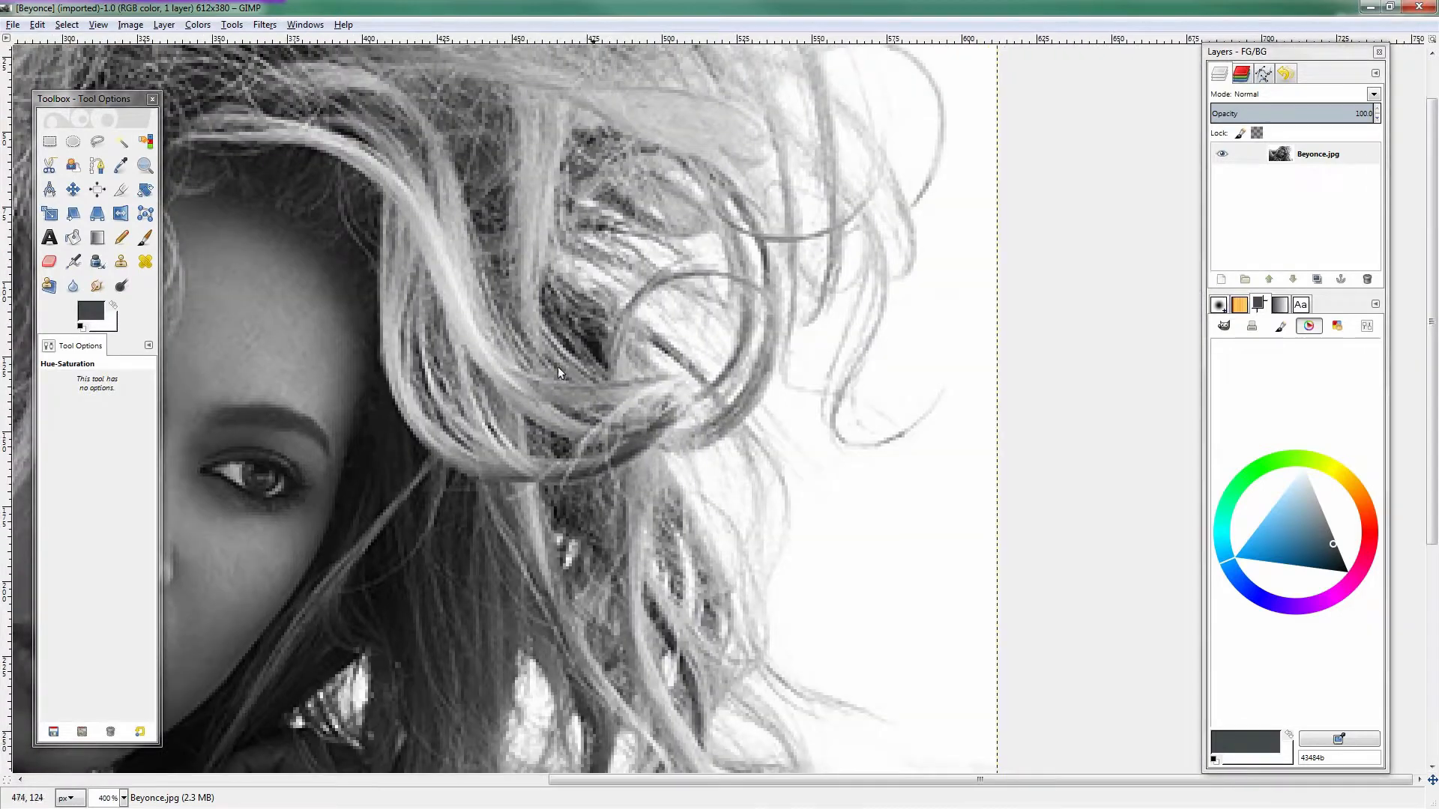
{"action": "scroll", "coordinate": [613, 349], "scroll_direction": "up", "scroll_amount": 1}
{"action": "scroll", "coordinate": [920, 211], "scroll_direction": "down", "scroll_amount": 3}
{"action": "scroll", "coordinate": [946, 231], "scroll_direction": "up", "scroll_amount": 1}
{"action": "scroll", "coordinate": [726, 172], "scroll_direction": "down", "scroll_amount": 1}
{"action": "scroll", "coordinate": [487, 257], "scroll_direction": "up", "scroll_amount": 1}
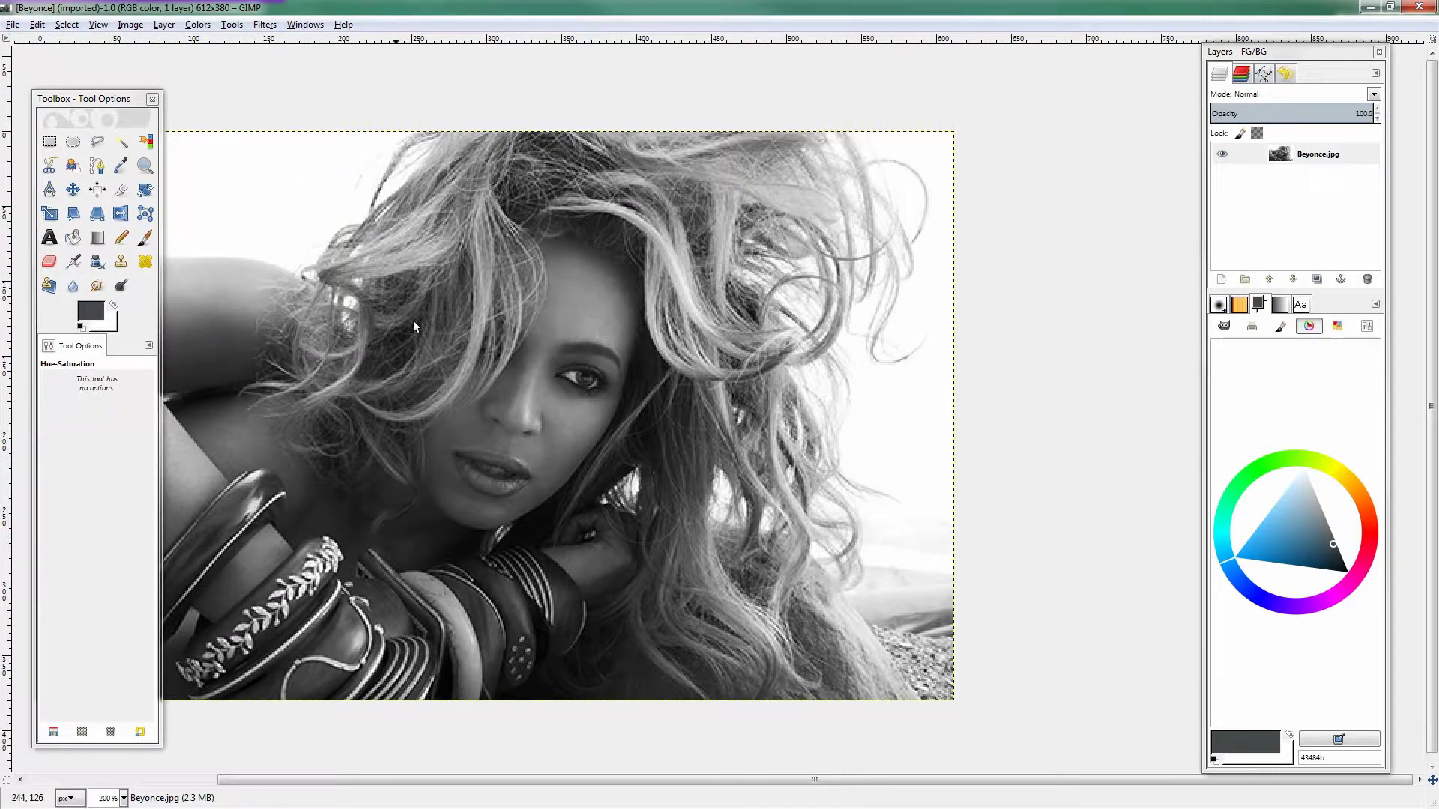
Examine the loose hair edges on both sides of the head and the arm and bracelets in the black-and-white photo
{"action": "left_click_drag", "start_coordinate": [399, 371], "coordinate": [577, 362]}
{"action": "left_click_drag", "start_coordinate": [855, 270], "coordinate": [745, 258]}
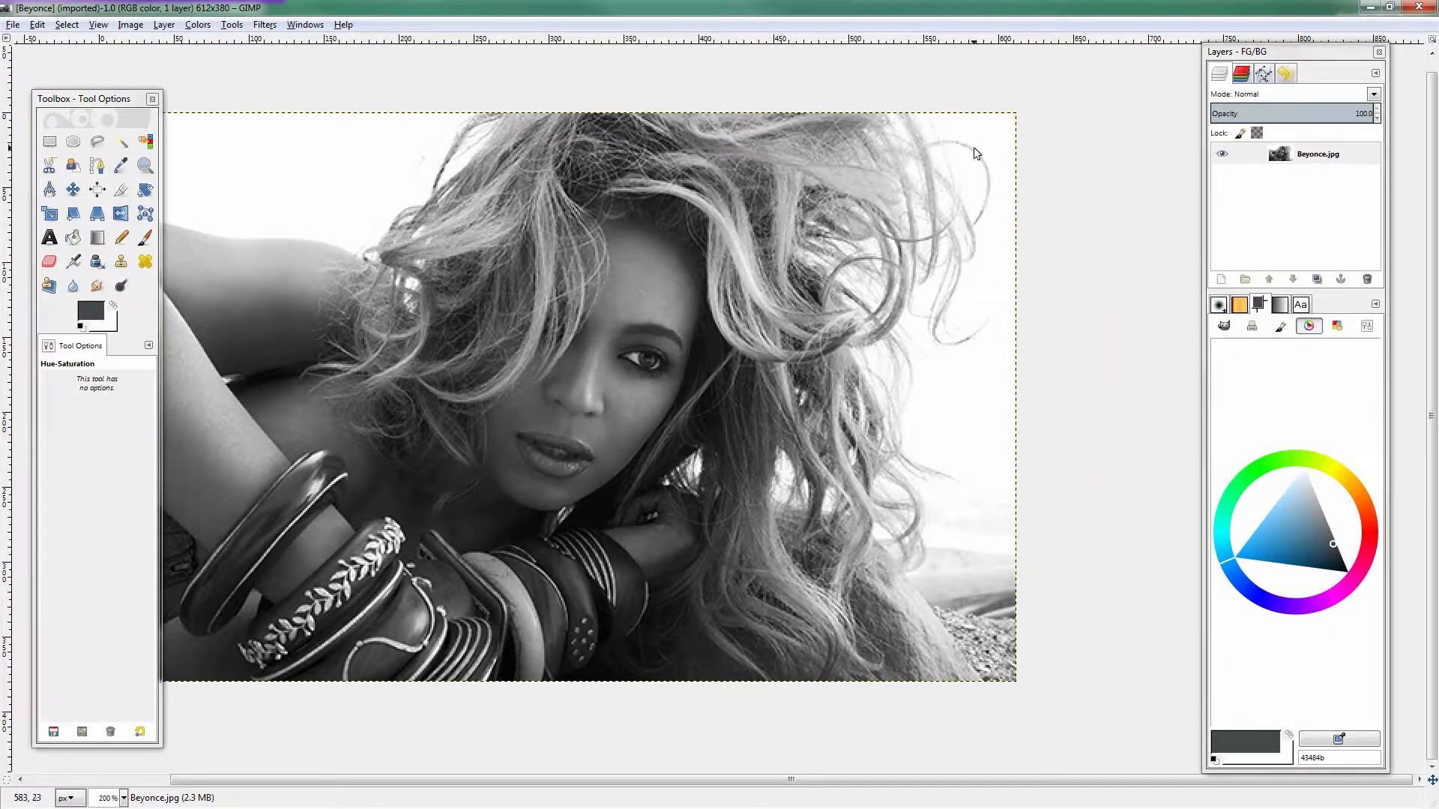
{"action": "left_click_drag", "start_coordinate": [942, 393], "coordinate": [1227, 440]}
{"action": "left_click_drag", "start_coordinate": [986, 463], "coordinate": [814, 361]}
{"action": "left_click_drag", "start_coordinate": [551, 319], "coordinate": [680, 318]}
{"action": "left_click_drag", "start_coordinate": [937, 328], "coordinate": [888, 306]}
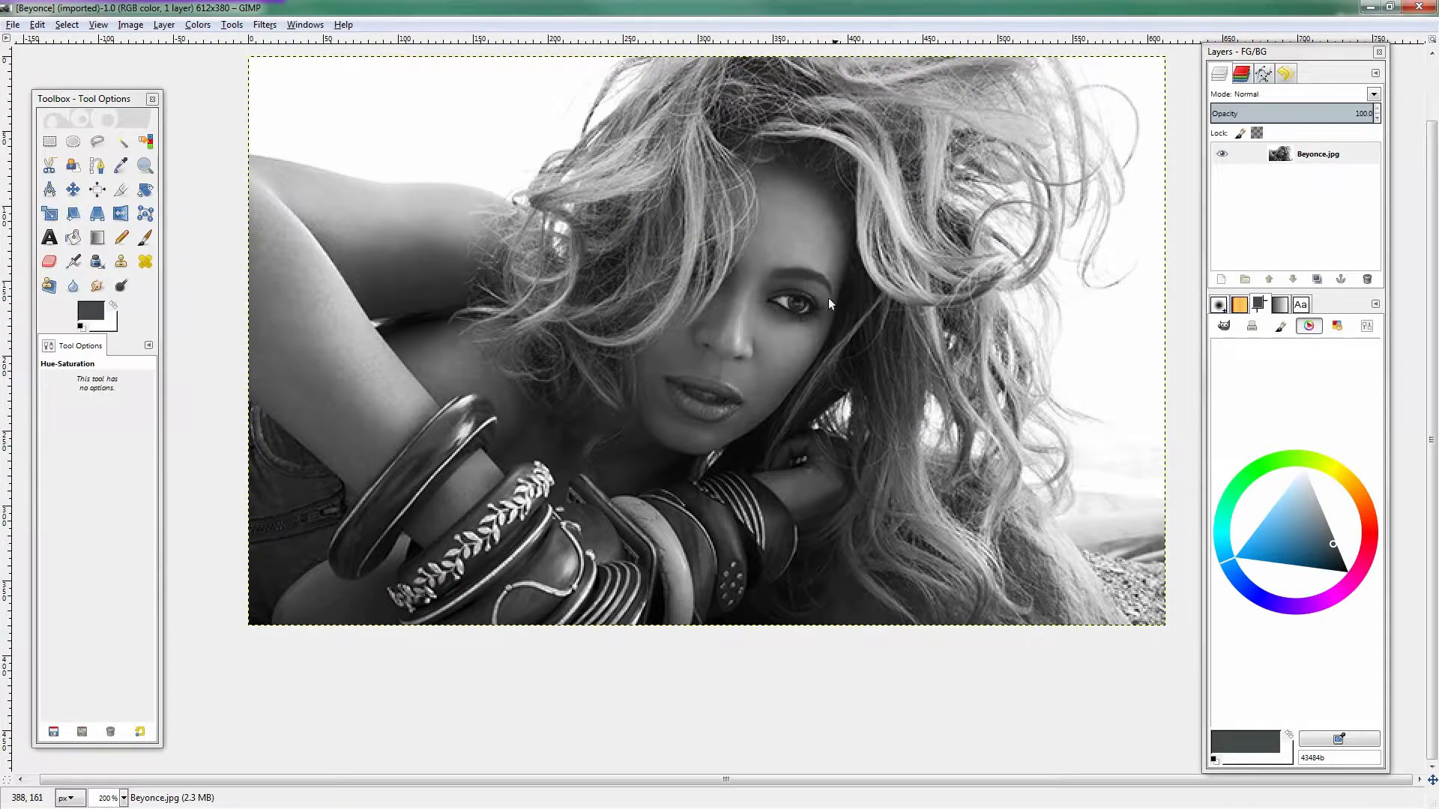
{"action": "left_click_drag", "start_coordinate": [902, 242], "coordinate": [777, 310]}
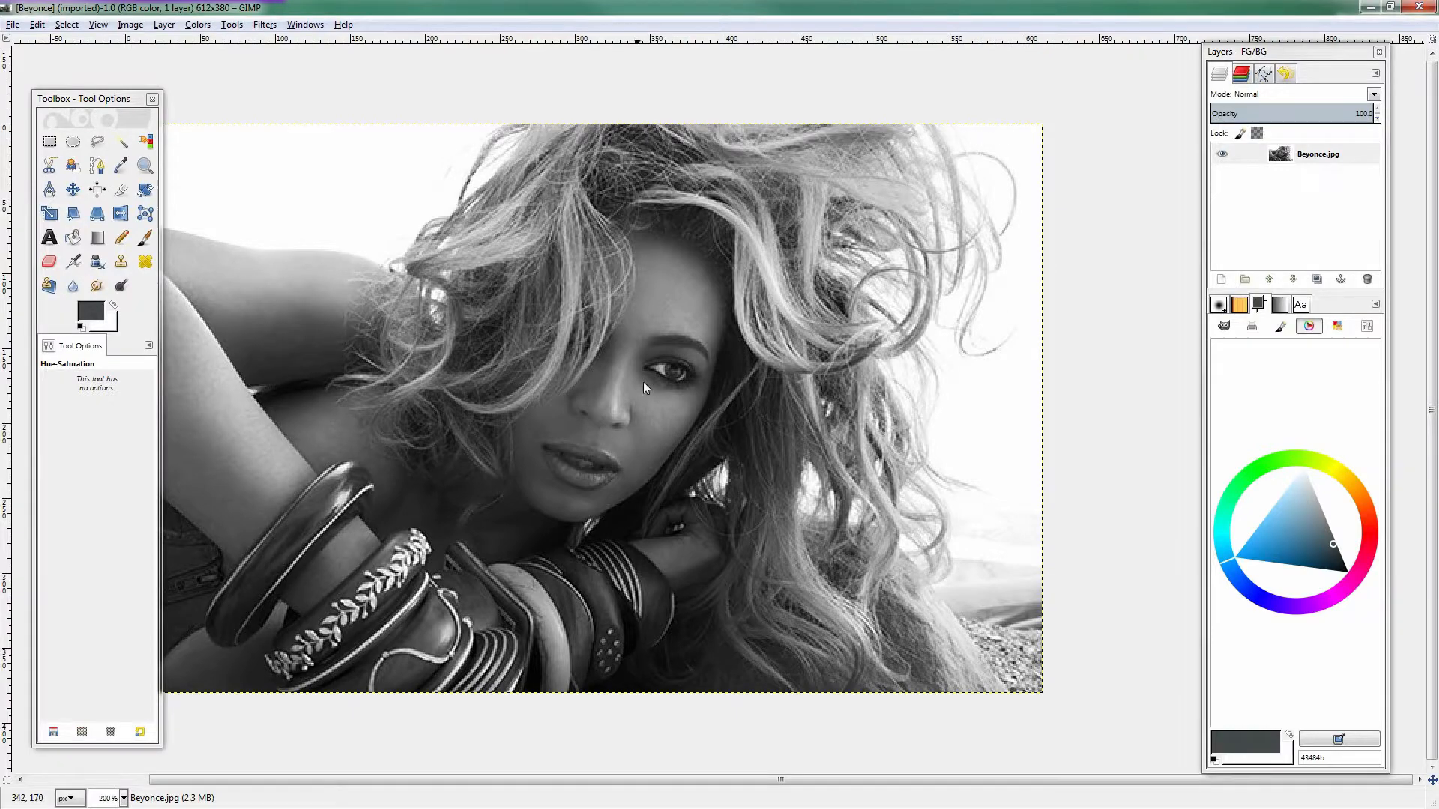
{"action": "left_click_drag", "start_coordinate": [757, 405], "coordinate": [879, 422]}
{"action": "left_click_drag", "start_coordinate": [1035, 414], "coordinate": [943, 327]}
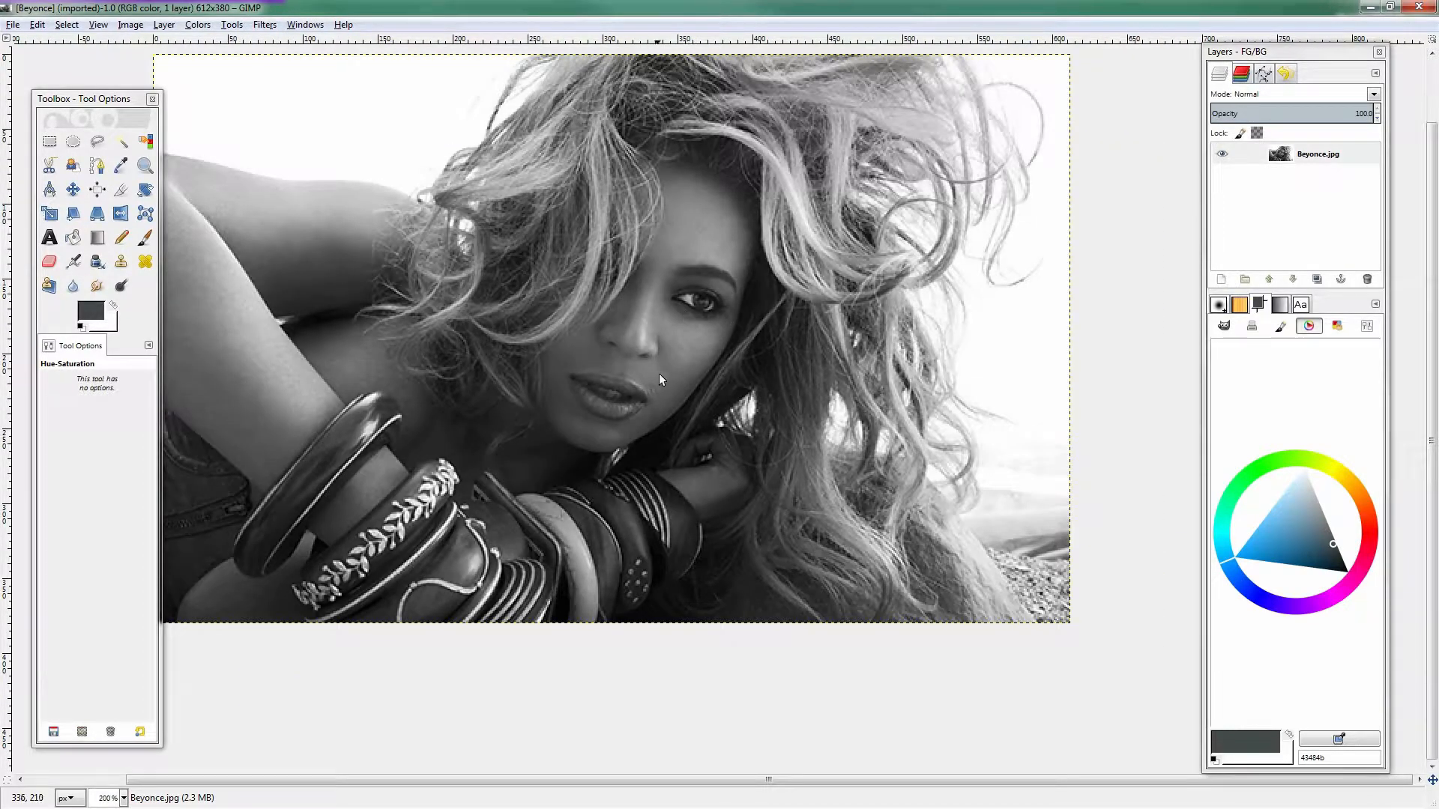
{"action": "left_click_drag", "start_coordinate": [467, 476], "coordinate": [508, 454]}
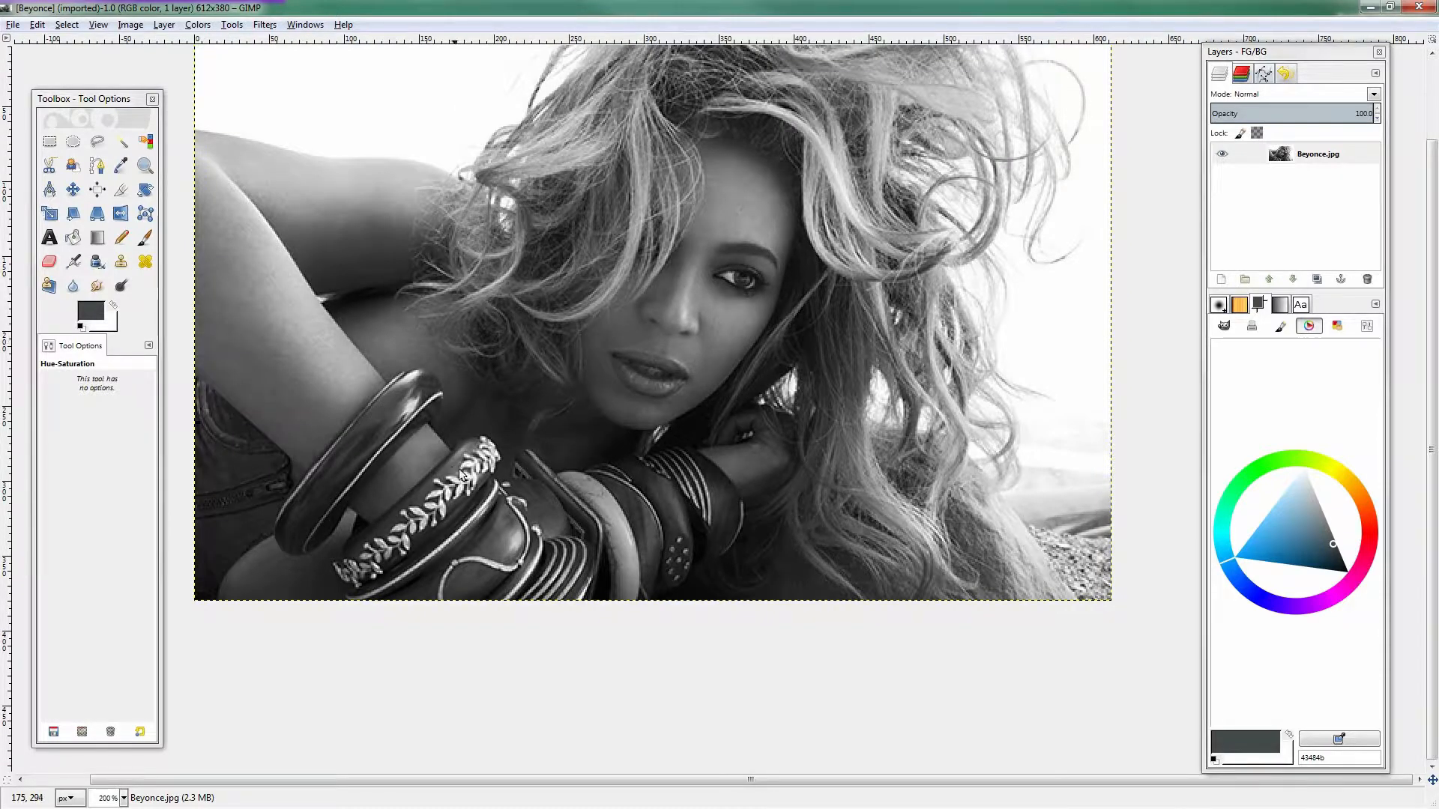
Add a transparent layer named color above the black-and-white photo
{"action": "left_click_drag", "start_coordinate": [435, 482], "coordinate": [536, 482]}
{"action": "left_click_drag", "start_coordinate": [1004, 314], "coordinate": [938, 330]}
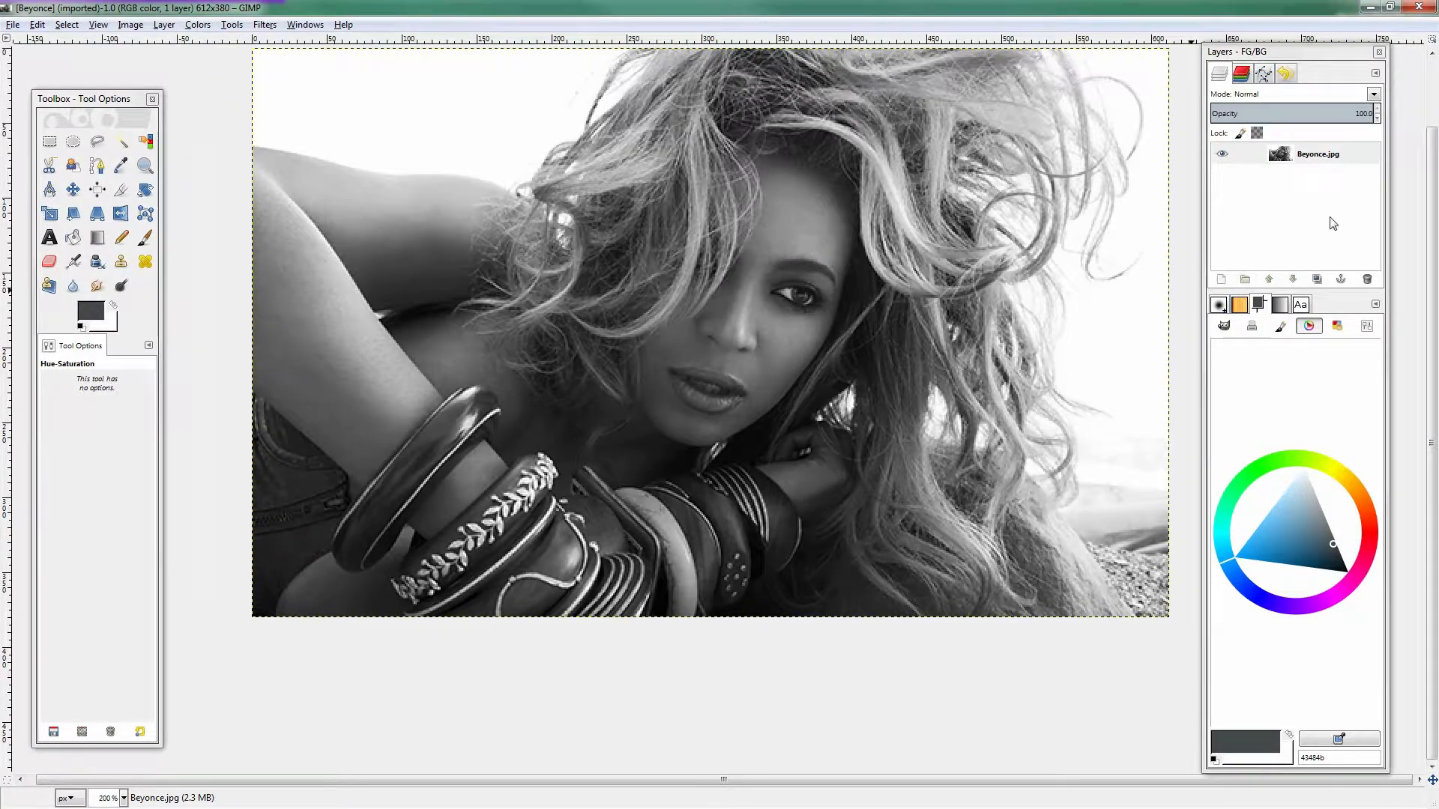
{"action": "left_click", "coordinate": [1331, 154]}
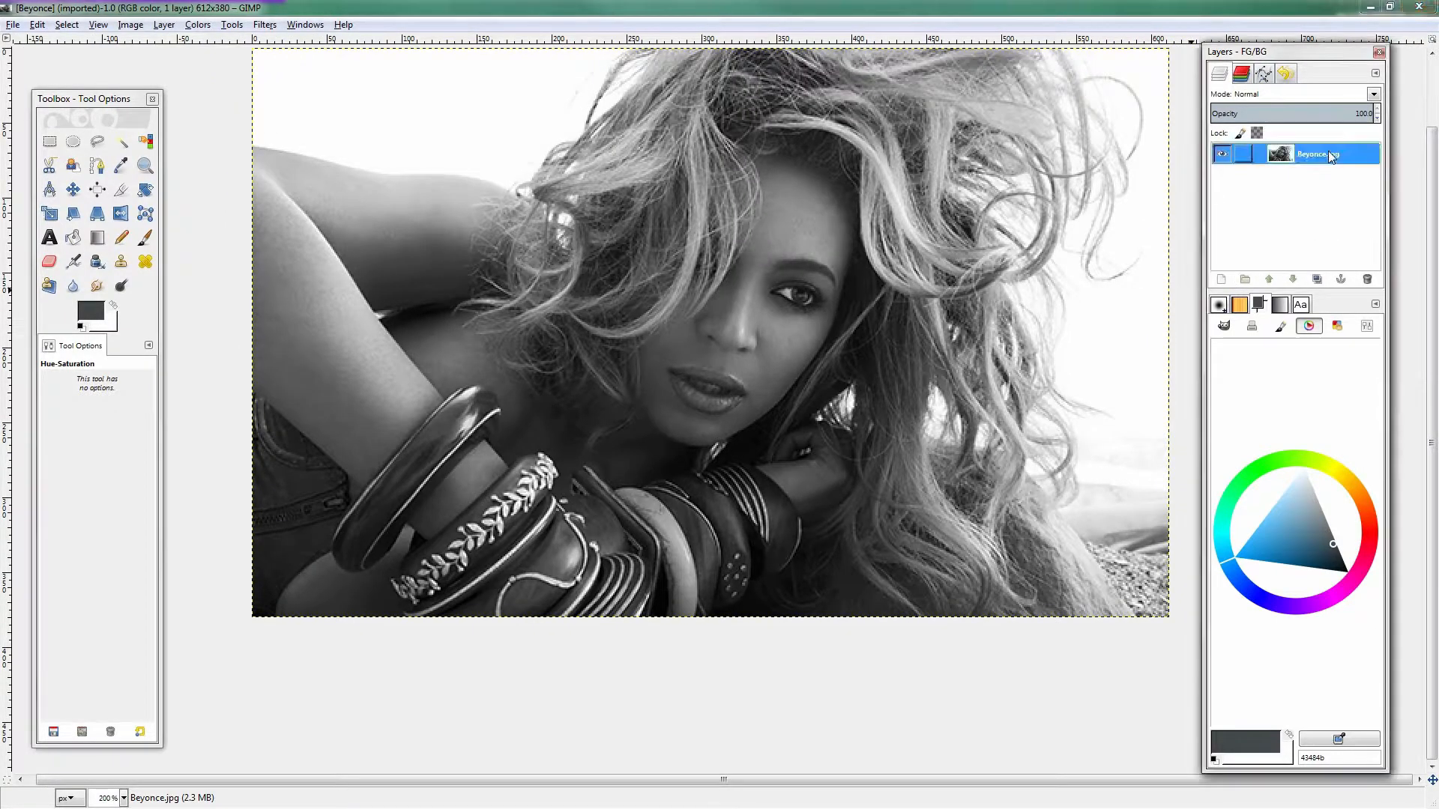
{"action": "left_click", "coordinate": [1220, 279]}
{"action": "type", "text": "col"}
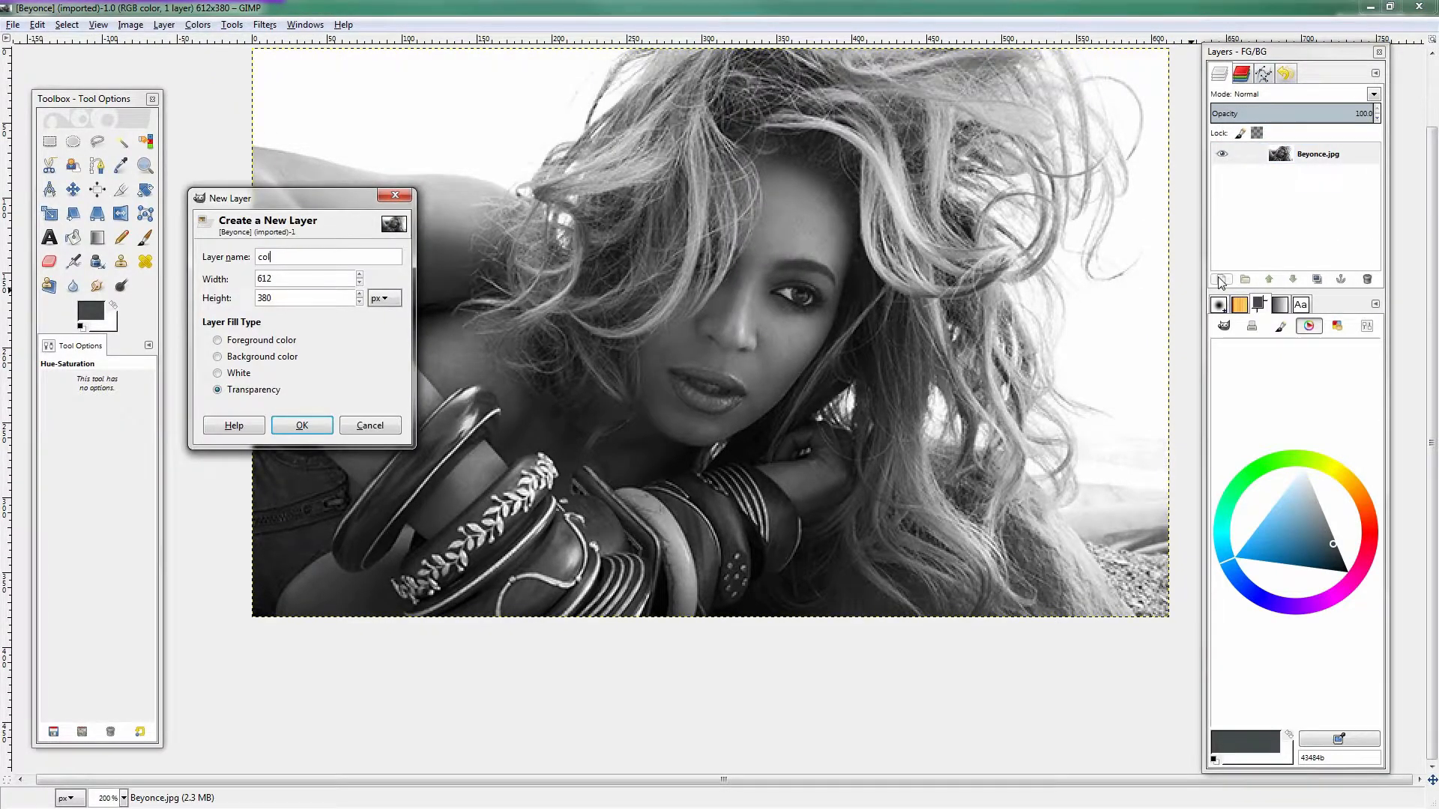
{"action": "type", "text": "or"}
{"action": "key", "text": "Return"}
Fill the color layer with bright red (ff0016) using Bucket Fill
{"action": "key", "text": "shift+b"}
{"action": "left_click", "coordinate": [1308, 529]}
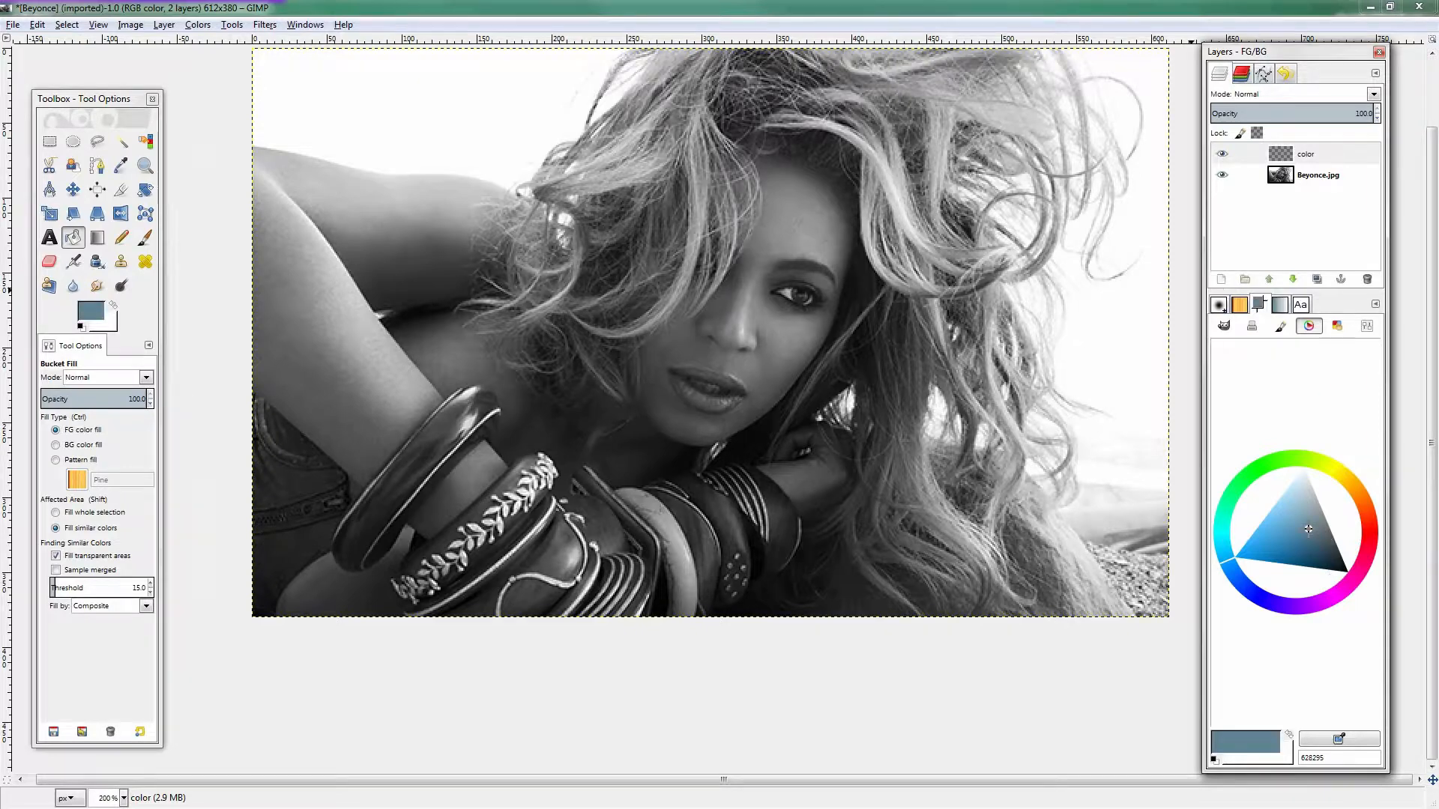
{"action": "left_click", "coordinate": [1374, 531]}
{"action": "left_click", "coordinate": [804, 439]}
{"action": "key", "text": "r"}
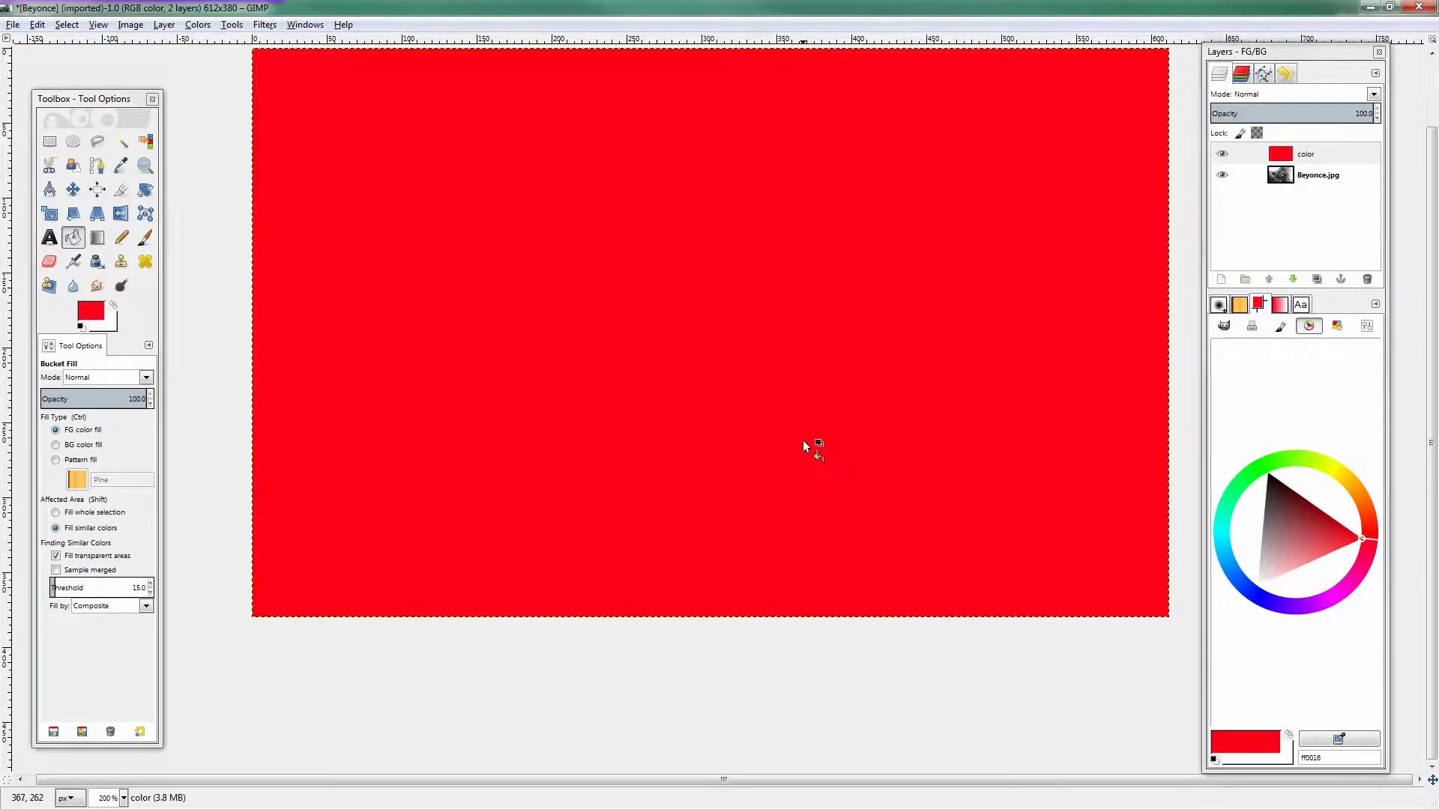
Hide the red color layer and add an alpha channel to the Beyonce.jpg layer
{"action": "left_click", "coordinate": [1221, 154]}
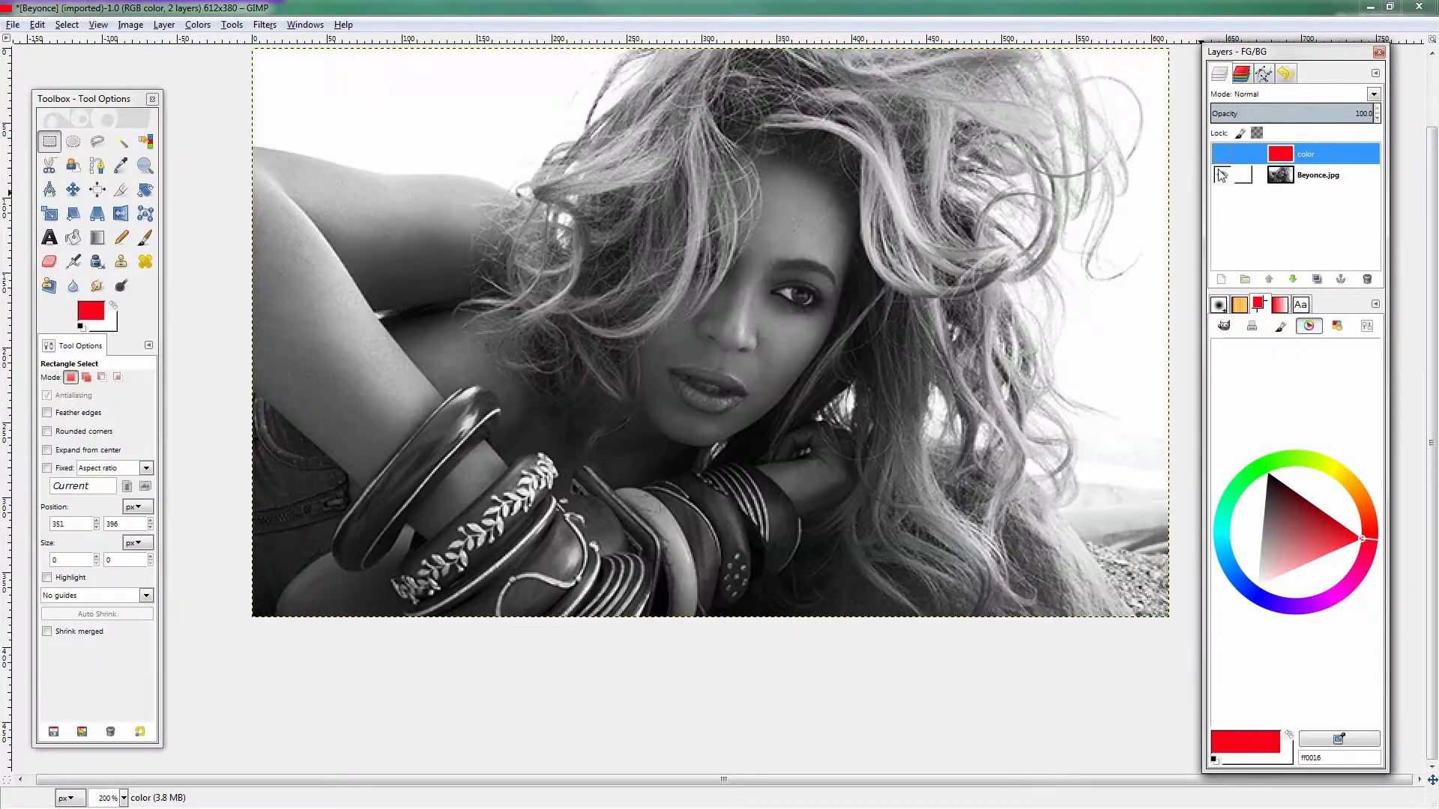
{"action": "left_click", "coordinate": [1308, 176]}
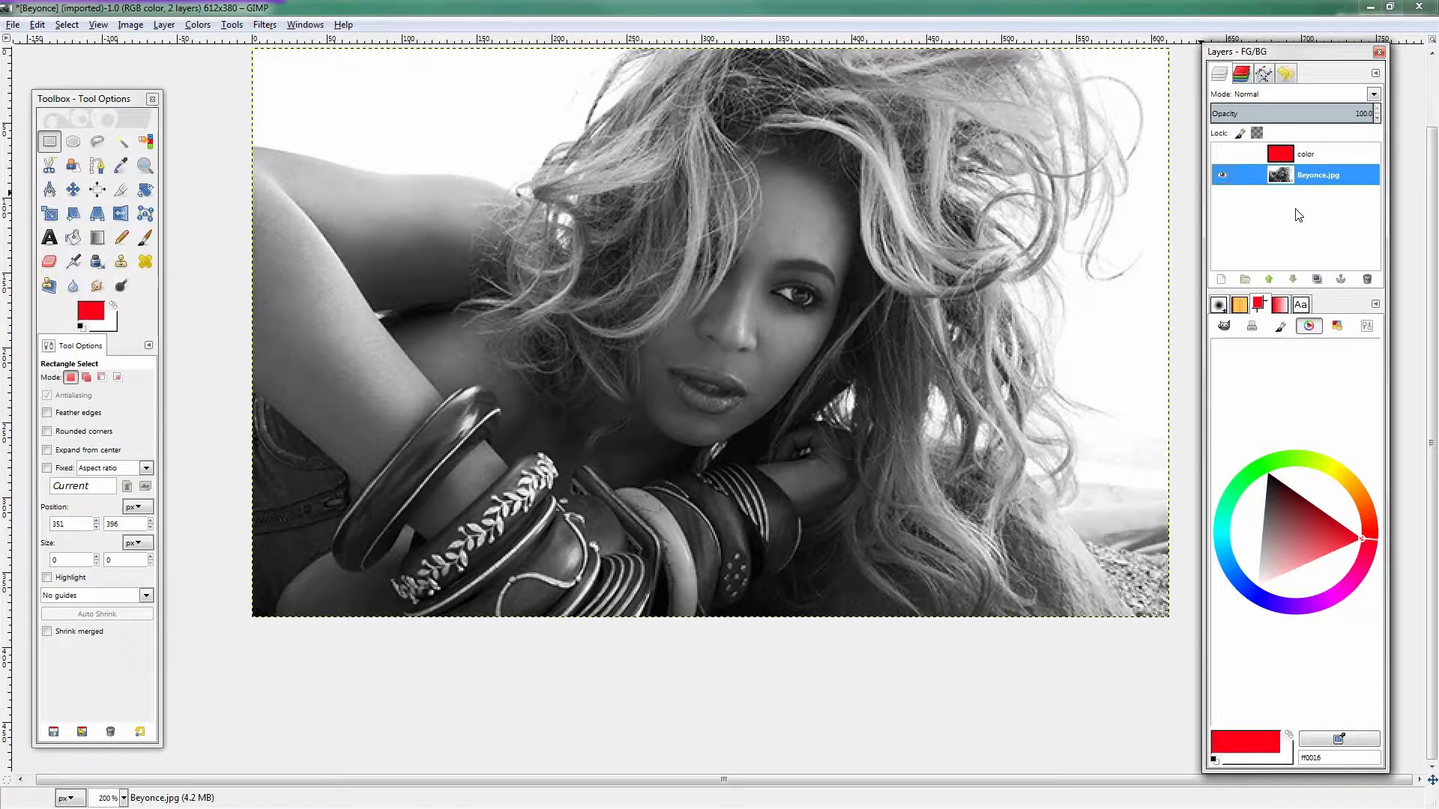
{"action": "scroll", "coordinate": [828, 98], "scroll_direction": "up", "scroll_amount": 2}
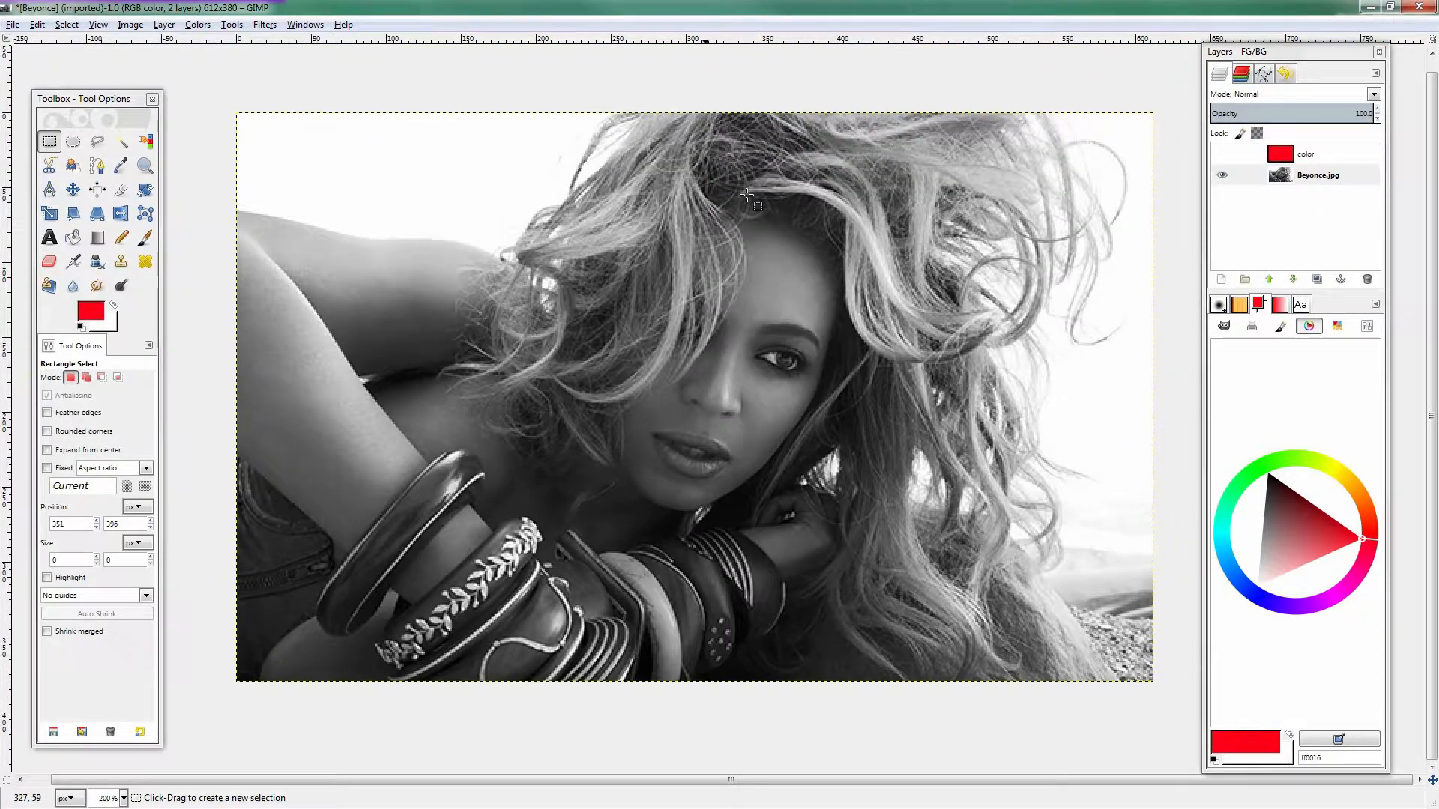
{"action": "left_click", "coordinate": [198, 24]}
{"action": "mouse_move", "coordinate": [165, 25]}
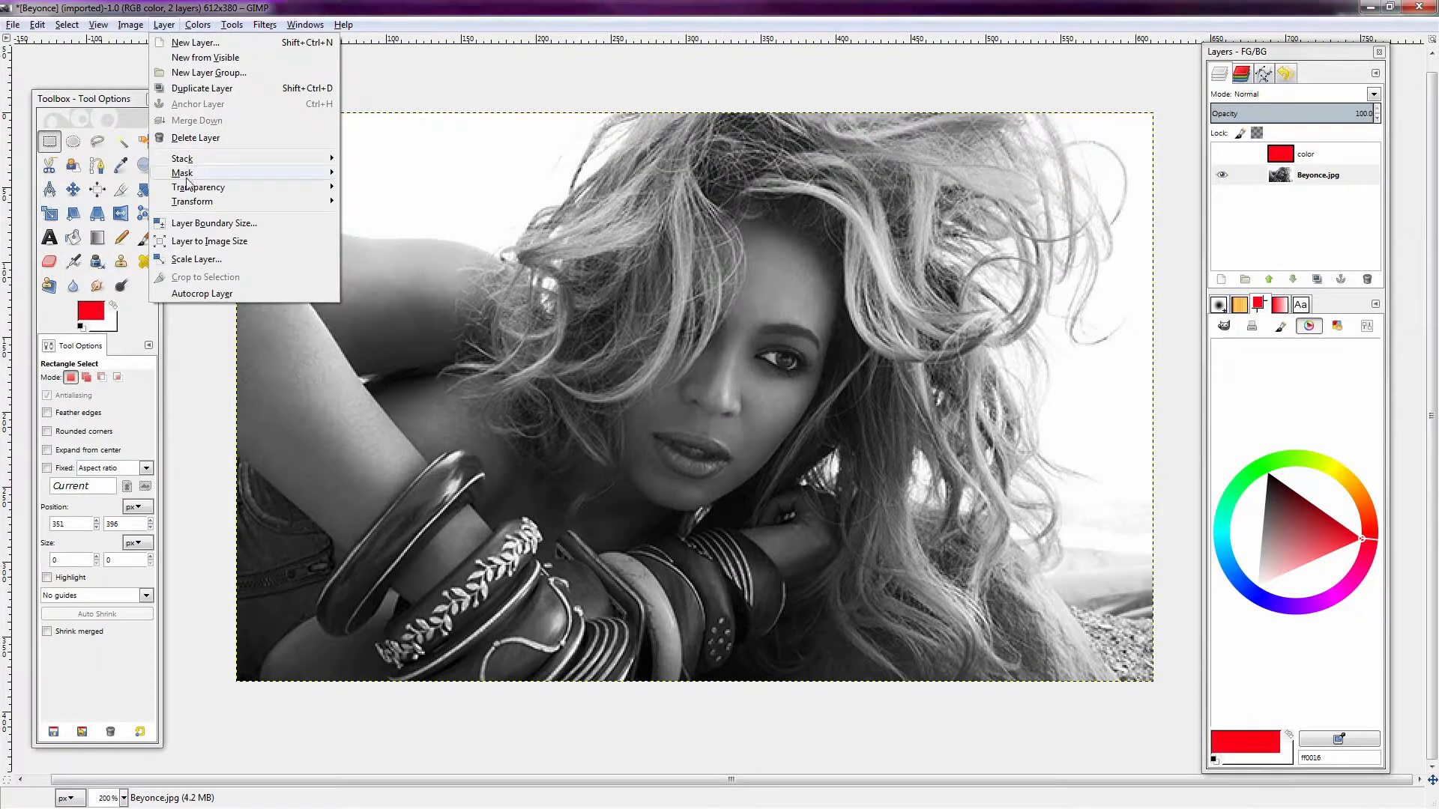
{"action": "mouse_move", "coordinate": [239, 191]}
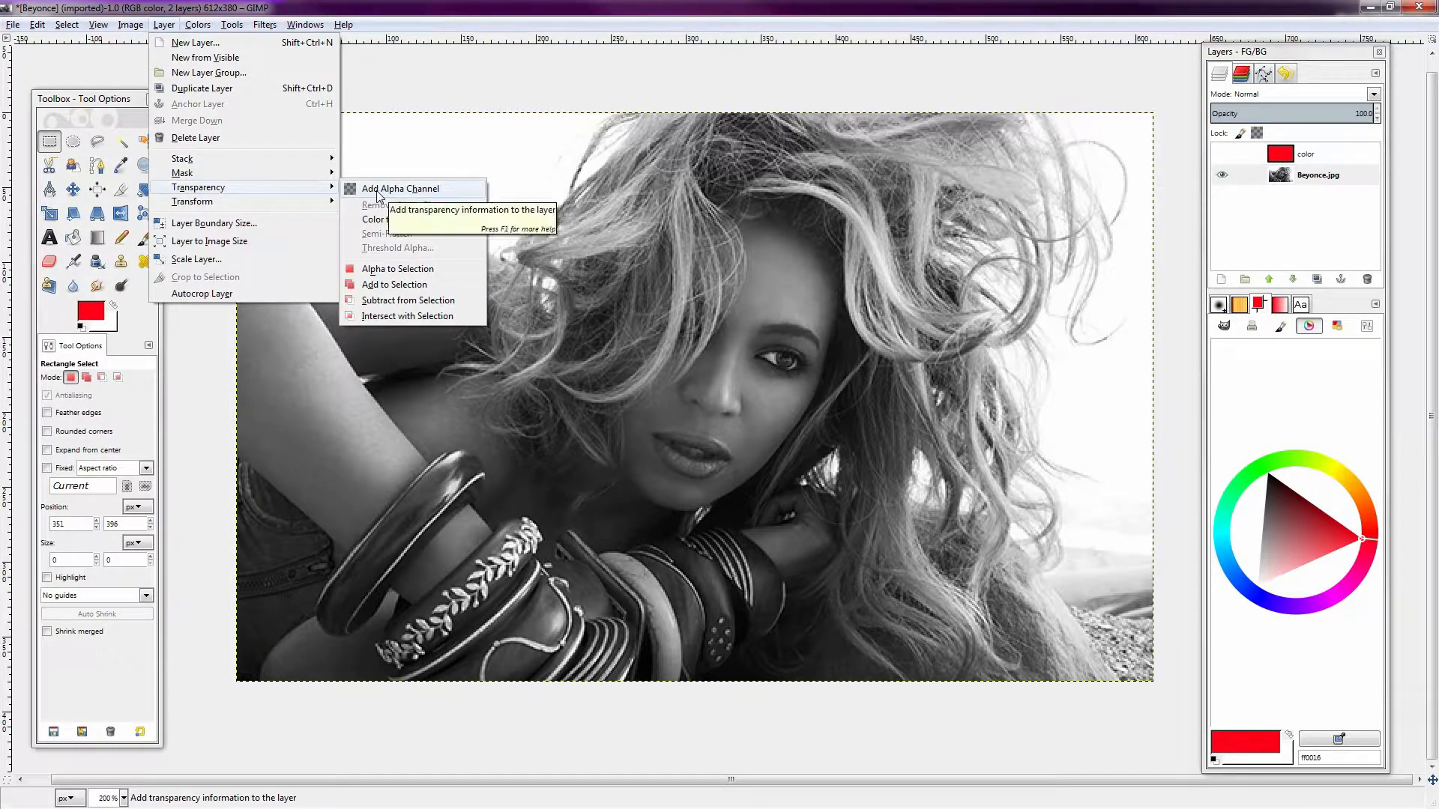
{"action": "left_click", "coordinate": [378, 192]}
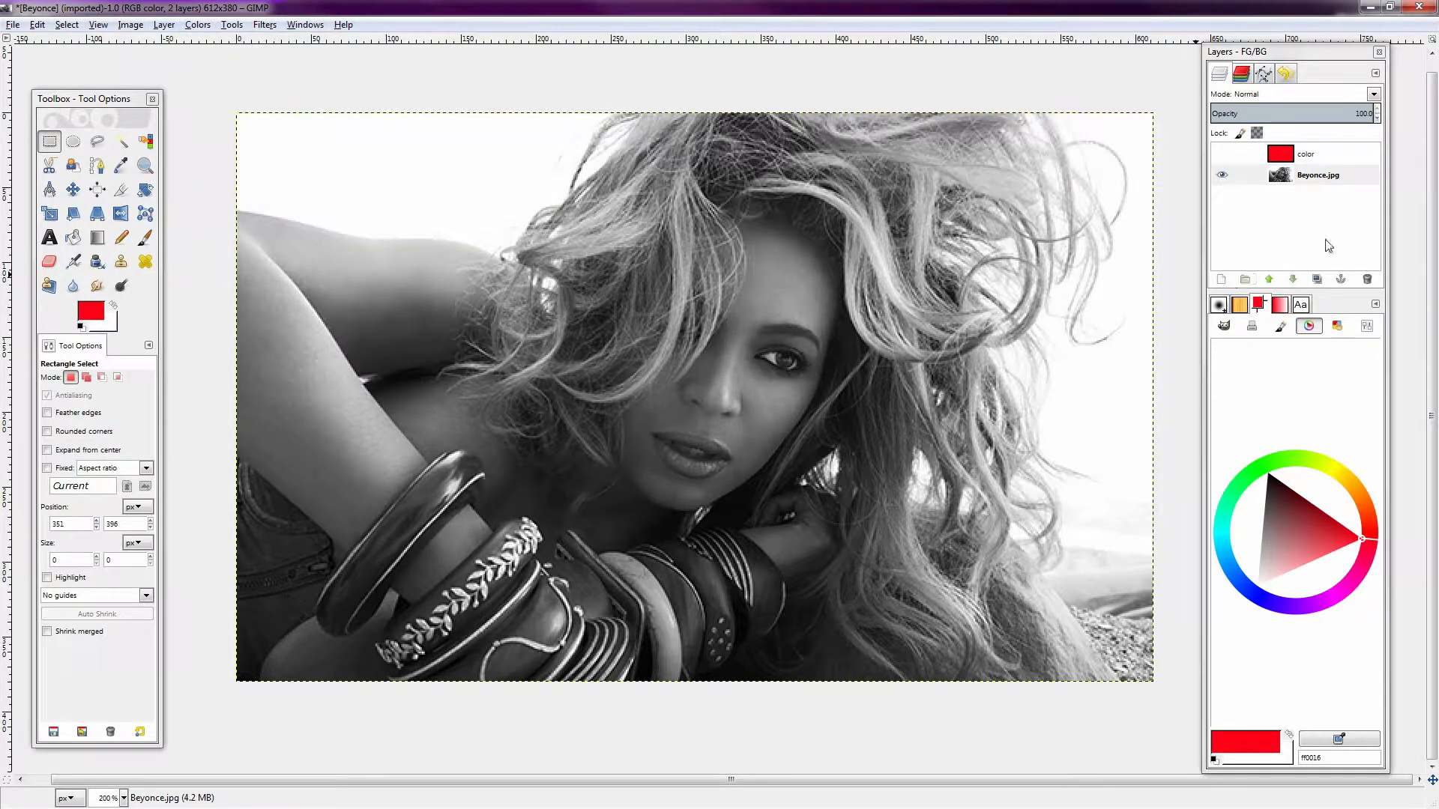
Copy the whole Beyonce.jpg photo and paste it into a transparent layer named new at the top of the stack, anchoring the floating selection
{"action": "left_click", "coordinate": [1328, 180]}
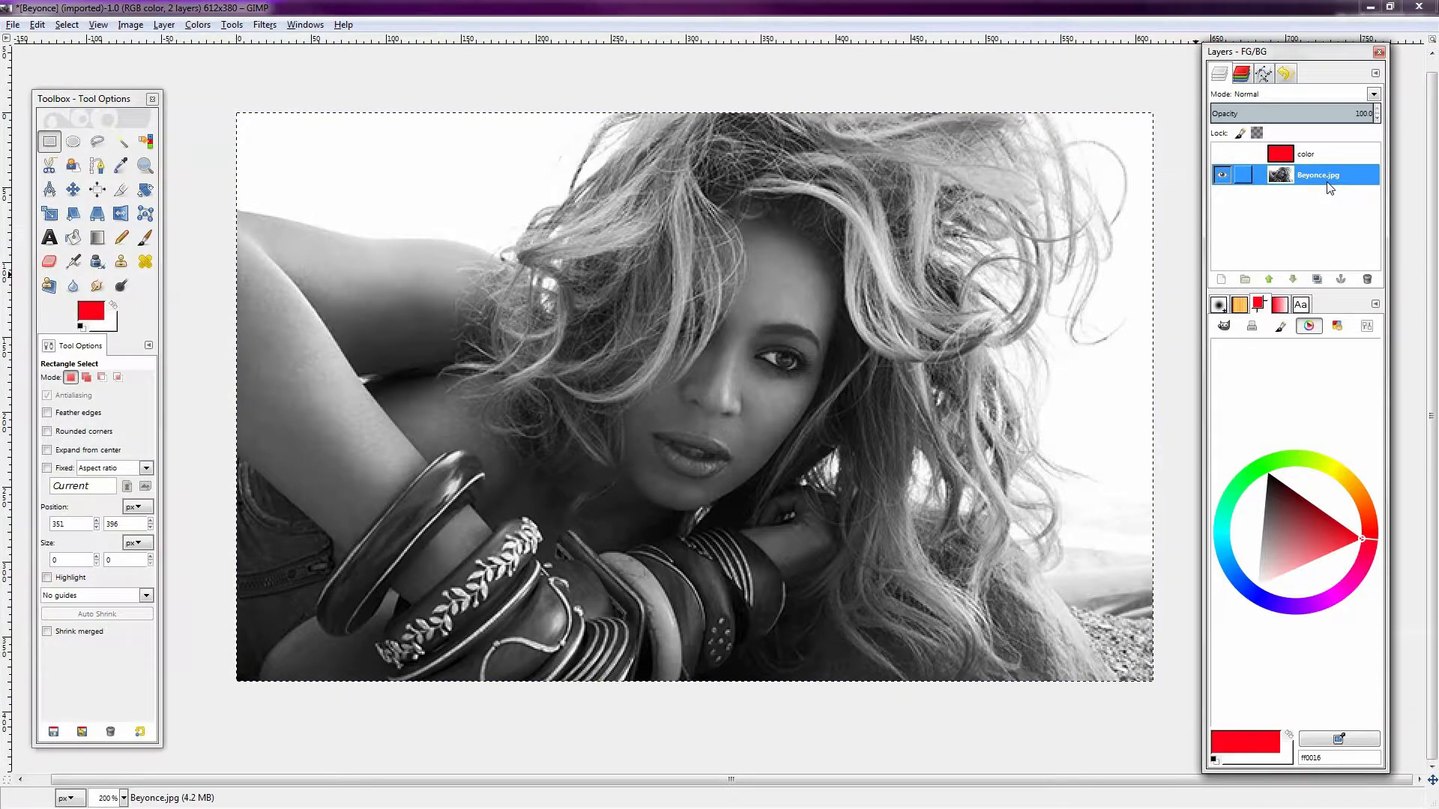
{"action": "key", "text": "ctrl+c"}
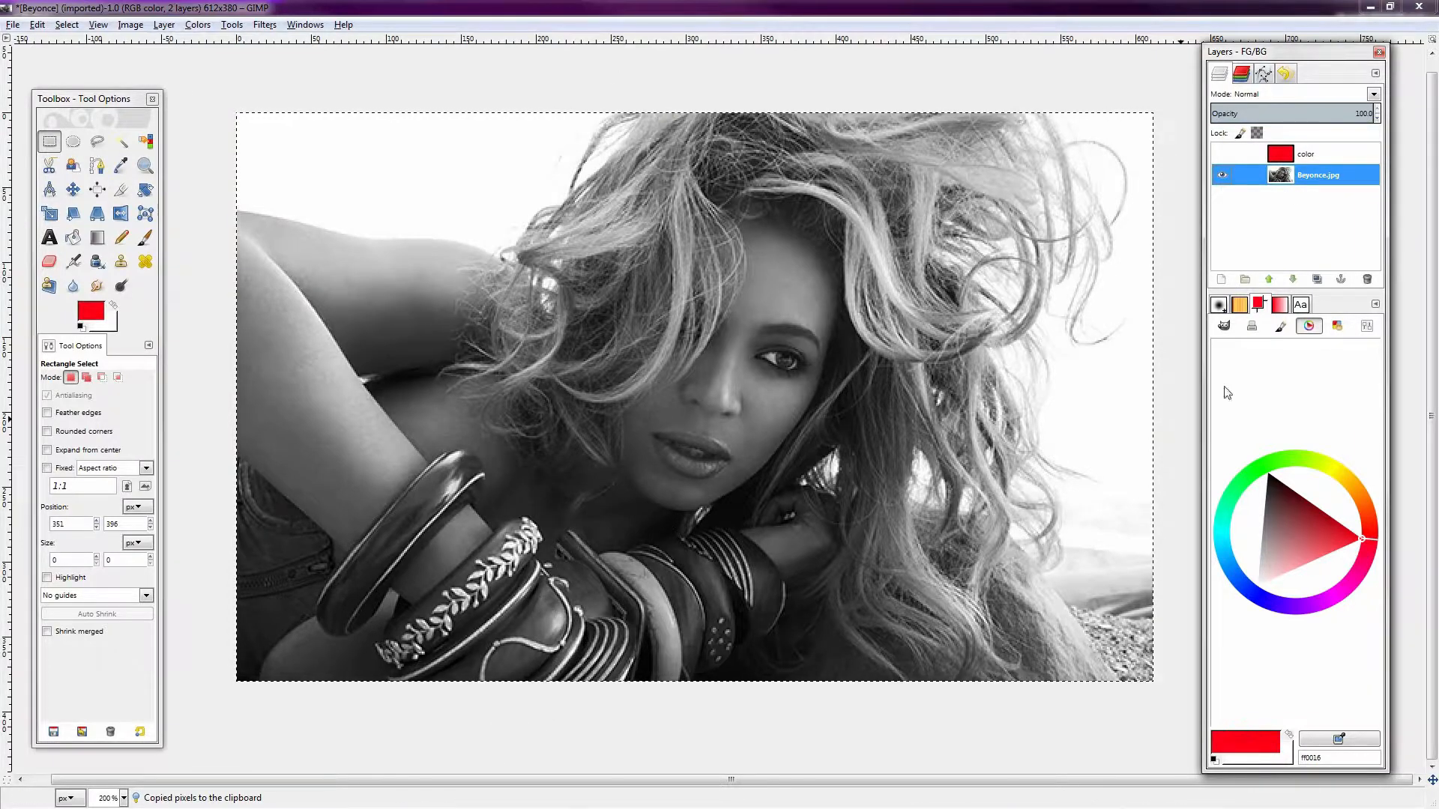
{"action": "key", "text": "Page_Up"}
{"action": "left_click", "coordinate": [1220, 279]}
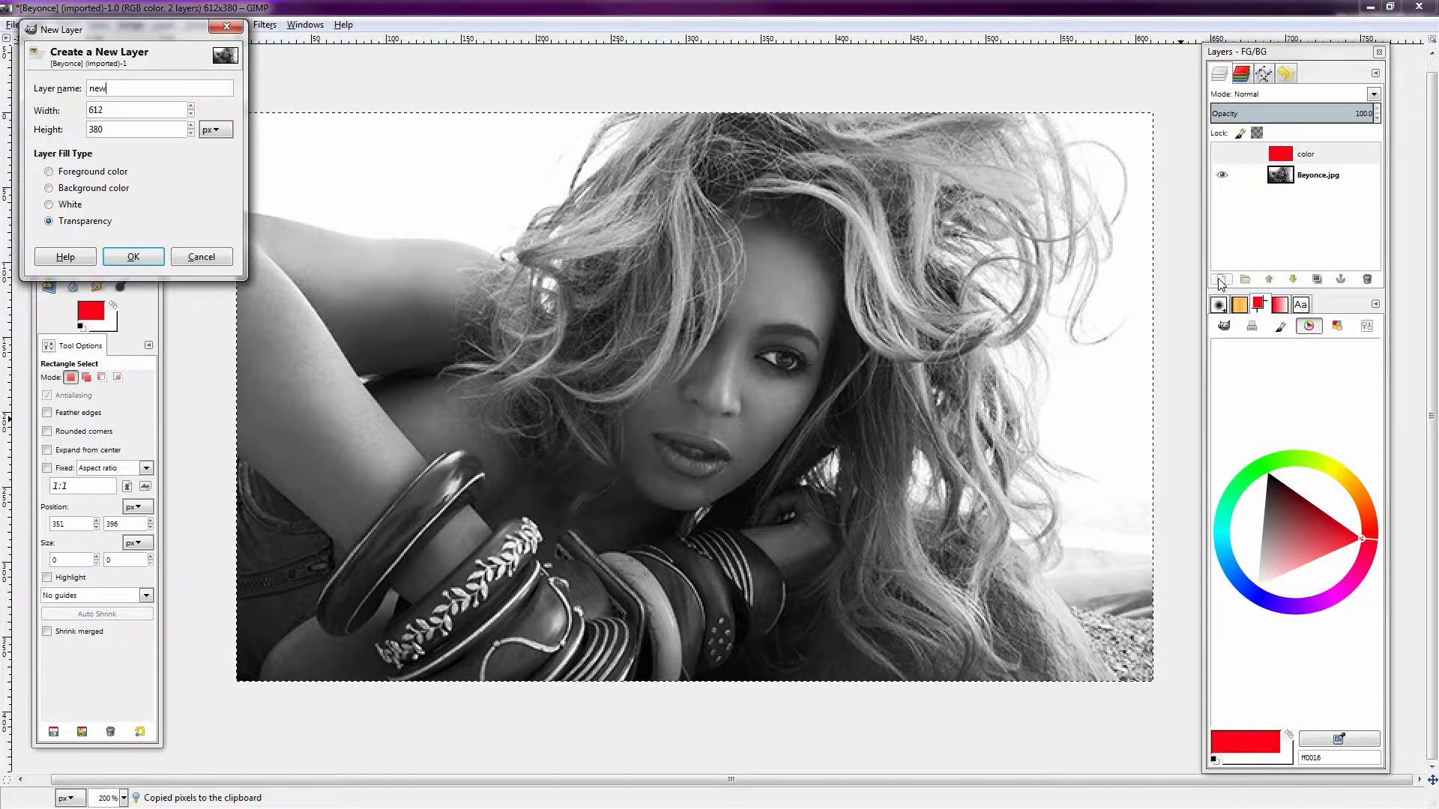
{"action": "key", "text": "Return"}
{"action": "key", "text": "ctrl+v"}
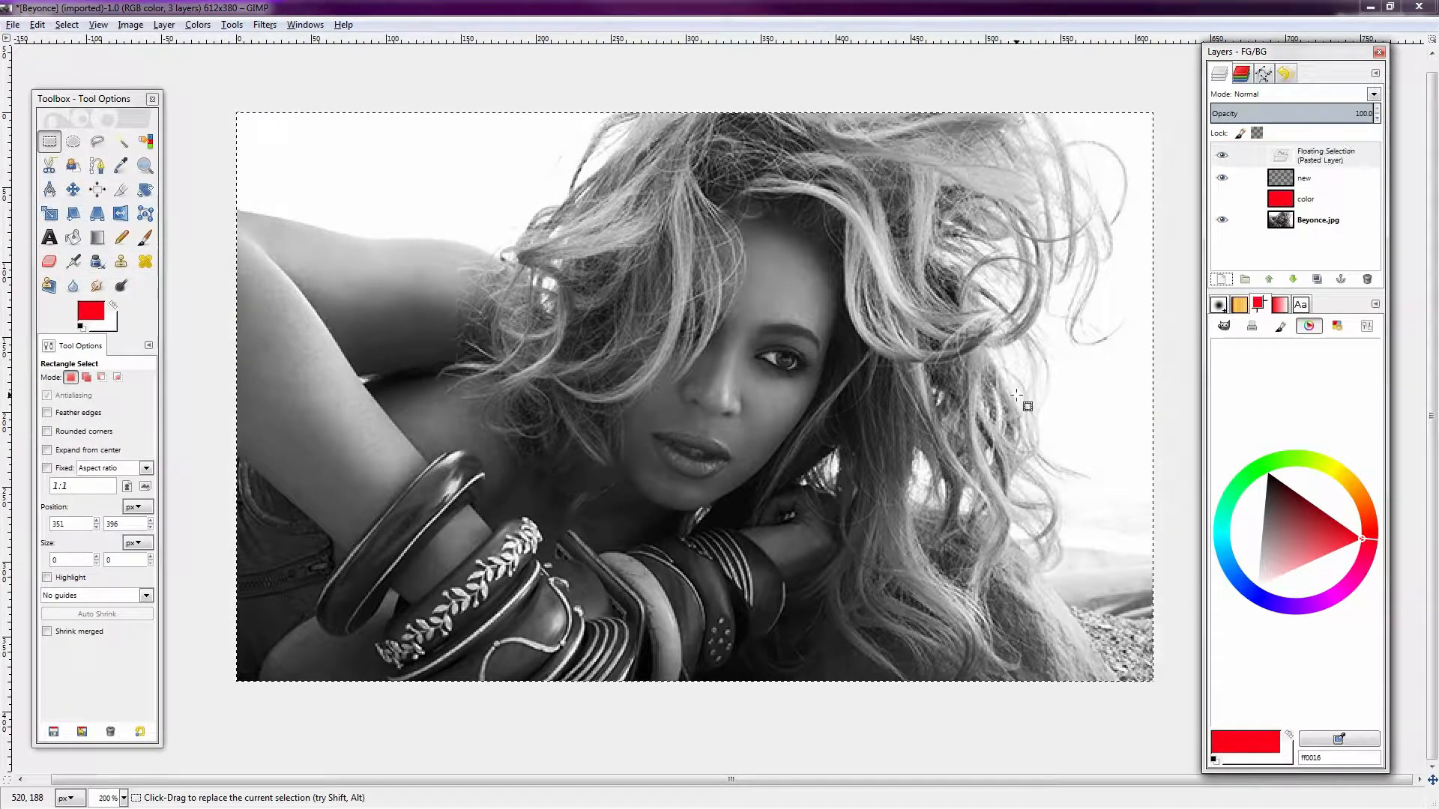
{"action": "left_click", "coordinate": [958, 685]}
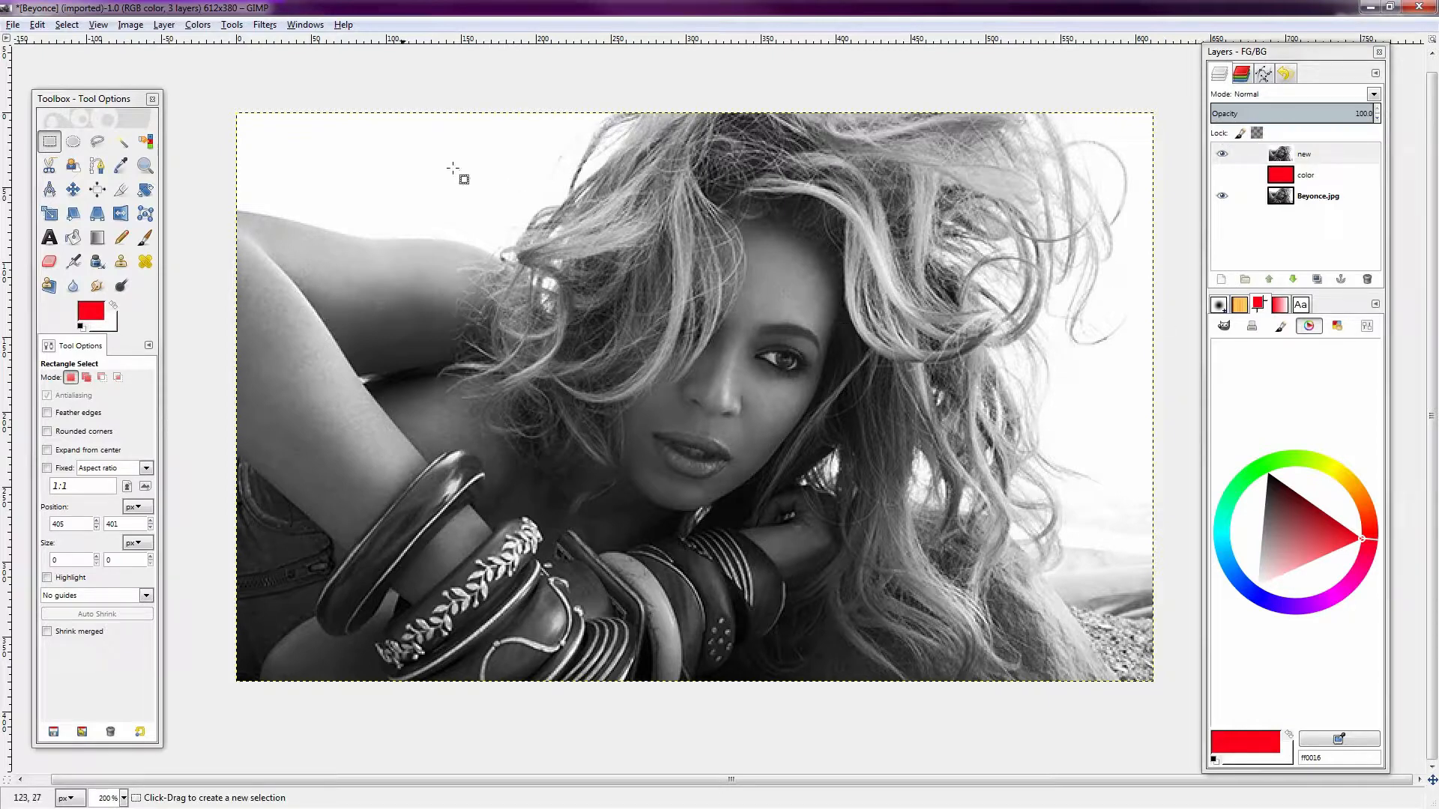
Apply Color to Alpha to the new layer, turning white into transparency
{"action": "left_click", "coordinate": [201, 24]}
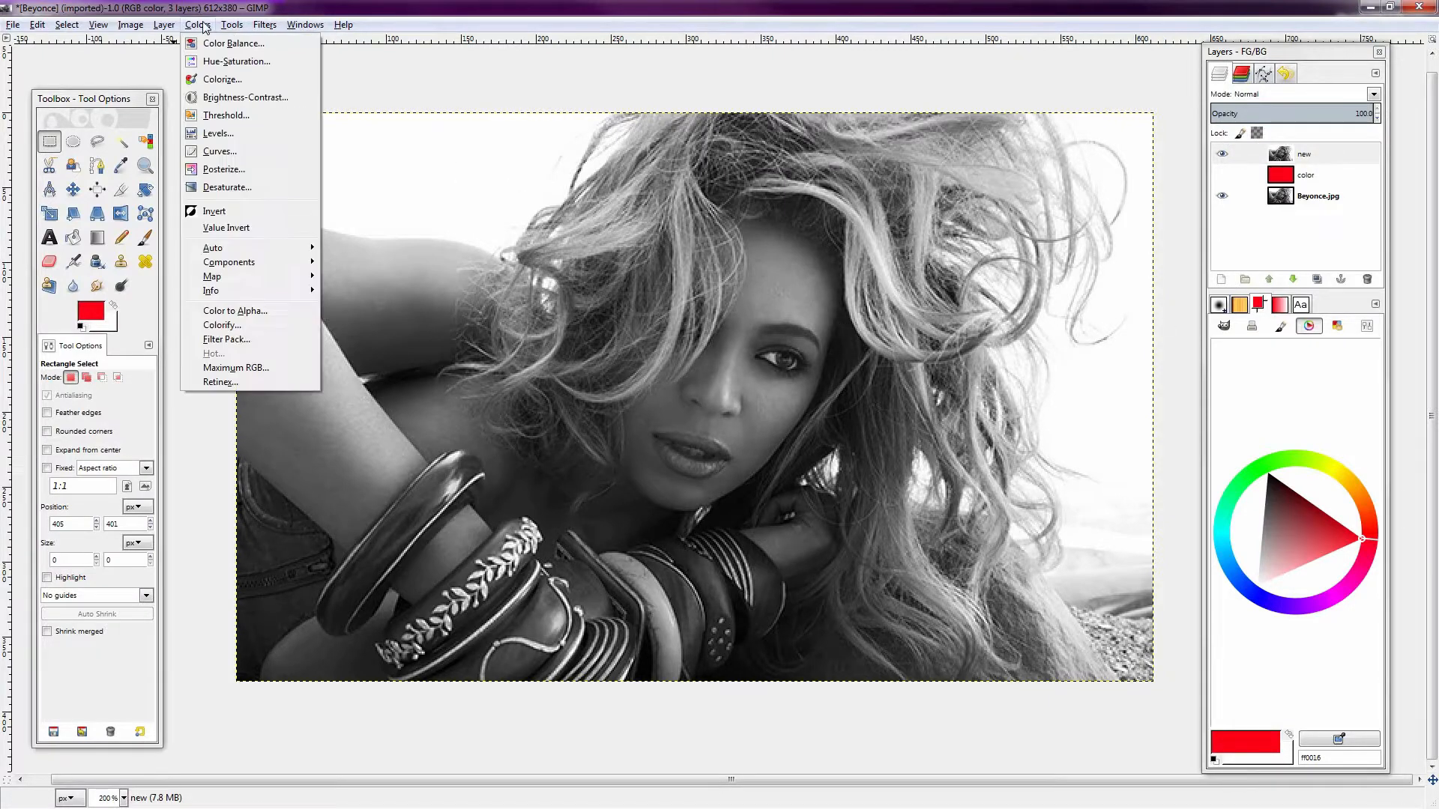
{"action": "left_click", "coordinate": [231, 311]}
{"action": "left_click", "coordinate": [715, 504]}
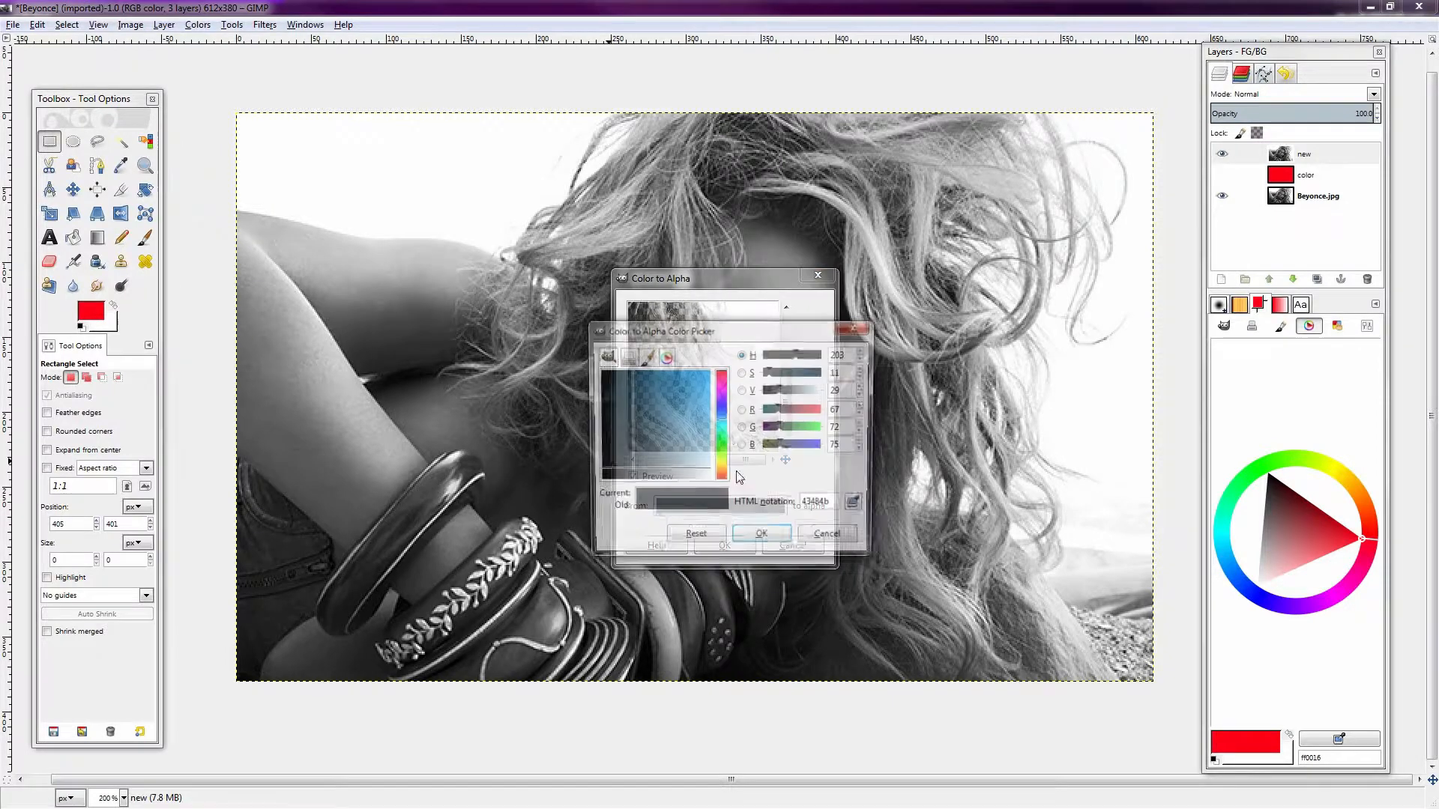
{"action": "left_click_drag", "start_coordinate": [694, 462], "coordinate": [734, 496]}
{"action": "left_click", "coordinate": [763, 539]}
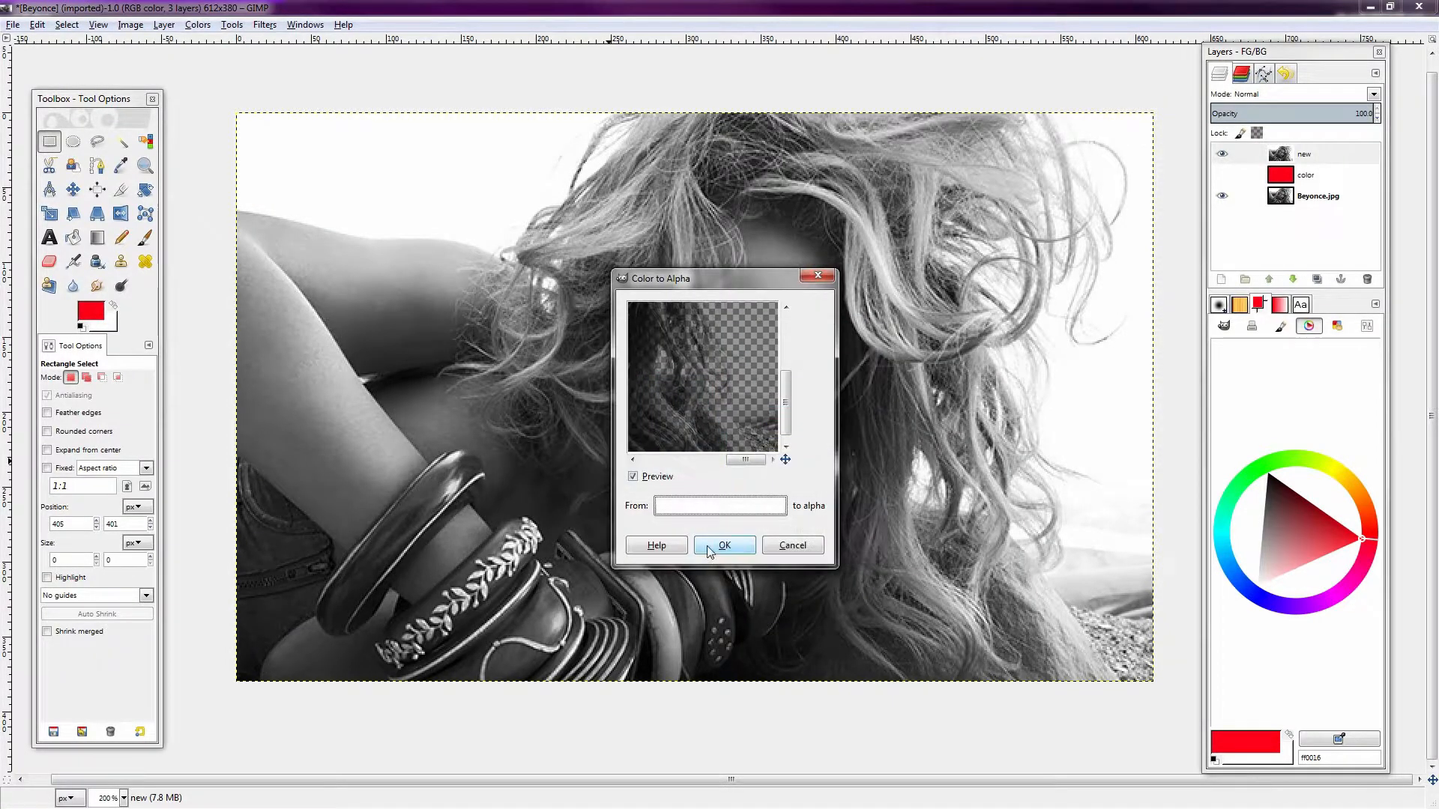
{"action": "left_click", "coordinate": [724, 545]}
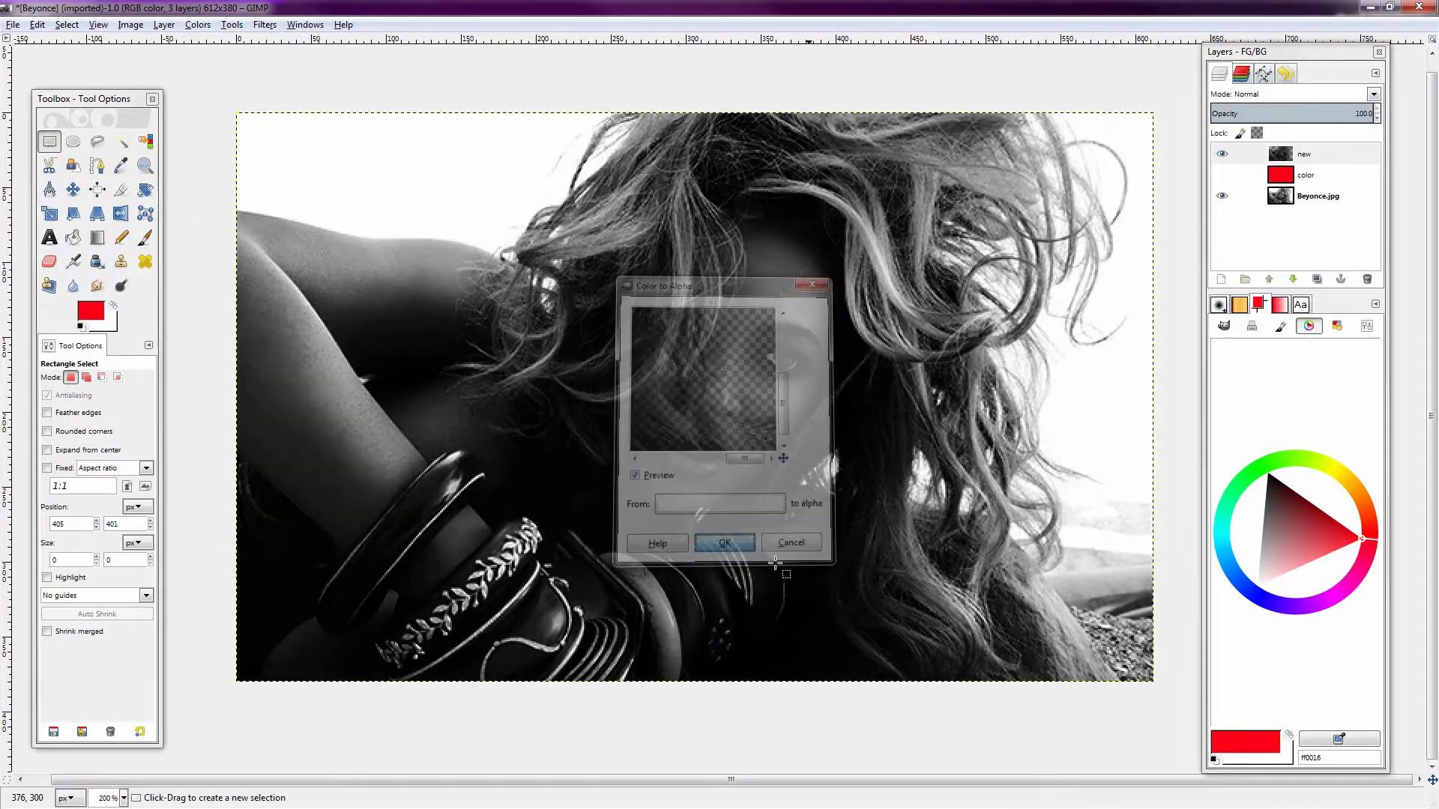
Compare the new layer over the red fill, on its own and over the original photo, and inspect the hair edges
{"action": "left_click", "coordinate": [1223, 176]}
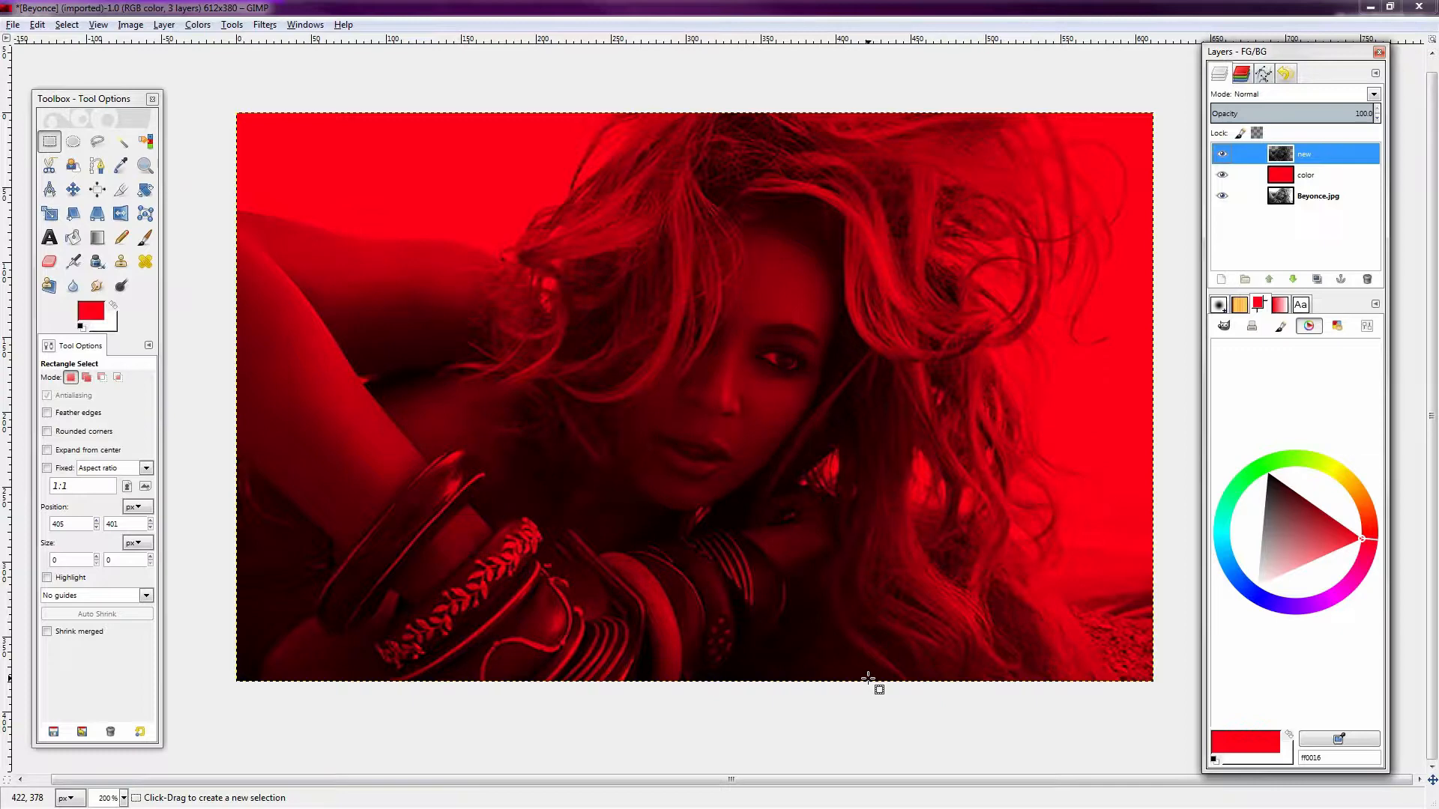
{"action": "left_click", "coordinate": [1222, 196]}
{"action": "left_click", "coordinate": [1222, 175]}
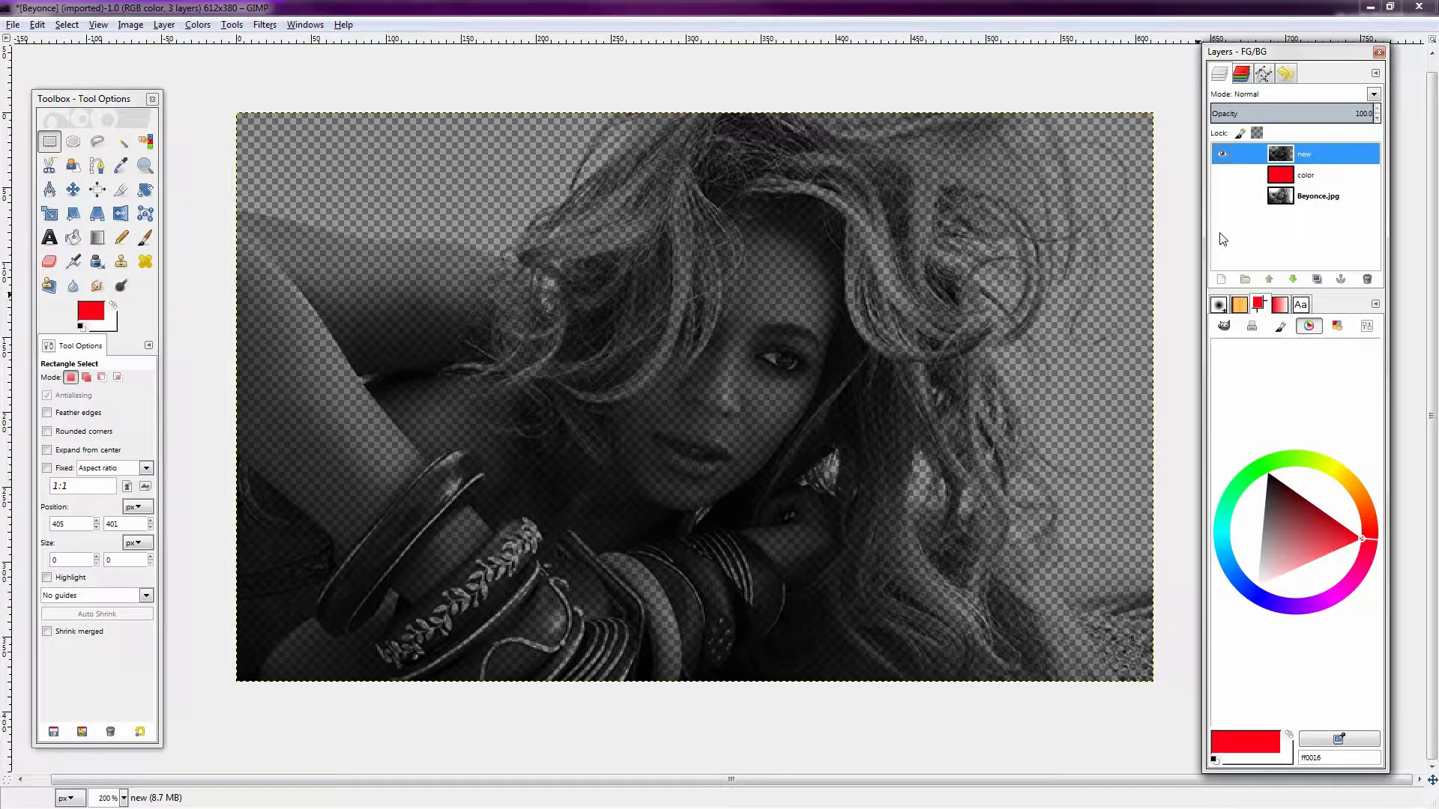
{"action": "left_click", "coordinate": [1222, 196]}
{"action": "left_click", "coordinate": [1222, 174]}
{"action": "left_click", "coordinate": [1222, 175]}
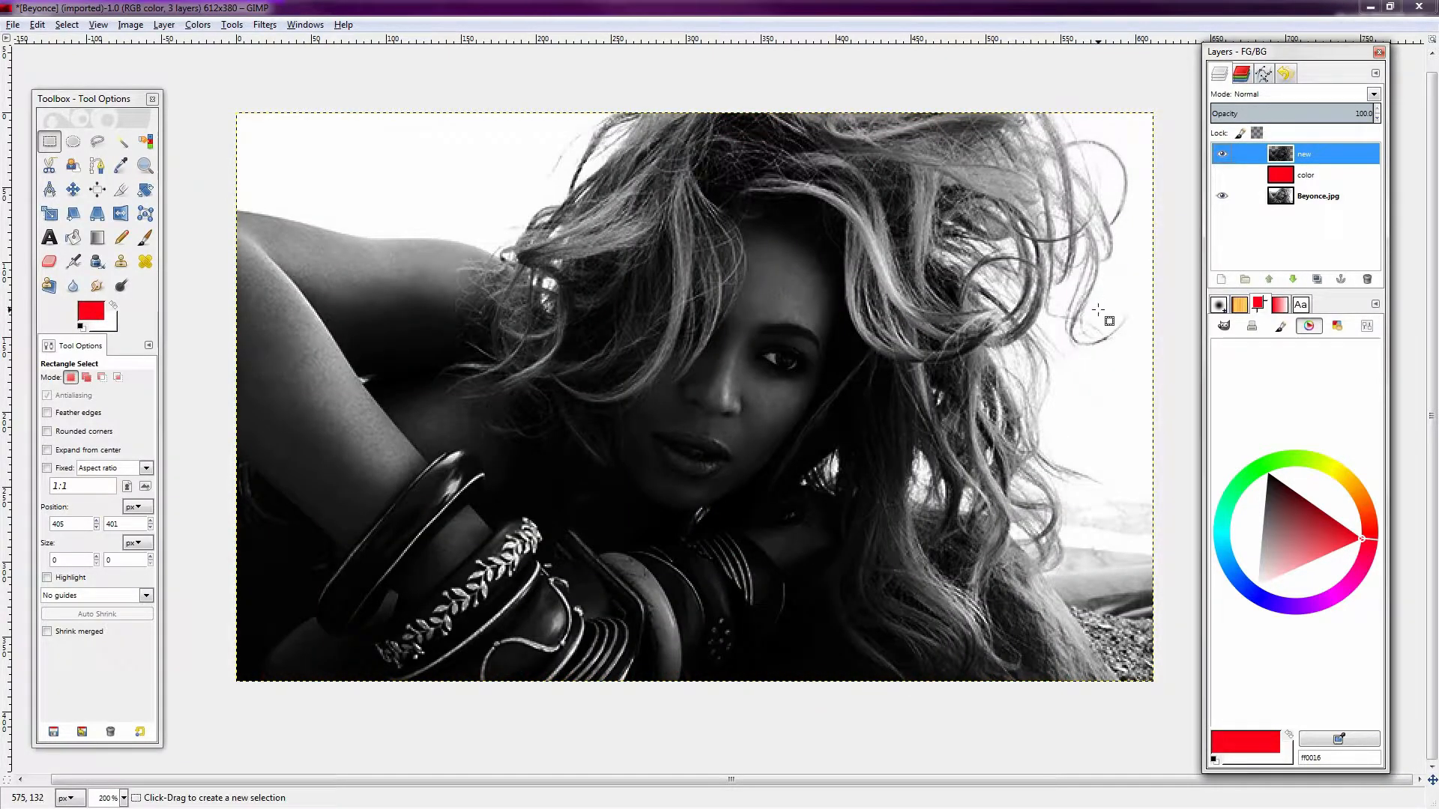
{"action": "left_click_drag", "start_coordinate": [1026, 352], "coordinate": [976, 343]}
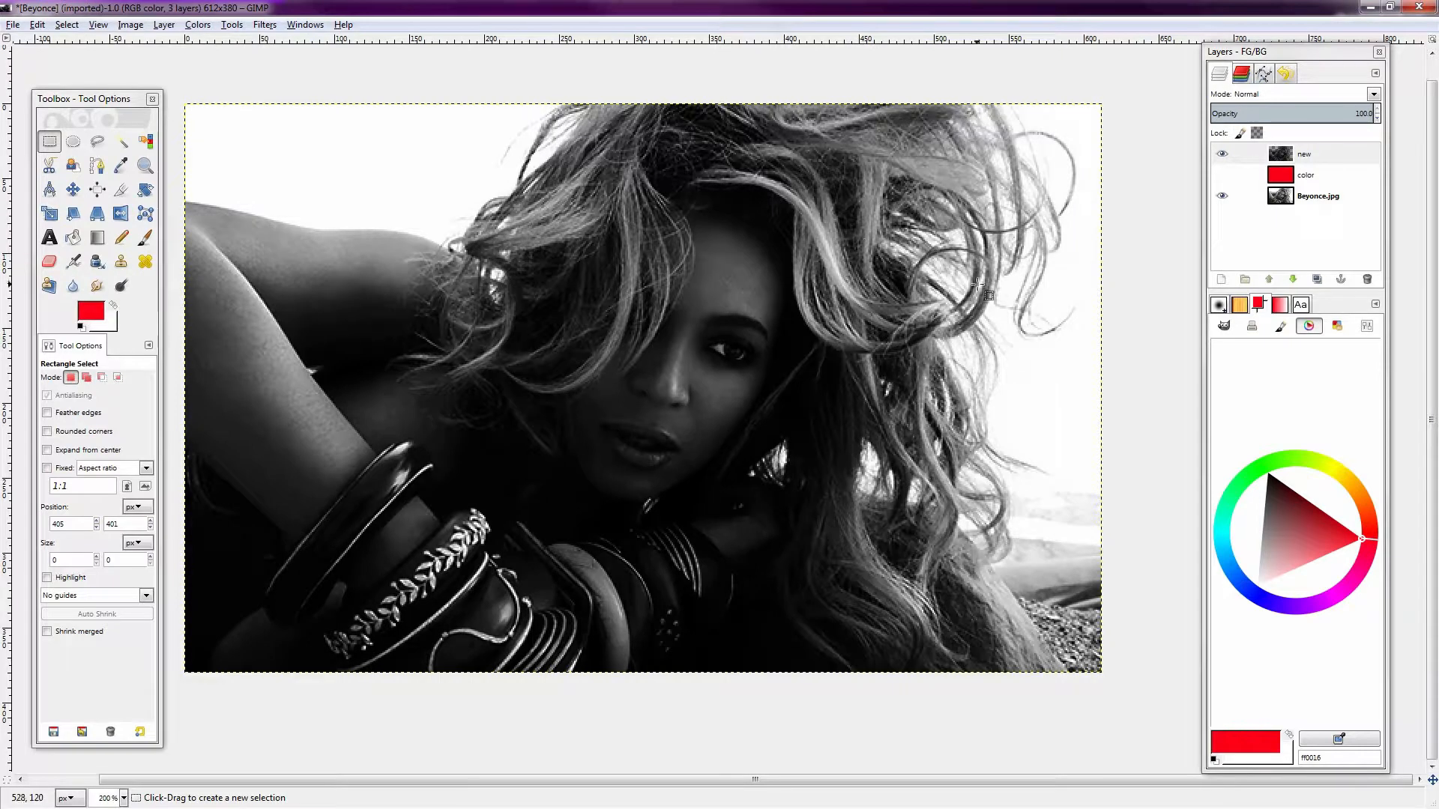
{"action": "left_click_drag", "start_coordinate": [828, 399], "coordinate": [852, 408]}
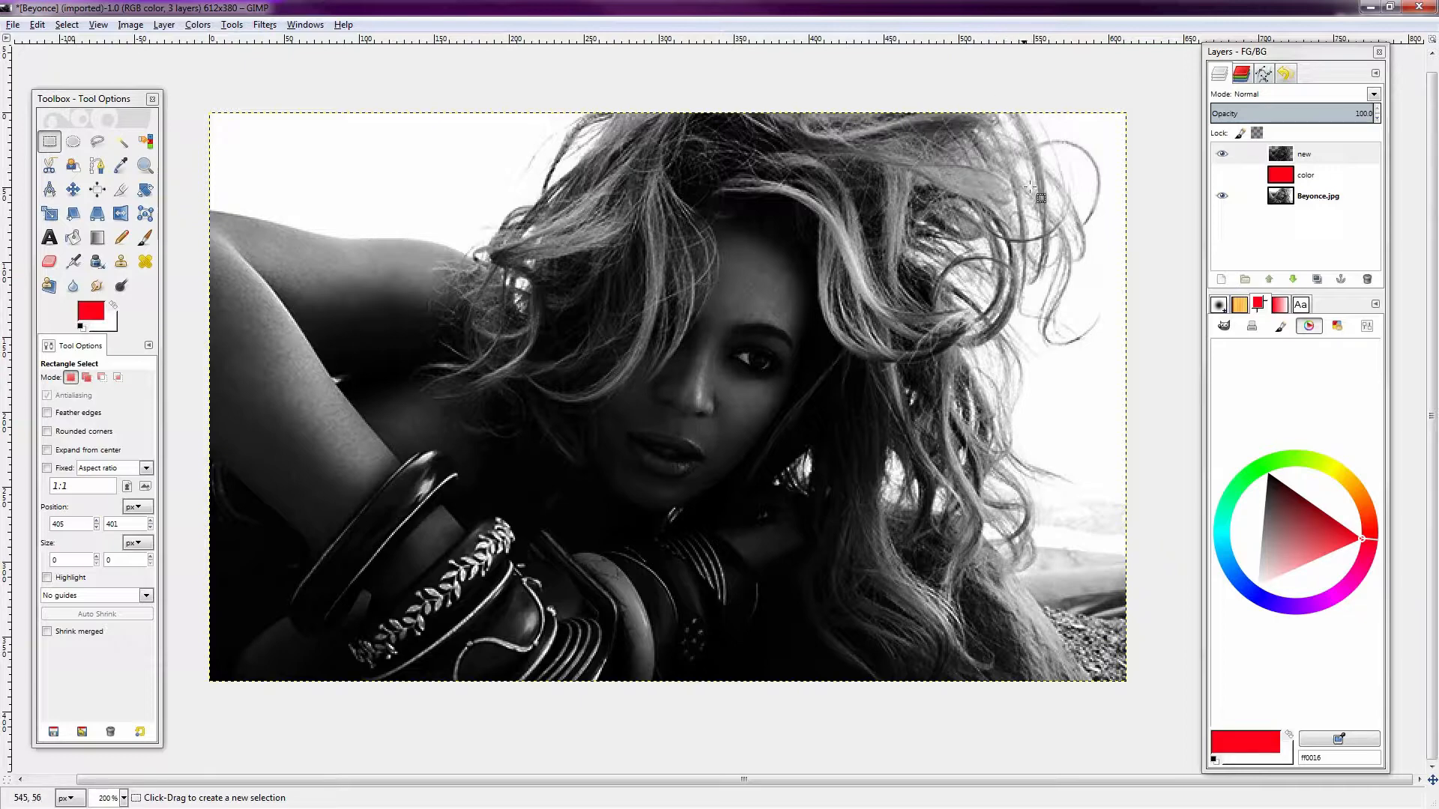
{"action": "left_click_drag", "start_coordinate": [718, 394], "coordinate": [731, 357]}
{"action": "left_click_drag", "start_coordinate": [602, 435], "coordinate": [609, 421]}
Switch to the o-BEYONCE-SHORT-HAIR-facebook image and view the loose curls against the dark blue background at 150%
{"action": "key", "text": "alt+Tab"}
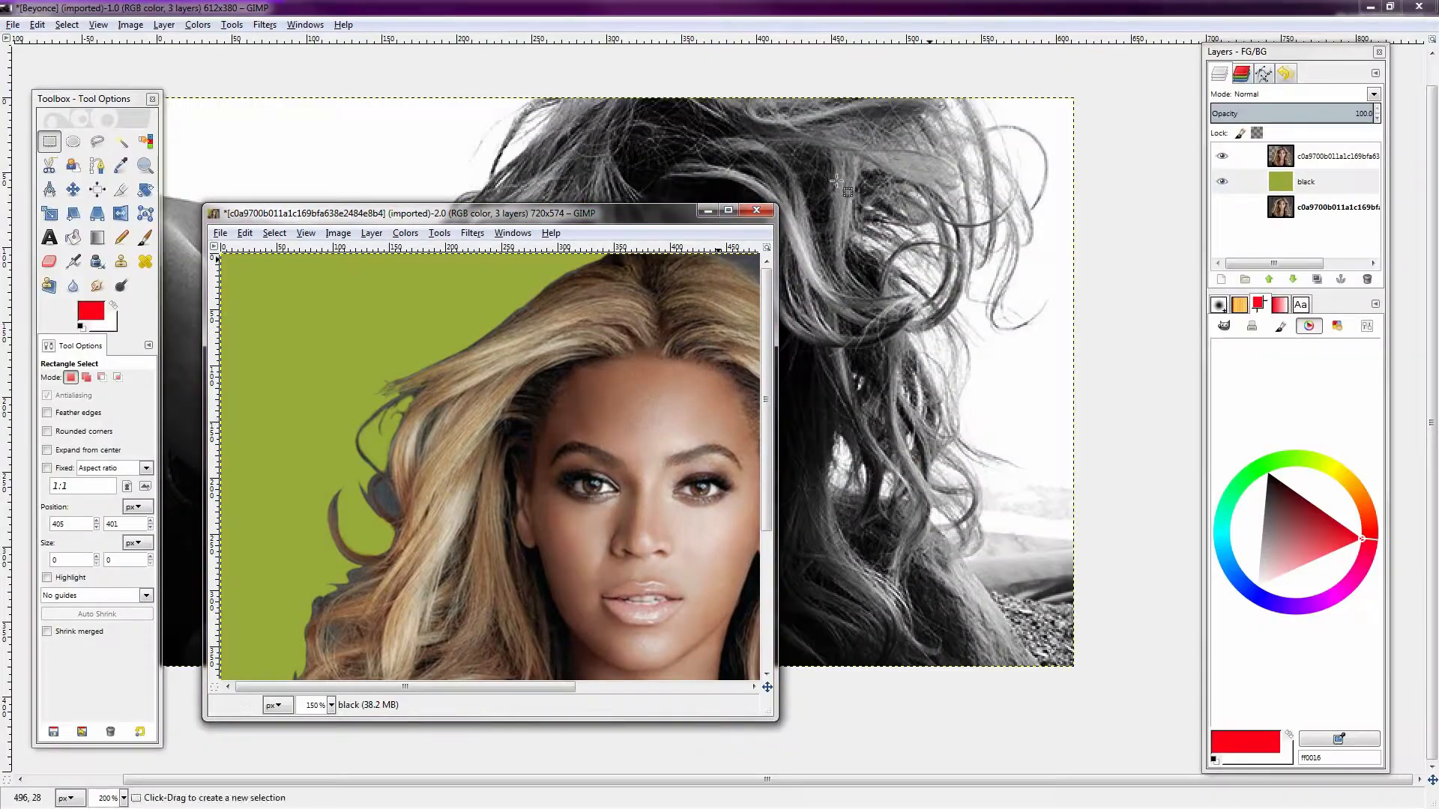
{"action": "left_click", "coordinate": [1391, 6]}
{"action": "left_click", "coordinate": [1096, 475]}
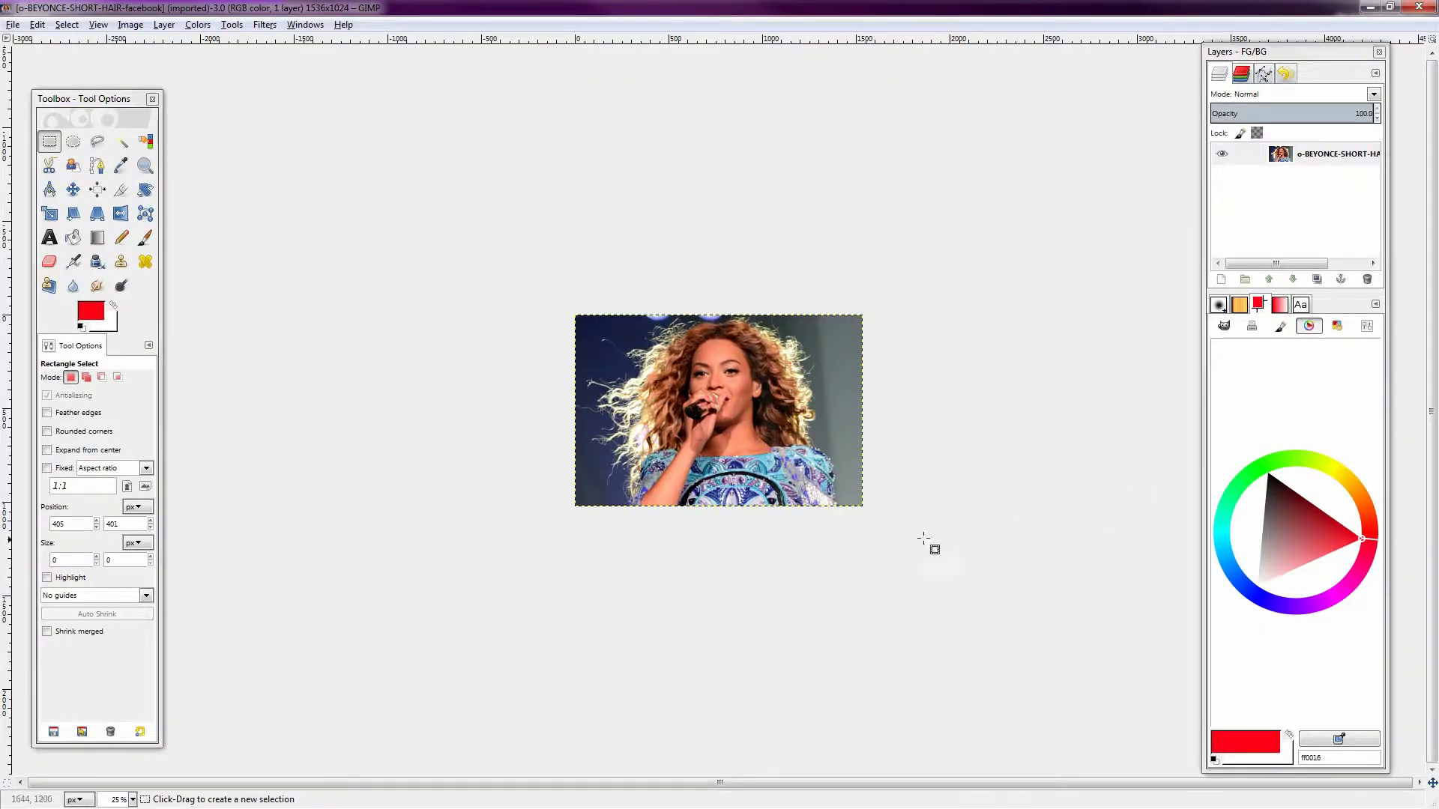
{"action": "scroll", "coordinate": [695, 412], "scroll_direction": "up", "scroll_amount": 5}
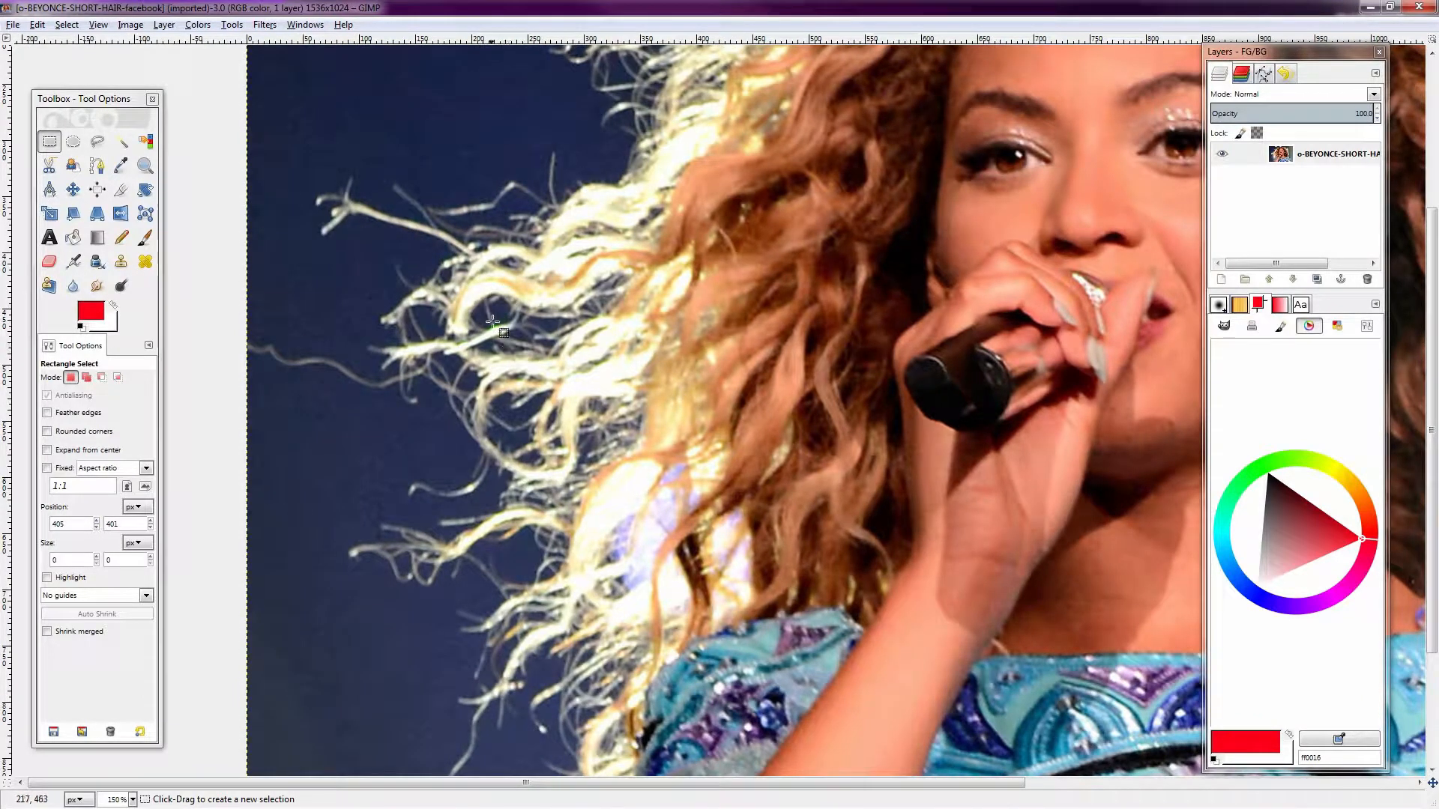
Examine the backlit strands and curls against the blue background, from the crown down to the shoulder
{"action": "left_click_drag", "start_coordinate": [665, 372], "coordinate": [679, 400]}
{"action": "left_click_drag", "start_coordinate": [785, 571], "coordinate": [685, 579]}
{"action": "left_click_drag", "start_coordinate": [568, 319], "coordinate": [640, 356]}
{"action": "left_click_drag", "start_coordinate": [672, 264], "coordinate": [691, 228]}
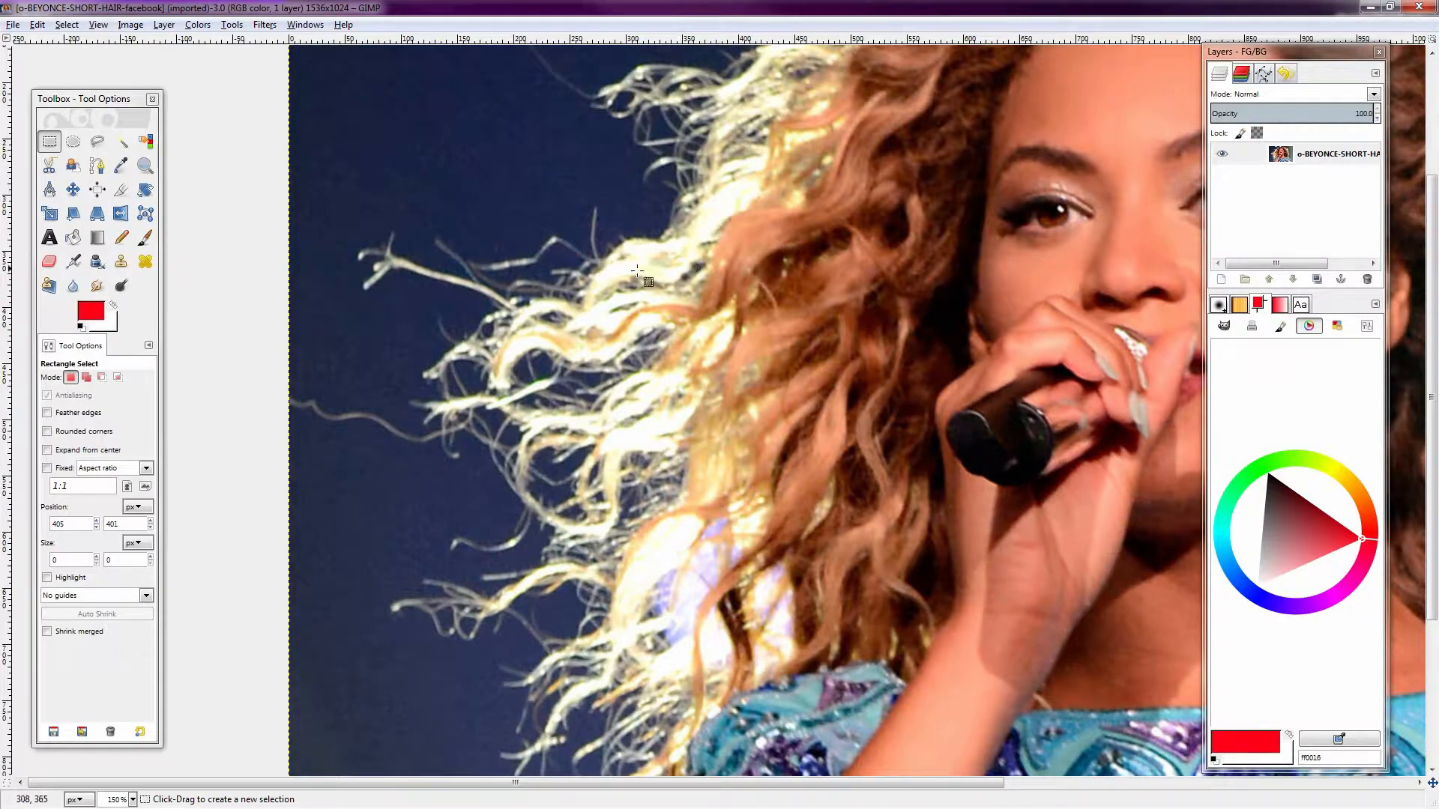
{"action": "left_click_drag", "start_coordinate": [715, 164], "coordinate": [687, 218]}
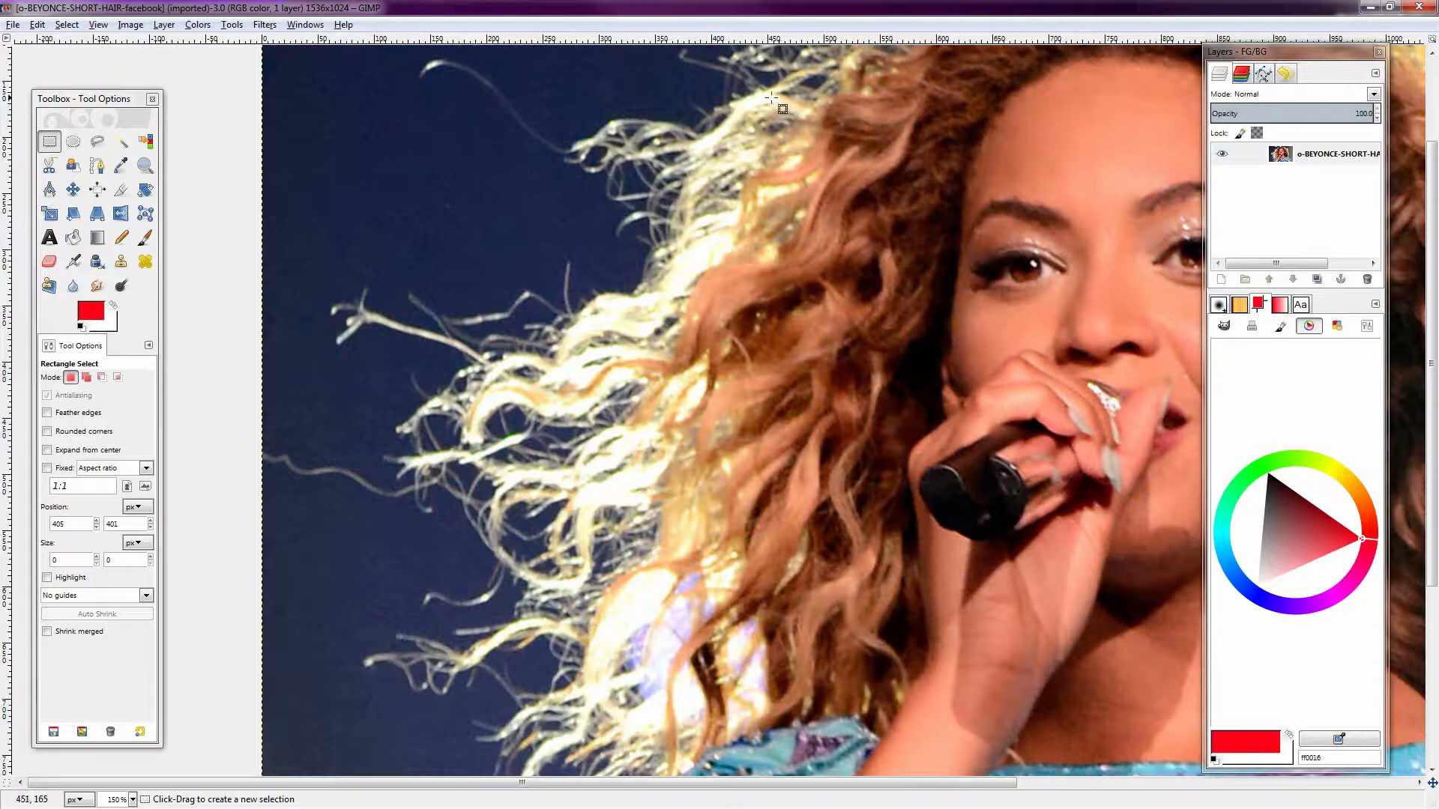
{"action": "left_click_drag", "start_coordinate": [814, 240], "coordinate": [758, 262]}
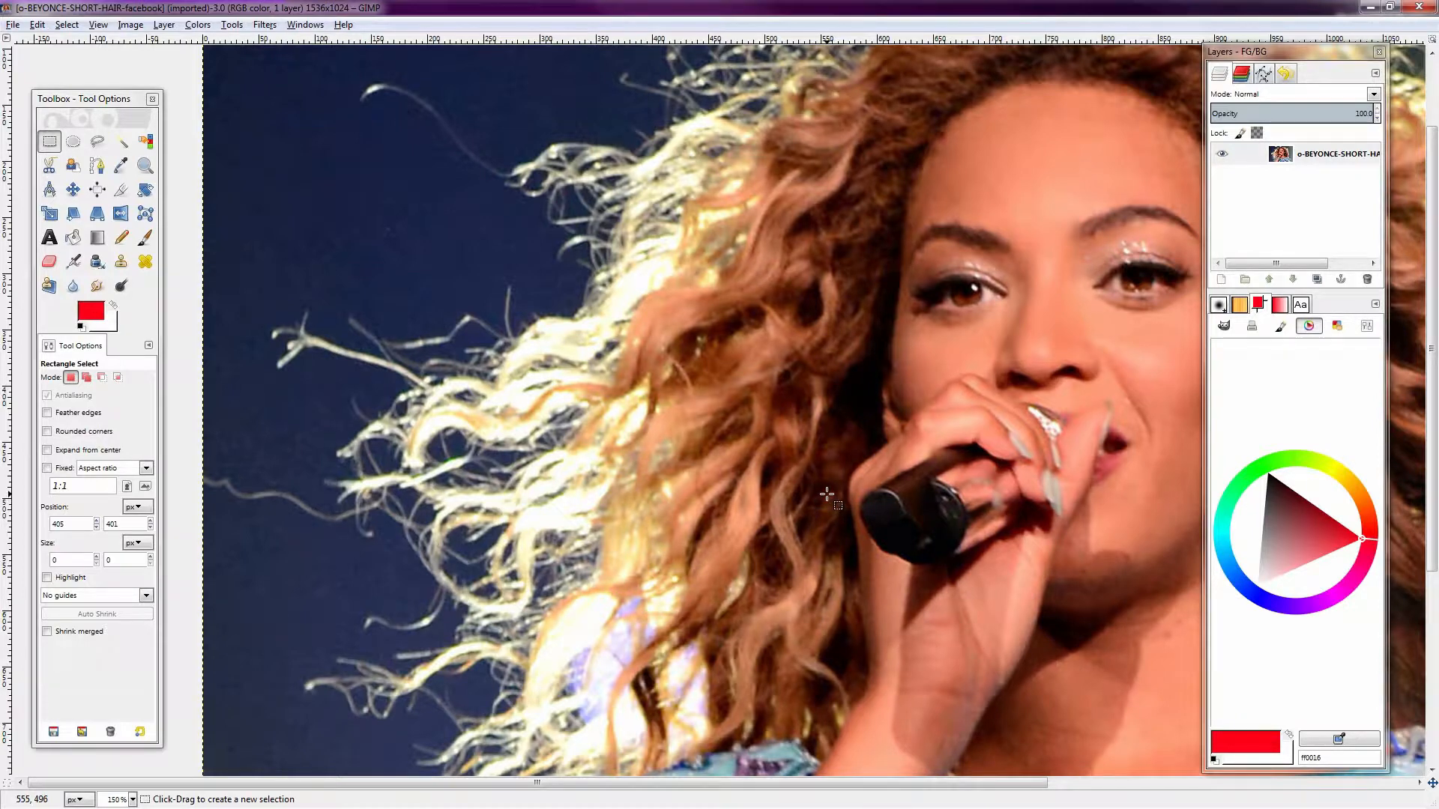
{"action": "left_click_drag", "start_coordinate": [816, 497], "coordinate": [724, 486]}
{"action": "scroll", "coordinate": [716, 486], "scroll_direction": "down", "scroll_amount": 3}
{"action": "scroll", "coordinate": [569, 450], "scroll_direction": "up", "scroll_amount": 4}
{"action": "scroll", "coordinate": [436, 498], "scroll_direction": "down", "scroll_amount": 2}
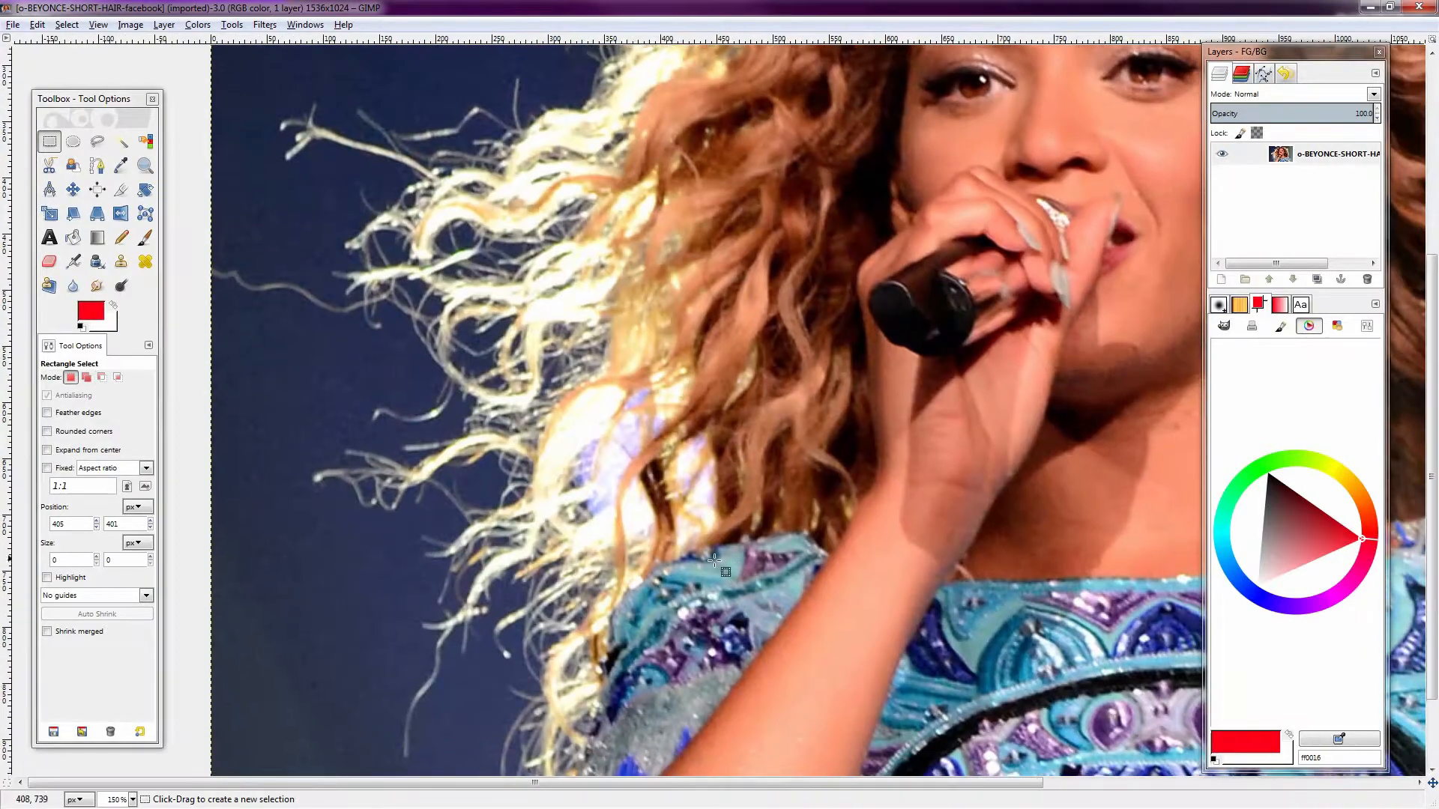
{"action": "scroll", "coordinate": [649, 524], "scroll_direction": "up", "scroll_amount": 1}
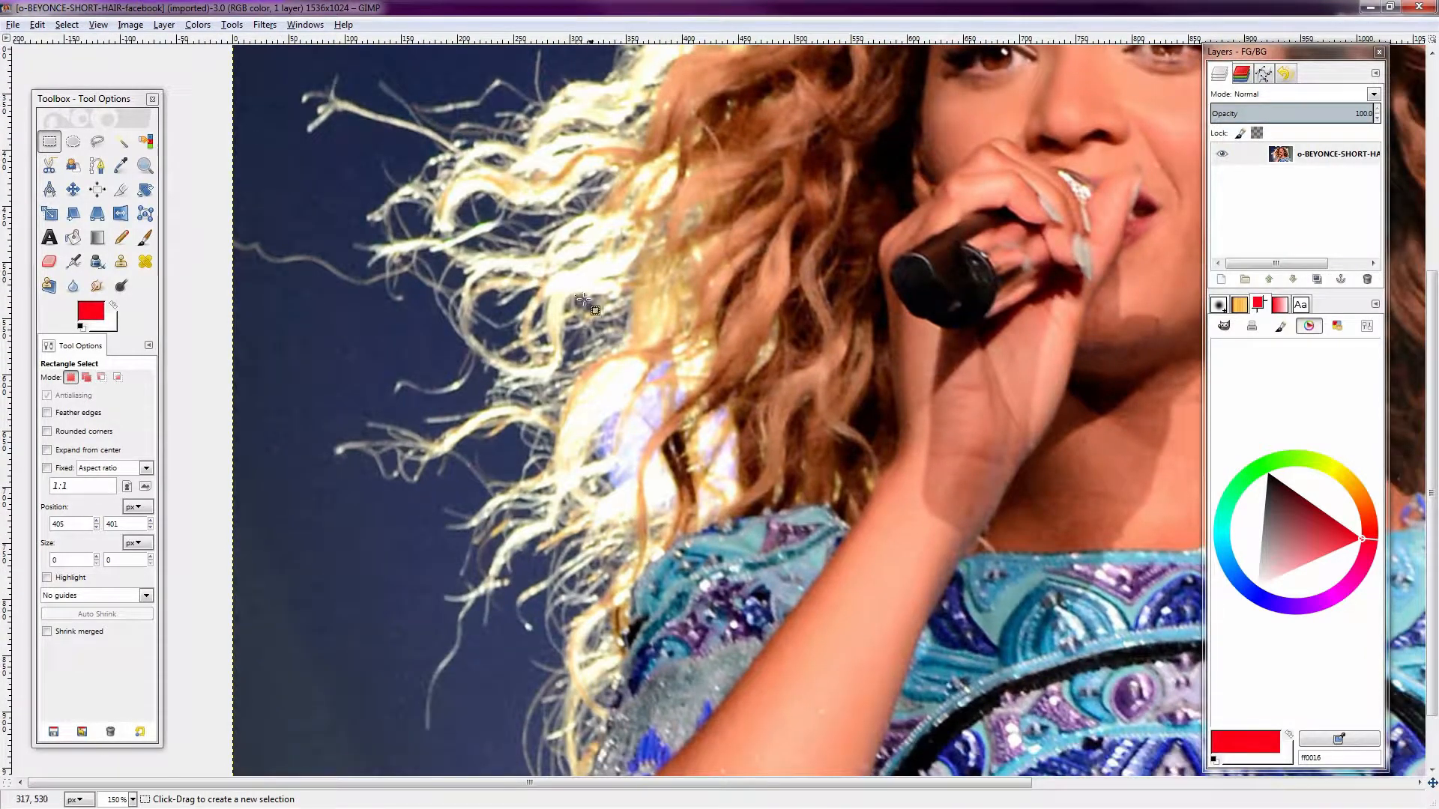
{"action": "scroll", "coordinate": [662, 368], "scroll_direction": "up", "scroll_amount": 1}
{"action": "scroll", "coordinate": [662, 368], "scroll_direction": "left", "scroll_amount": 3}
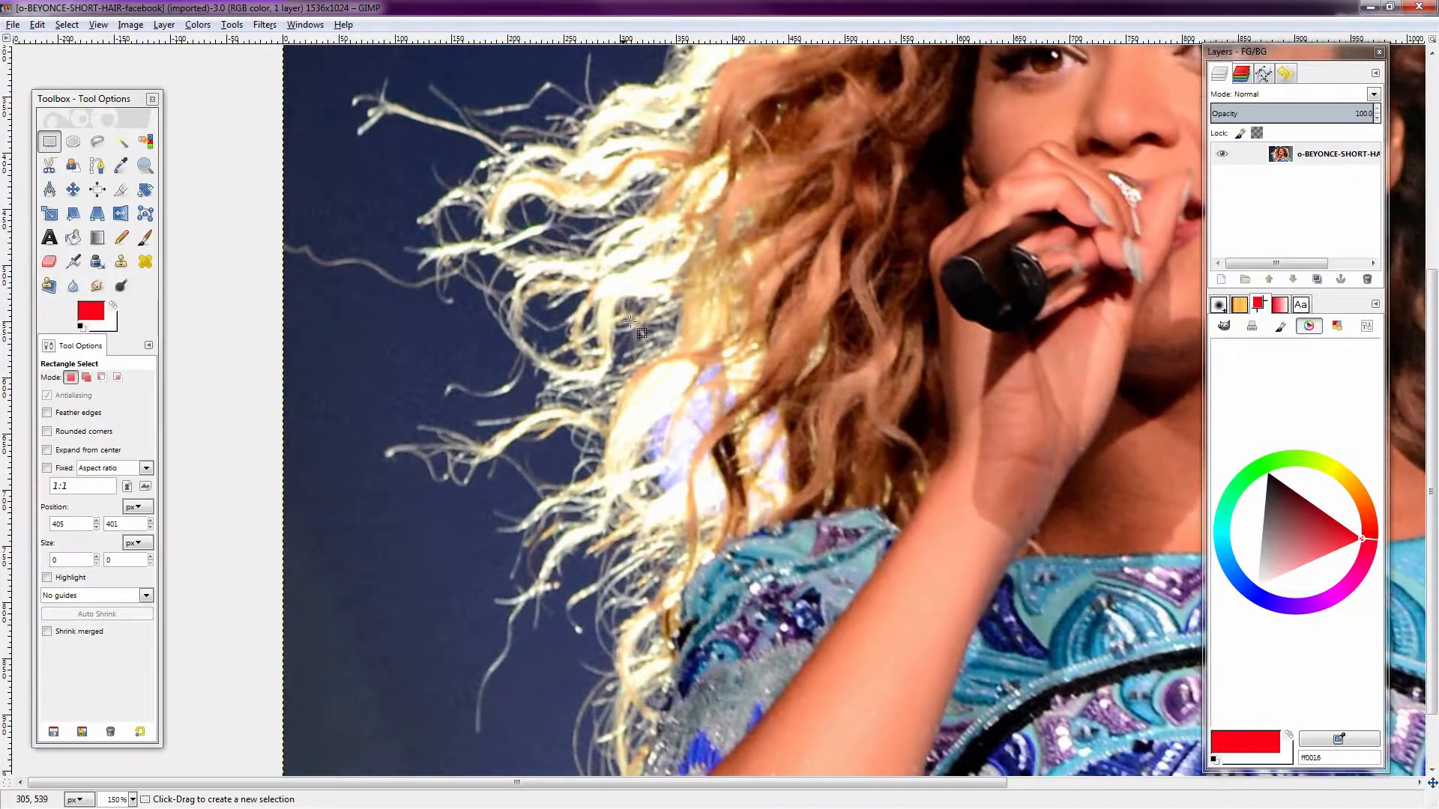
Start a path along the upper inner edge of the large curl loop, tracing it from the bright strands toward the outer curve
{"action": "scroll", "coordinate": [534, 322], "scroll_direction": "up", "scroll_amount": 4}
{"action": "key", "text": "b"}
{"action": "scroll", "coordinate": [772, 315], "scroll_direction": "up", "scroll_amount": 2}
{"action": "scroll", "coordinate": [803, 377], "scroll_direction": "left", "scroll_amount": 2}
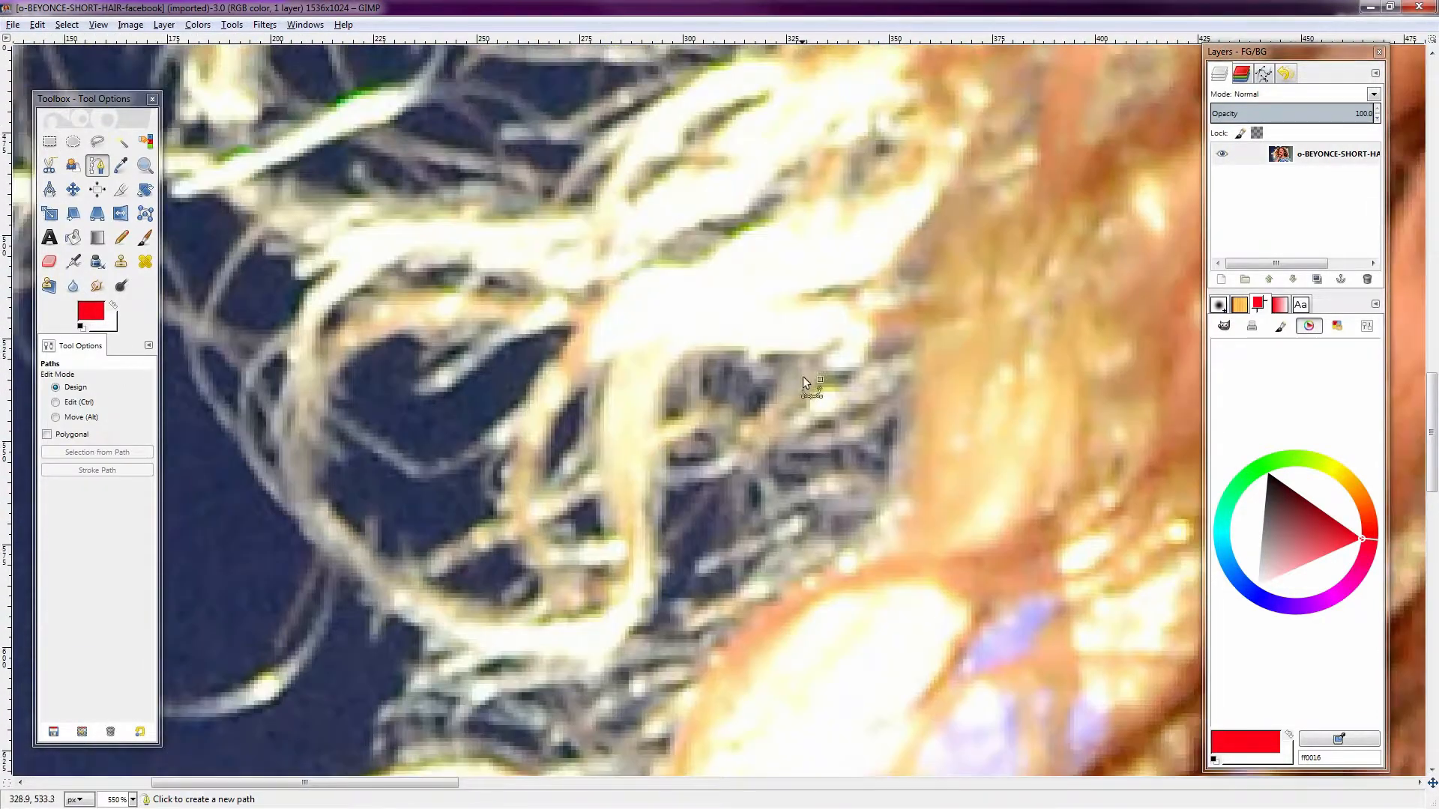
{"action": "left_click", "coordinate": [803, 159]}
{"action": "left_click_drag", "start_coordinate": [750, 209], "coordinate": [722, 221]}
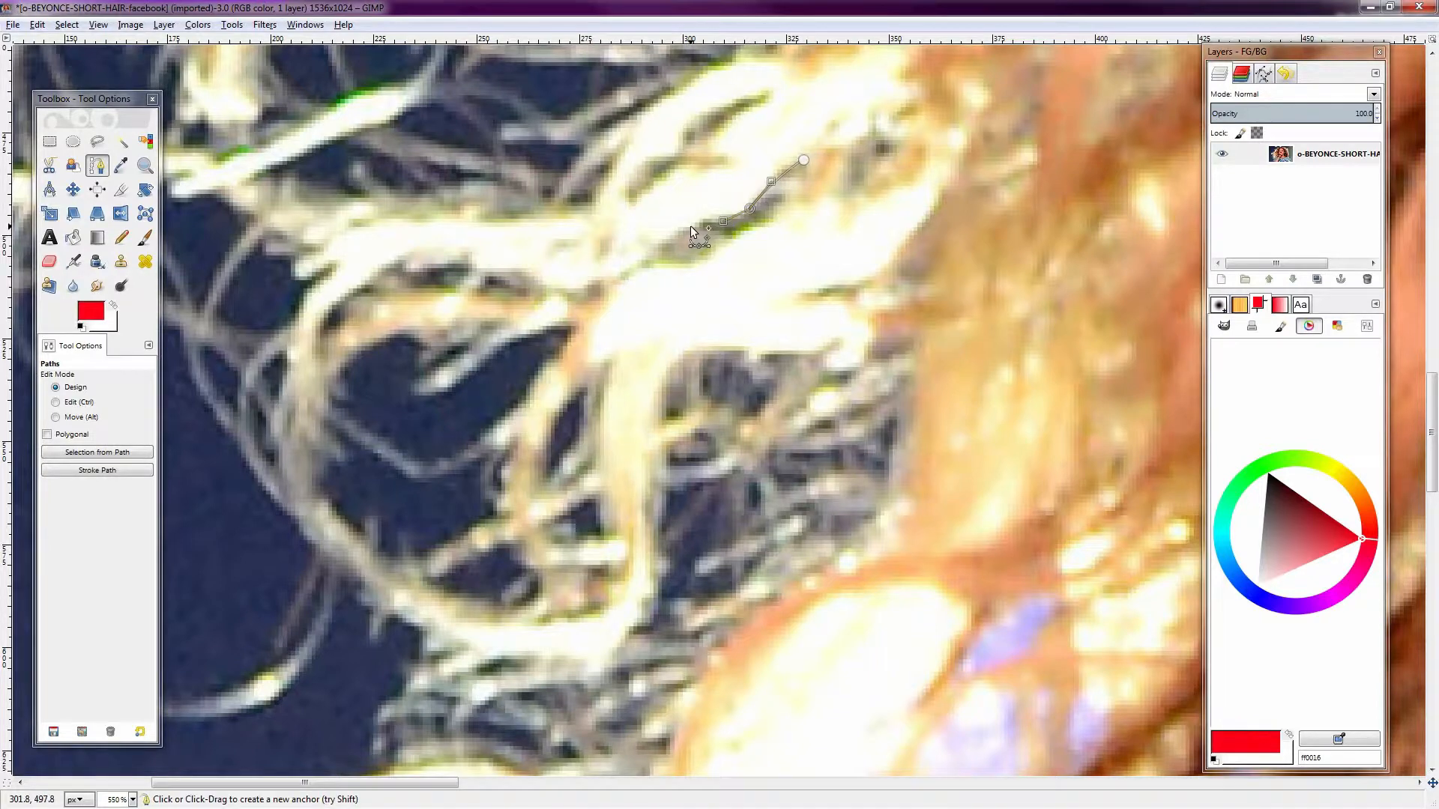
{"action": "left_click", "coordinate": [538, 285]}
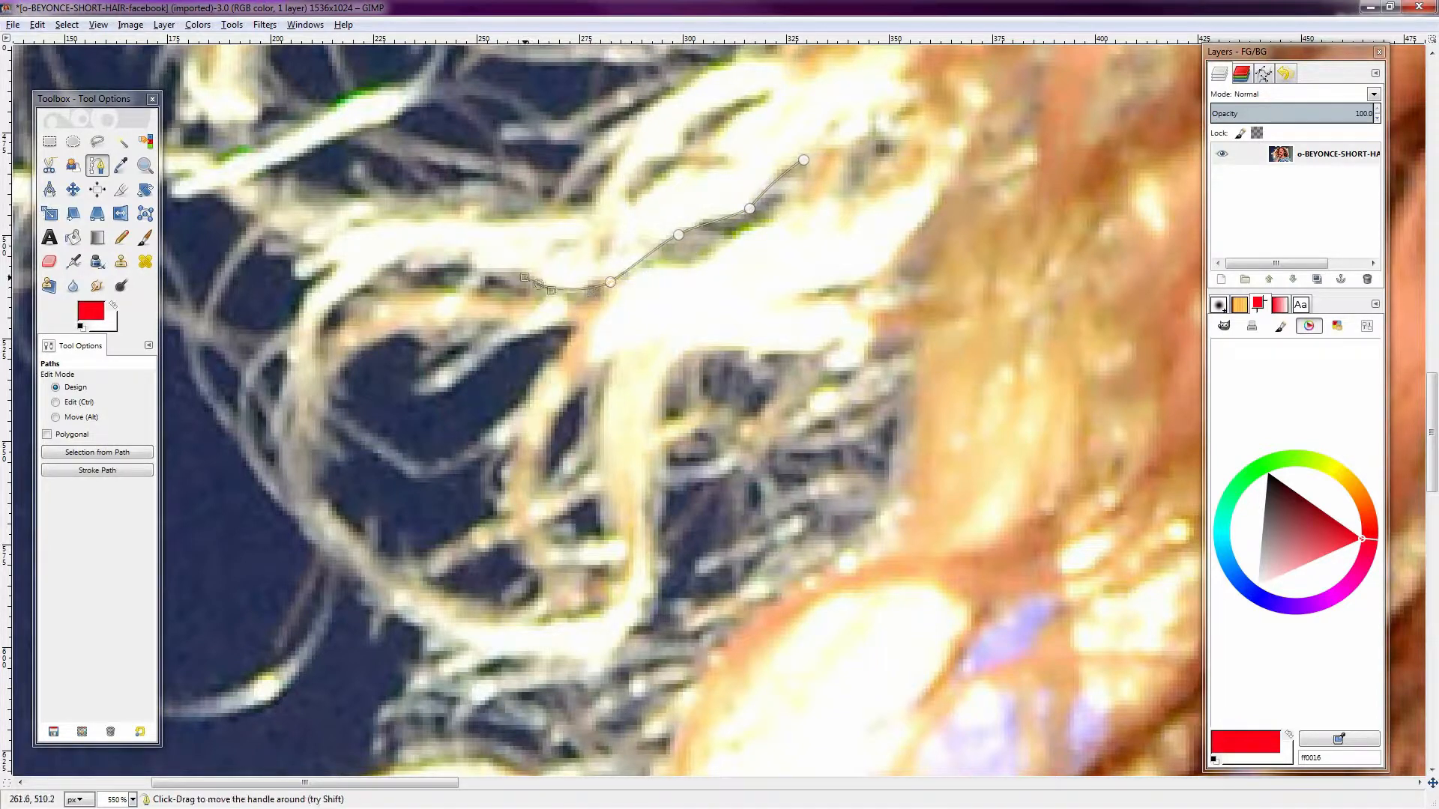
{"action": "left_click", "coordinate": [487, 271]}
{"action": "left_click_drag", "start_coordinate": [437, 266], "coordinate": [396, 272]}
{"action": "left_click", "coordinate": [369, 285]}
{"action": "mouse_move", "coordinate": [328, 328]}
{"action": "left_mouse_down"}
{"action": "mouse_move", "coordinate": [323, 359]}
{"action": "mouse_move", "coordinate": [327, 333]}
{"action": "left_mouse_up"}
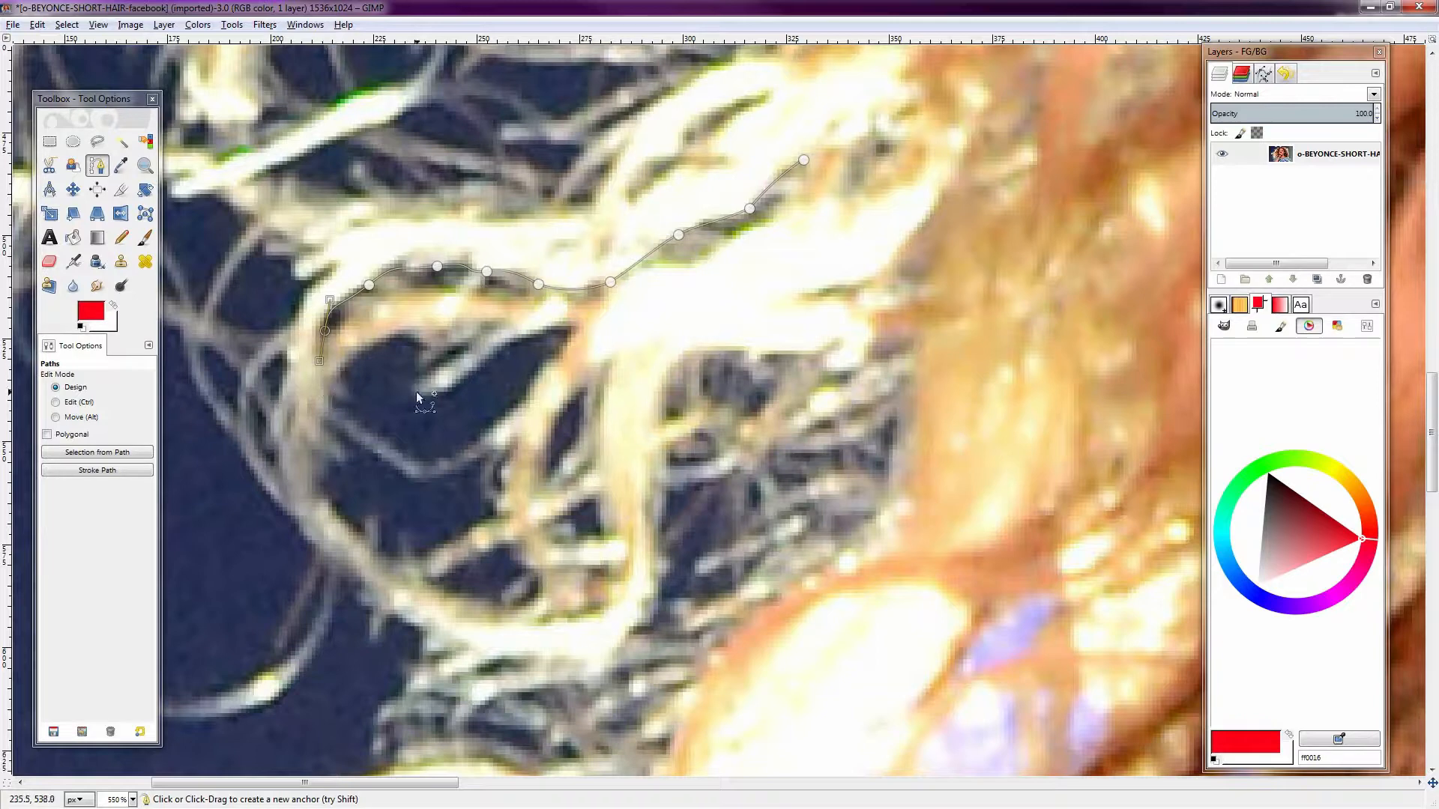
Continue the path down the outer curve of the curl loop and along its bottom toward the thicker hair
{"action": "left_click", "coordinate": [325, 392]}
{"action": "left_click_drag", "start_coordinate": [311, 453], "coordinate": [315, 470]}
{"action": "left_click", "coordinate": [349, 529]}
{"action": "left_click_drag", "start_coordinate": [428, 582], "coordinate": [446, 593]}
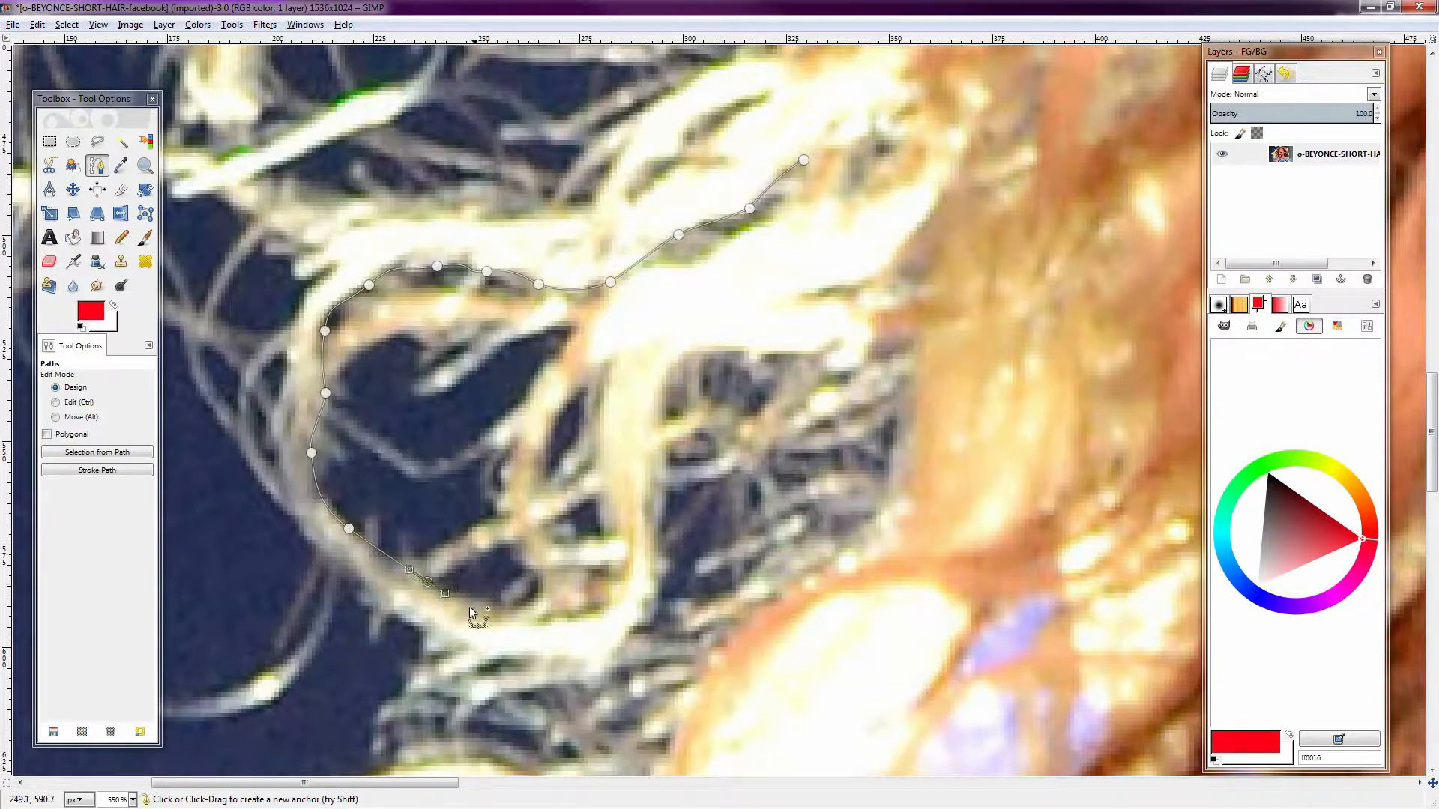
{"action": "left_click", "coordinate": [523, 626]}
{"action": "left_click_drag", "start_coordinate": [627, 612], "coordinate": [750, 626]}
{"action": "left_click_drag", "start_coordinate": [893, 501], "coordinate": [909, 475]}
Bring the path up the hairline side back to its starting point and create a selection from it
{"action": "left_click", "coordinate": [911, 405]}
{"action": "left_click_drag", "start_coordinate": [908, 338], "coordinate": [830, 327]}
{"action": "left_click_drag", "start_coordinate": [867, 258], "coordinate": [820, 177]}
{"action": "left_click", "coordinate": [804, 160], "text": "ctrl"}
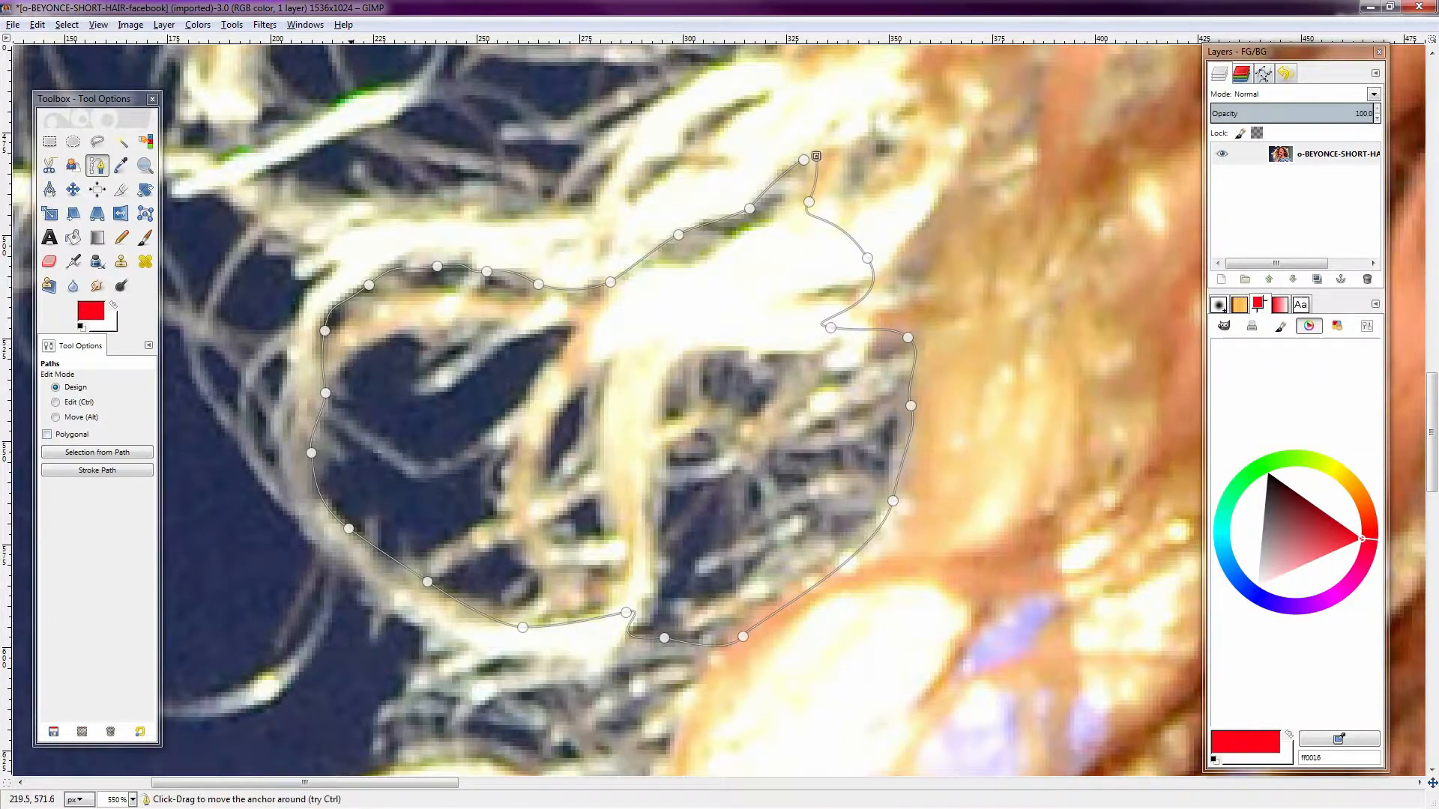
{"action": "left_click", "coordinate": [65, 454]}
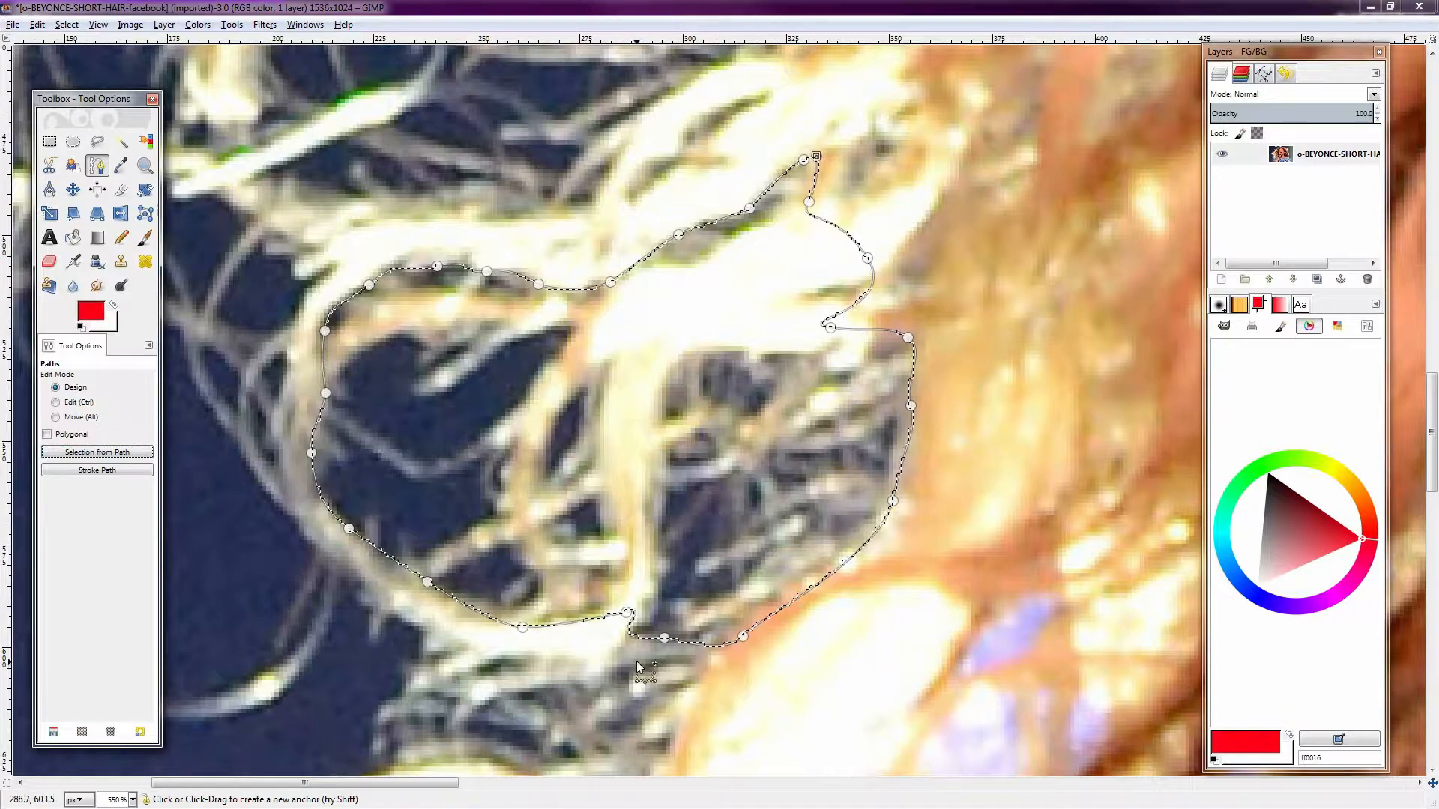
Duplicate the photo layer and add an alpha channel to the copy, with the dark blue background sampled as foreground color
{"action": "key", "text": "o"}
{"action": "left_click", "coordinate": [534, 513]}
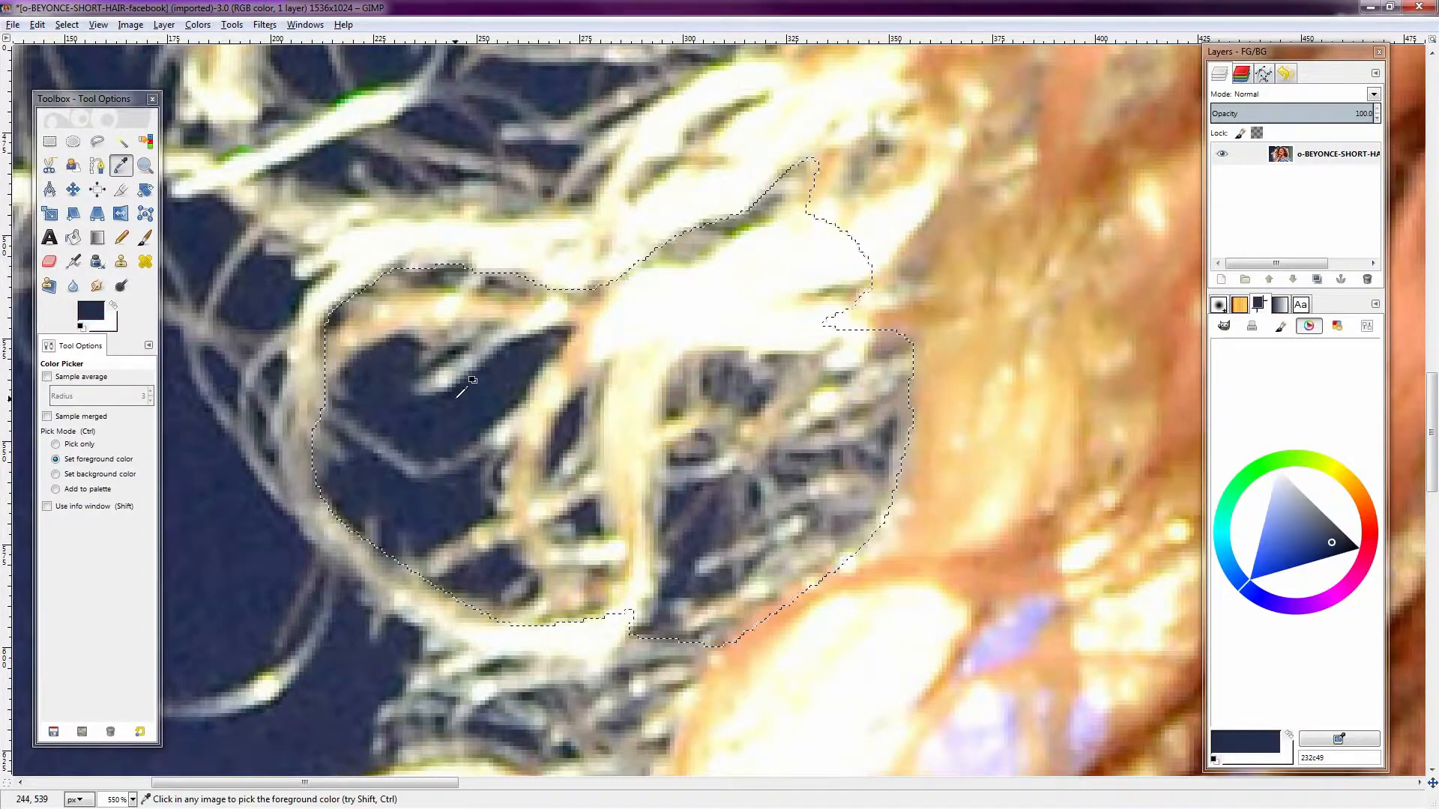
{"action": "left_click", "coordinate": [1324, 283]}
{"action": "left_click", "coordinate": [164, 25]}
{"action": "mouse_move", "coordinate": [197, 188]}
{"action": "left_click", "coordinate": [381, 189]}
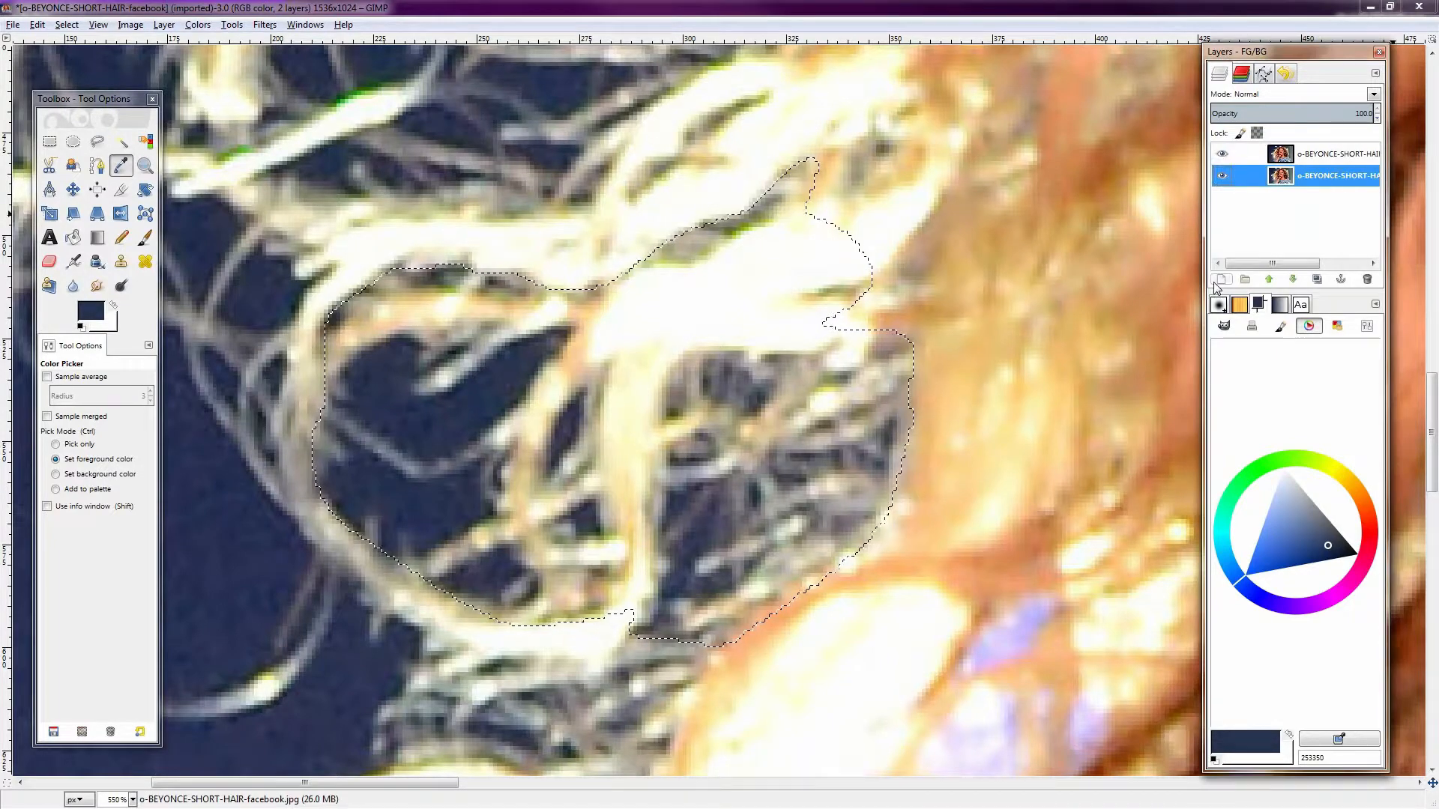
Create a transparent layer named color between the photo and its copy
{"action": "key", "text": "ctrl+shift+n"}
{"action": "type", "text": "color"}
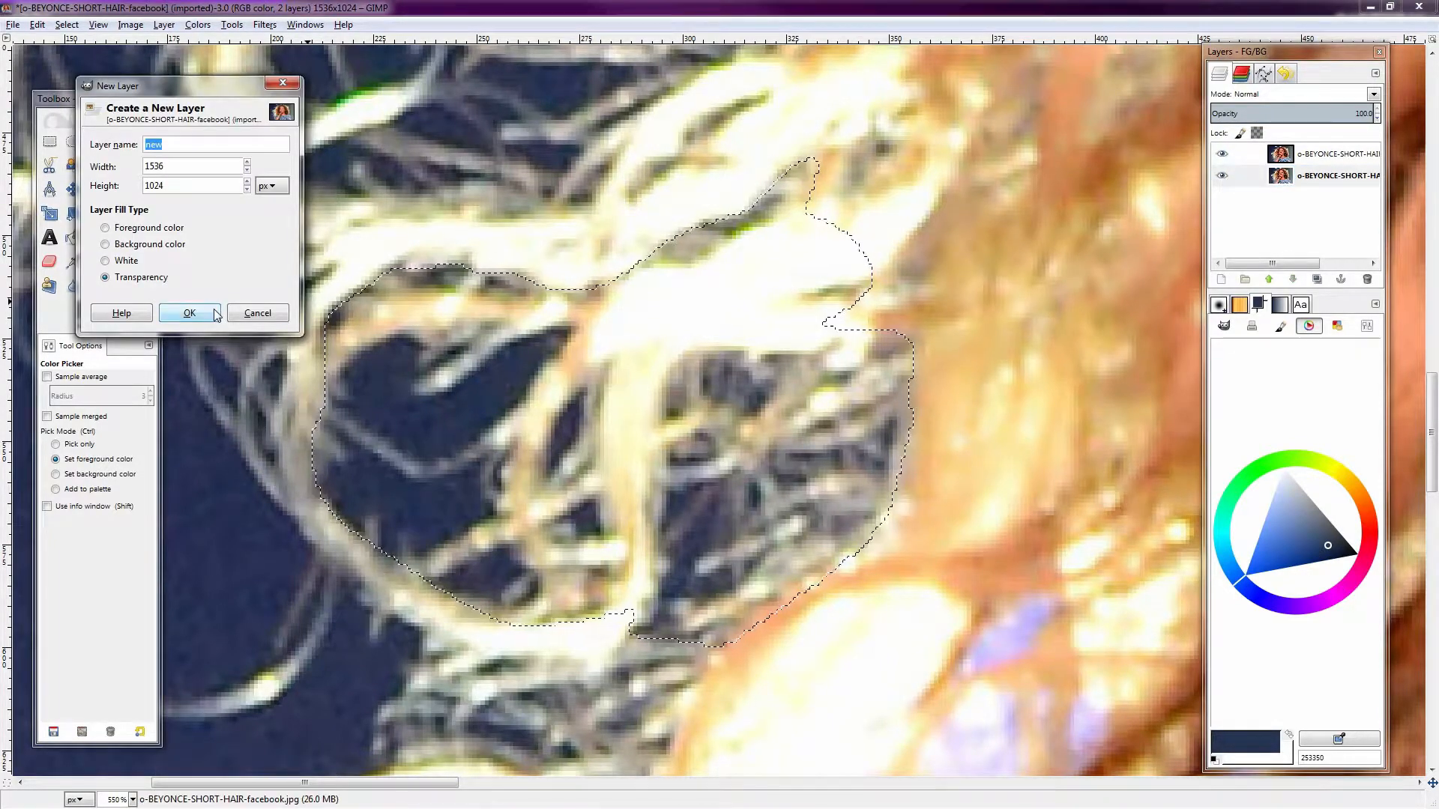
{"action": "key", "text": "Return"}
Clear the selection and bucket-fill the entire color layer with red e31c23
{"action": "left_click", "coordinate": [1370, 535]}
{"action": "key", "text": "shift+b"}
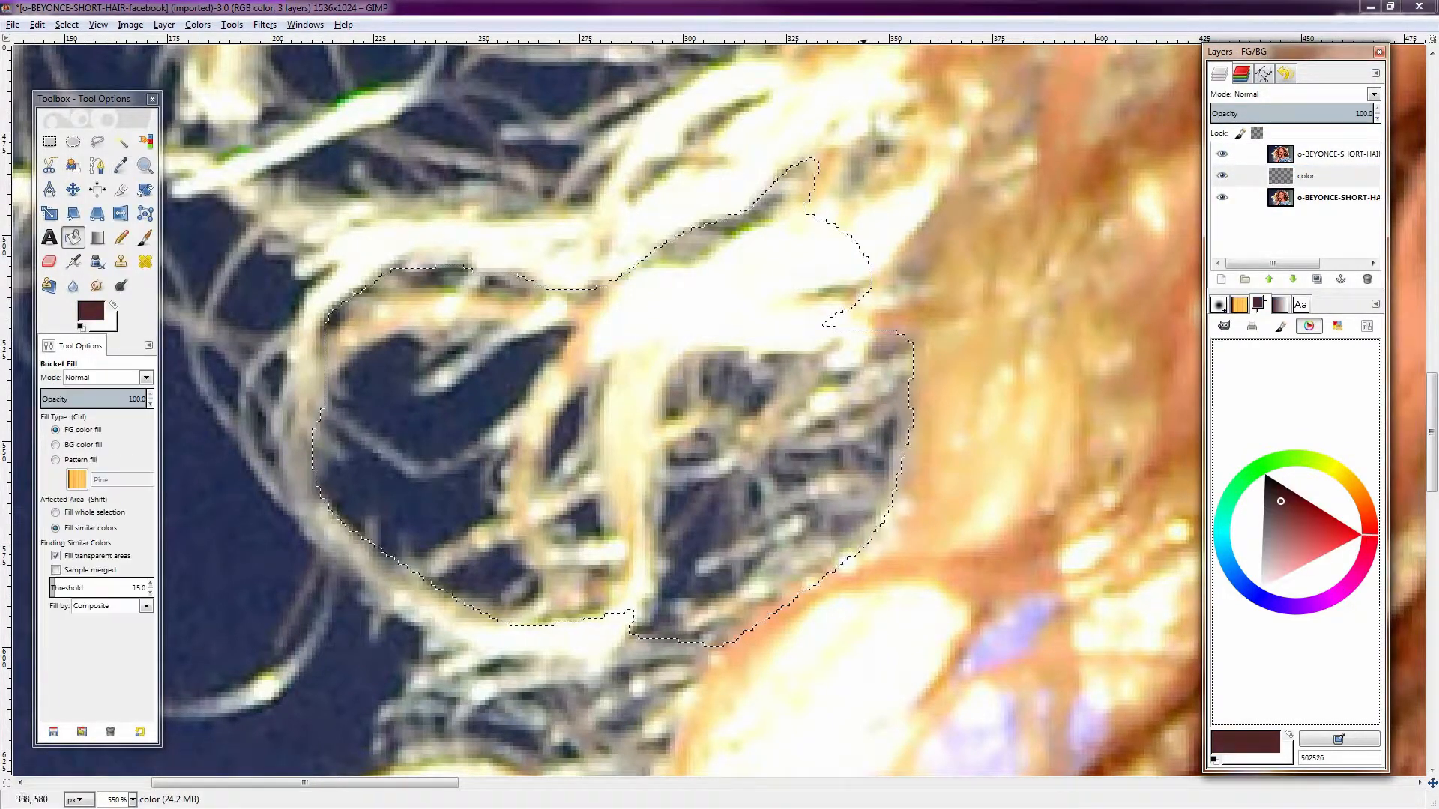
{"action": "left_click", "coordinate": [1341, 534]}
{"action": "left_click", "coordinate": [680, 507]}
{"action": "key", "text": "r"}
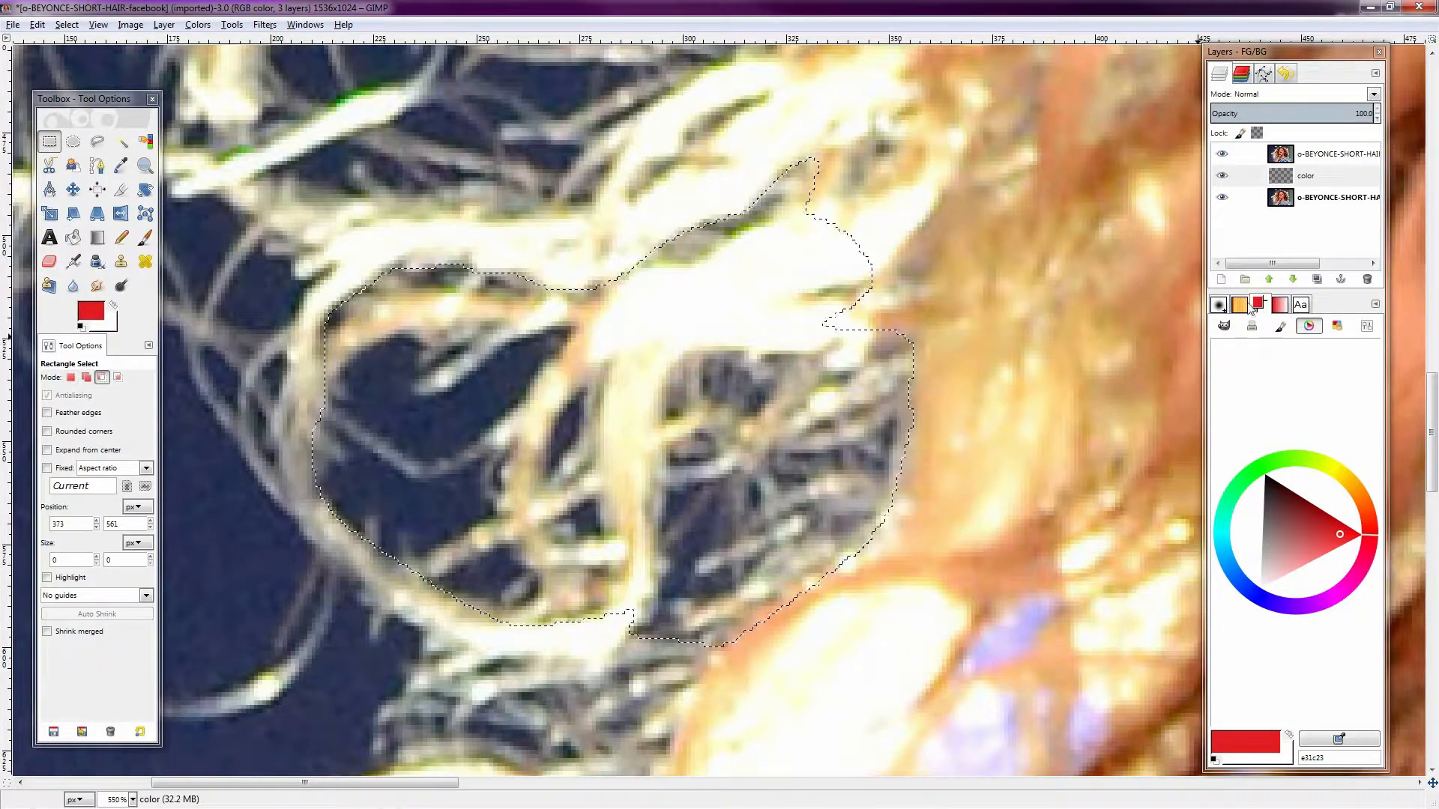
{"action": "key", "text": "ctrl+z"}
{"action": "key", "text": "ctrl+y"}
{"action": "left_click", "coordinate": [1057, 293]}
{"action": "key", "text": "shift+b"}
{"action": "left_click", "coordinate": [1058, 293]}
Restore the curl loop selection from its saved path and return to the layer list
{"action": "key", "text": "r"}
{"action": "left_click", "coordinate": [1264, 73]}
{"action": "left_click", "coordinate": [1267, 119]}
{"action": "left_click", "coordinate": [1304, 280]}
{"action": "left_click", "coordinate": [1219, 74]}
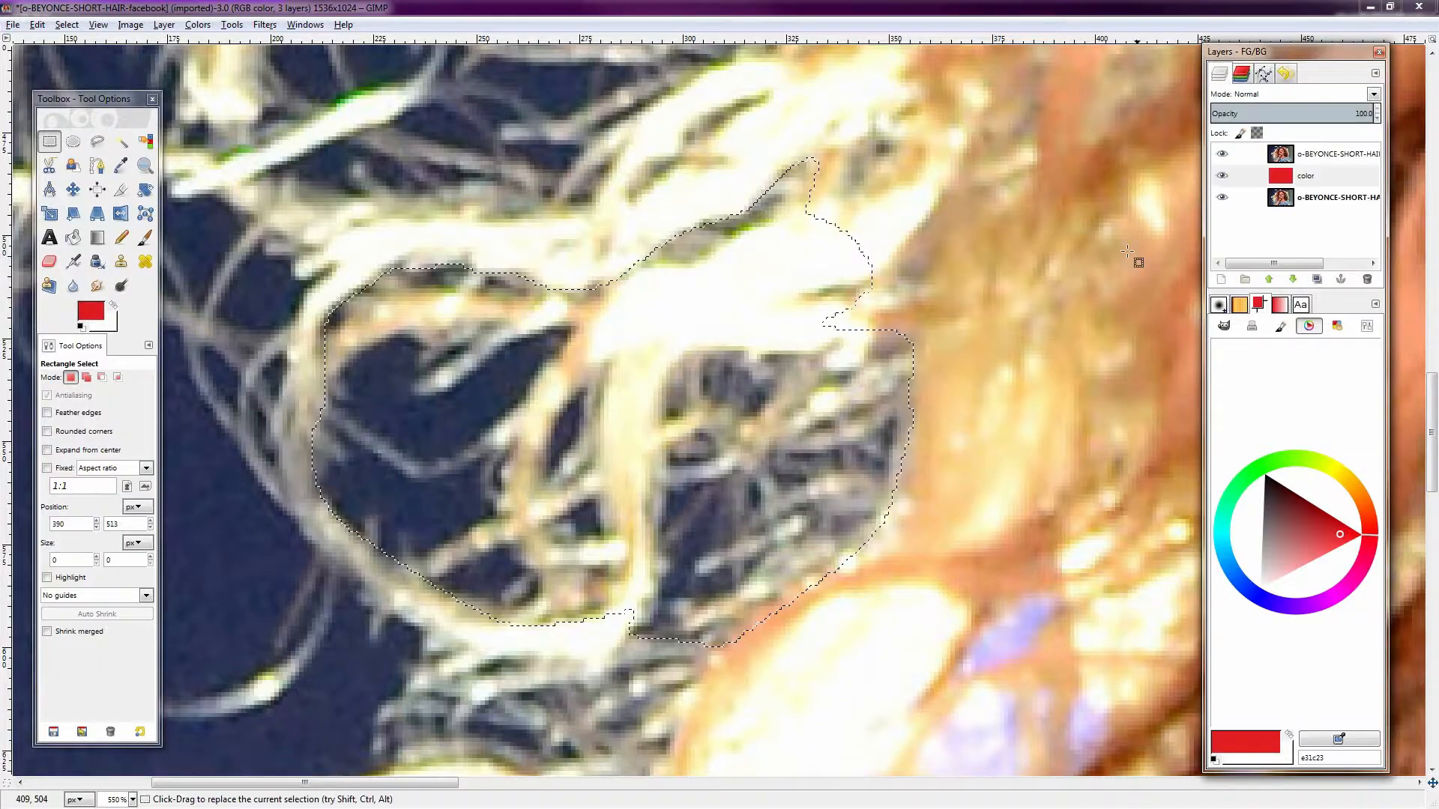
Sample the dark blue inside the curl loop and open Color to Alpha for the top photo copy
{"action": "left_click", "coordinate": [1301, 155]}
{"action": "key", "text": "o"}
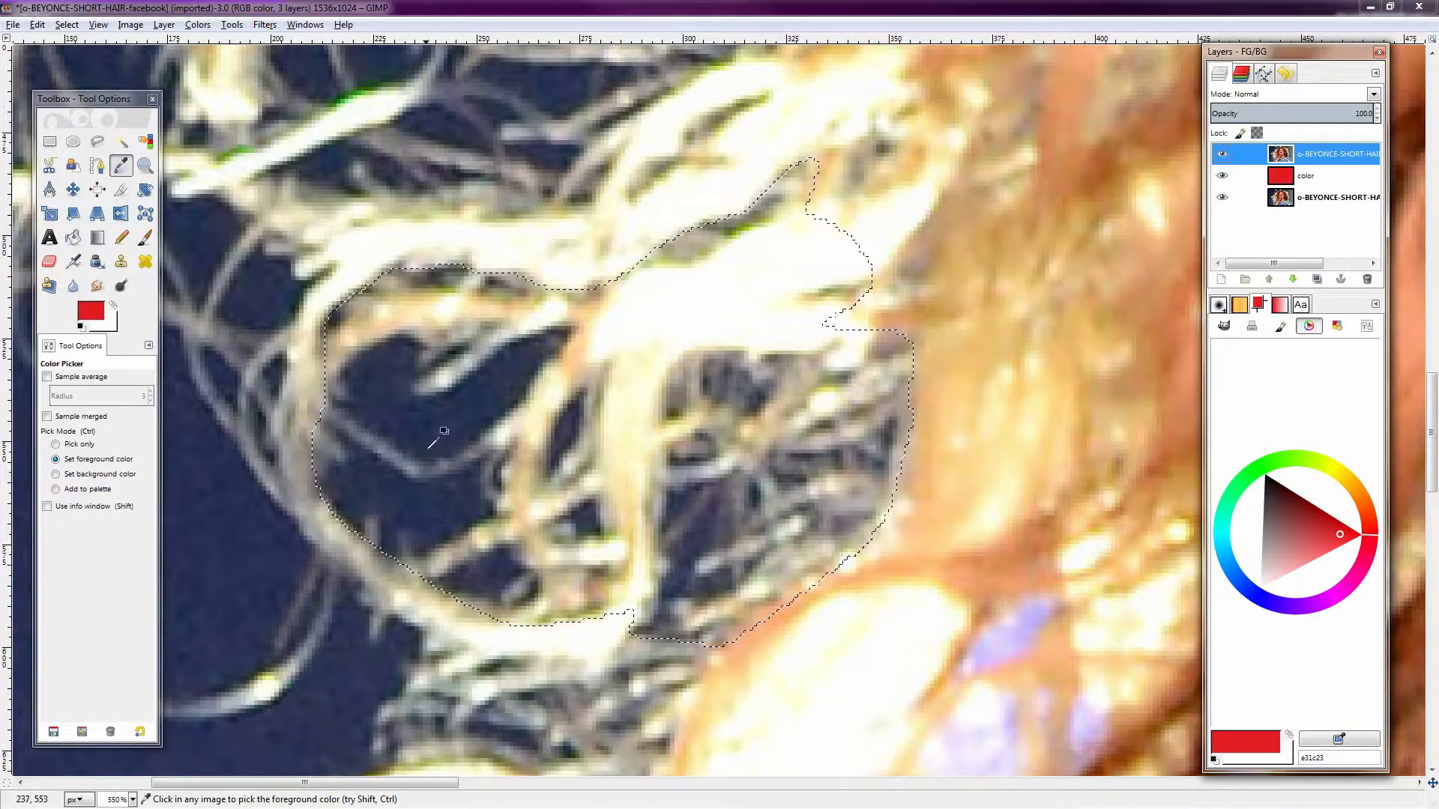
{"action": "left_click", "coordinate": [434, 428]}
{"action": "left_click", "coordinate": [198, 25]}
{"action": "left_click", "coordinate": [235, 310]}
Close the detached FG/BG color dialog and restore it as a tab in the dock
{"action": "left_click_drag", "start_coordinate": [1259, 304], "coordinate": [1096, 495]}
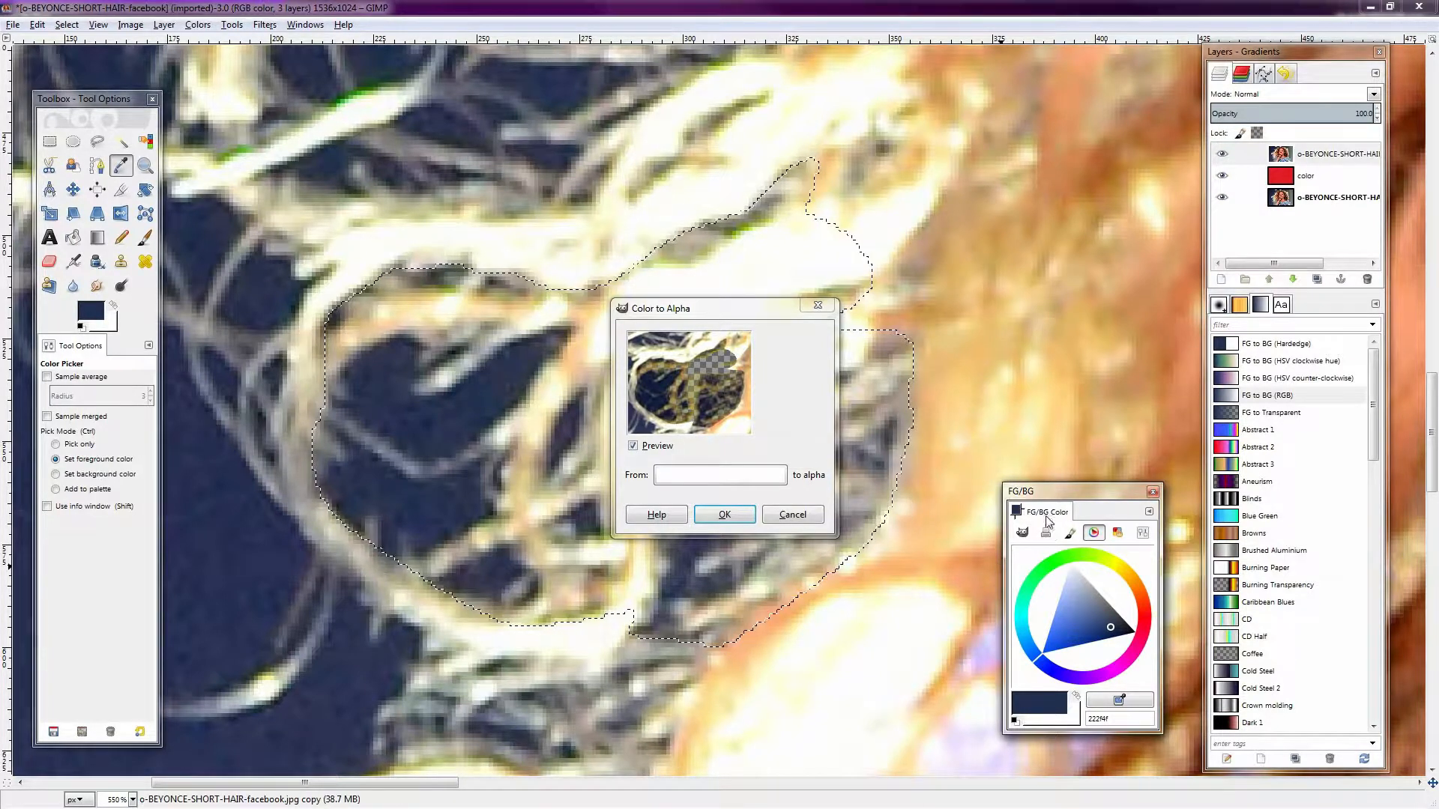
{"action": "left_click_drag", "start_coordinate": [1048, 517], "coordinate": [1117, 488]}
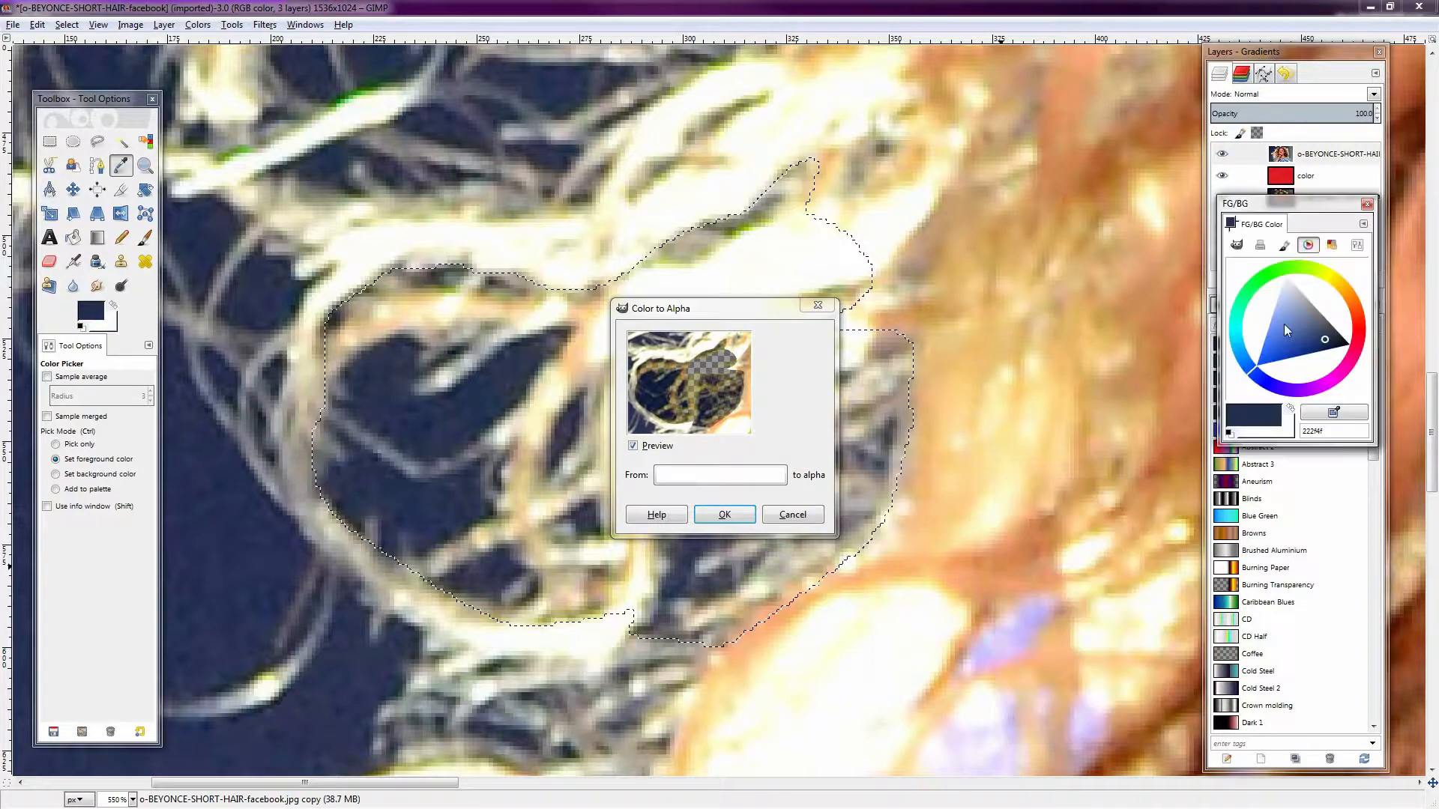
{"action": "left_click_drag", "start_coordinate": [1329, 200], "coordinate": [1044, 351]}
{"action": "left_click_drag", "start_coordinate": [967, 373], "coordinate": [1265, 321]}
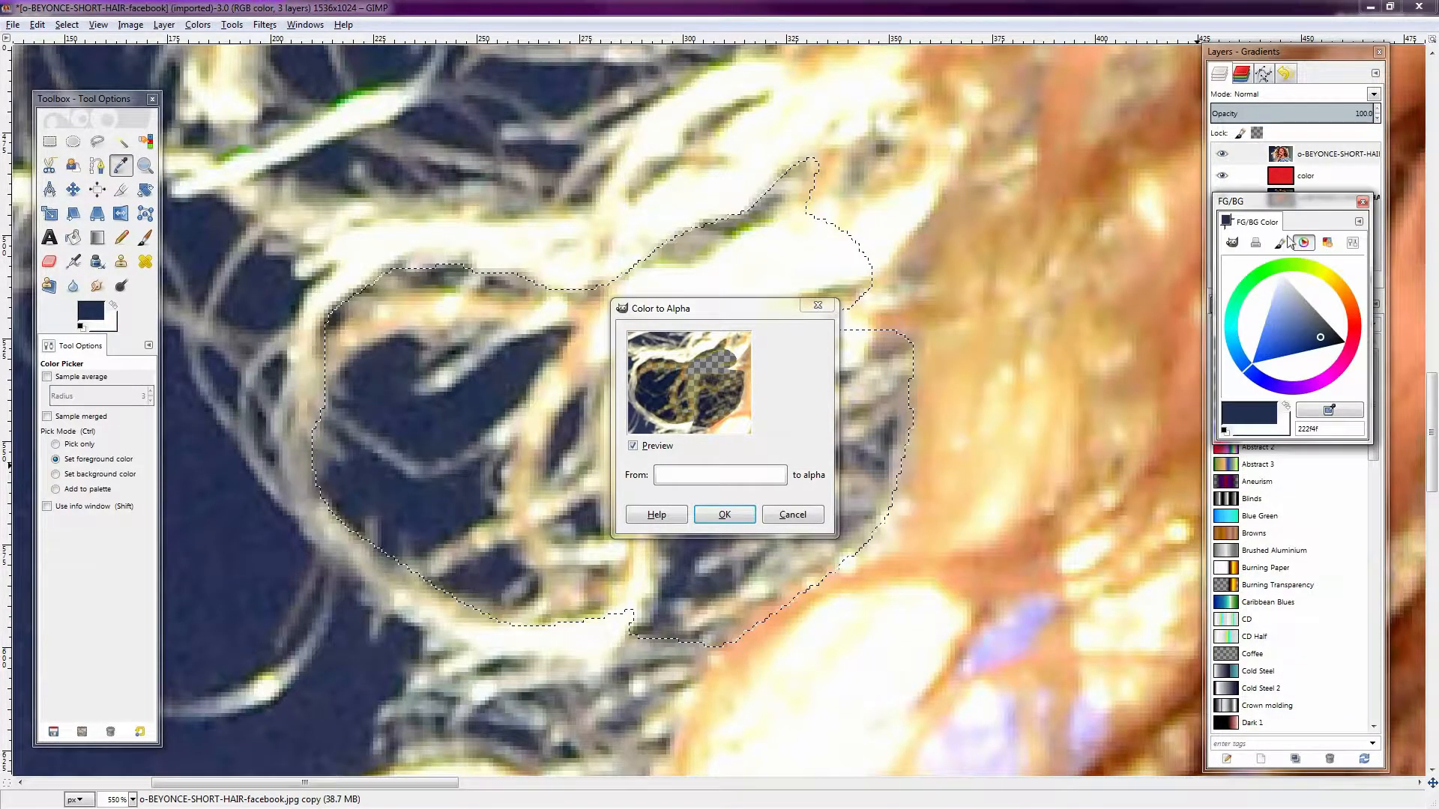
{"action": "left_click_drag", "start_coordinate": [1305, 206], "coordinate": [1053, 349]}
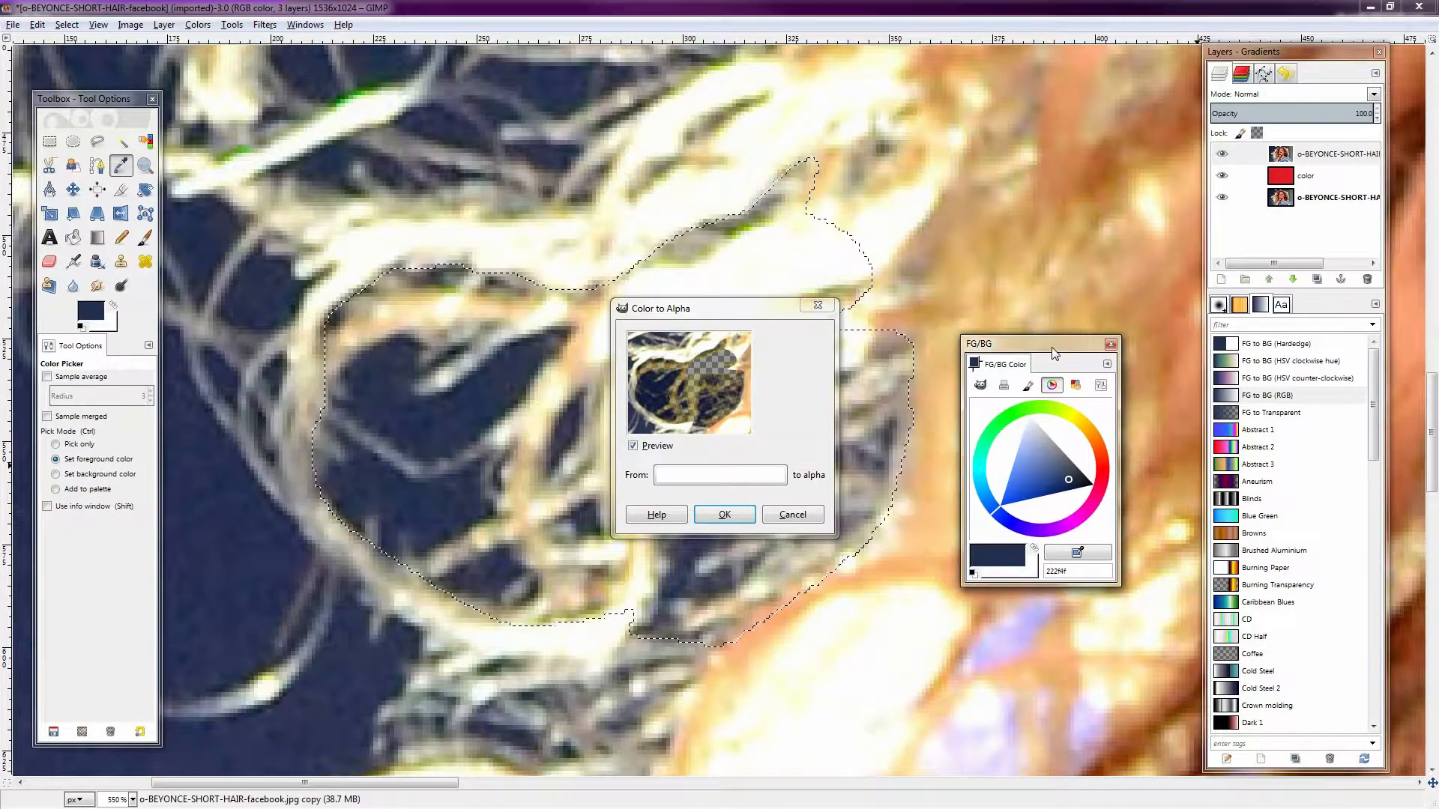
{"action": "left_click", "coordinate": [1111, 345]}
{"action": "left_click", "coordinate": [1375, 303]}
{"action": "mouse_move", "coordinate": [1314, 331]}
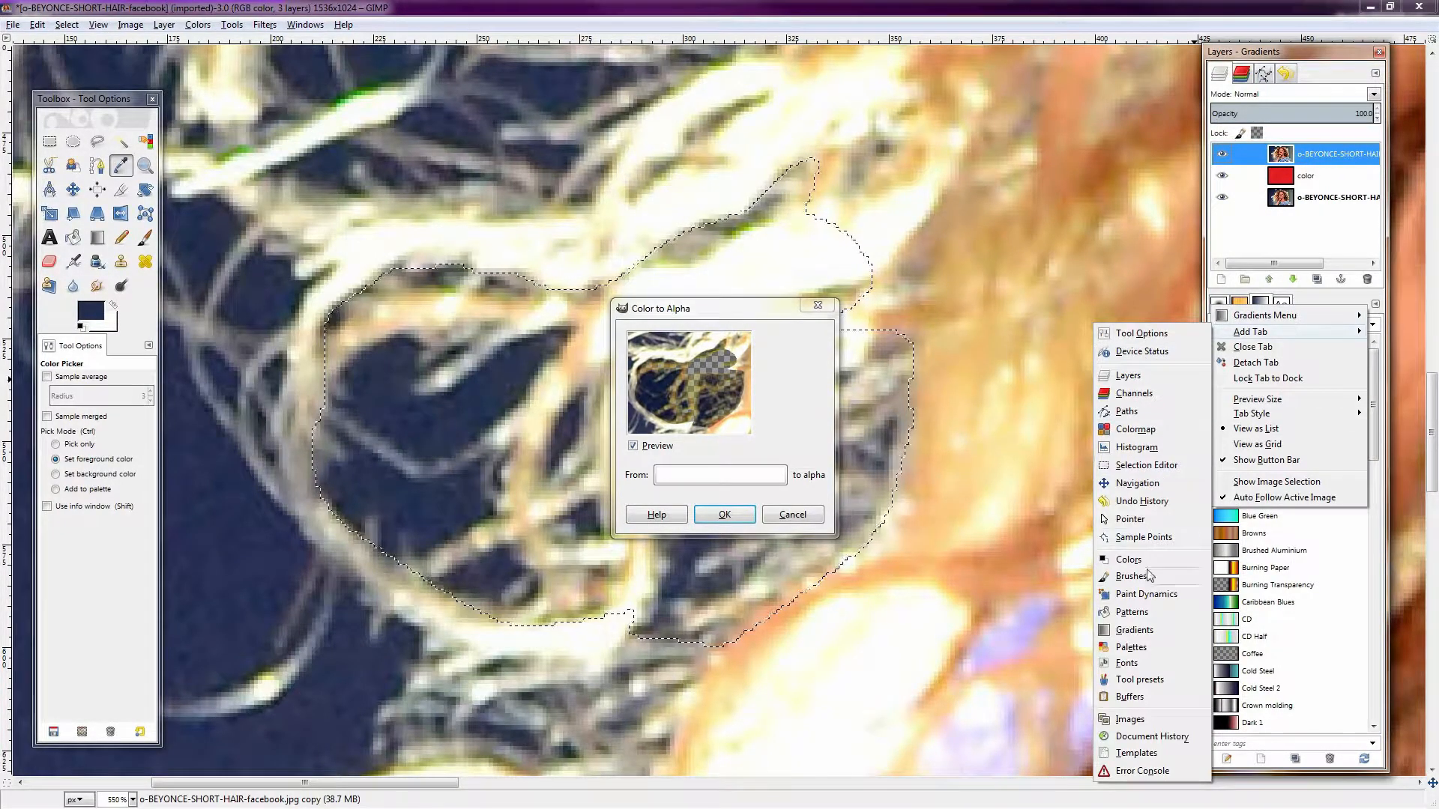
{"action": "left_click", "coordinate": [1131, 560]}
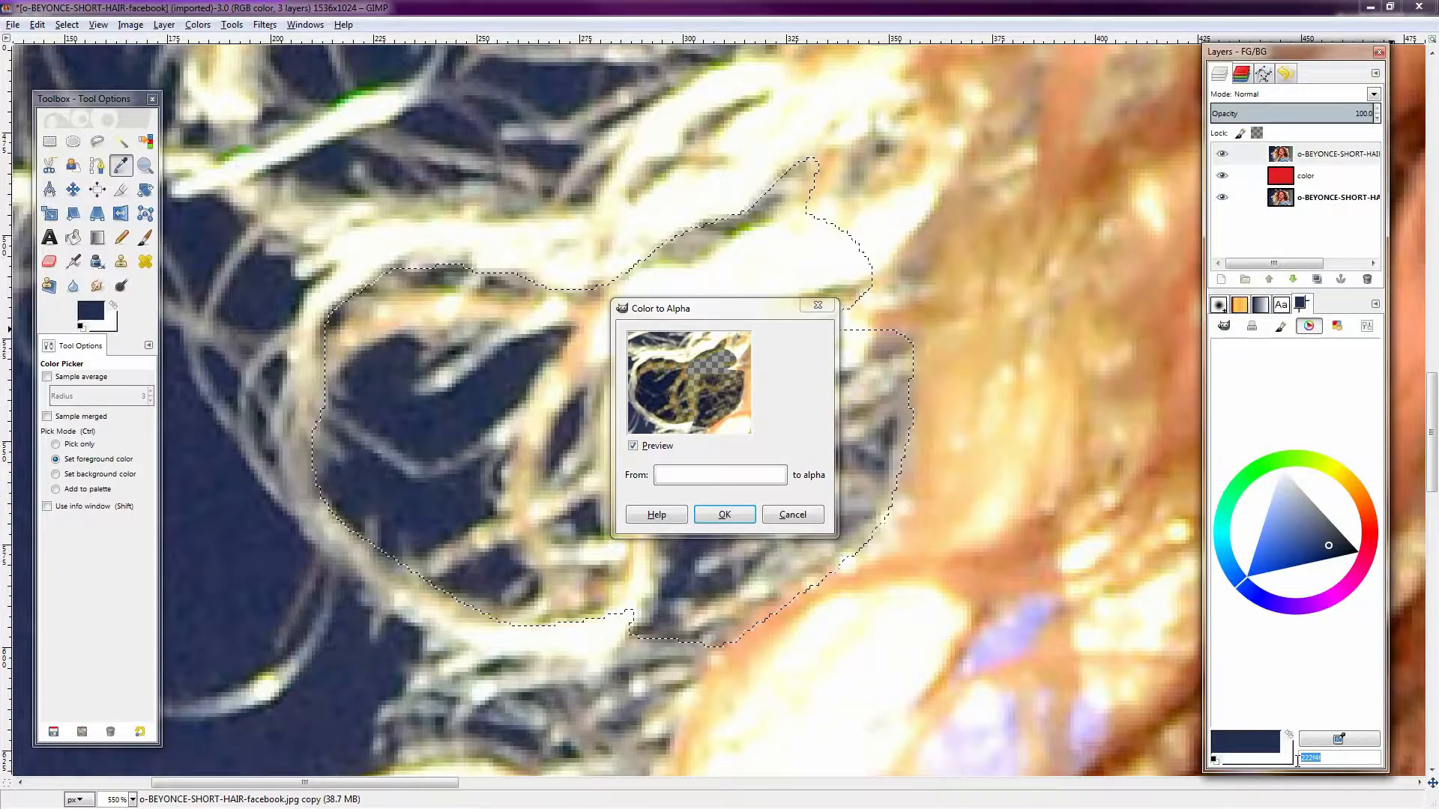
Set the Color to Alpha color to the sampled dark blue 222f4f and apply it within the curl selection
{"action": "left_click", "coordinate": [748, 475]}
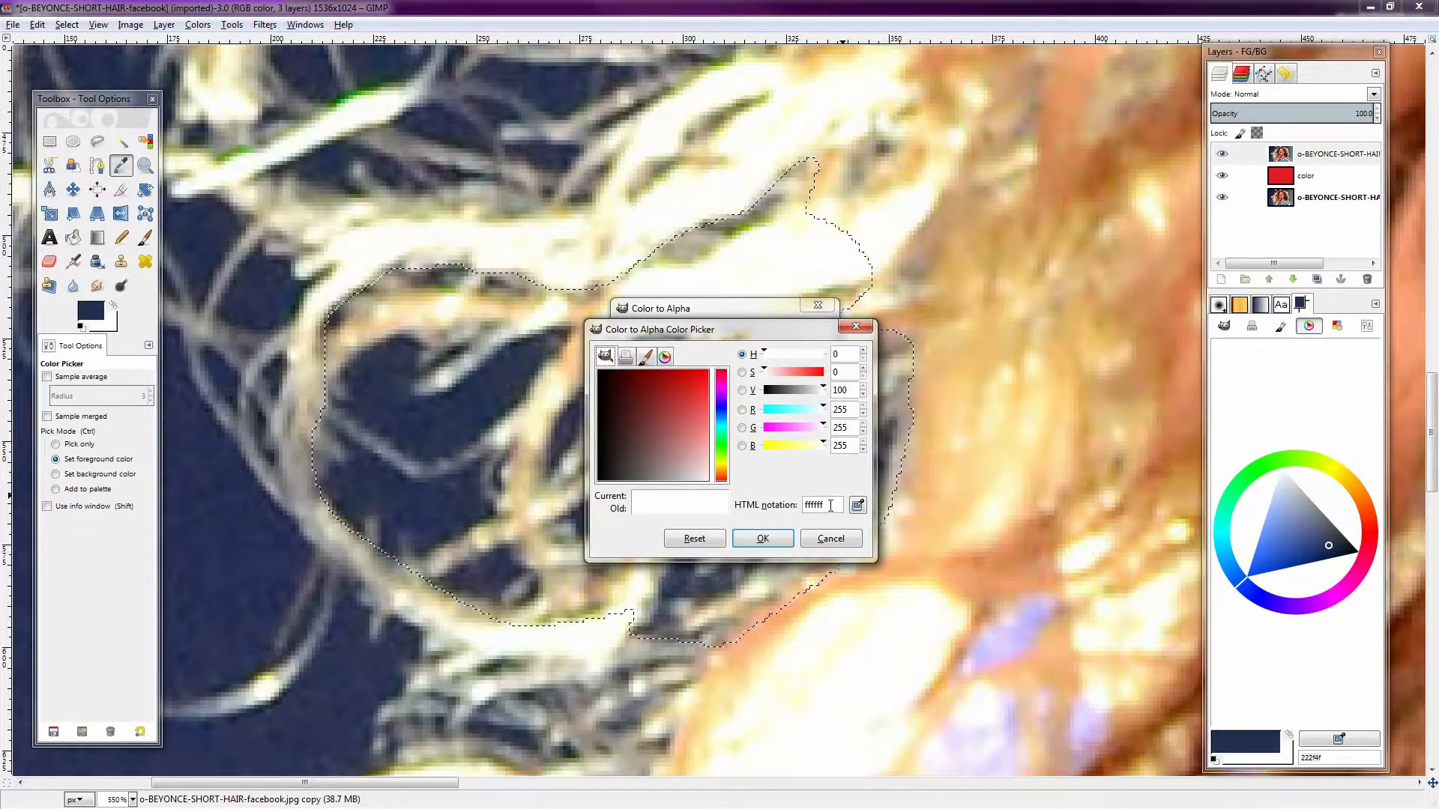
{"action": "left_click", "coordinate": [762, 539]}
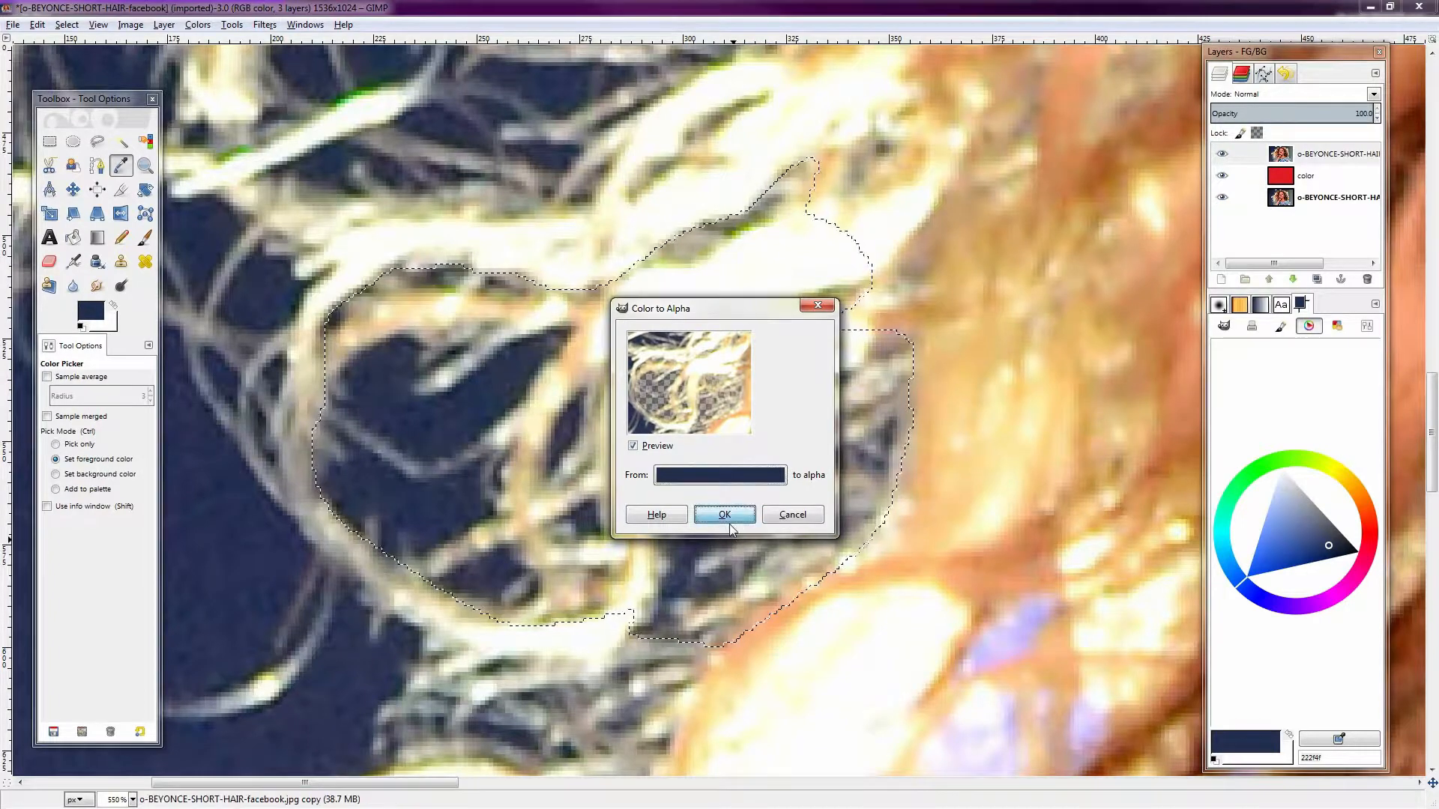
{"action": "left_click", "coordinate": [730, 511]}
{"action": "key", "text": "r"}
{"action": "left_click", "coordinate": [460, 522]}
{"action": "key", "text": "ctrl+z"}
Erase the dark specks in the upper gap of the curl loop using the Eraser at size 3 and 100 opacity
{"action": "left_click_drag", "start_coordinate": [431, 436], "coordinate": [667, 427]}
{"action": "scroll", "coordinate": [589, 377], "scroll_direction": "down", "scroll_amount": 2}
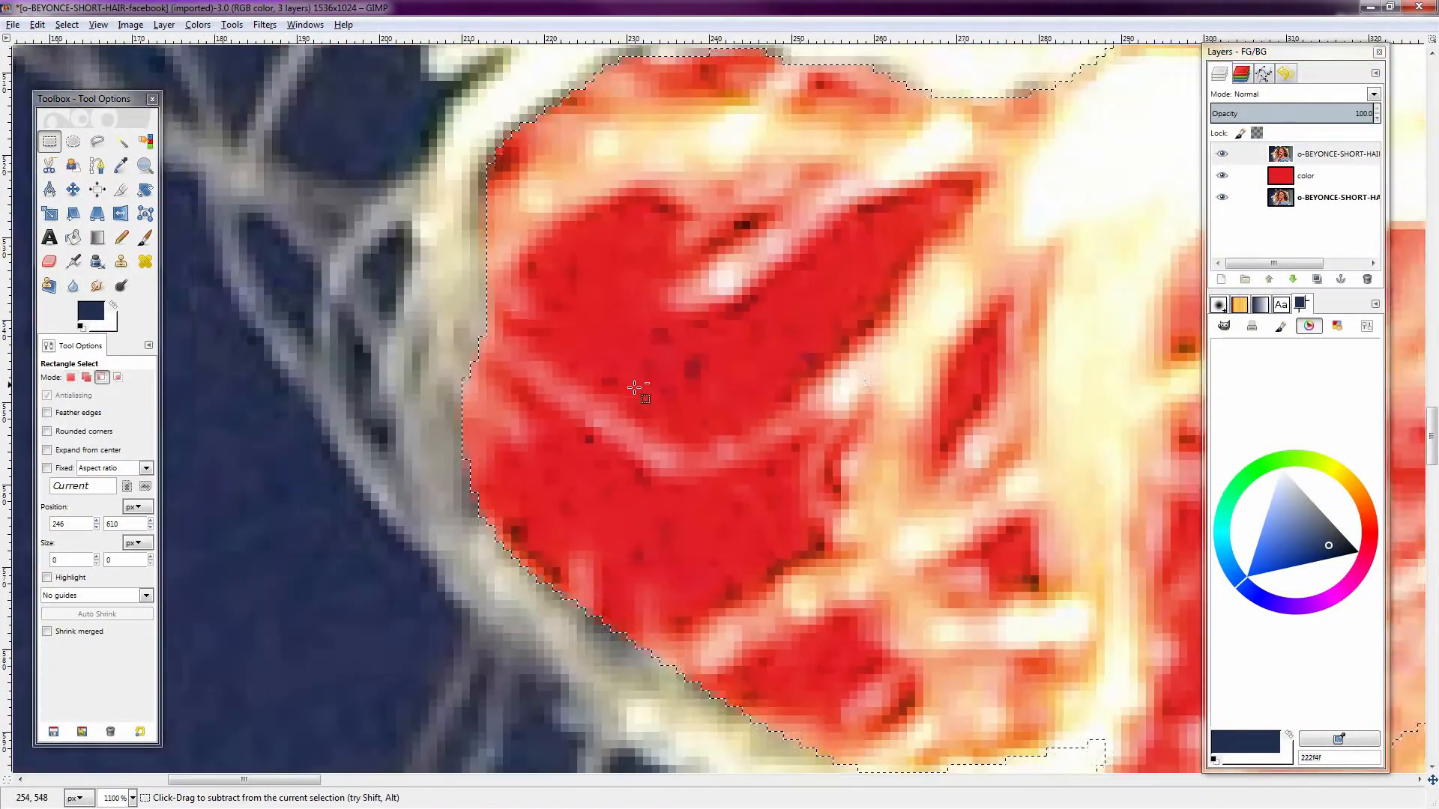
{"action": "left_click_drag", "start_coordinate": [740, 385], "coordinate": [696, 412]}
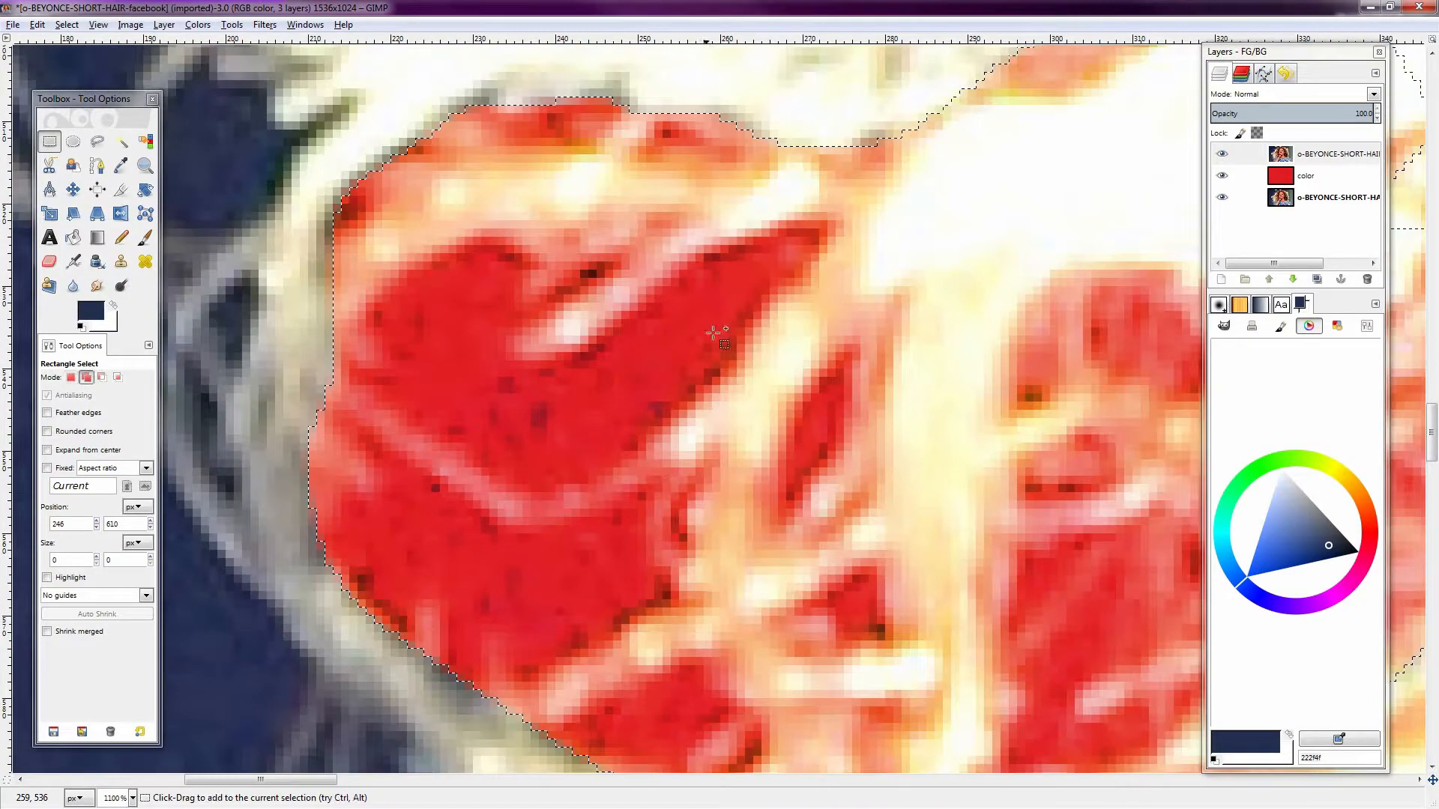
{"action": "key", "text": "shift+e"}
{"action": "left_click_drag", "start_coordinate": [570, 367], "coordinate": [709, 338]}
{"action": "mouse_move", "coordinate": [1173, 180]}
{"action": "left_mouse_down"}
{"action": "mouse_move", "coordinate": [697, 379]}
{"action": "mouse_move", "coordinate": [702, 363]}
{"action": "left_mouse_up"}
{"action": "left_click_drag", "start_coordinate": [694, 307], "coordinate": [550, 312]}
{"action": "mouse_move", "coordinate": [441, 325]}
{"action": "left_mouse_down"}
{"action": "mouse_move", "coordinate": [898, 257]}
{"action": "mouse_move", "coordinate": [1229, 129]}
{"action": "left_mouse_up"}
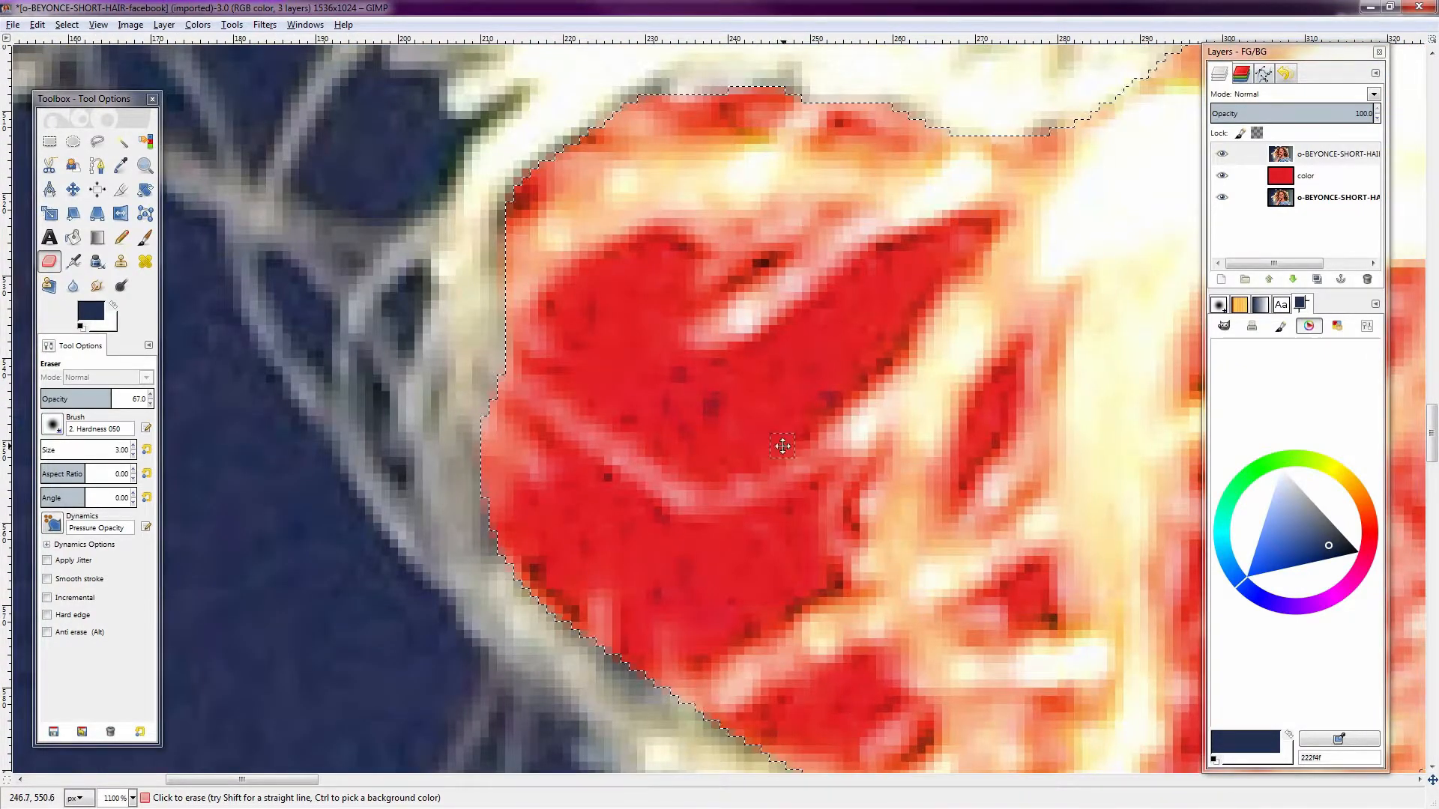
{"action": "left_click_drag", "start_coordinate": [685, 392], "coordinate": [680, 385]}
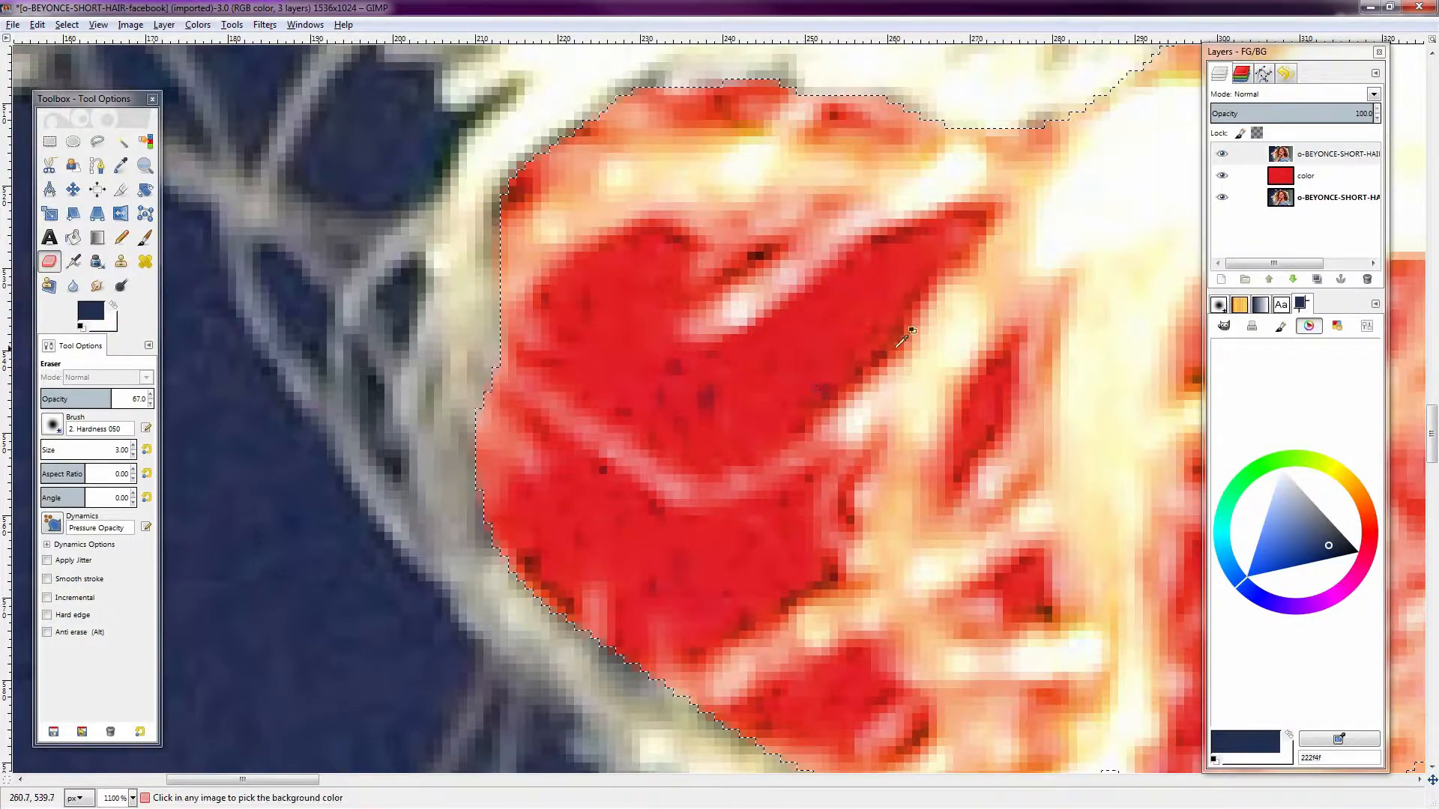
{"action": "scroll", "coordinate": [903, 279], "scroll_direction": "up", "scroll_amount": 2}
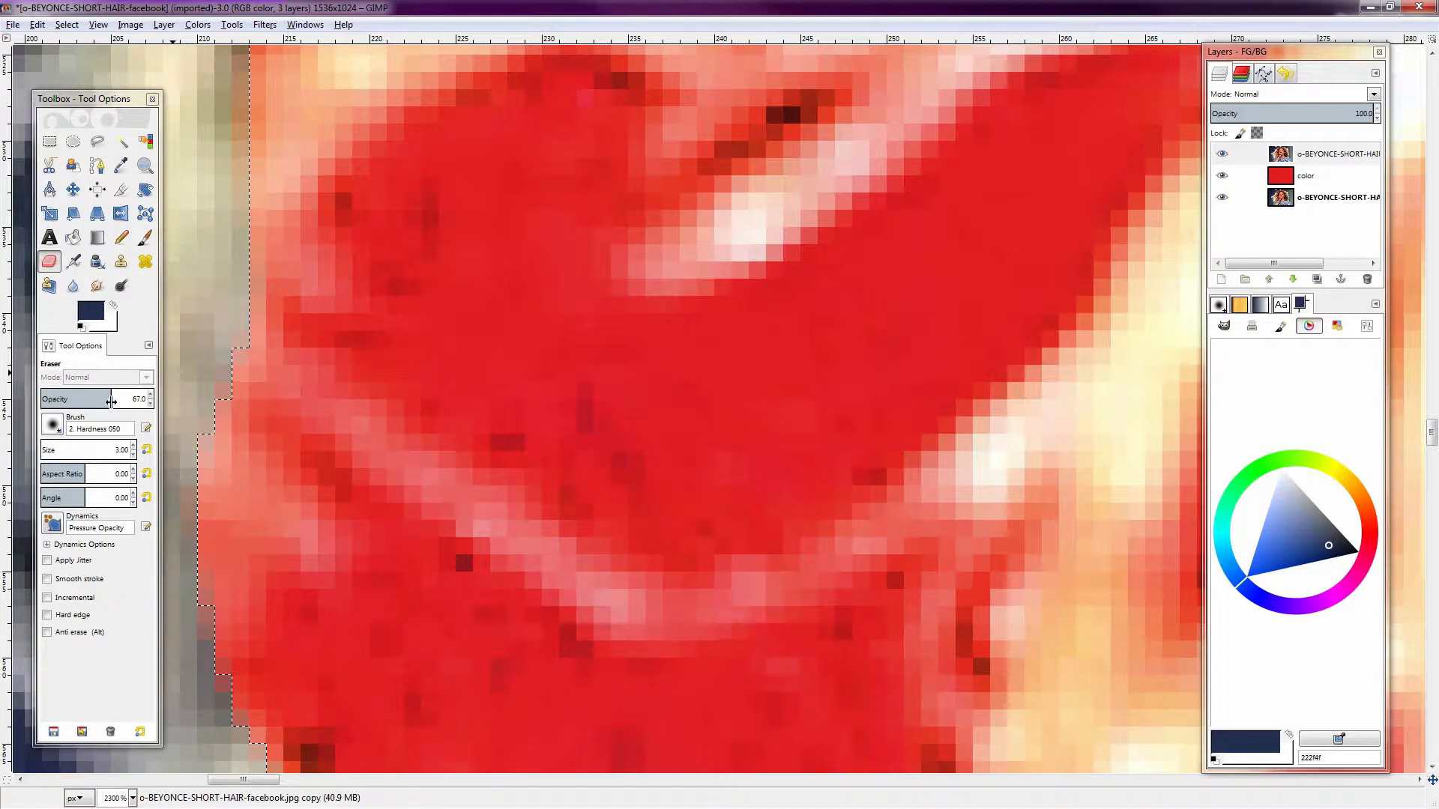
{"action": "left_click_drag", "start_coordinate": [110, 399], "coordinate": [154, 398]}
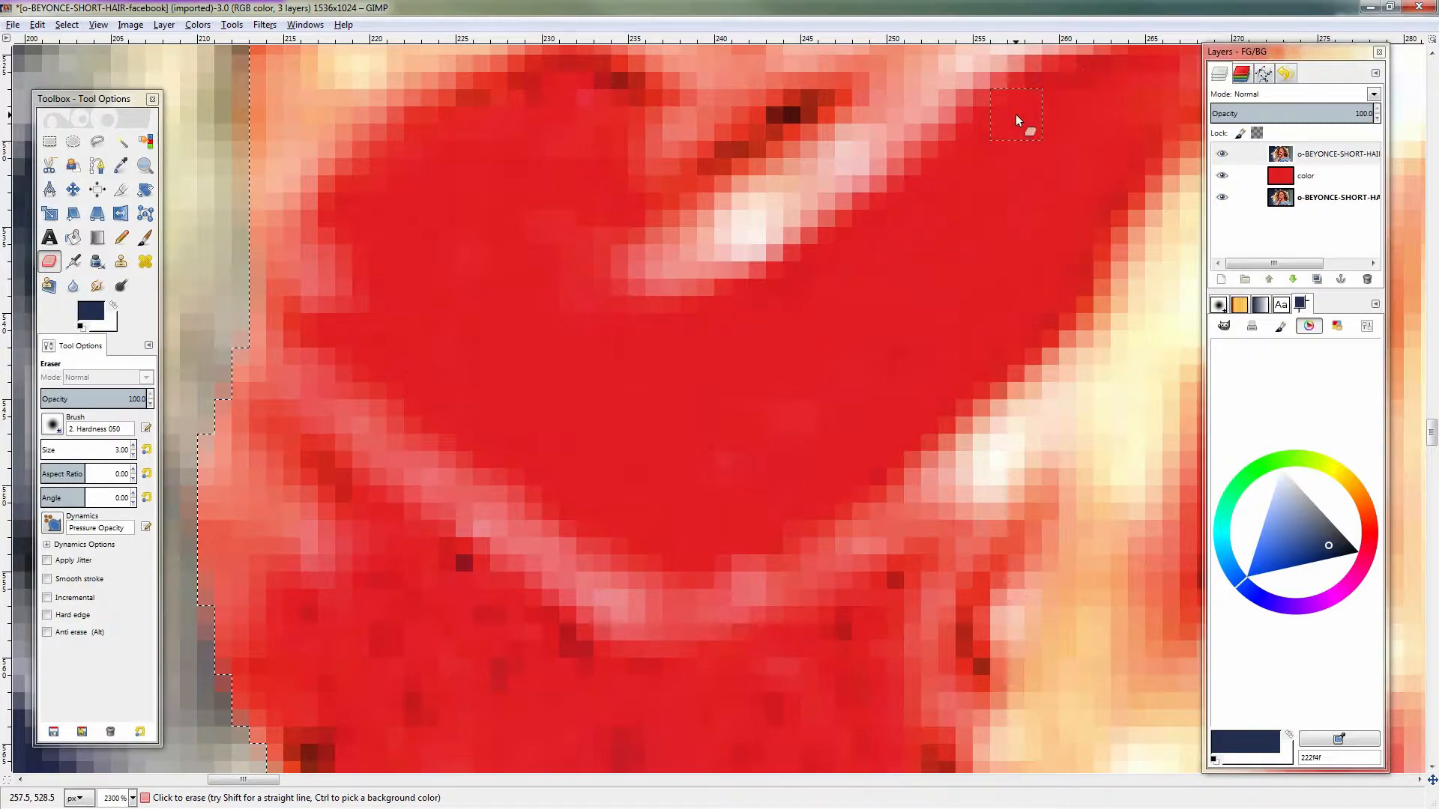
Inspect the cleaned curl area over the red fill close up and from a distance, including without the selection outline
{"action": "scroll", "coordinate": [525, 386], "scroll_direction": "down", "scroll_amount": 9}
{"action": "scroll", "coordinate": [520, 371], "scroll_direction": "up", "scroll_amount": 3}
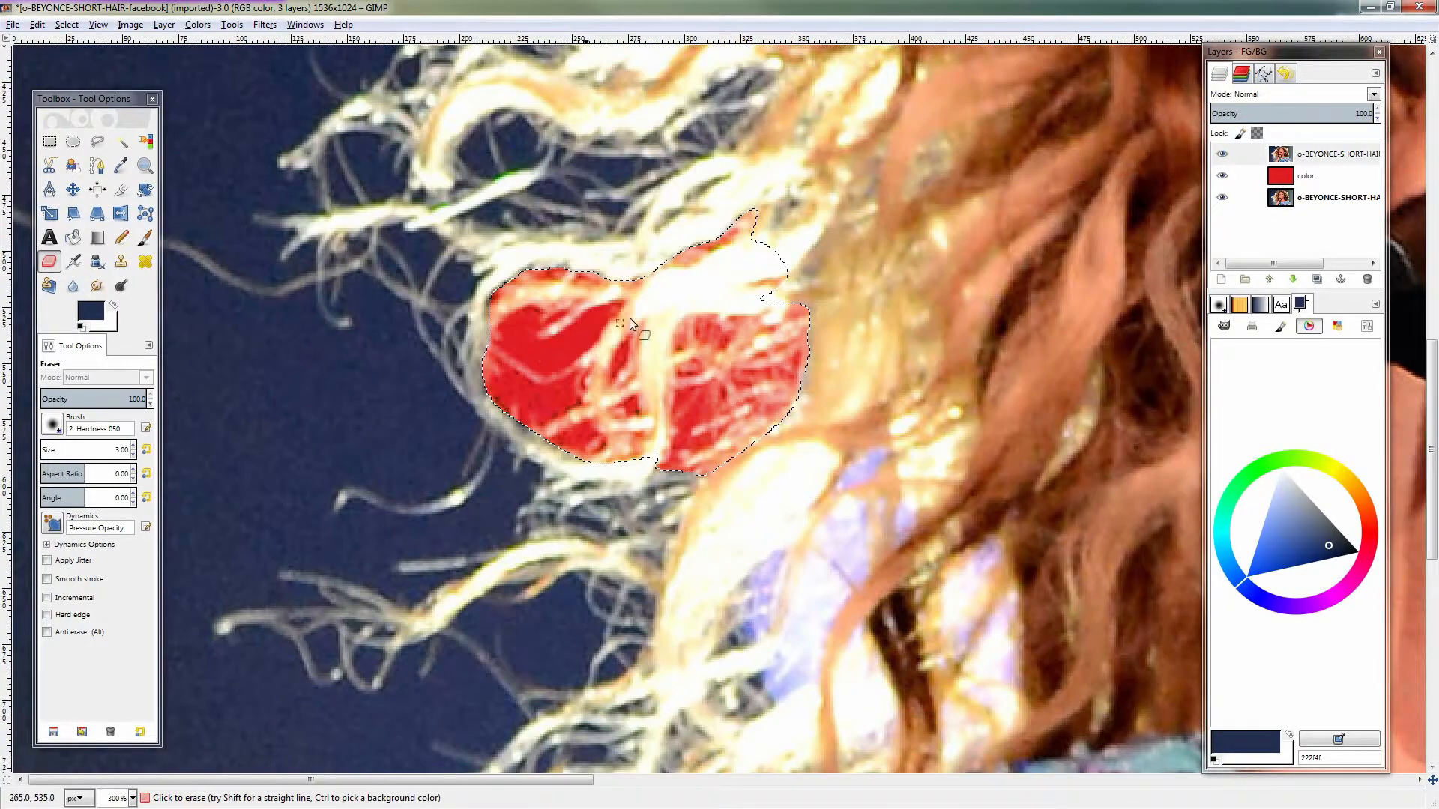
{"action": "scroll", "coordinate": [630, 318], "scroll_direction": "up", "scroll_amount": 5}
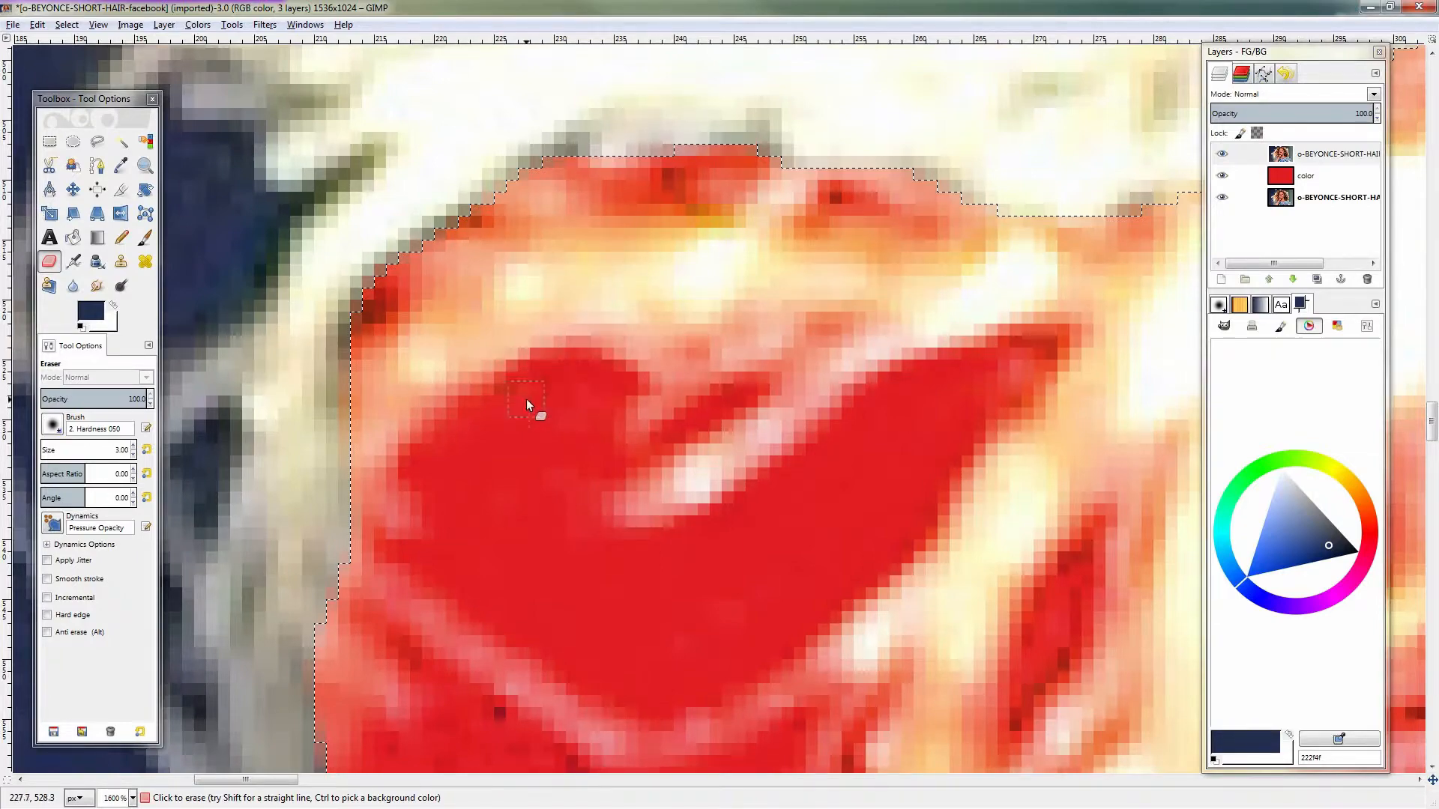
{"action": "key", "text": "r"}
{"action": "scroll", "coordinate": [748, 450], "scroll_direction": "down", "scroll_amount": 5}
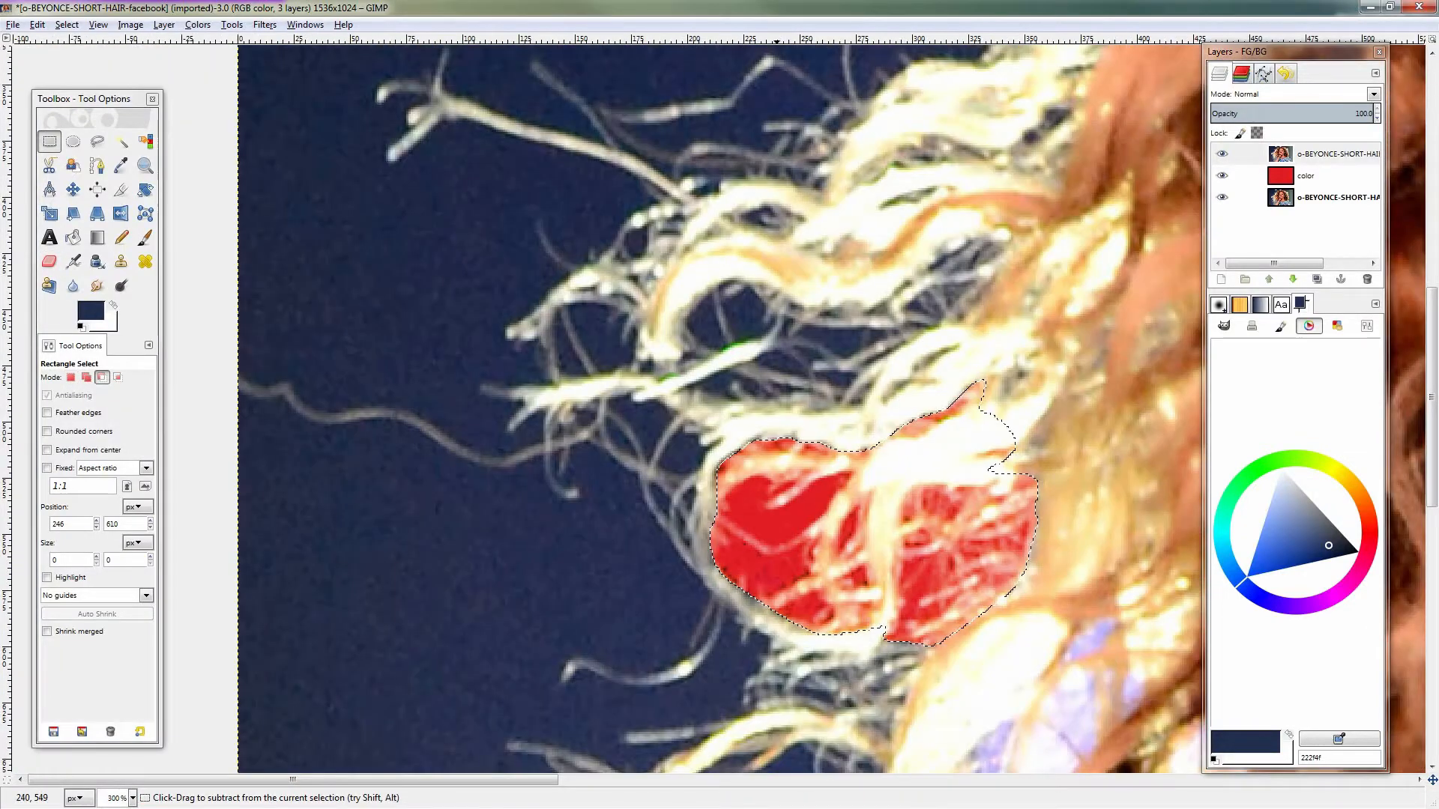
{"action": "scroll", "coordinate": [750, 531], "scroll_direction": "down", "scroll_amount": 5}
{"action": "left_click_drag", "start_coordinate": [977, 85], "coordinate": [761, 390]}
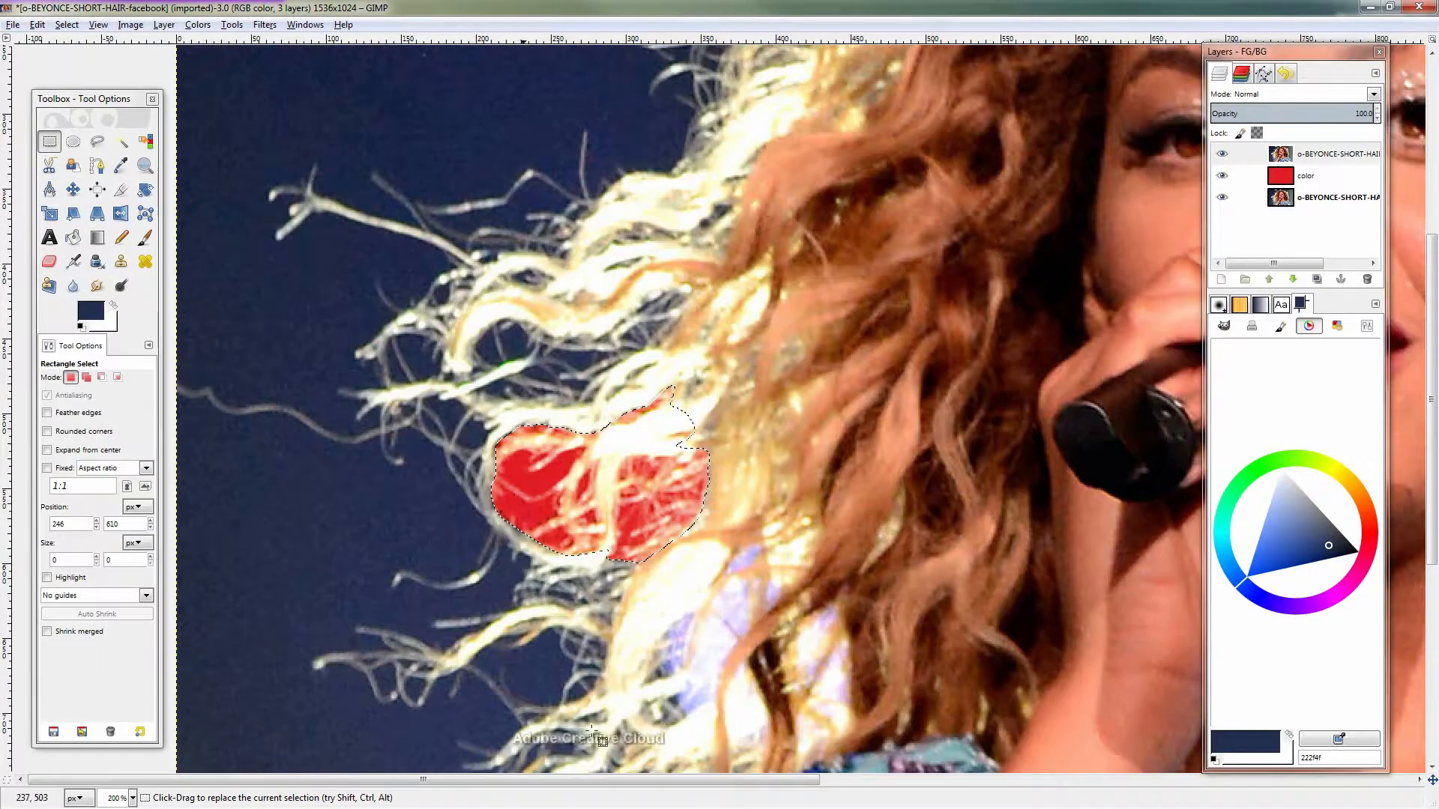
{"action": "left_click", "coordinate": [669, 635]}
{"action": "key", "text": "ctrl"}
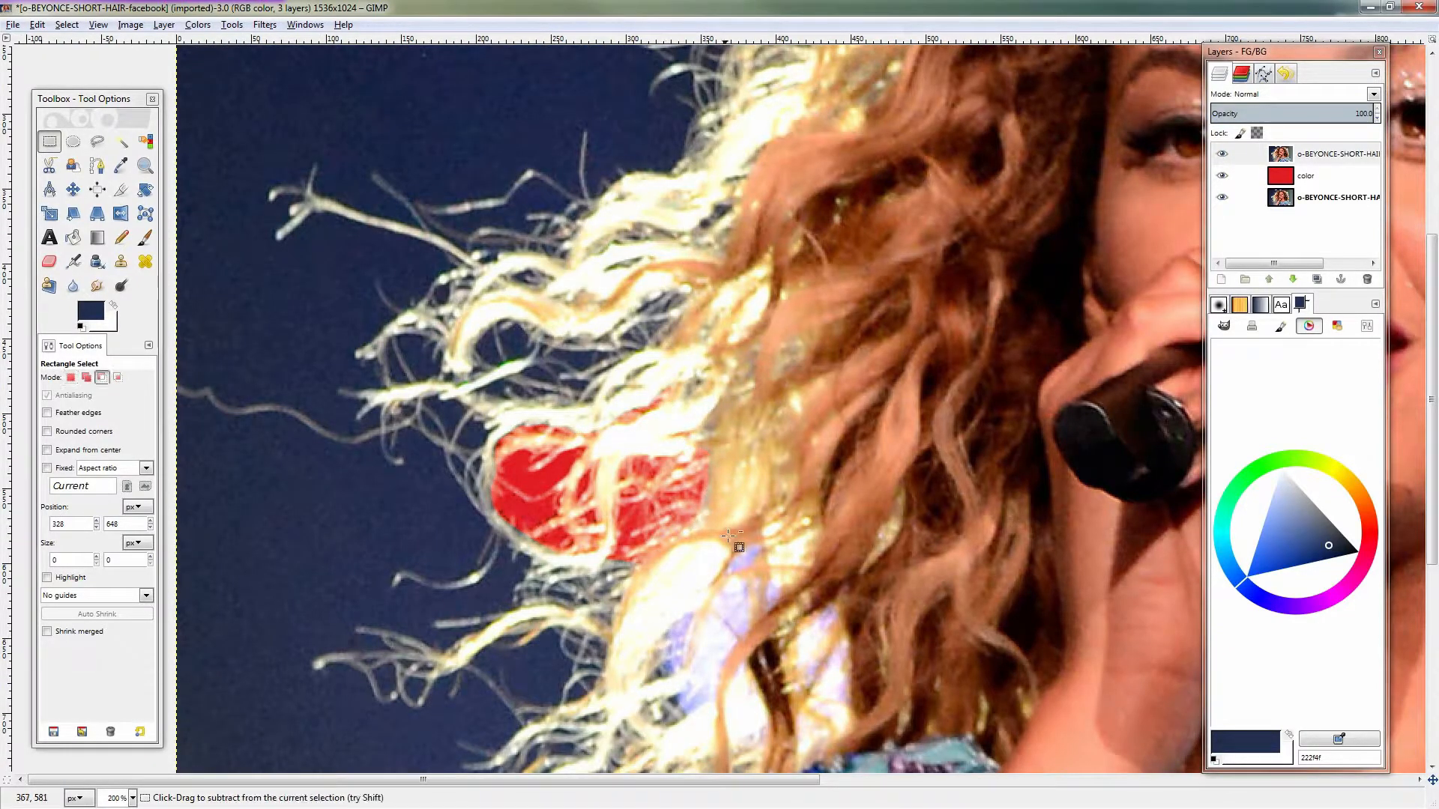
Sample the green fringe color along the red gap in the upper curl as the foreground color
{"action": "scroll", "coordinate": [728, 535], "scroll_direction": "down", "scroll_amount": 4}
{"action": "scroll", "coordinate": [605, 354], "scroll_direction": "up", "scroll_amount": 8}
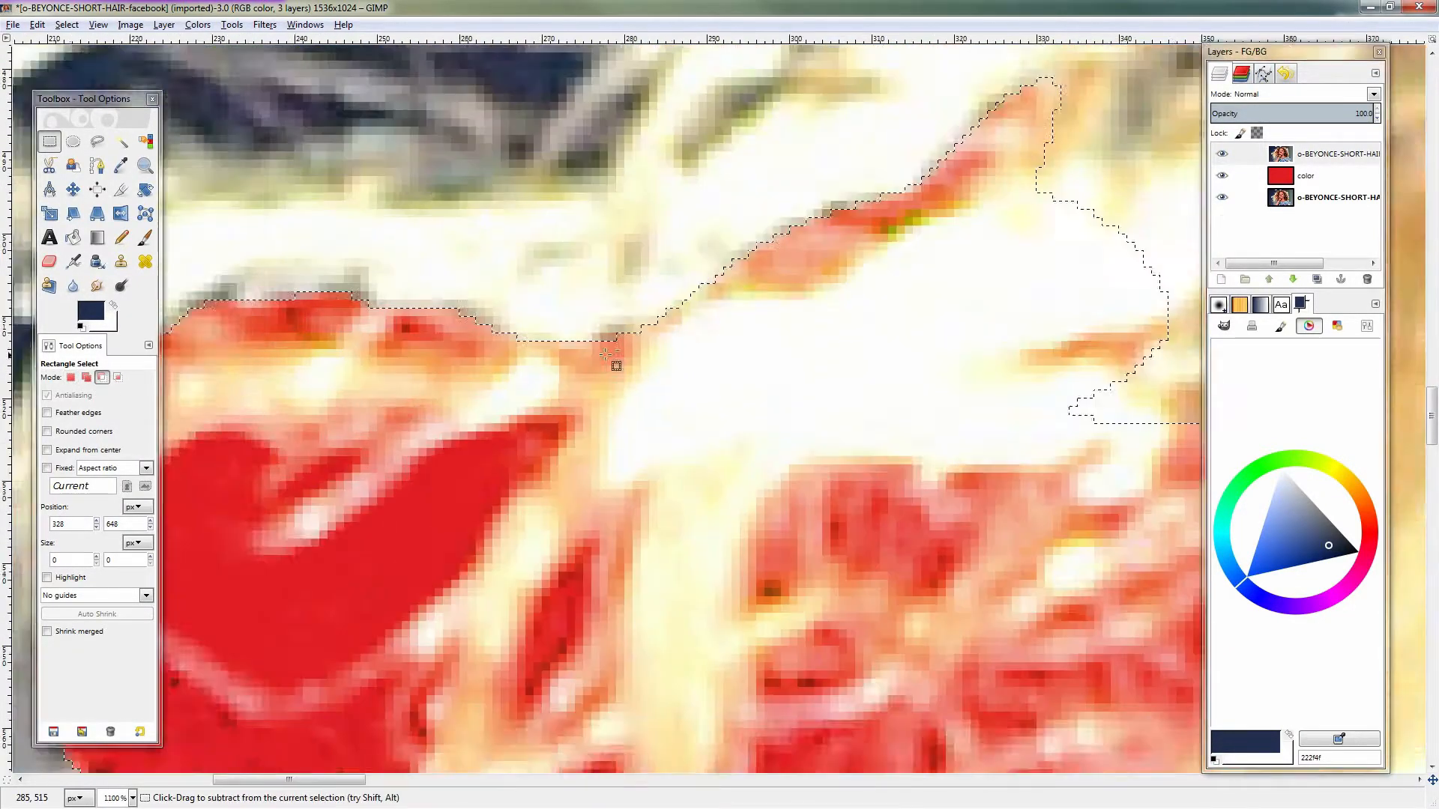
{"action": "left_click_drag", "start_coordinate": [826, 328], "coordinate": [703, 389]}
{"action": "key", "text": "o"}
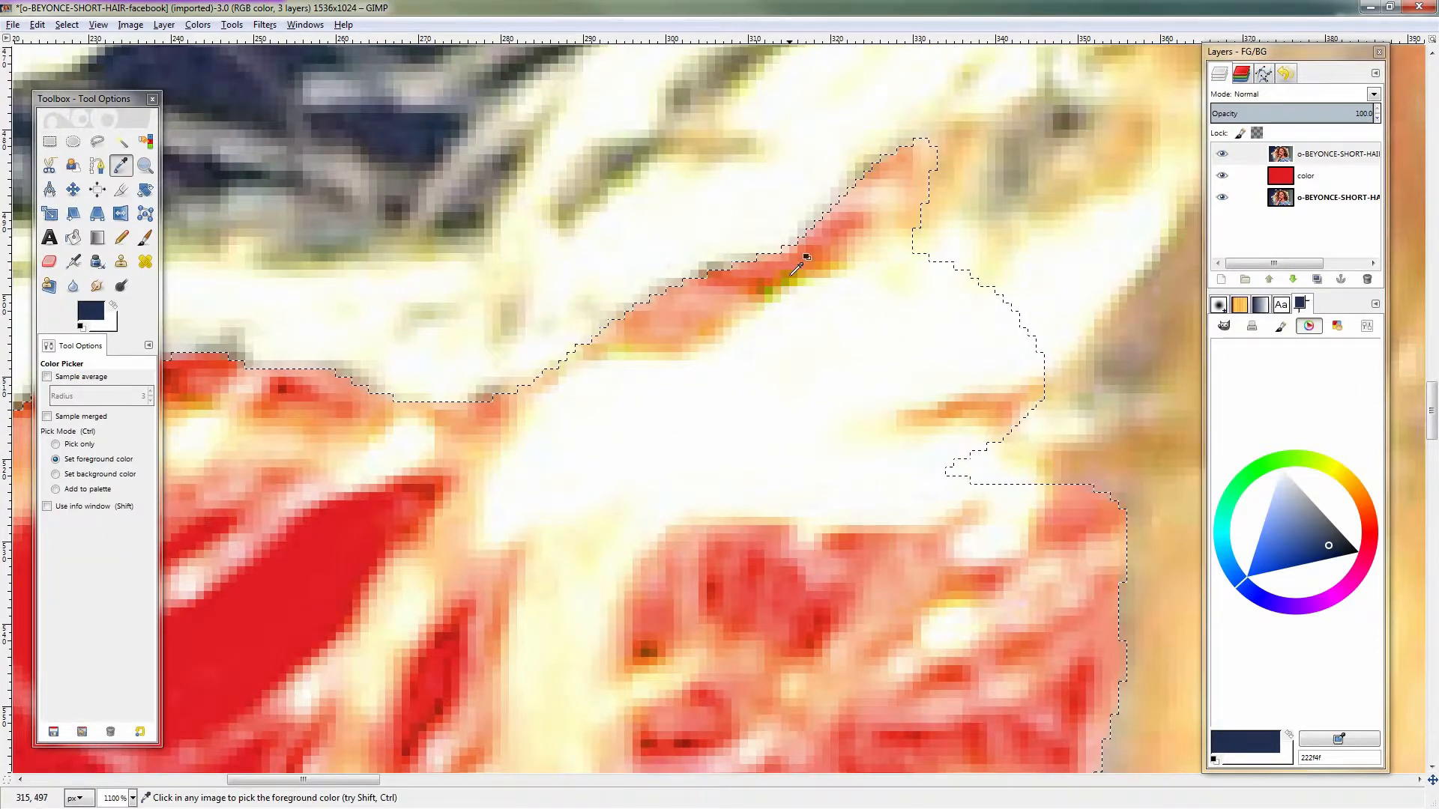
{"action": "left_click", "coordinate": [770, 290]}
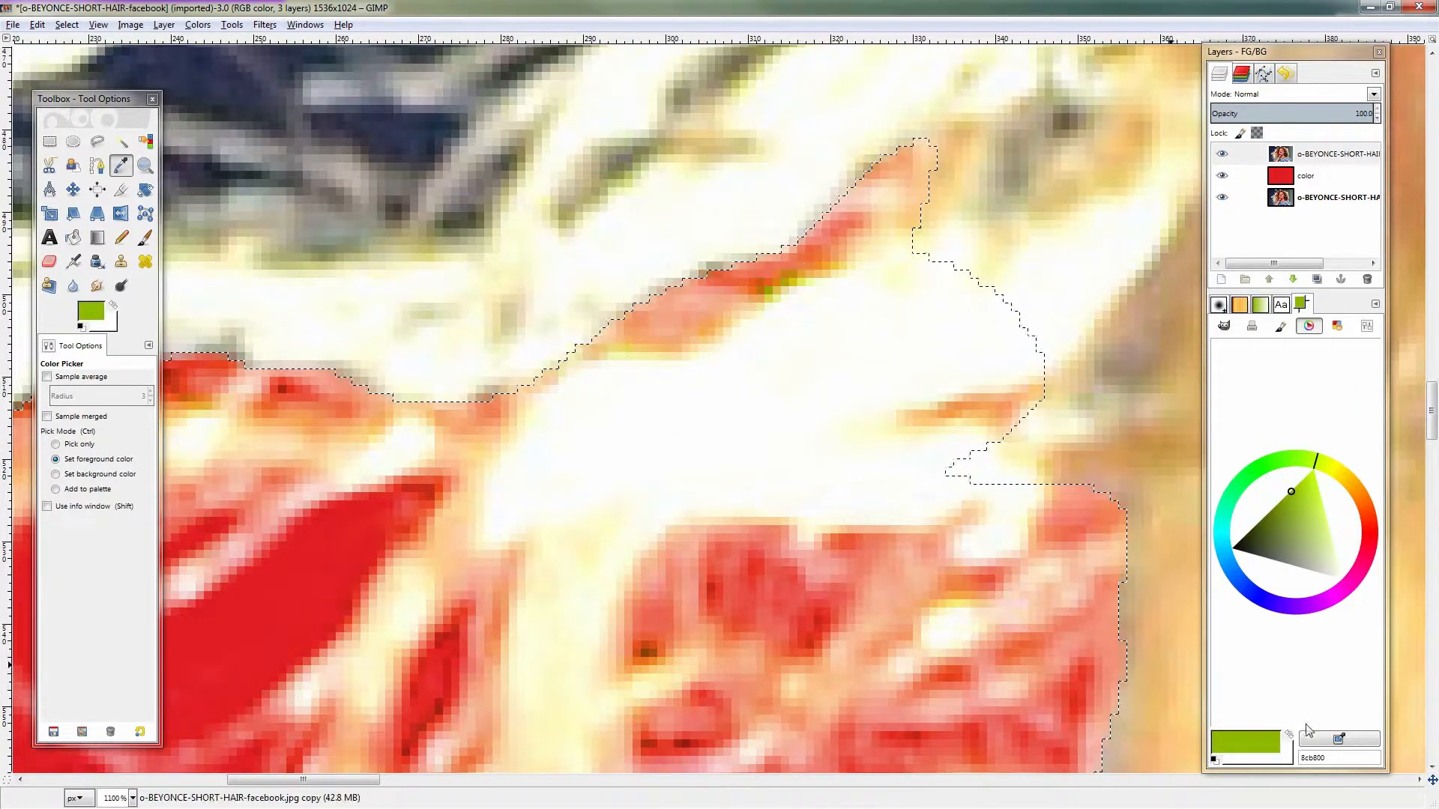
Apply Color to Alpha within the curl selection using the green 8cb800 as the color to remove
{"action": "left_click", "coordinate": [198, 24]}
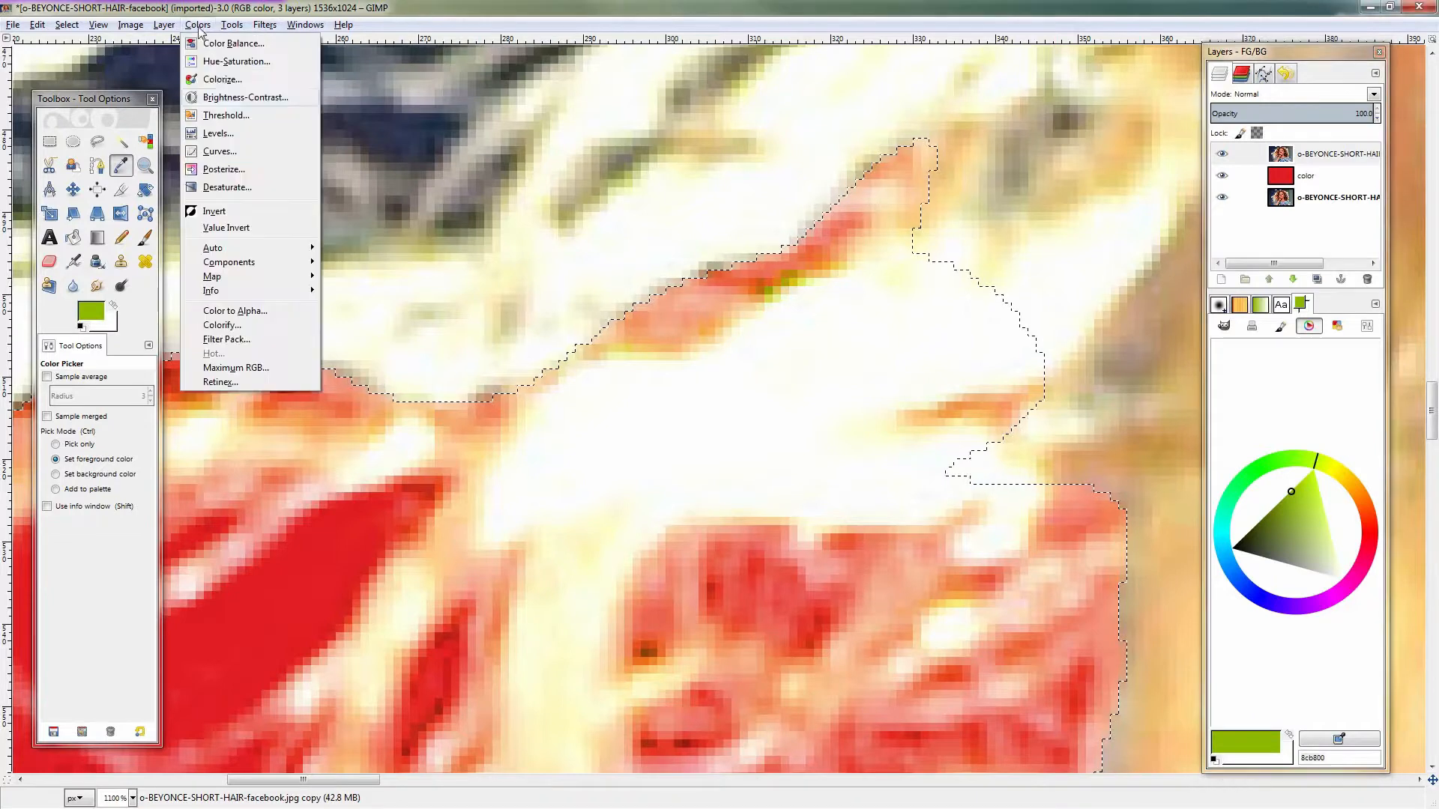
{"action": "left_click", "coordinate": [232, 311]}
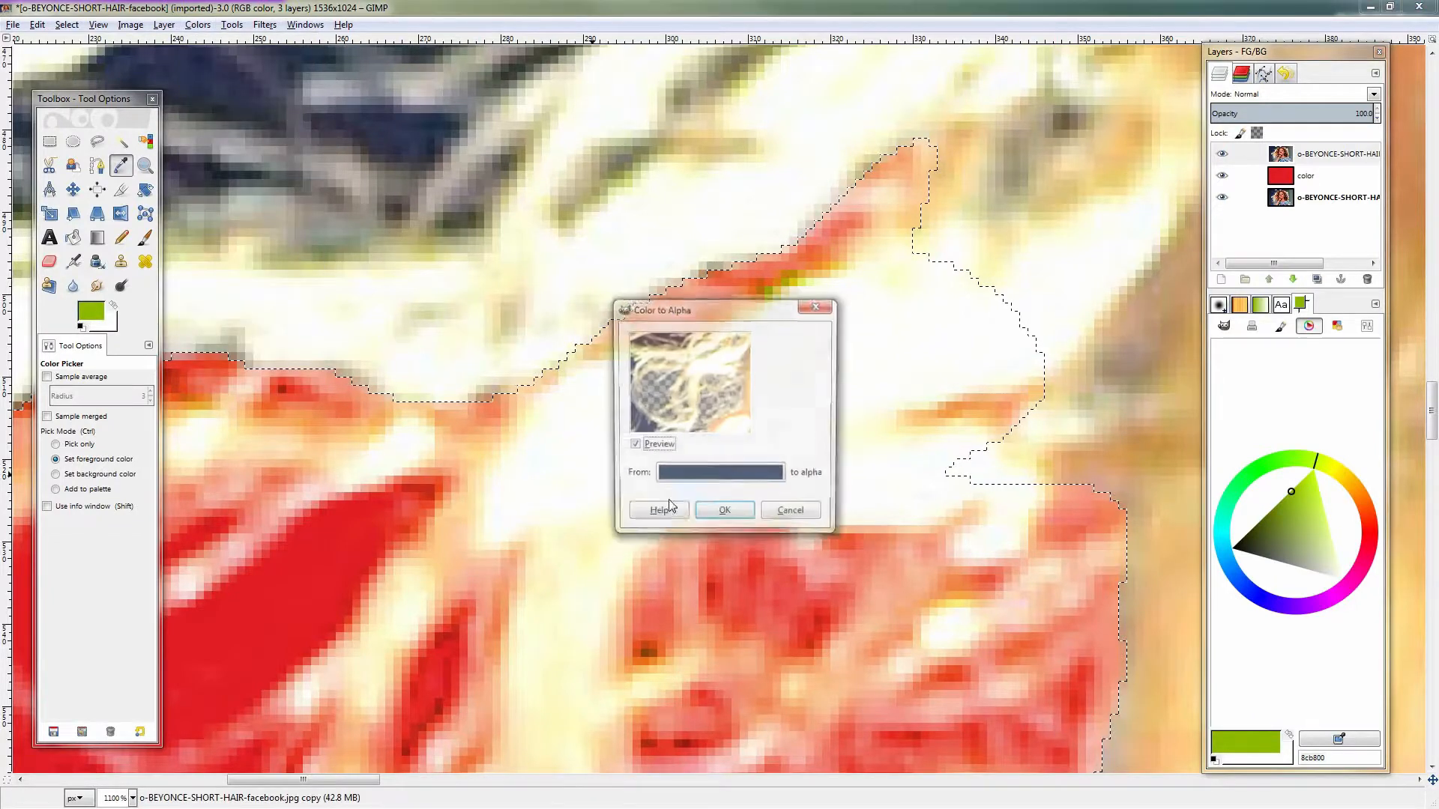
{"action": "left_click", "coordinate": [738, 478]}
{"action": "left_click_drag", "start_coordinate": [837, 503], "coordinate": [764, 517]}
{"action": "type", "text": "8cb800"}
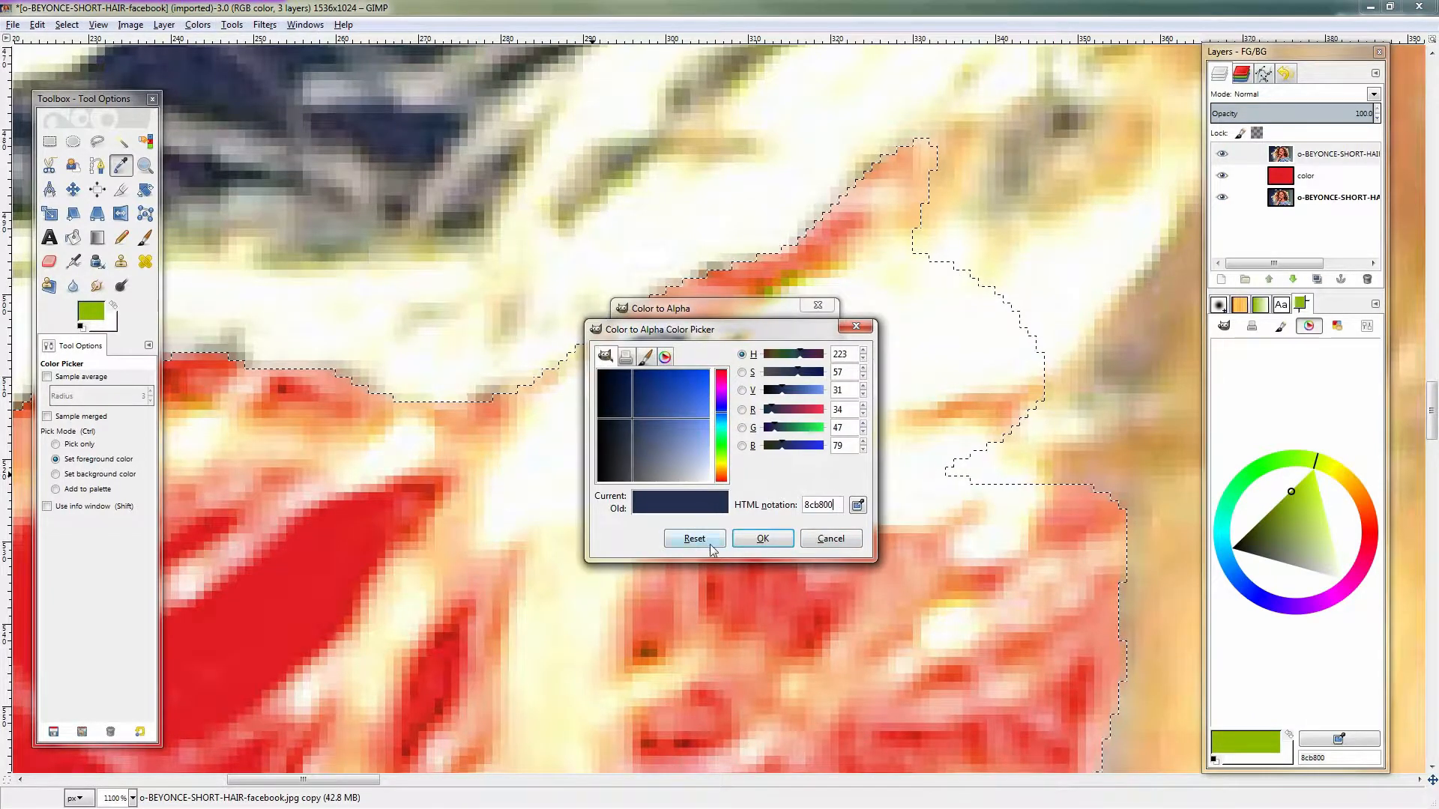
{"action": "left_click", "coordinate": [775, 537]}
{"action": "left_click", "coordinate": [724, 516]}
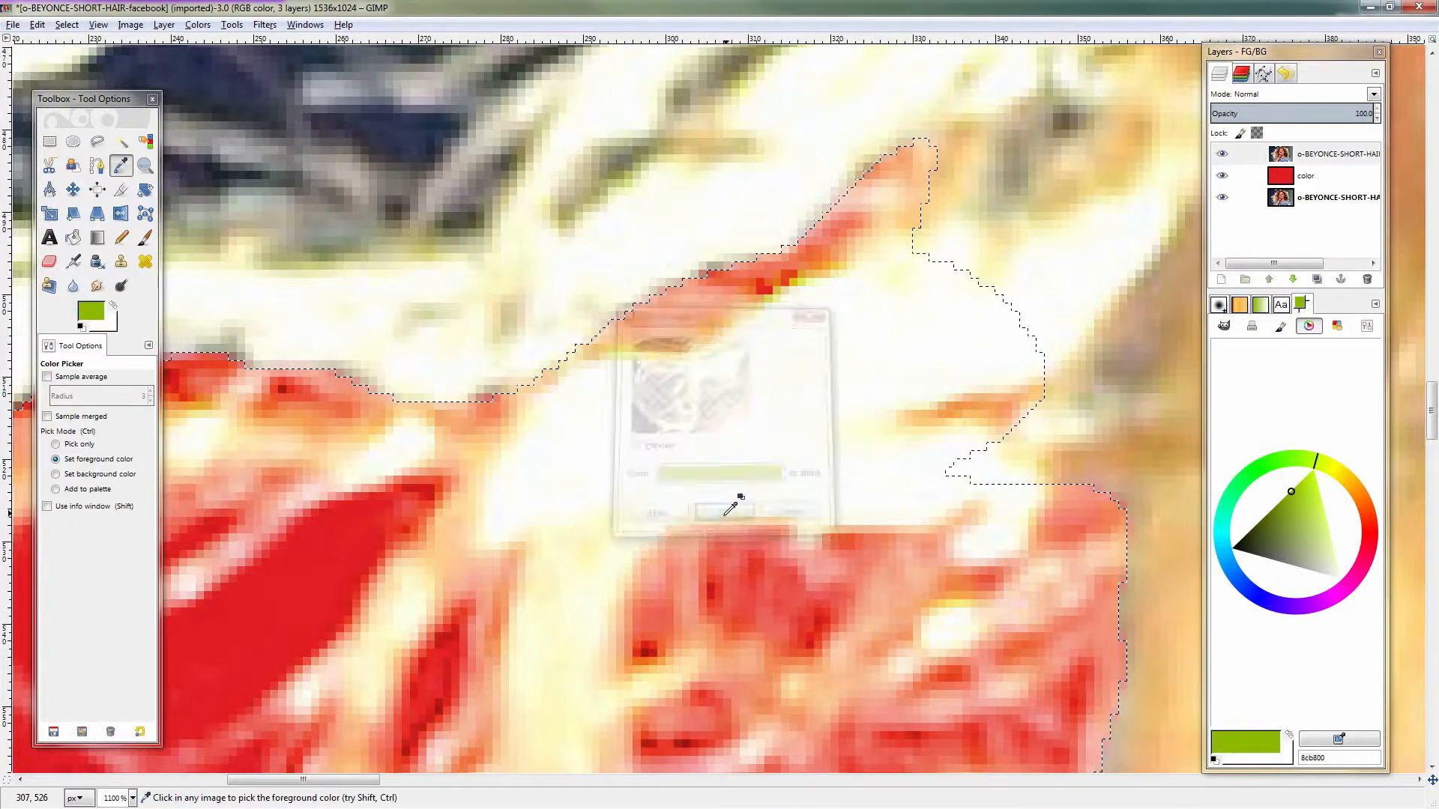
Inspect the curl area over the red fill for remaining green fringe, close up and from a distance
{"action": "left_click_drag", "start_coordinate": [791, 343], "coordinate": [675, 306]}
{"action": "left_click_drag", "start_coordinate": [501, 426], "coordinate": [893, 273]}
{"action": "scroll", "coordinate": [900, 266], "scroll_direction": "down", "scroll_amount": 8}
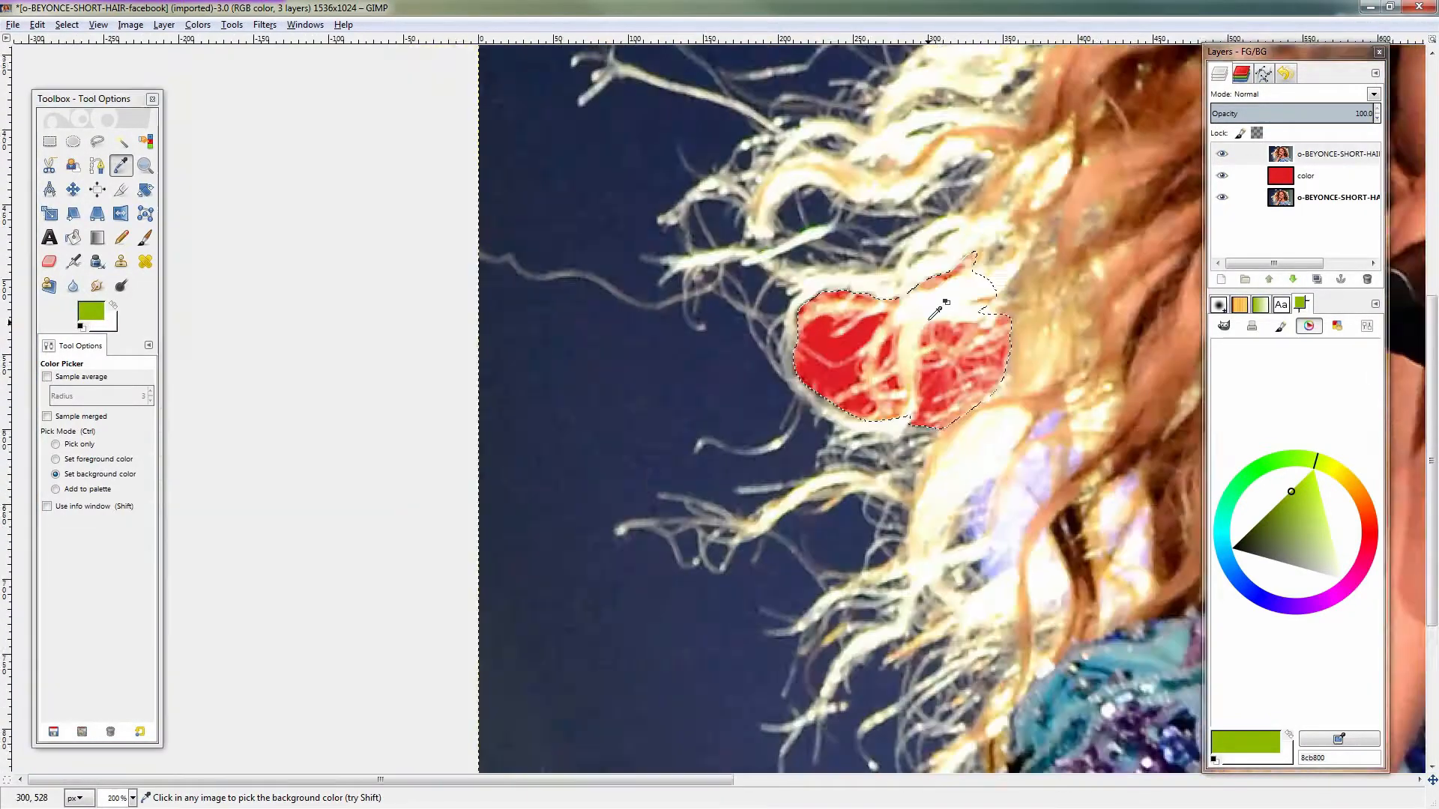
{"action": "scroll", "coordinate": [605, 355], "scroll_direction": "up", "scroll_amount": 1}
{"action": "scroll", "coordinate": [585, 352], "scroll_direction": "down", "scroll_amount": 2}
{"action": "scroll", "coordinate": [539, 345], "scroll_direction": "up", "scroll_amount": 2}
{"action": "scroll", "coordinate": [509, 341], "scroll_direction": "down", "scroll_amount": 1}
Smudge the hard red pixels in the upper gap of the curl with a size 3 brush at rate 50
{"action": "scroll", "coordinate": [512, 335], "scroll_direction": "up", "scroll_amount": 10}
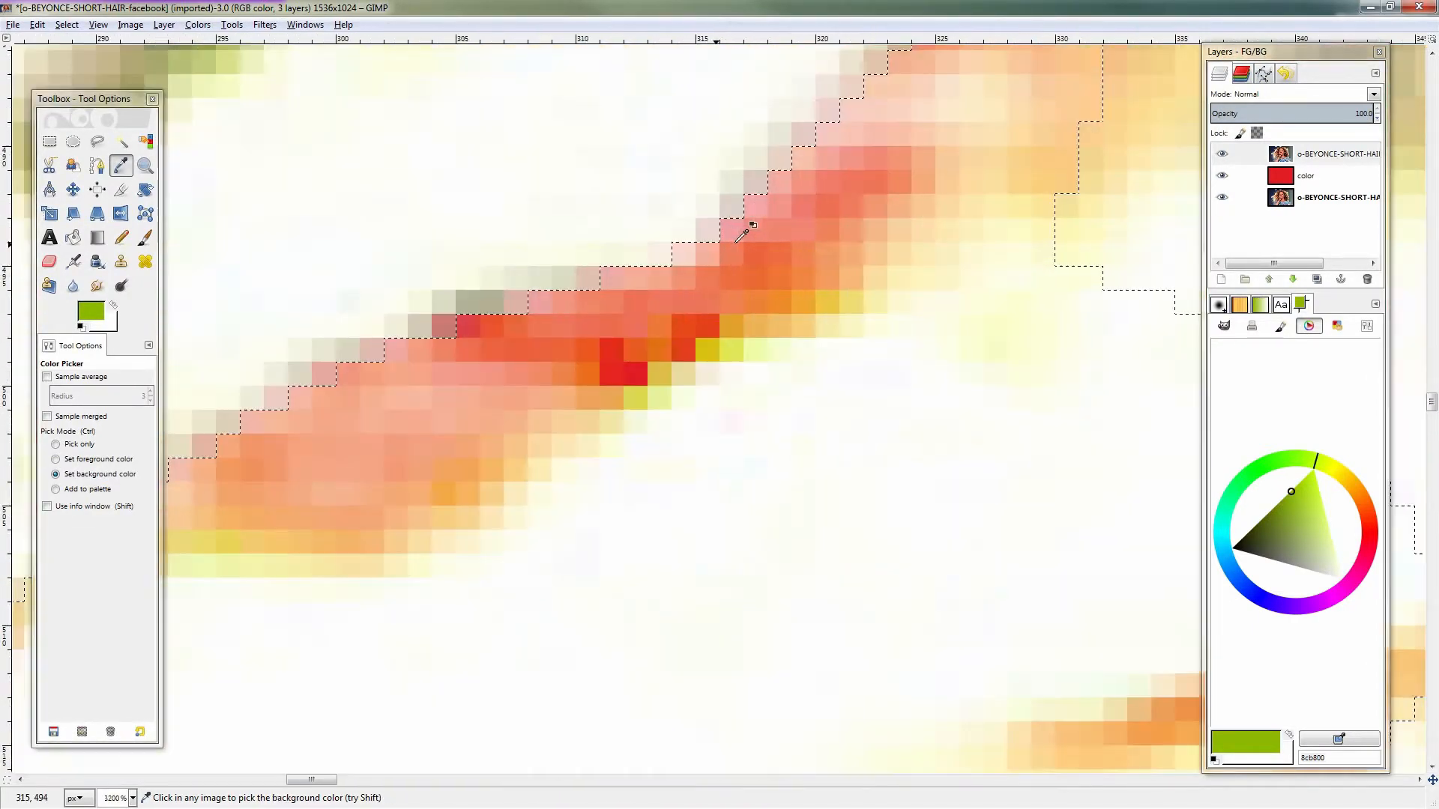
{"action": "left_click_drag", "start_coordinate": [736, 367], "coordinate": [855, 255]}
{"action": "key", "text": "s"}
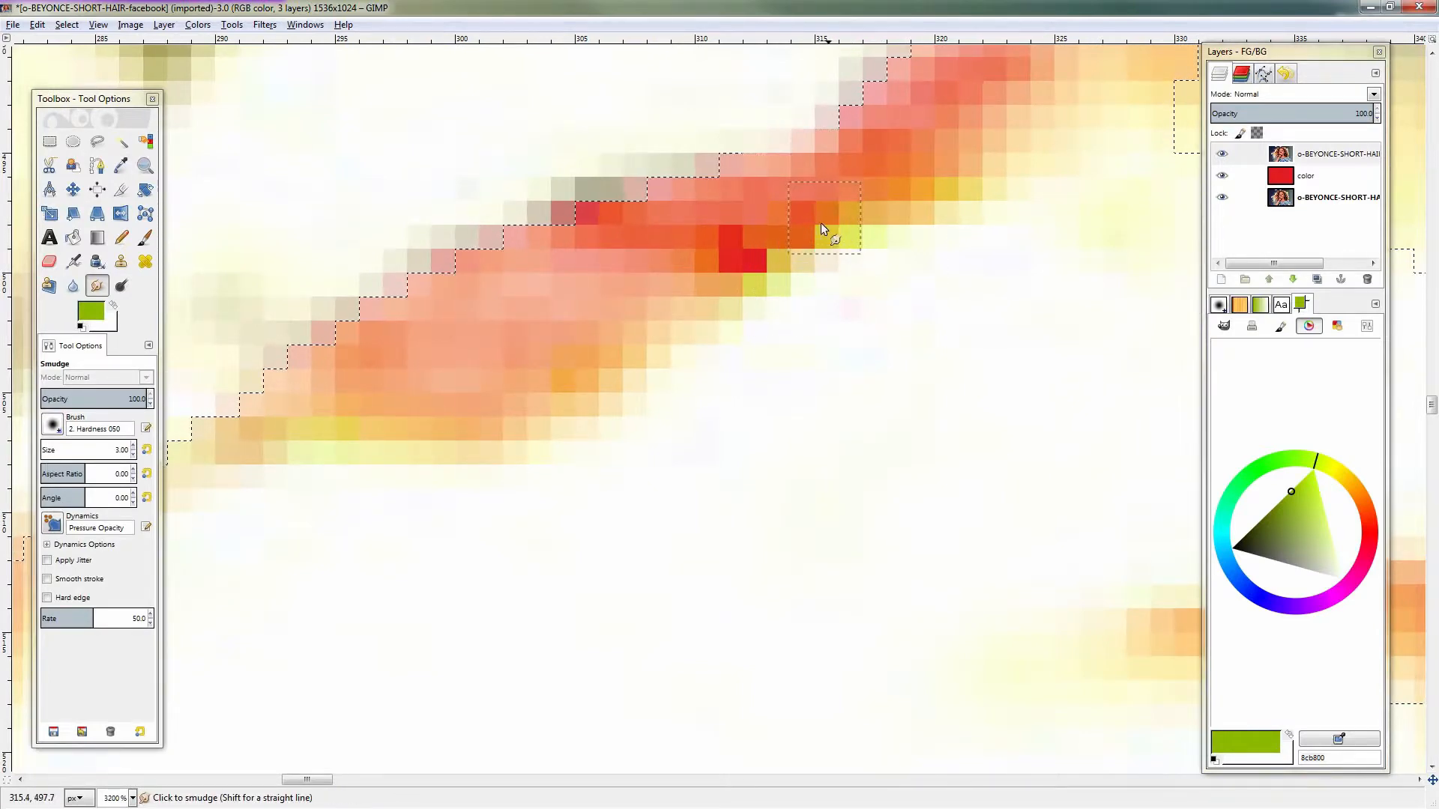
{"action": "left_click_drag", "start_coordinate": [774, 242], "coordinate": [727, 281]}
{"action": "scroll", "coordinate": [847, 258], "scroll_direction": "down", "scroll_amount": 10}
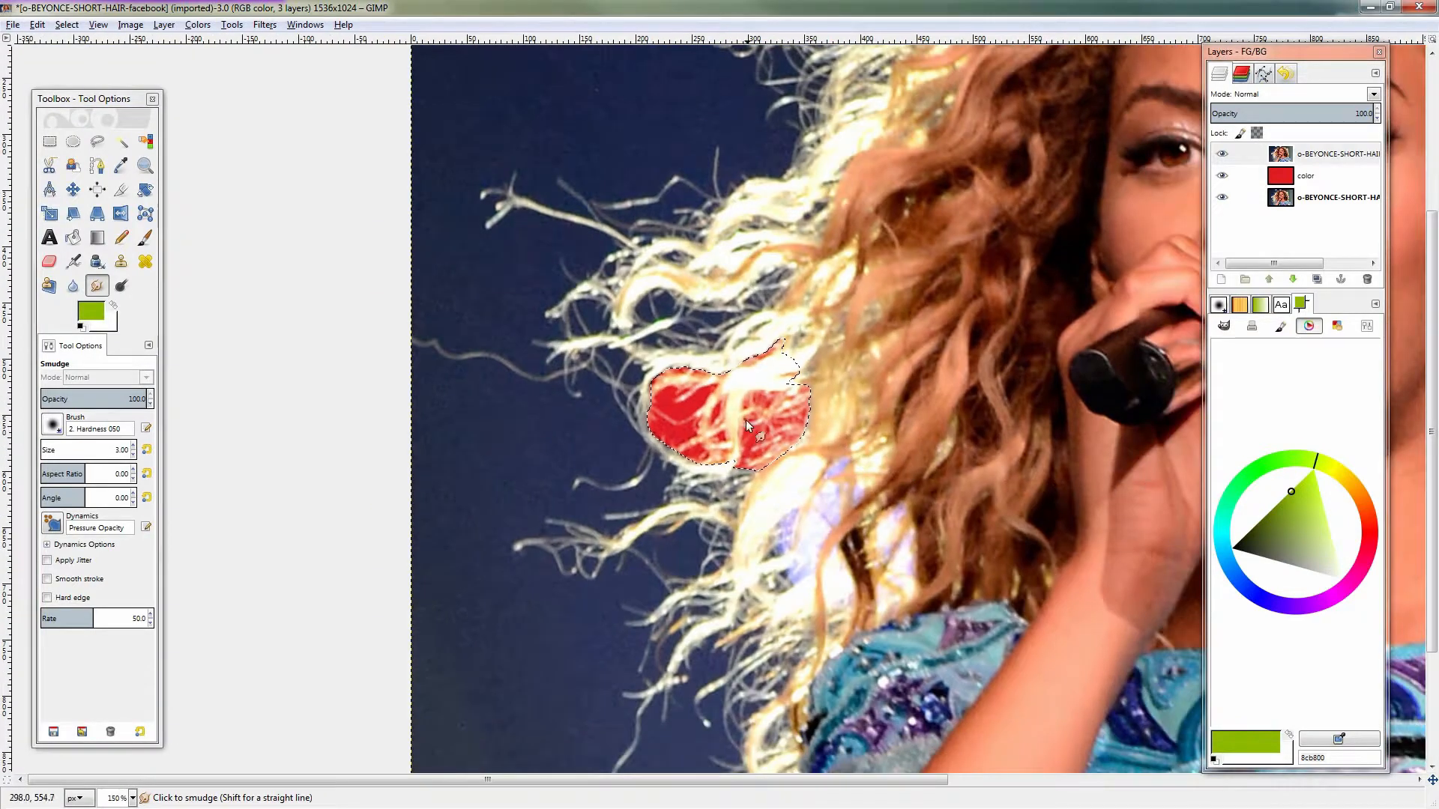
Clear the curl selection and view the whole photo with the cleaned area
{"action": "key", "text": "r"}
{"action": "left_click", "coordinate": [926, 471]}
{"action": "mouse_move", "coordinate": [1019, 477]}
{"action": "left_mouse_down"}
{"action": "mouse_move", "coordinate": [988, 477]}
{"action": "mouse_move", "coordinate": [631, 301]}
{"action": "left_mouse_up"}
{"action": "scroll", "coordinate": [627, 435], "scroll_direction": "up", "scroll_amount": 1}
{"action": "scroll", "coordinate": [626, 436], "scroll_direction": "down", "scroll_amount": 3}
{"action": "scroll", "coordinate": [654, 434], "scroll_direction": "up", "scroll_amount": 1}
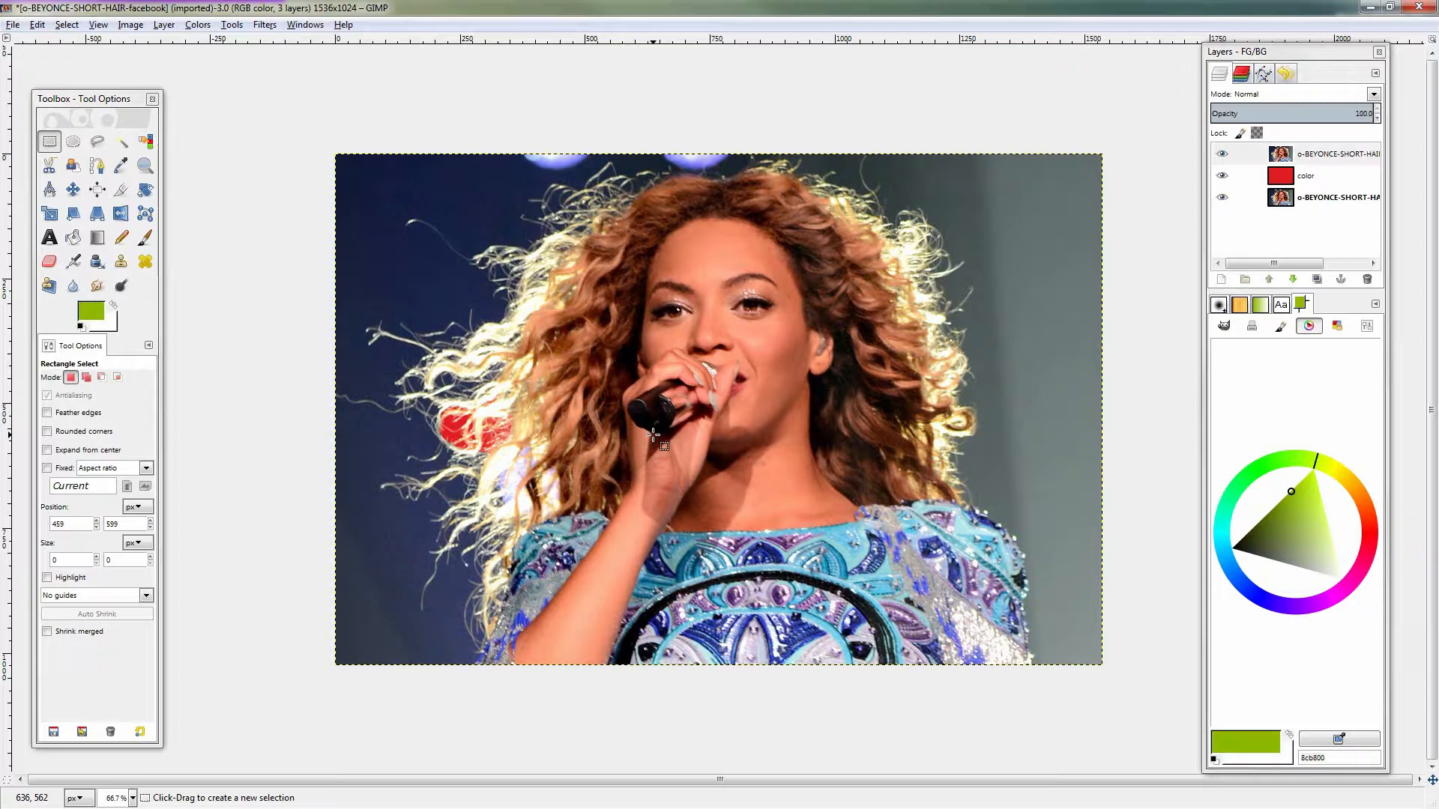
Shift the hue of the red color layer to -147 with Hue-Saturation, turning the fill blue
{"action": "left_click", "coordinate": [1319, 176]}
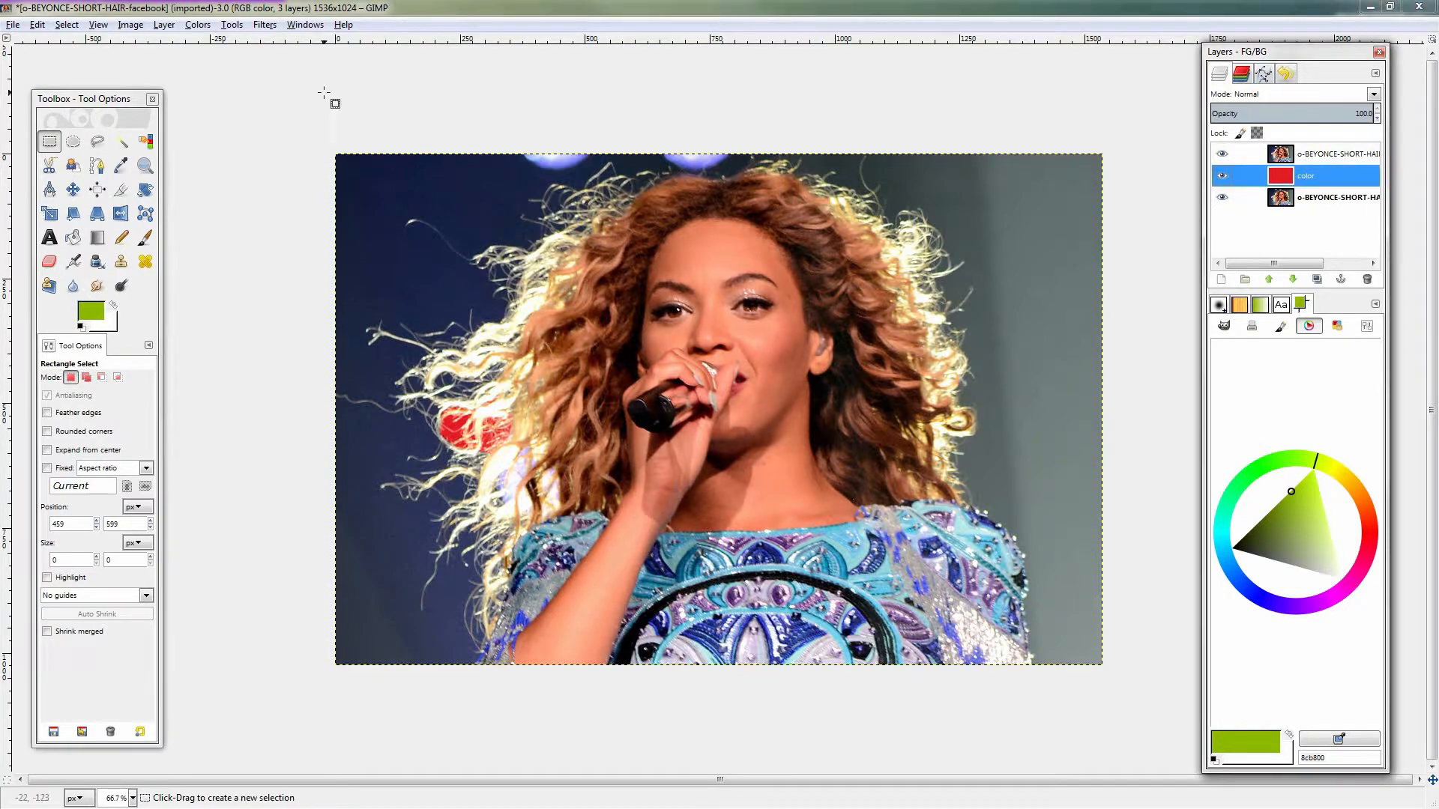
{"action": "left_click", "coordinate": [189, 23]}
{"action": "left_click", "coordinate": [225, 58]}
{"action": "key", "text": "Tab"}
{"action": "left_click_drag", "start_coordinate": [380, 217], "coordinate": [938, 219]}
{"action": "left_click_drag", "start_coordinate": [868, 478], "coordinate": [798, 485]}
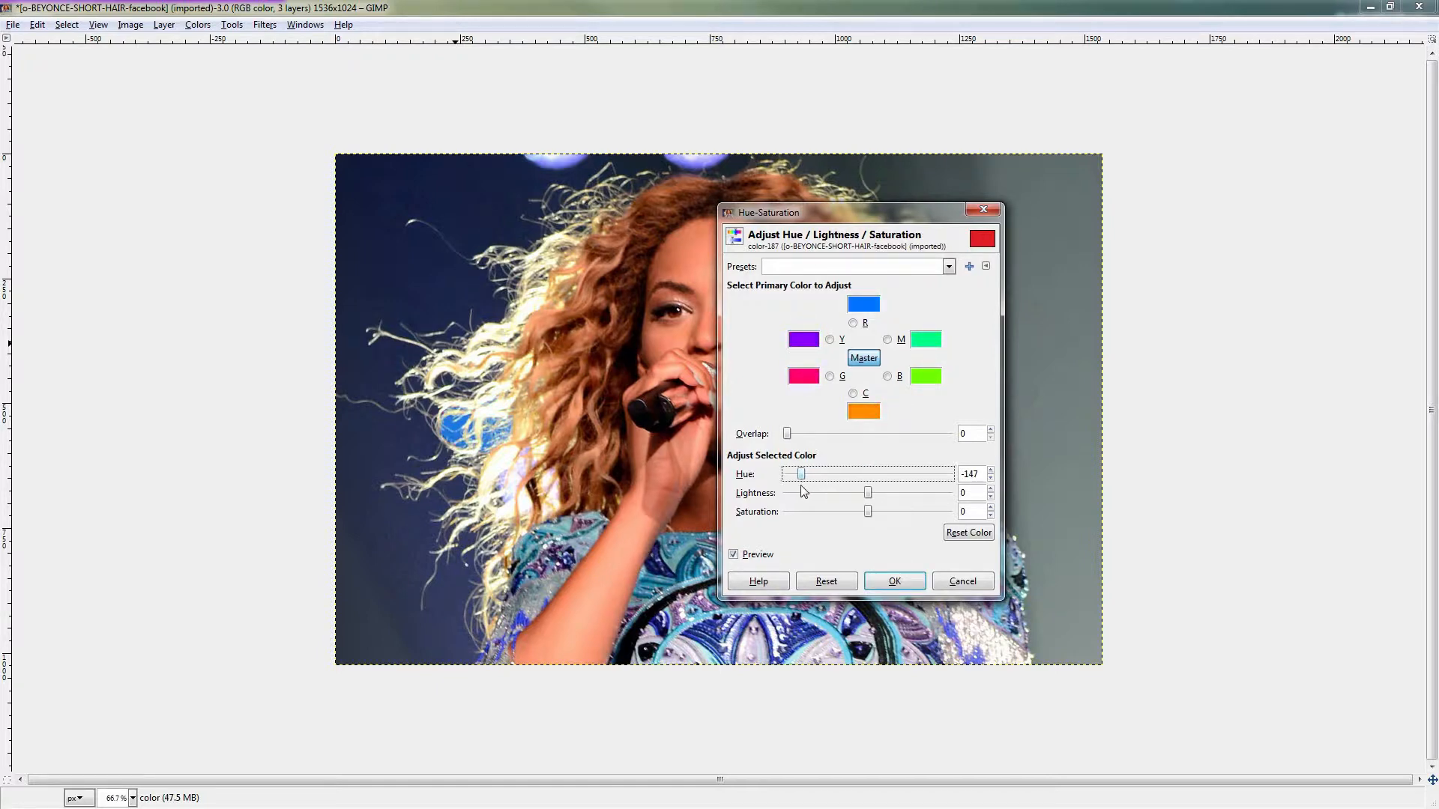
{"action": "left_click", "coordinate": [919, 584]}
{"action": "key", "text": "Tab"}
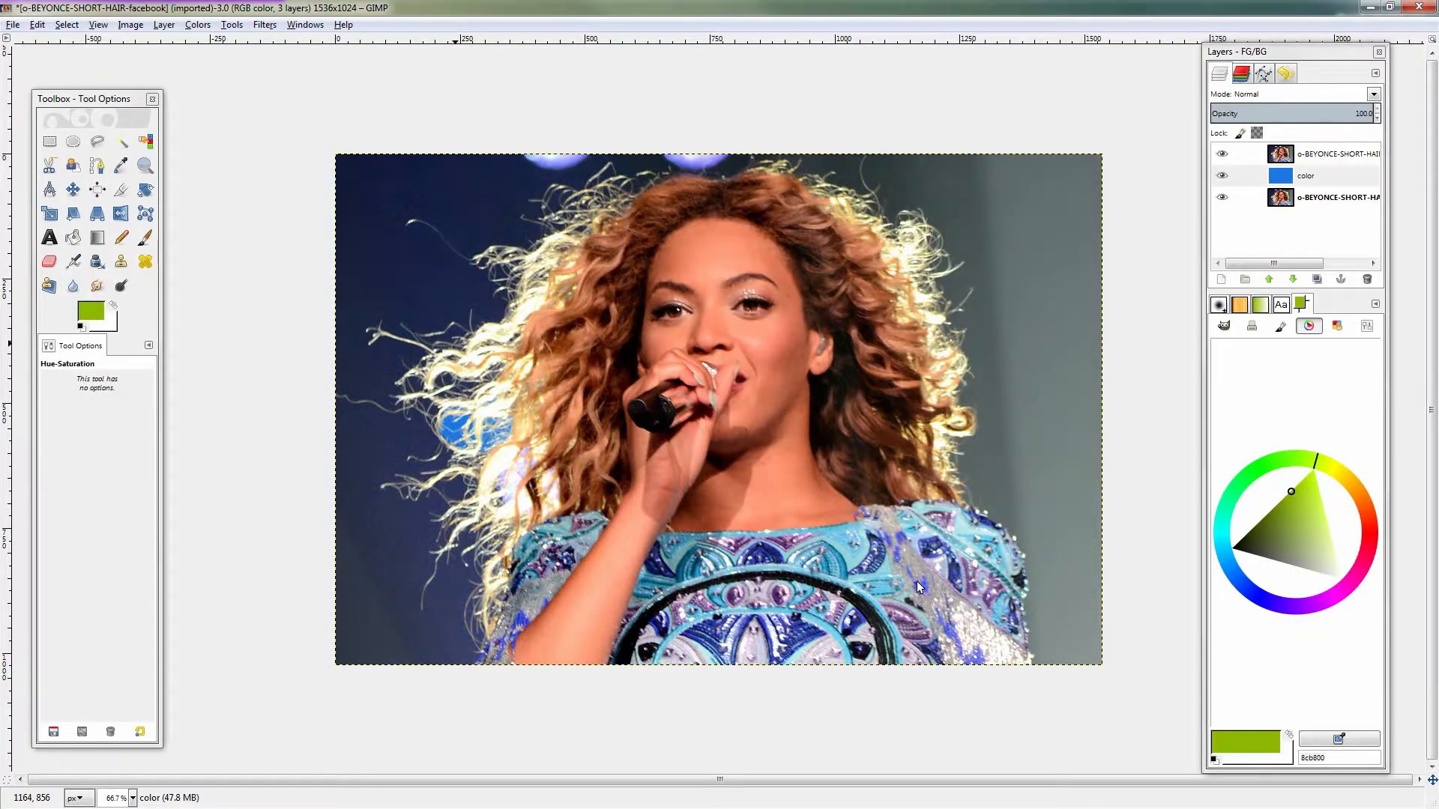